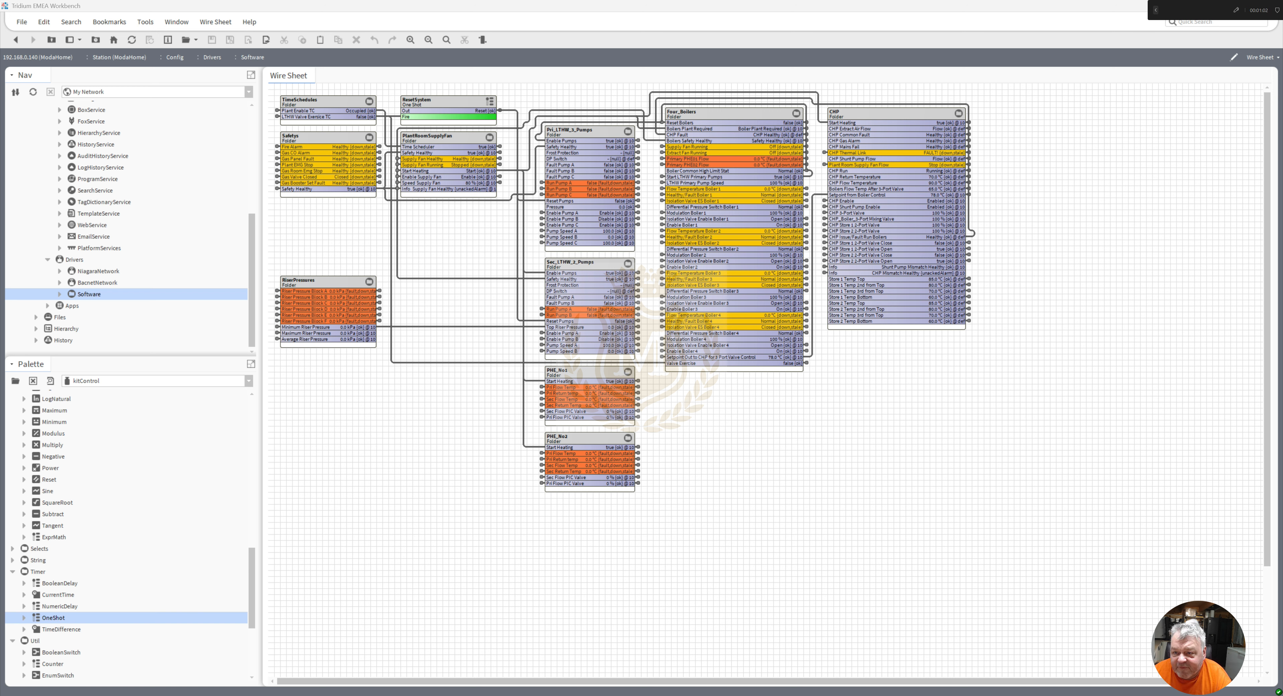
# Open the BacnetNetwork driver in the AX Bacnet Device Manager view
pyautogui.moveTo(252, 292); pyautogui.dragTo(254, 276)
pyautogui.click(62, 306)
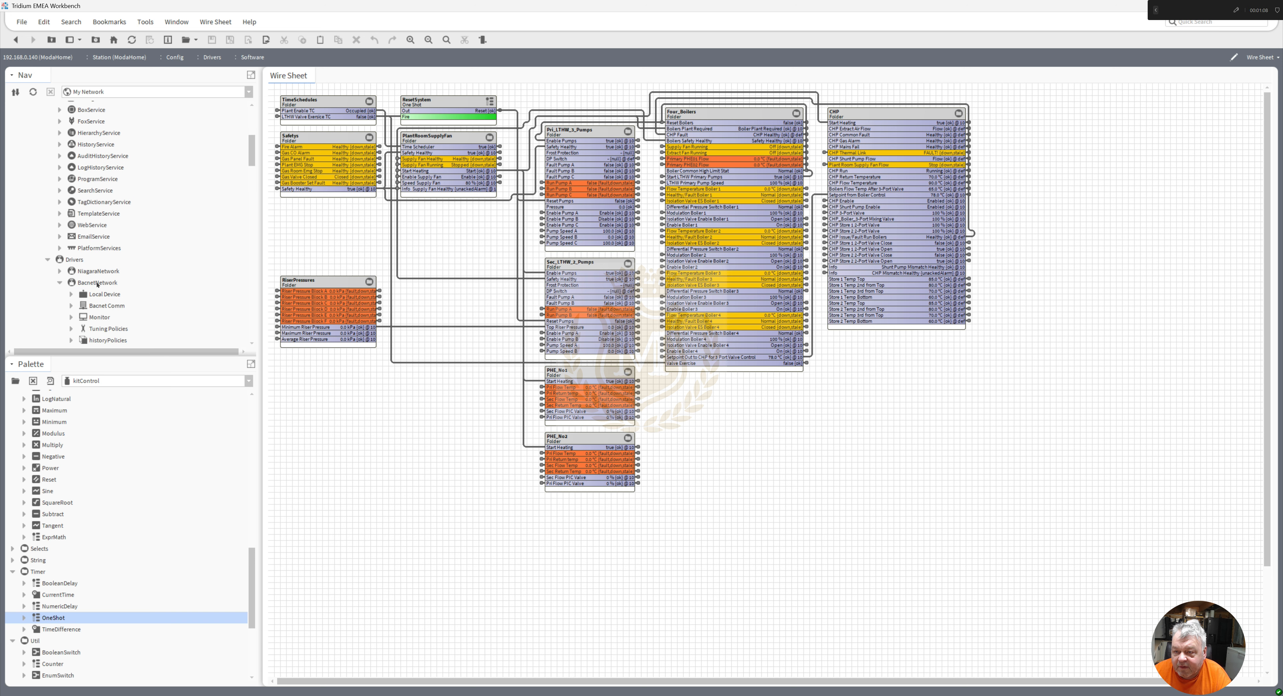
pyautogui.doubleClick(98, 282)
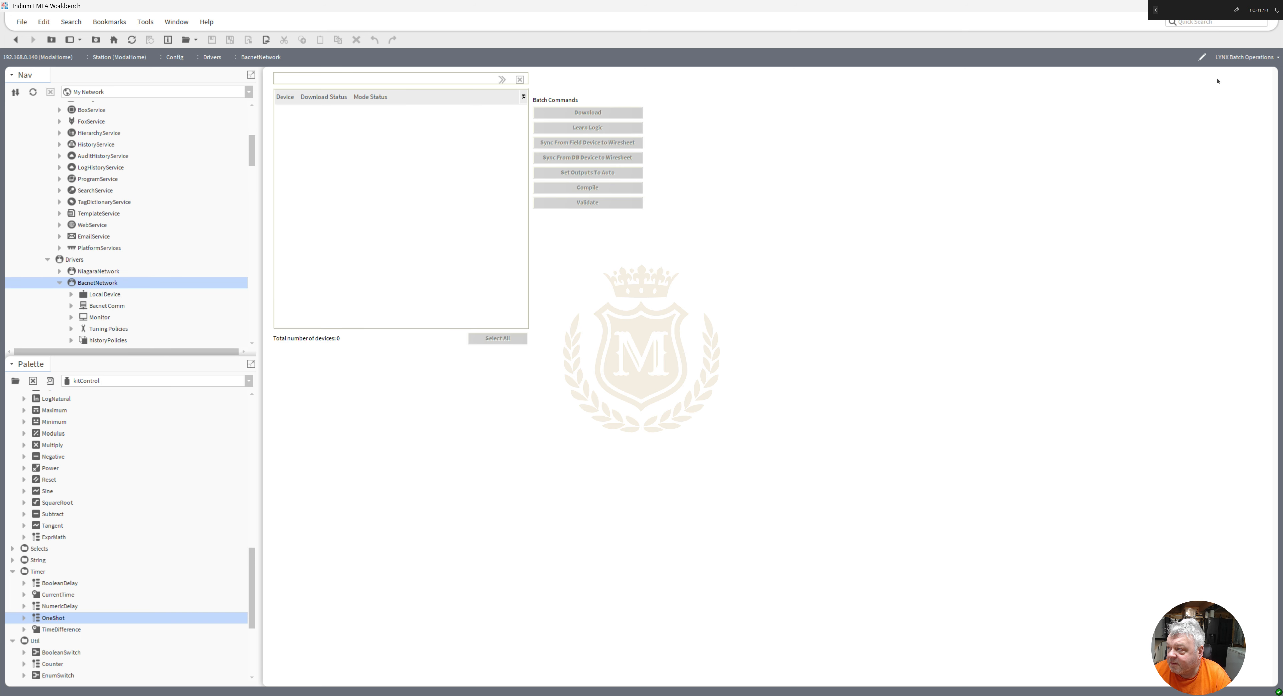
pyautogui.click(1238, 59)
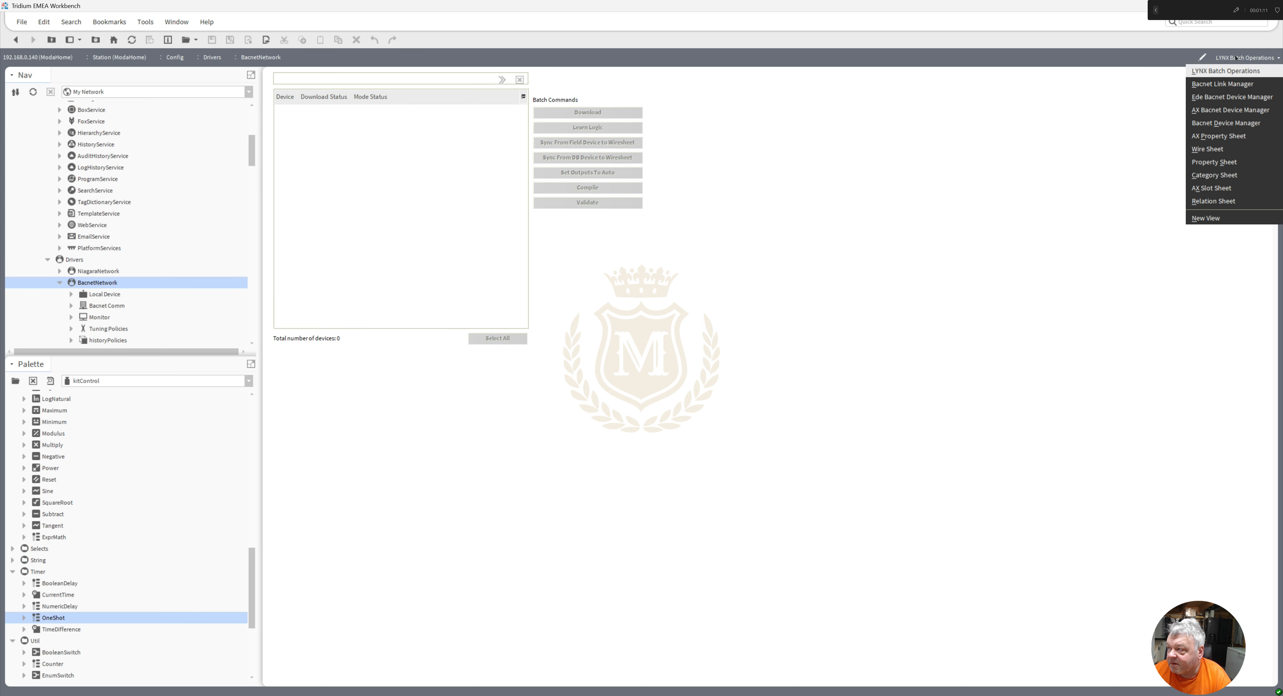
pyautogui.click(1229, 111)
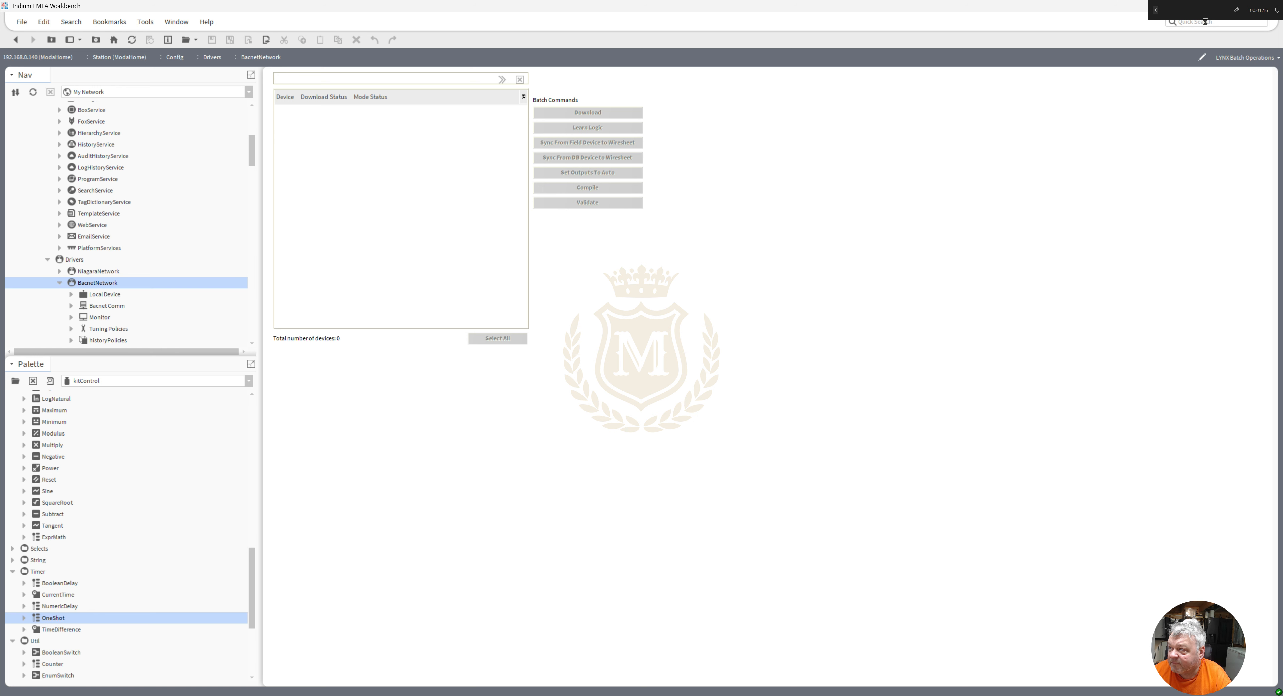
pyautogui.moveTo(1176, 12); pyautogui.dragTo(984, 8)
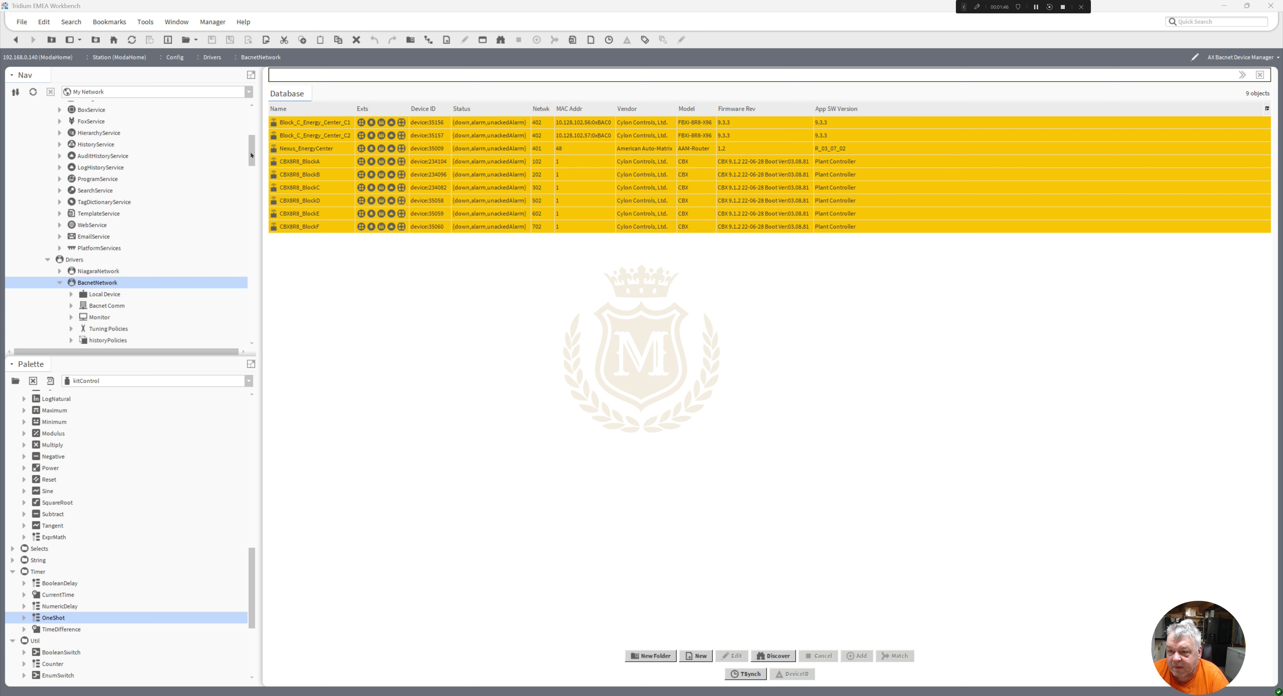
# Examine the DI and DO points of Block_C_Energy_Center_C1, including the CHP thermal store two-port valve outputs
pyautogui.moveTo(252, 155); pyautogui.dragTo(252, 172)
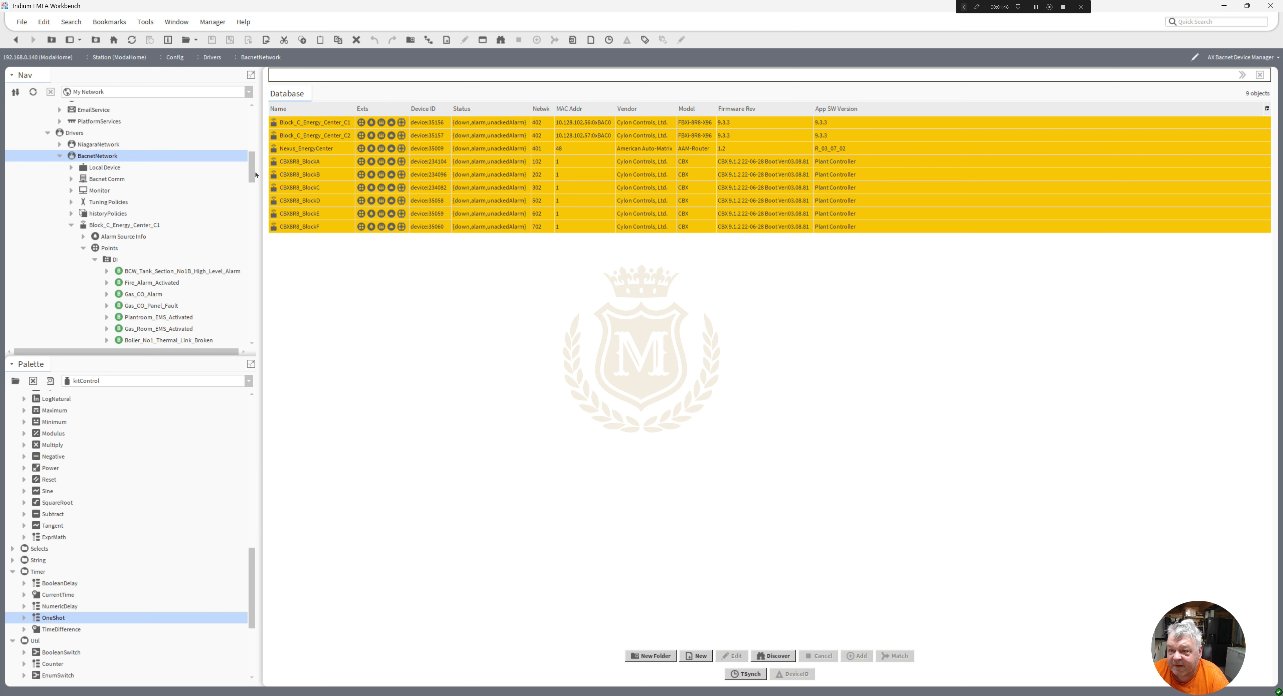
pyautogui.scroll(-4, 170, 231)
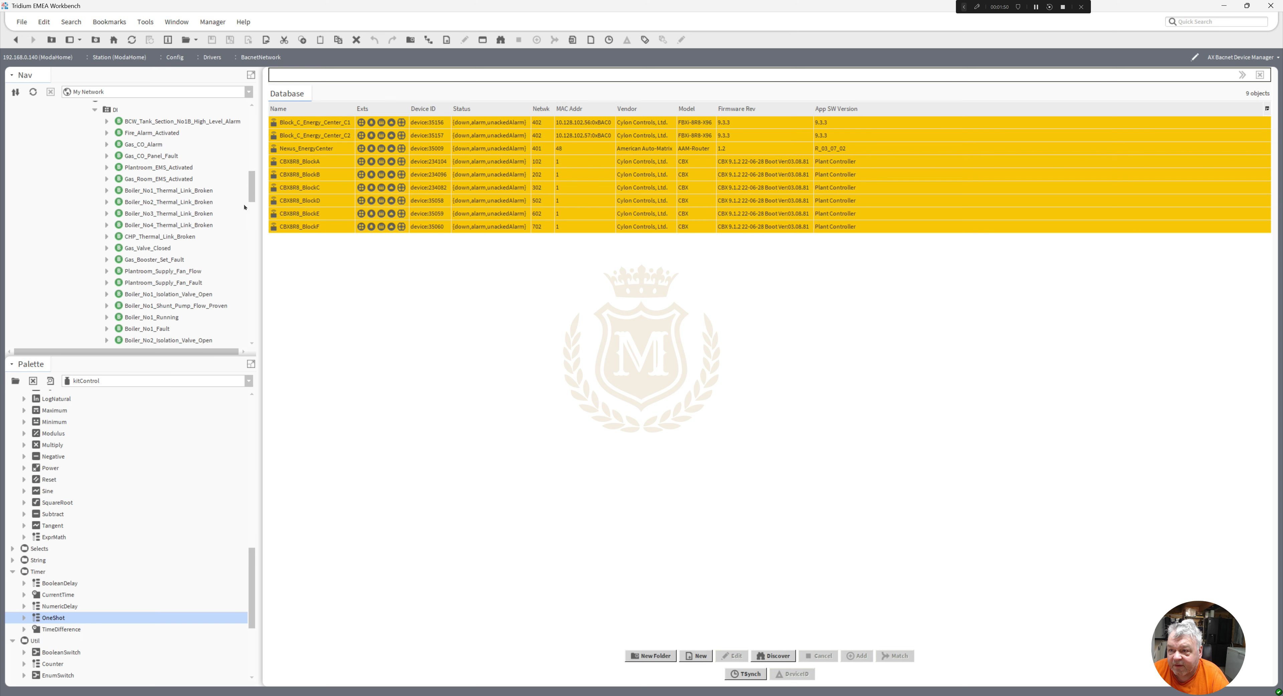
pyautogui.scroll(-2, 159, 234)
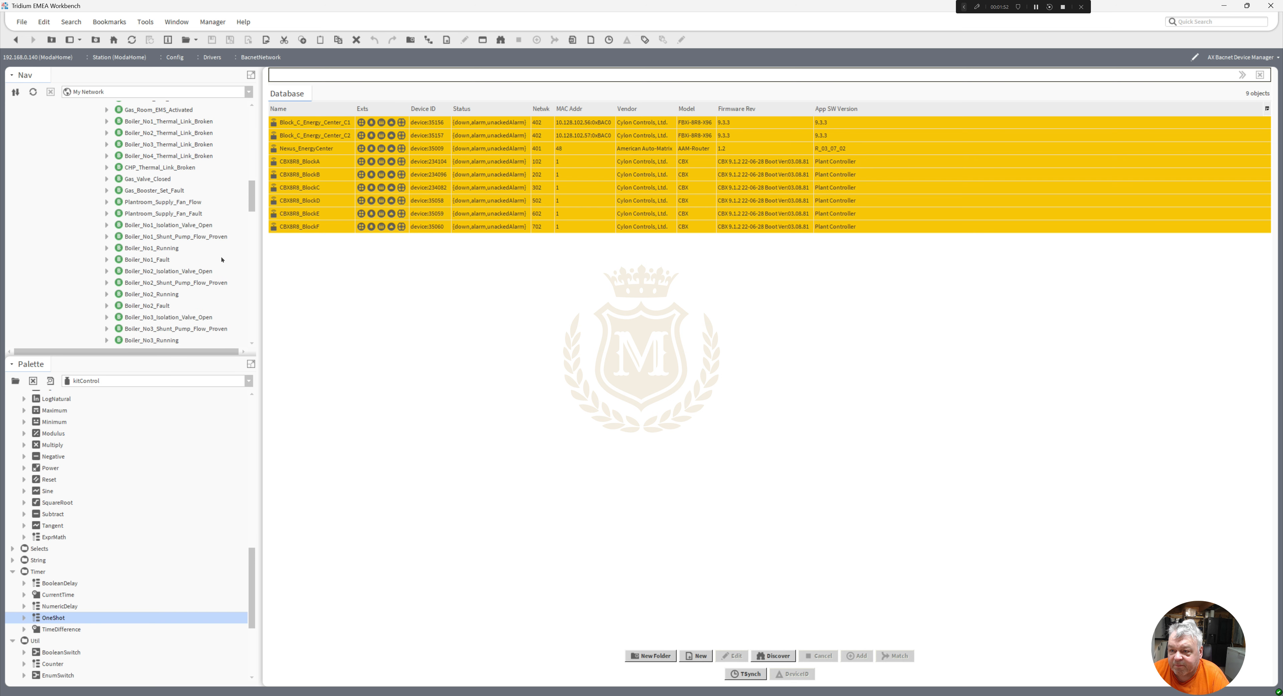
pyautogui.moveTo(250, 200); pyautogui.dragTo(251, 229)
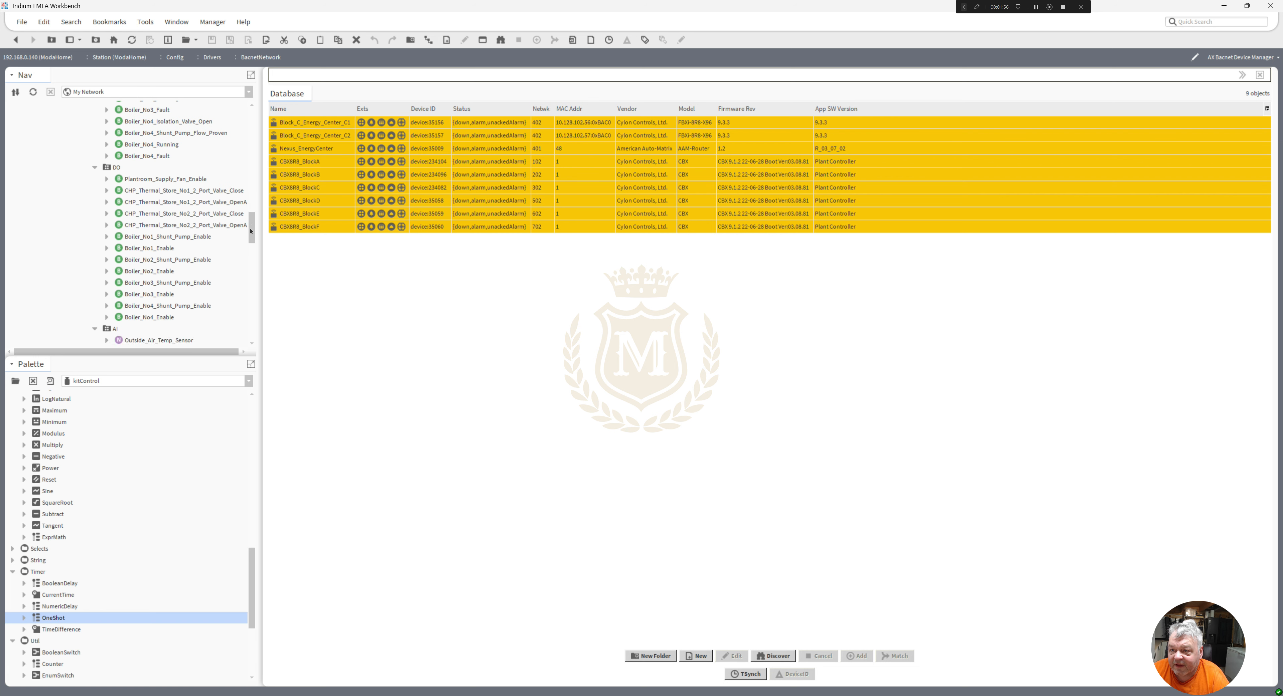
pyautogui.click(184, 202)
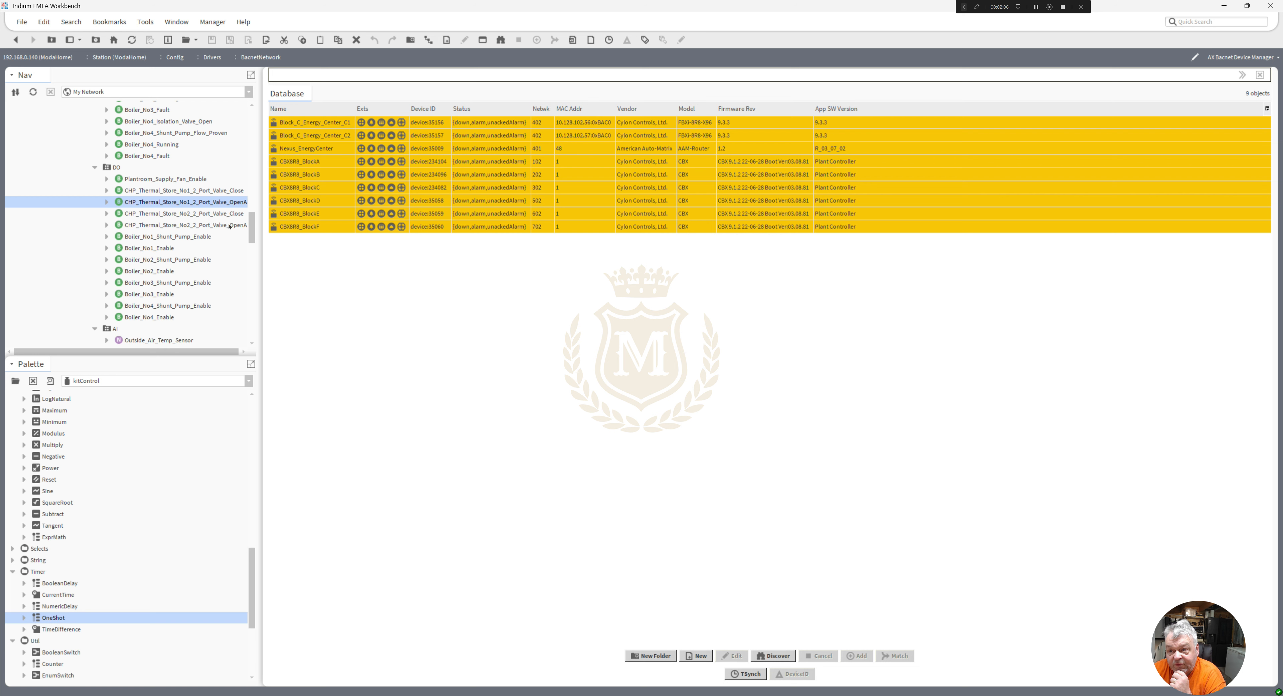
pyautogui.scroll(-1, 251, 236)
# Examine the AI, AO, DI and DO points of Block_C_Energy_Center_C2, including PHE_1_Prim_Flow_PIC_Valve, and the devices listed below it
pyautogui.moveTo(252, 236); pyautogui.dragTo(251, 293)
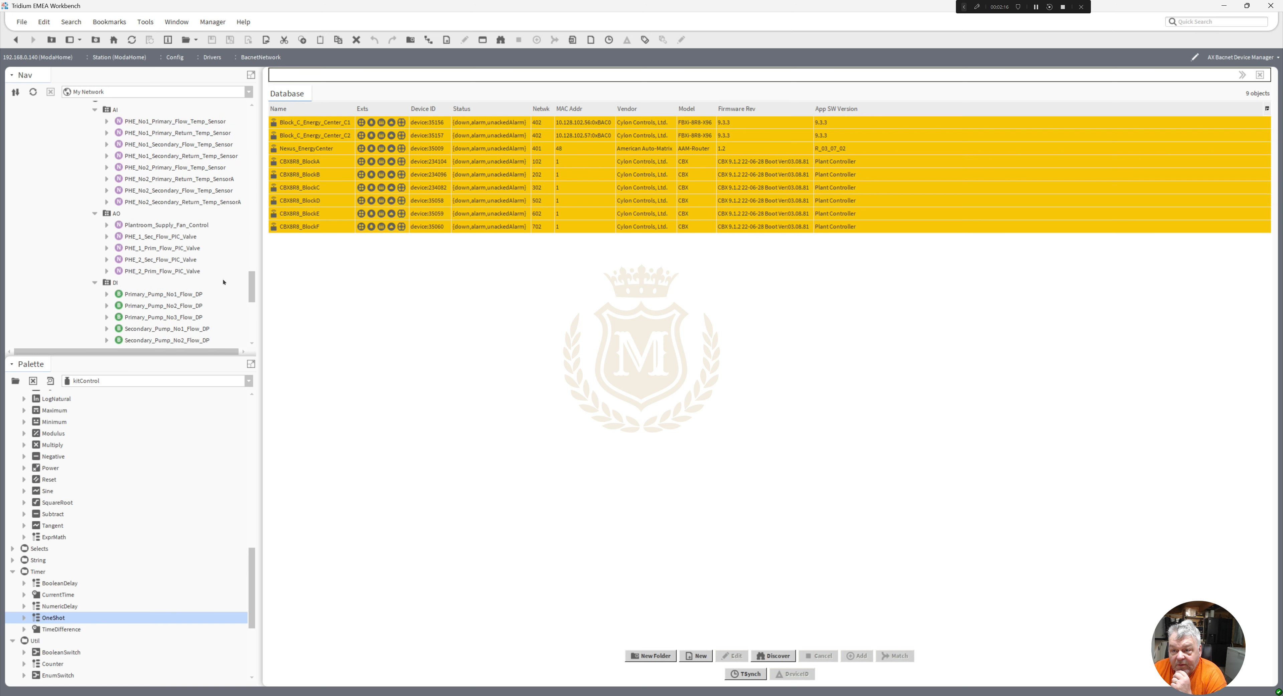
pyautogui.moveTo(252, 283)
pyautogui.mouseDown()
pyautogui.moveTo(252, 299)
pyautogui.moveTo(250, 289)
pyautogui.mouseUp()
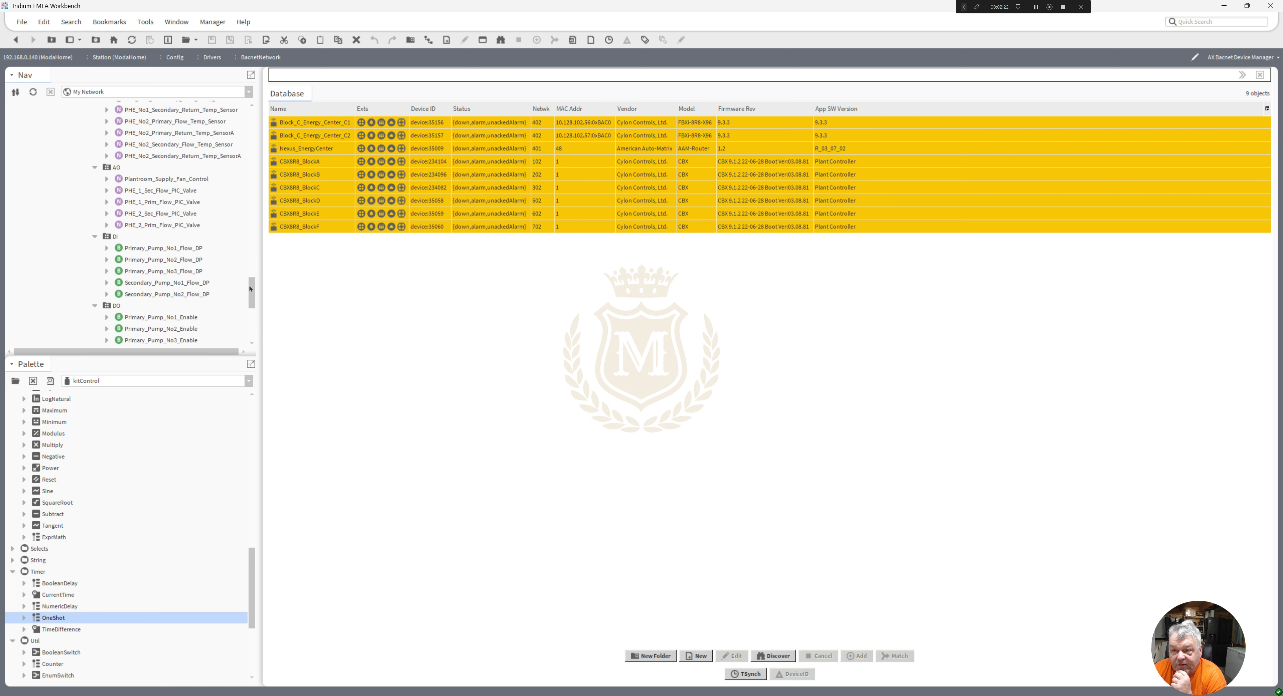
pyautogui.scroll(2, 180, 227)
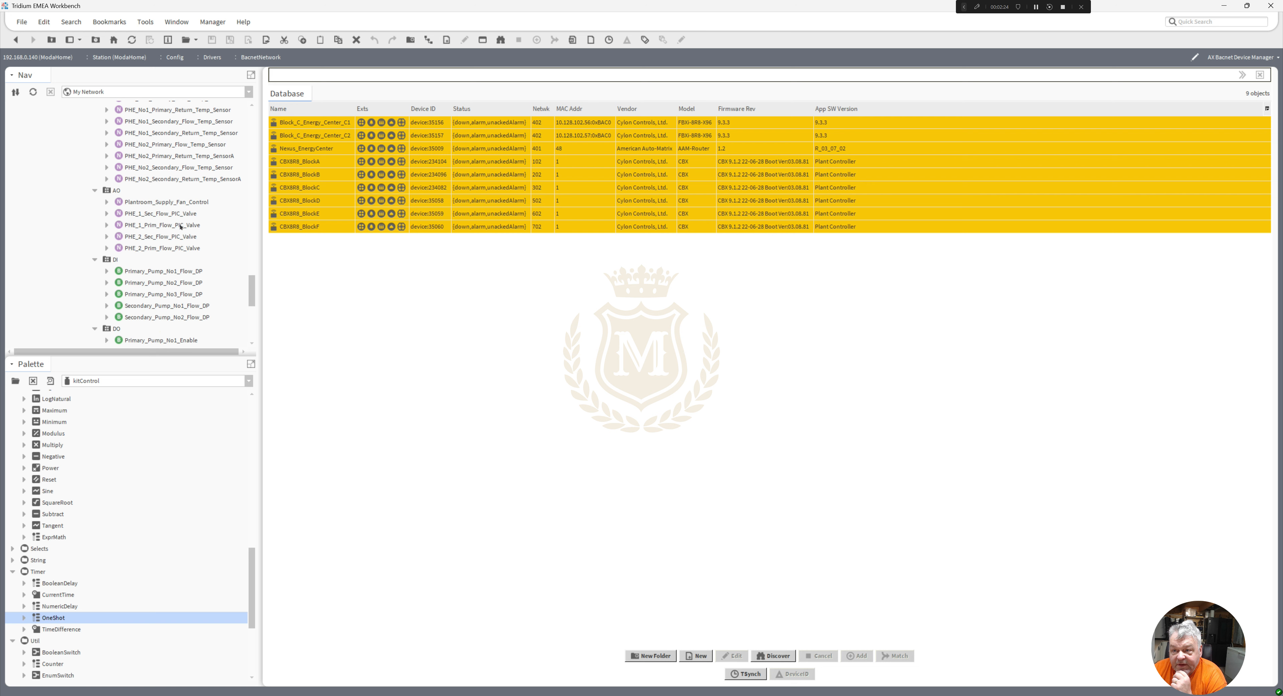
pyautogui.click(171, 225)
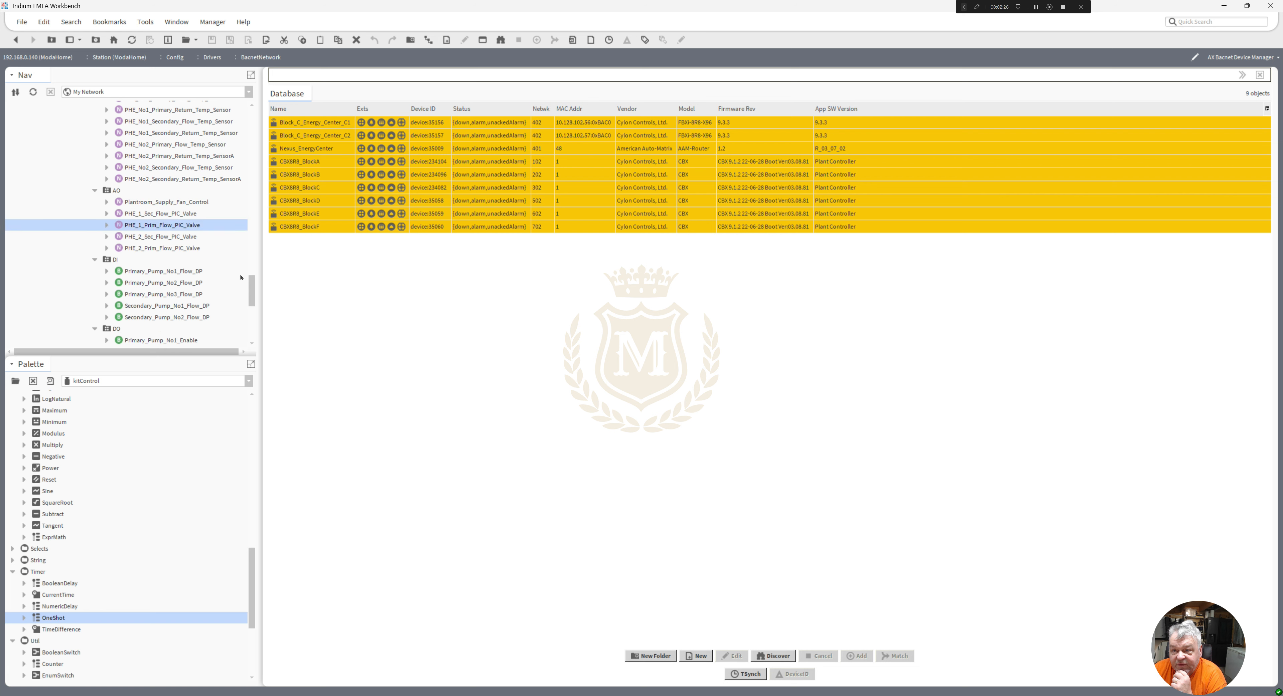
pyautogui.moveTo(252, 292); pyautogui.dragTo(248, 321)
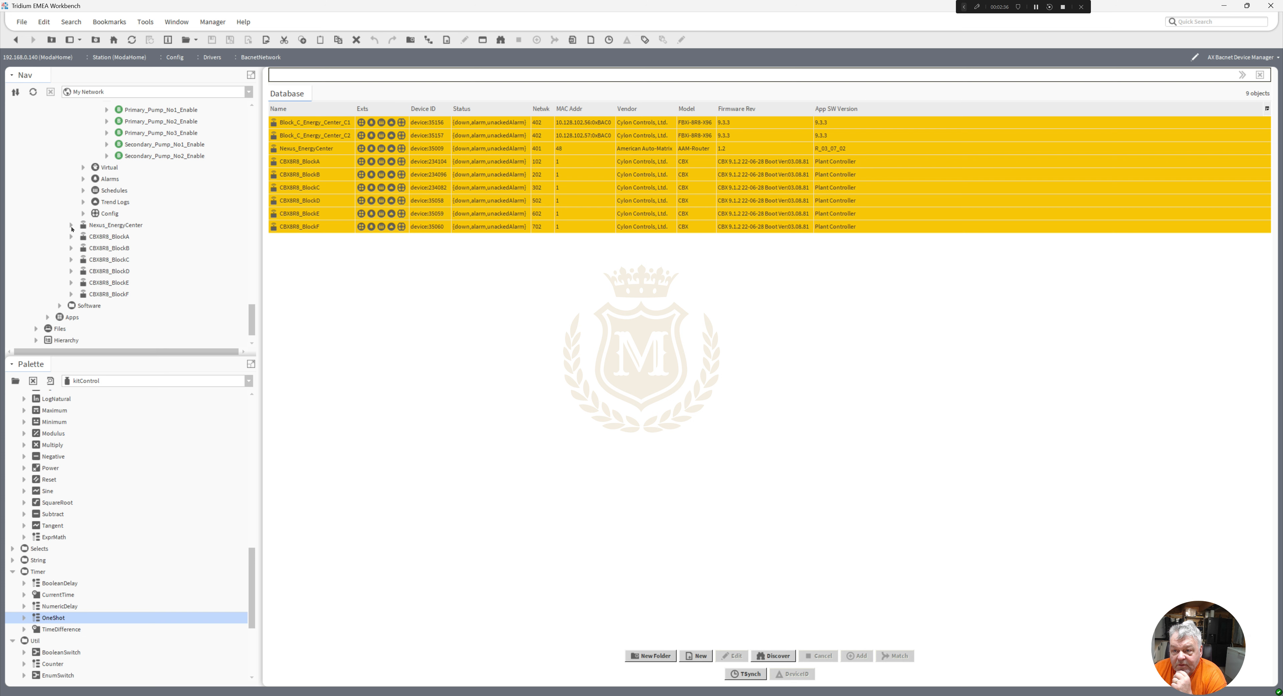
pyautogui.moveTo(252, 323); pyautogui.dragTo(254, 286)
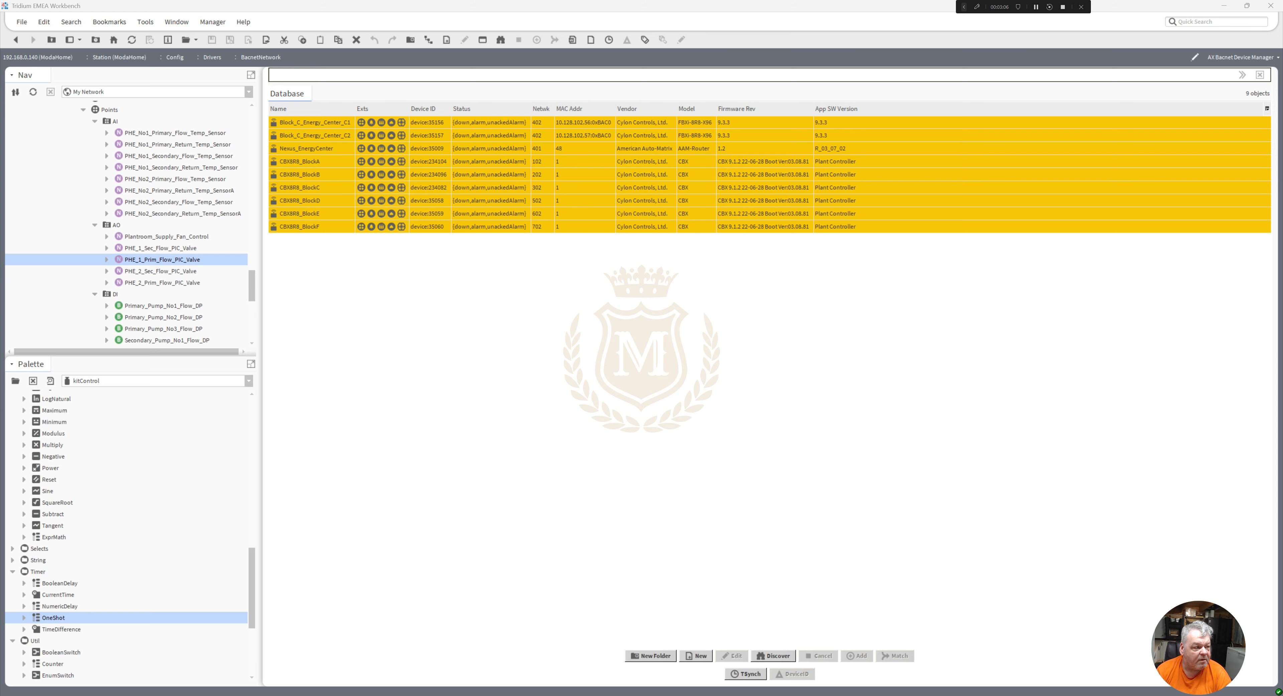
# Switch to Chrome and examine the control panel wiring diagrams in WD-22095-1f.pdf from sheet 3 through sheet 31
pyautogui.moveTo(0, 73); pyautogui.dragTo(0, 56)
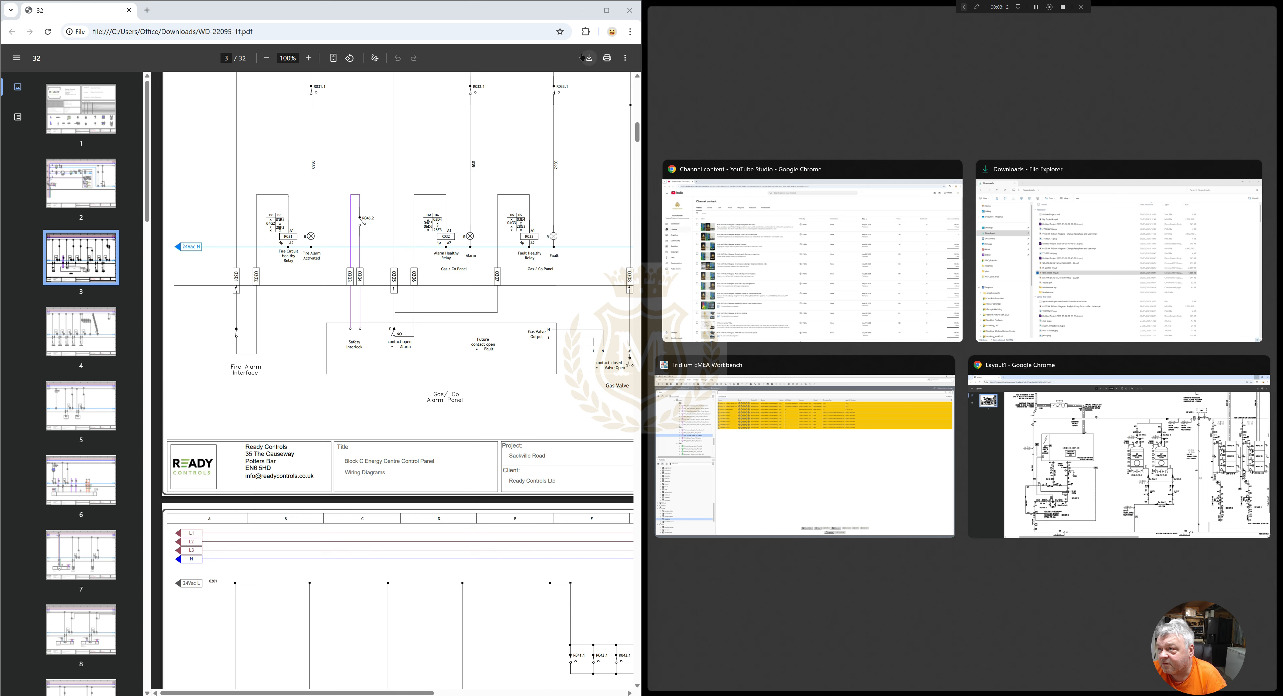
pyautogui.click(607, 10)
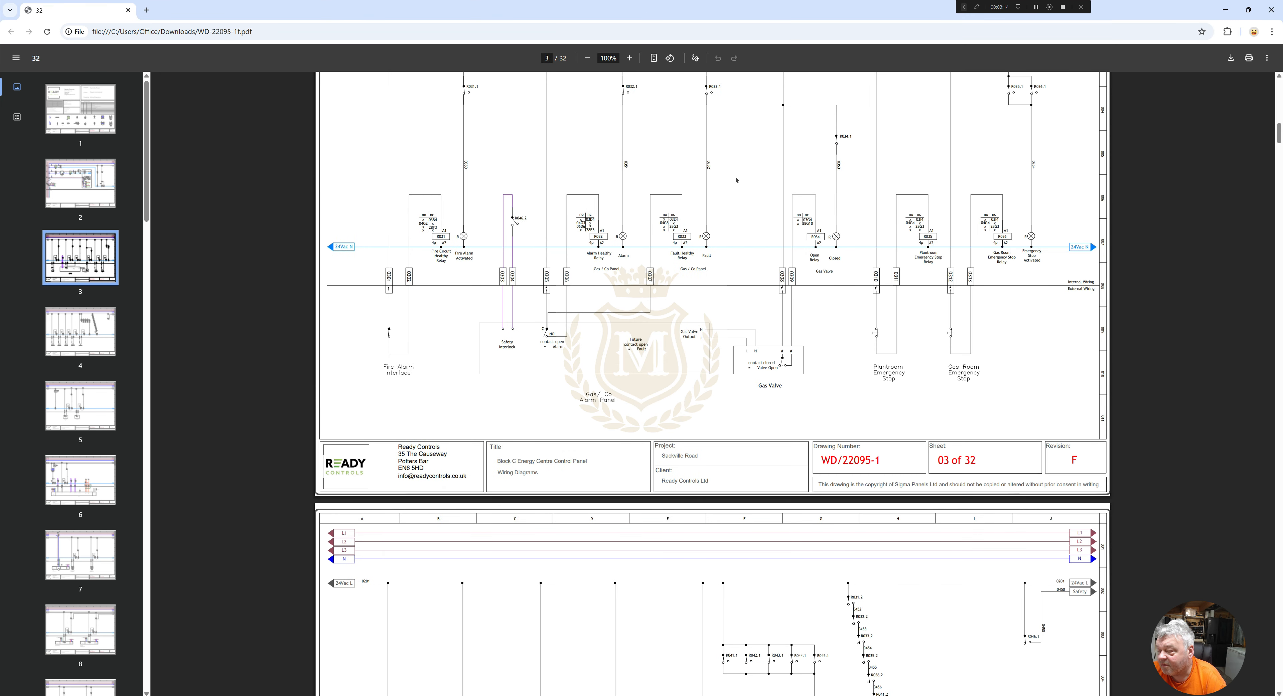
pyautogui.moveTo(1278, 140); pyautogui.dragTo(1279, 192)
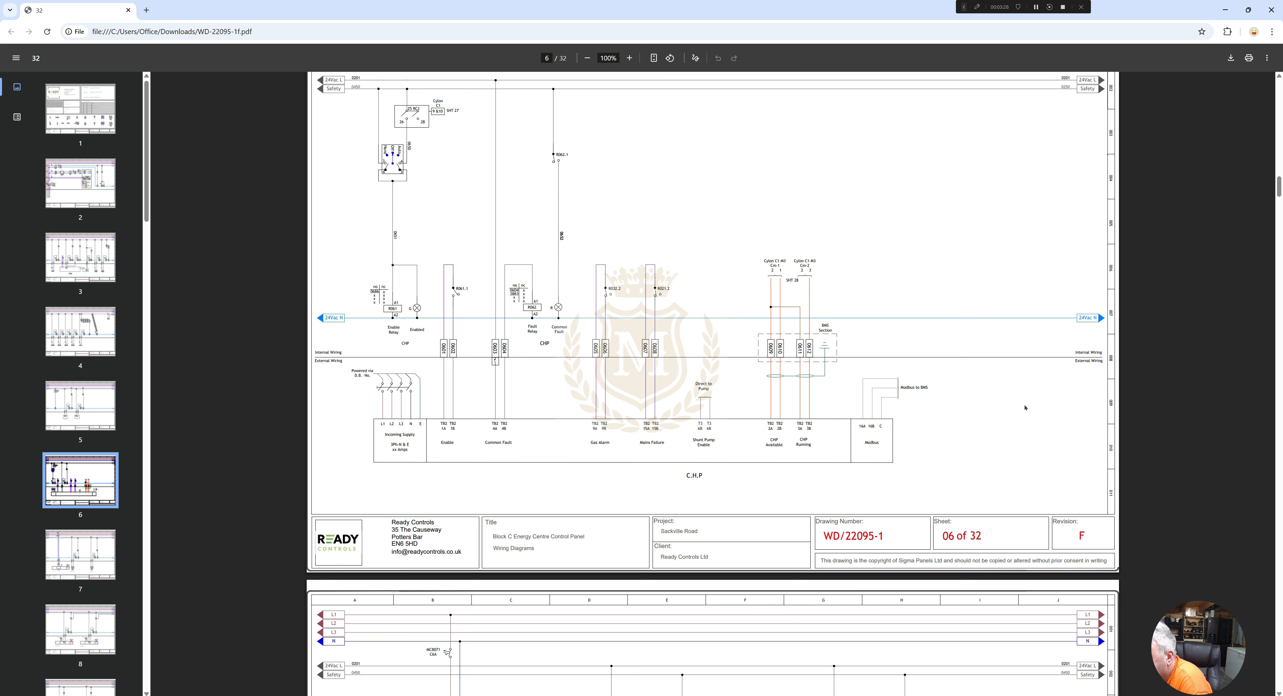
pyautogui.moveTo(1278, 189); pyautogui.dragTo(1279, 196)
pyautogui.scroll(-3, 713, 384)
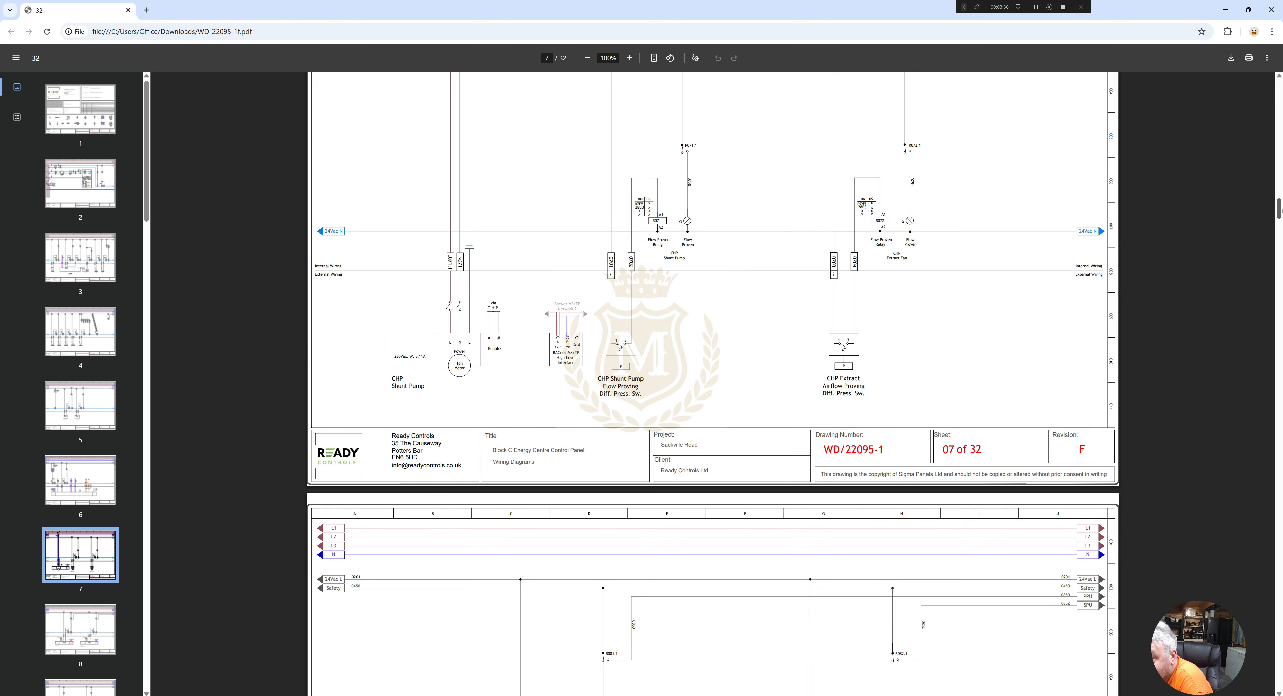
pyautogui.moveTo(1280, 209); pyautogui.dragTo(1279, 658)
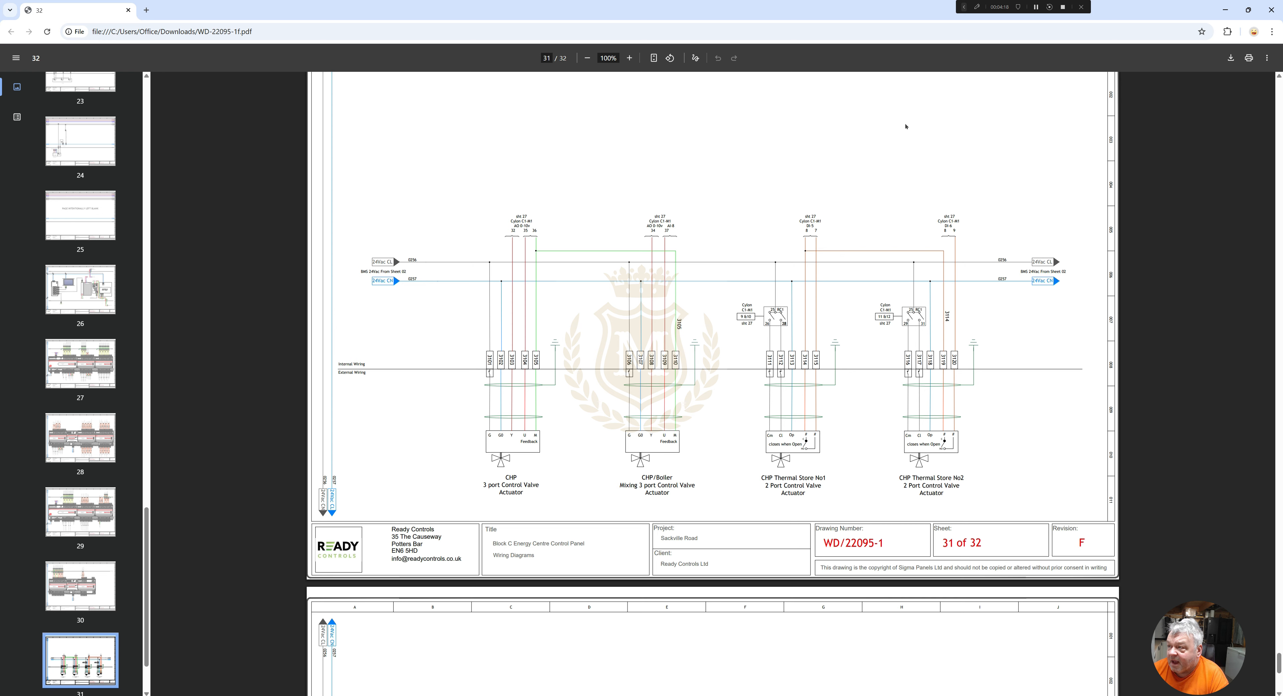
pyautogui.click(1225, 9)
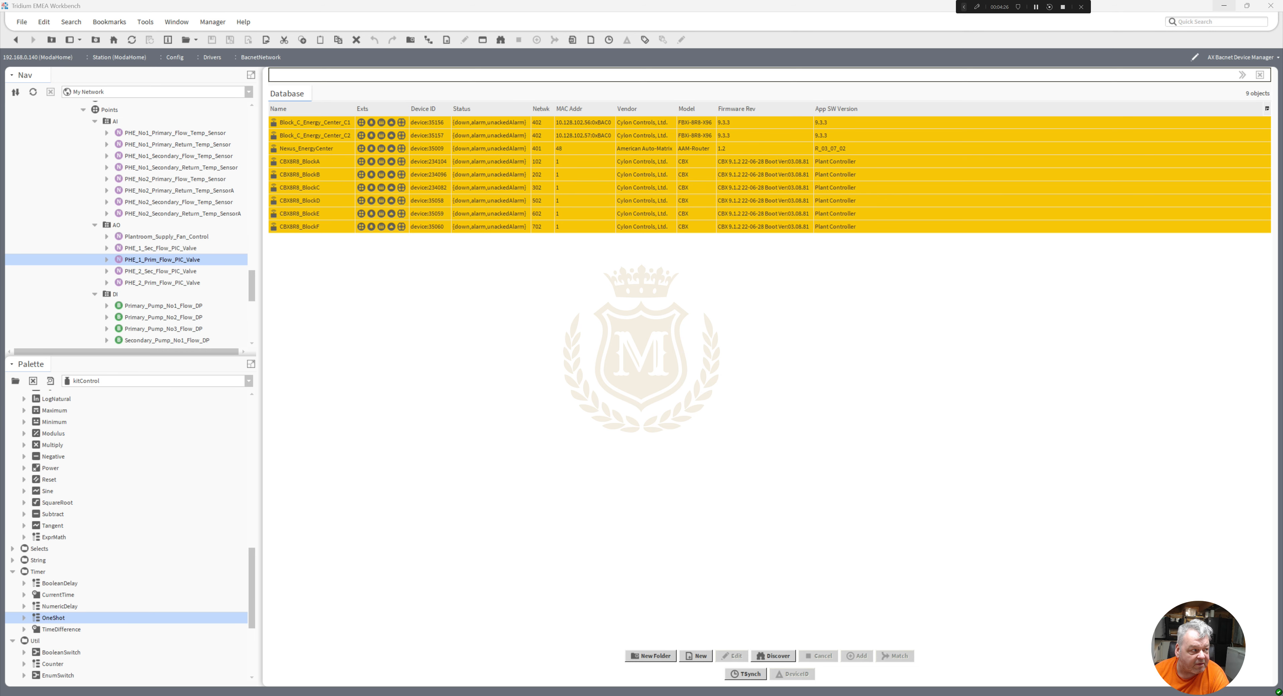
# Examine the CHP, thermal store and boiler schematic in the Layout1 PDF and return to Tridium EMEA Workbench
pyautogui.moveTo(0, 115); pyautogui.dragTo(468, 5)
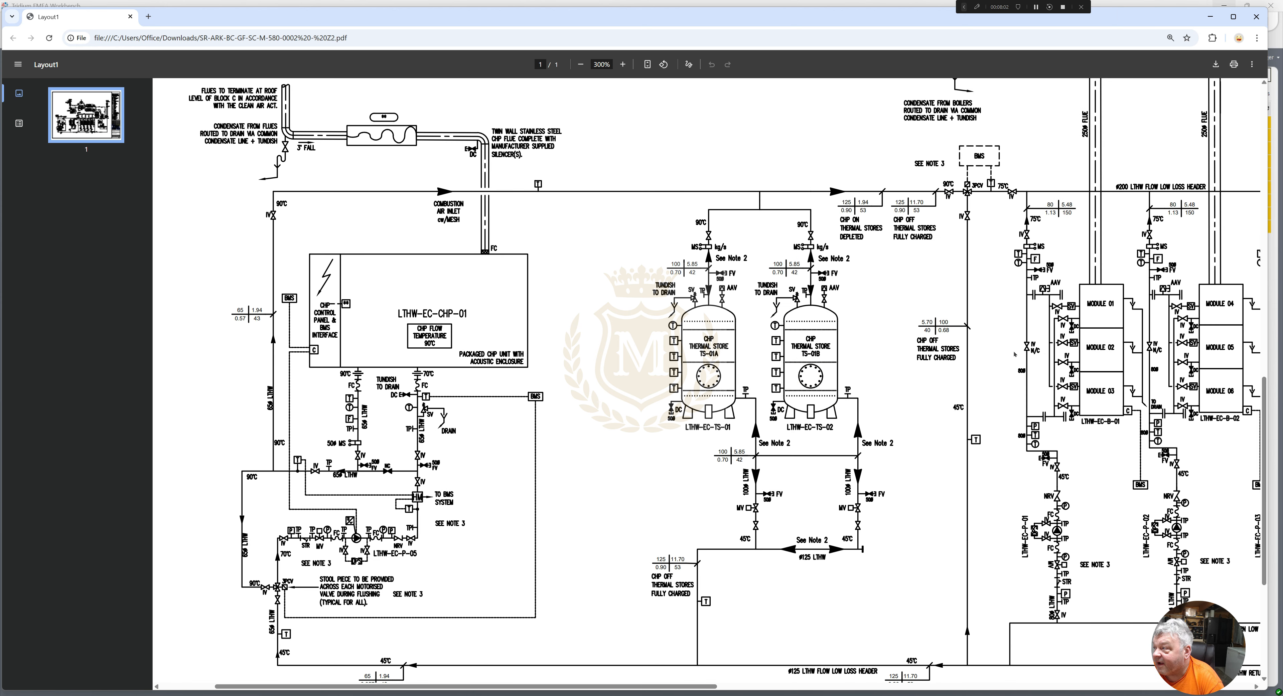
pyautogui.click(1211, 19)
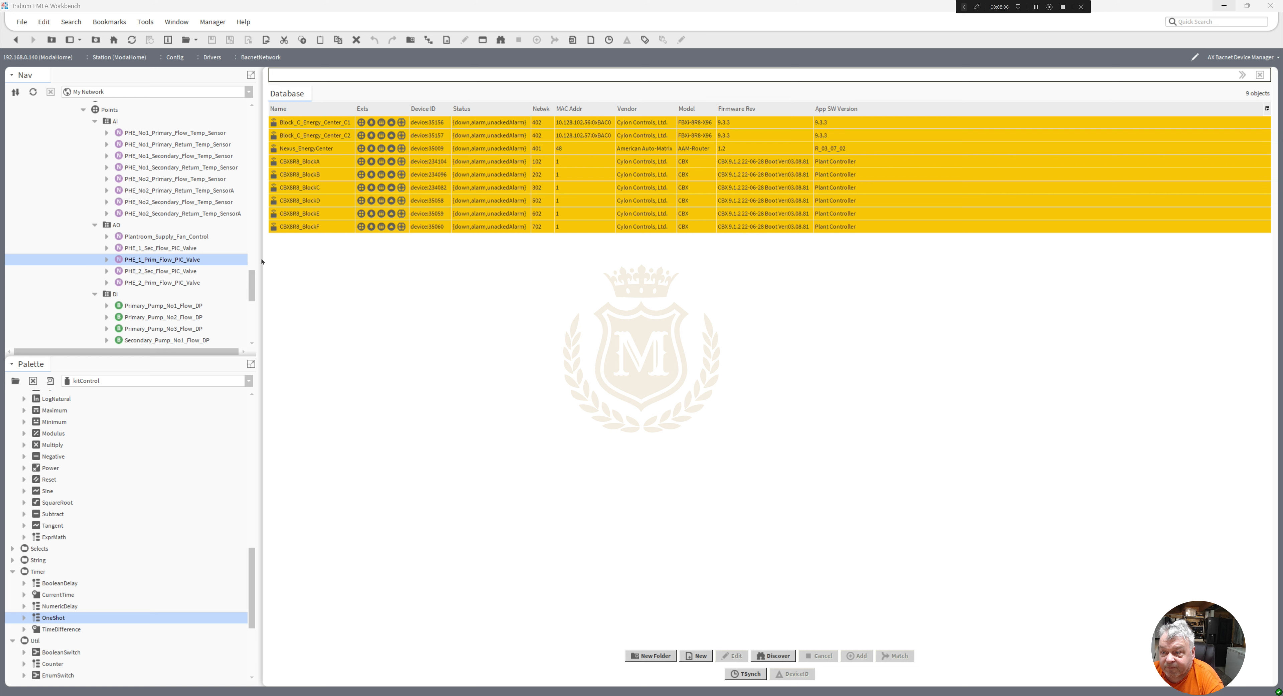
# Open the wire sheet of the Software folder under Drivers
pyautogui.moveTo(252, 283); pyautogui.dragTo(253, 317)
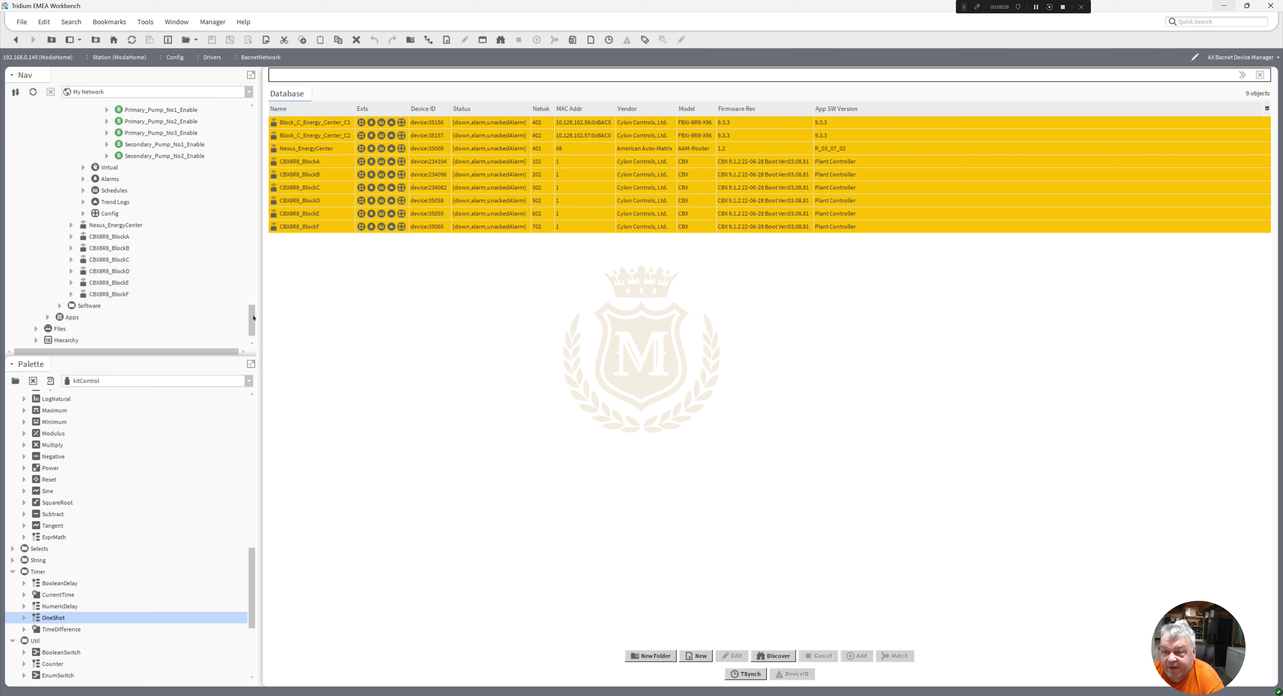
pyautogui.click(80, 306)
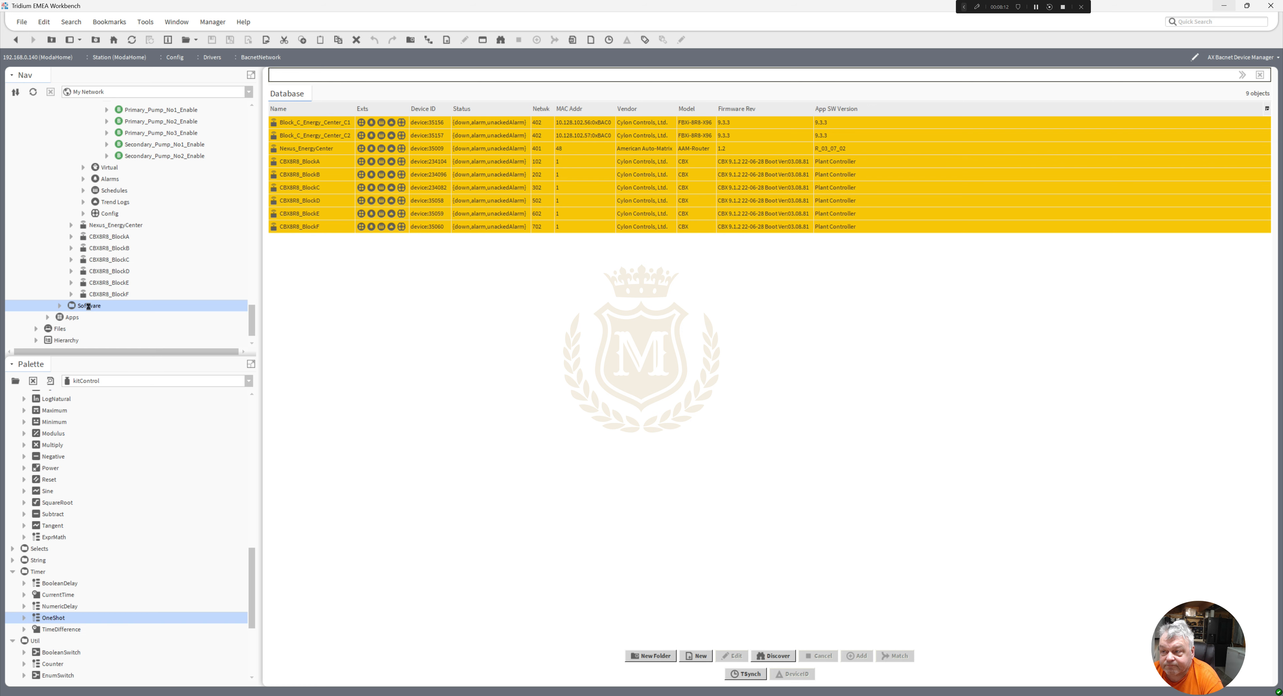
pyautogui.doubleClick(89, 305)
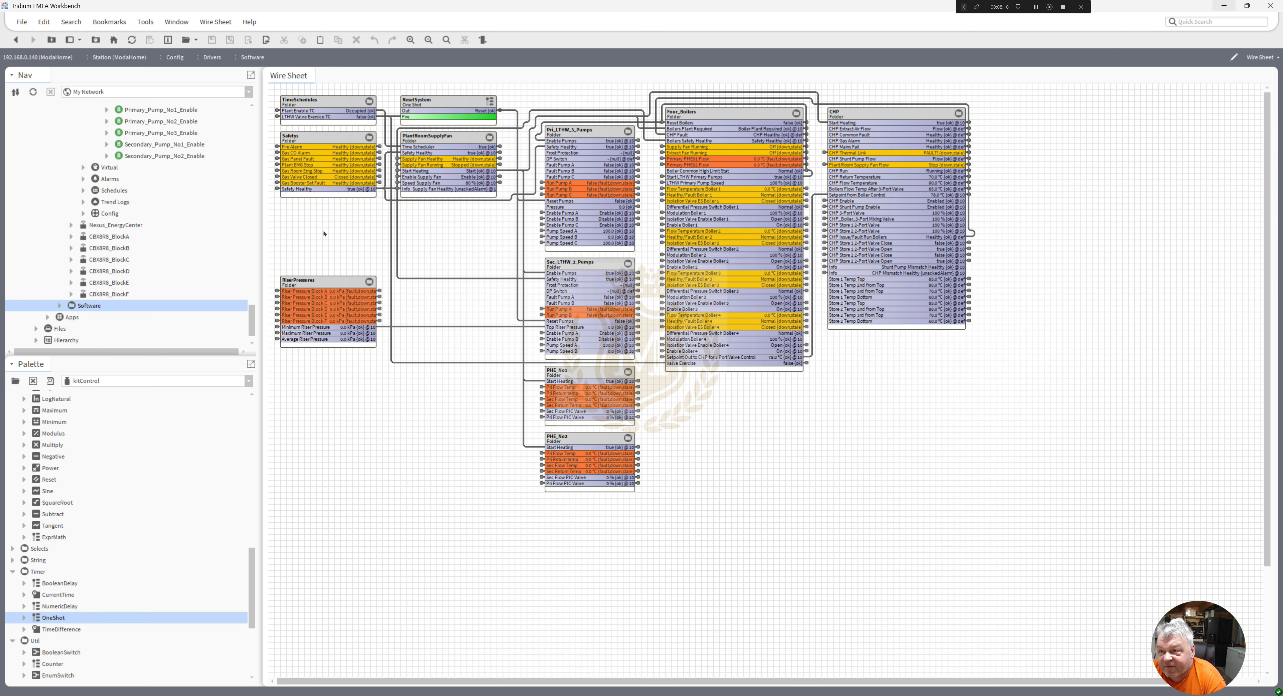
# Inspect the TimeSchedules folder's composite slots, locate the Out slot of the LTHW valve exercise schedule, and leave without changes
pyautogui.click(309, 105)
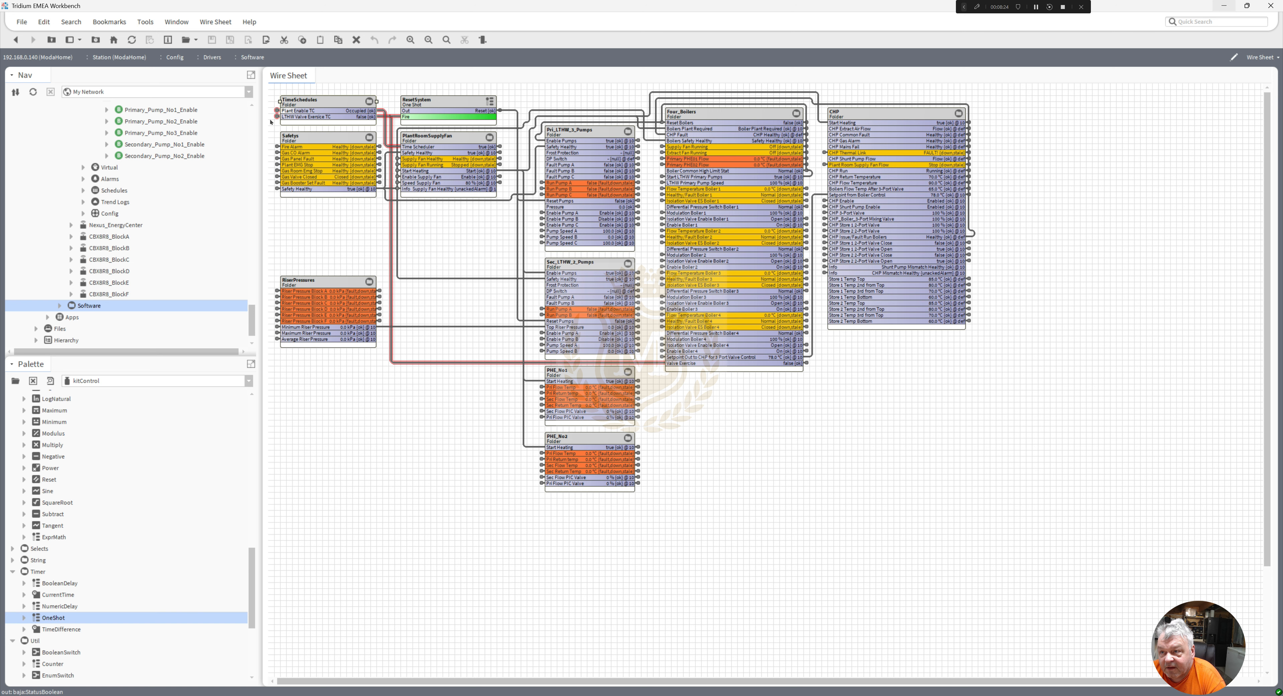
pyautogui.rightClick(301, 106)
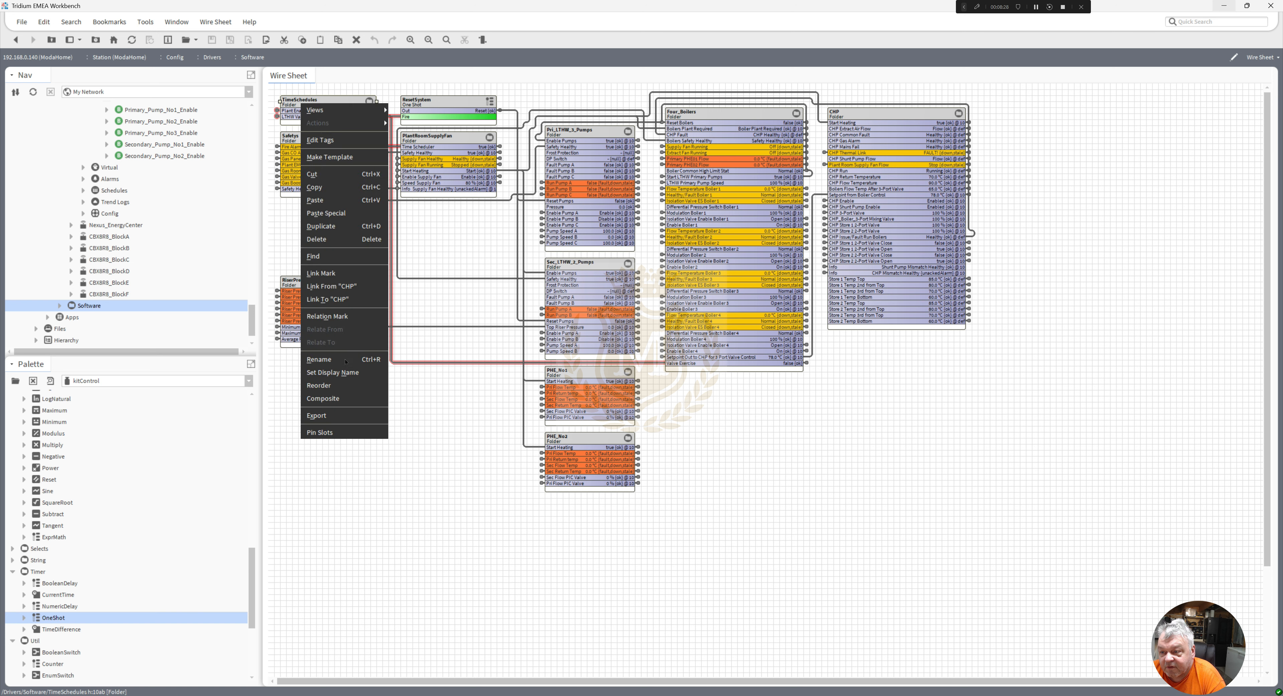
pyautogui.click(330, 397)
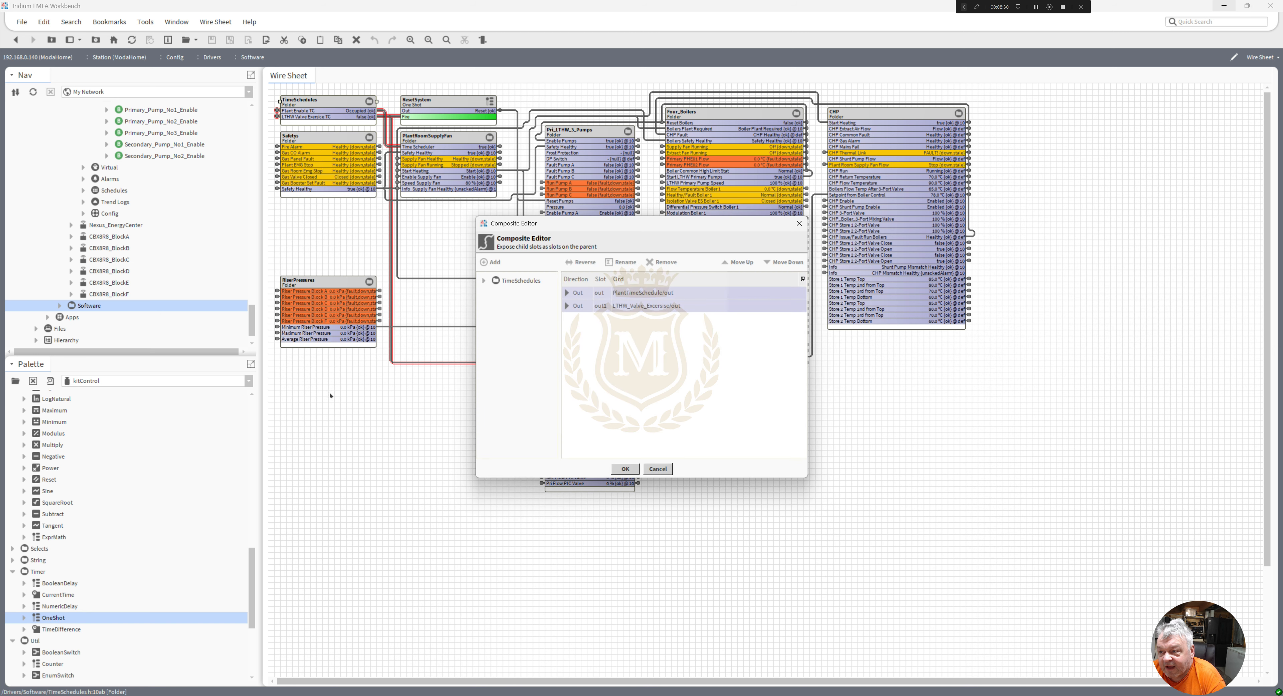
pyautogui.click(483, 282)
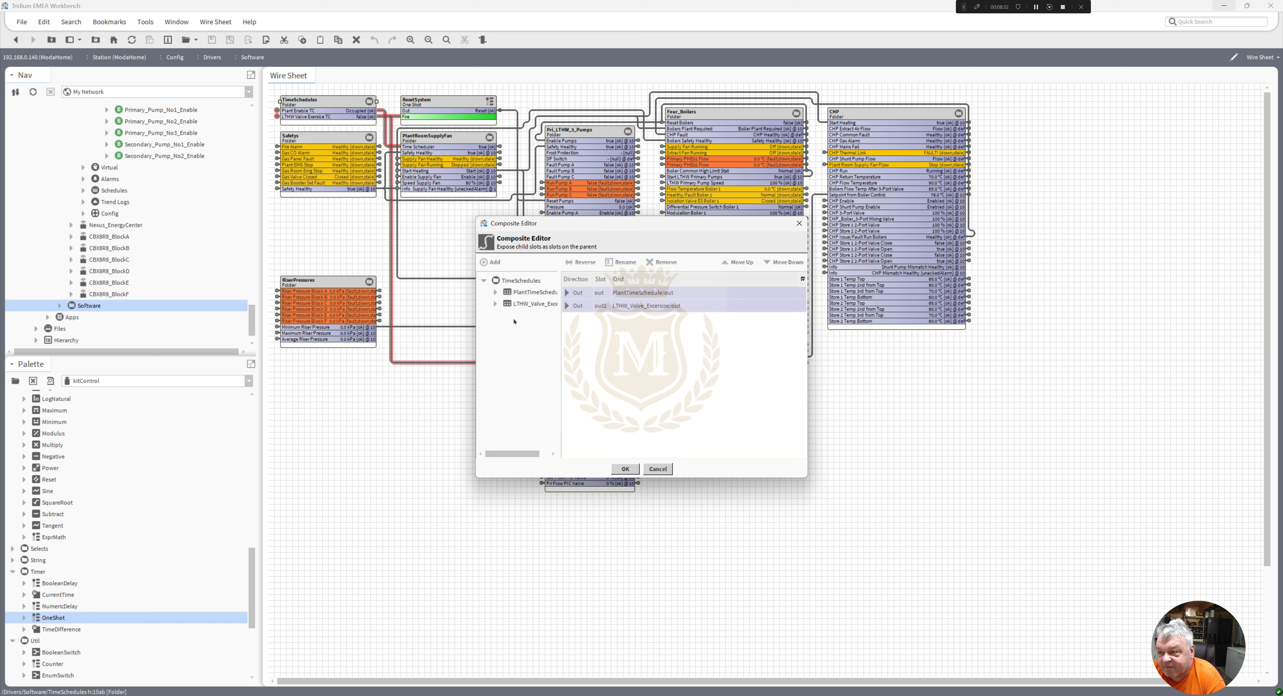
pyautogui.click(495, 304)
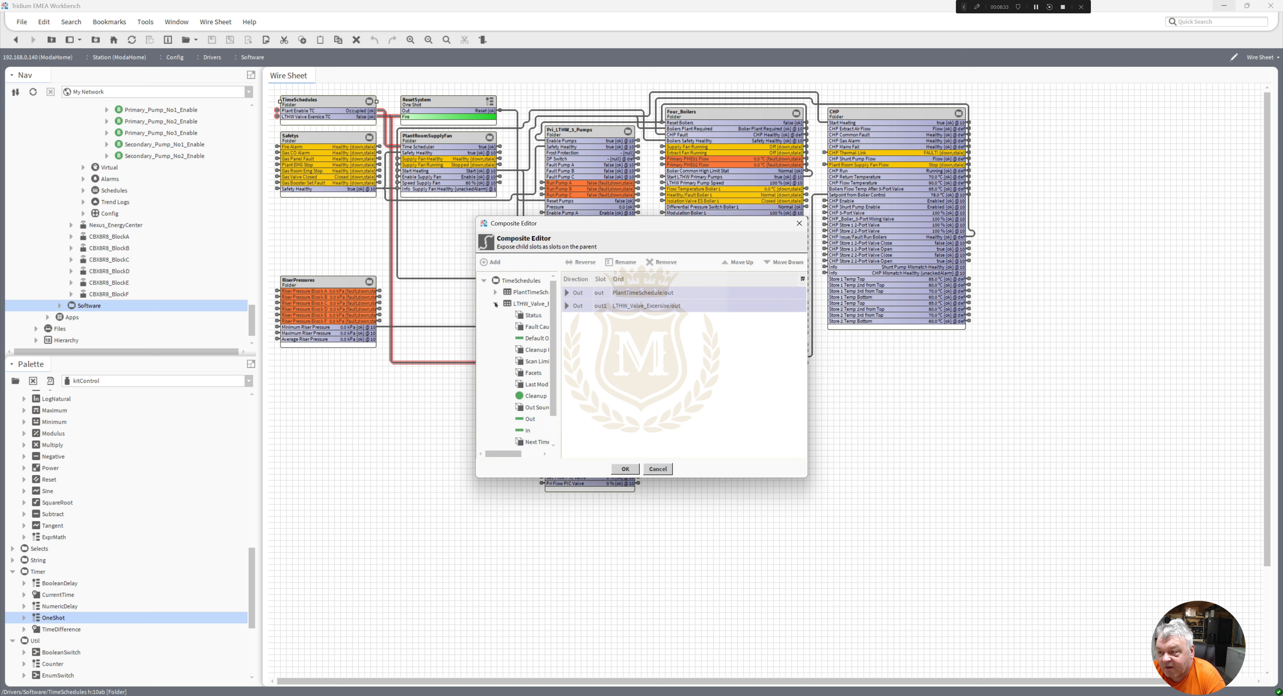
pyautogui.click(531, 420)
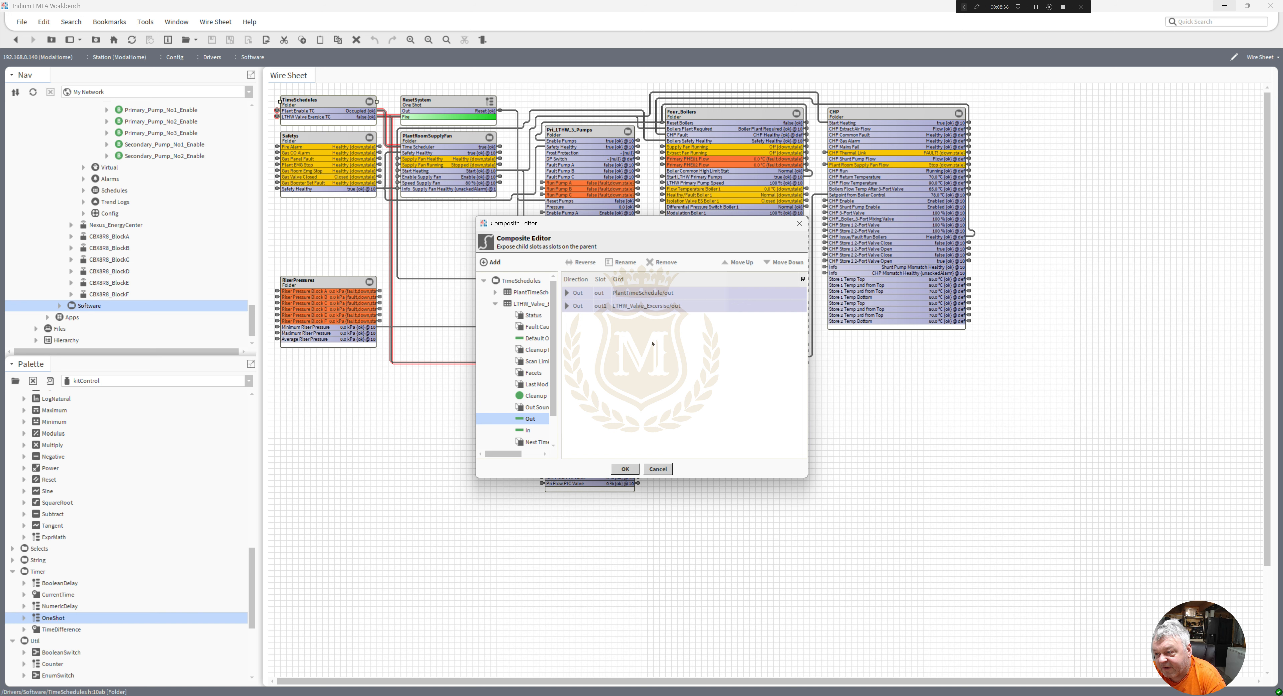
pyautogui.click(658, 469)
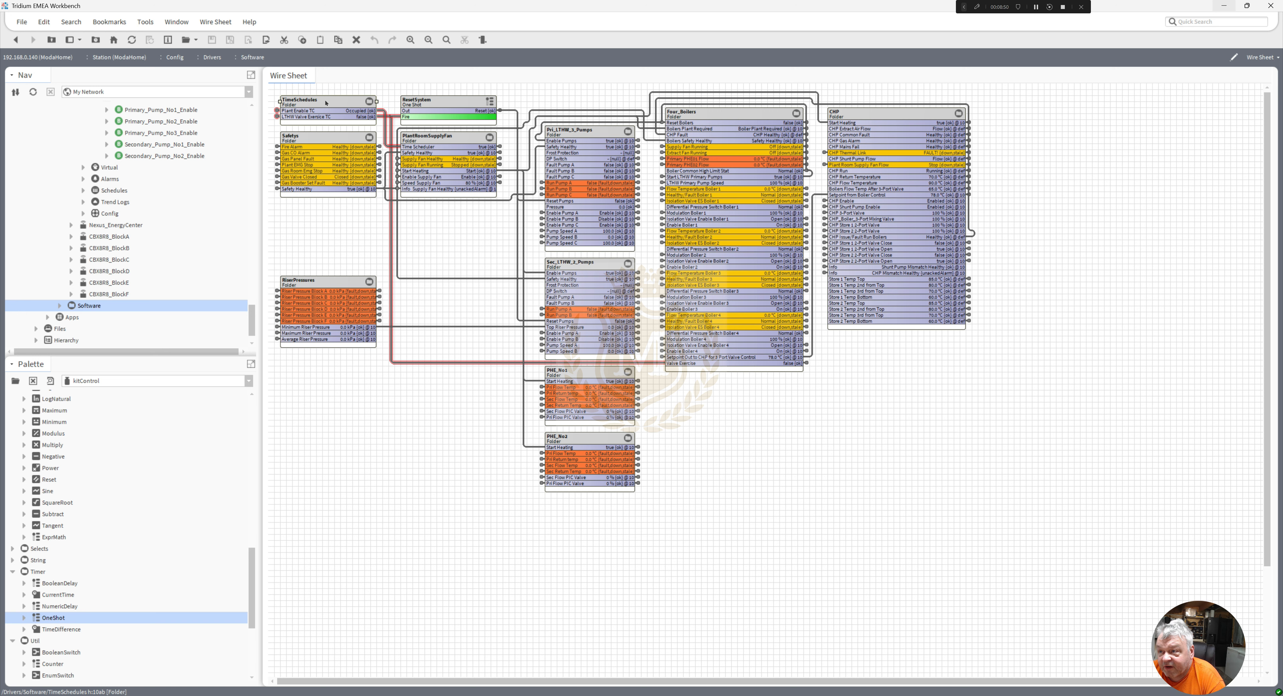
# Open the wire sheet of the Safetys folder to view its safety interlock logic
pyautogui.doubleClick(316, 140)
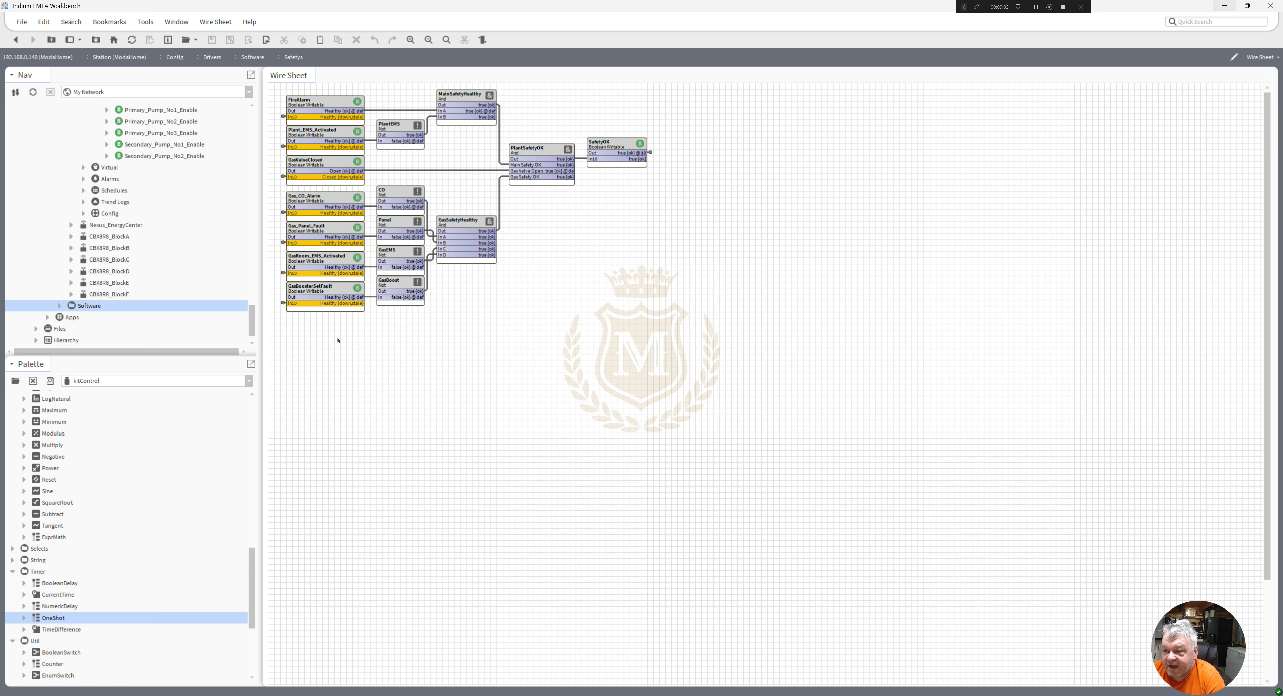
# Add a BooleanWritable point named PressureUnit to the Safetys wire sheet and align it beneath the gas booster set fault block
pyautogui.rightClick(304, 328)
pyautogui.moveTo(305, 330)
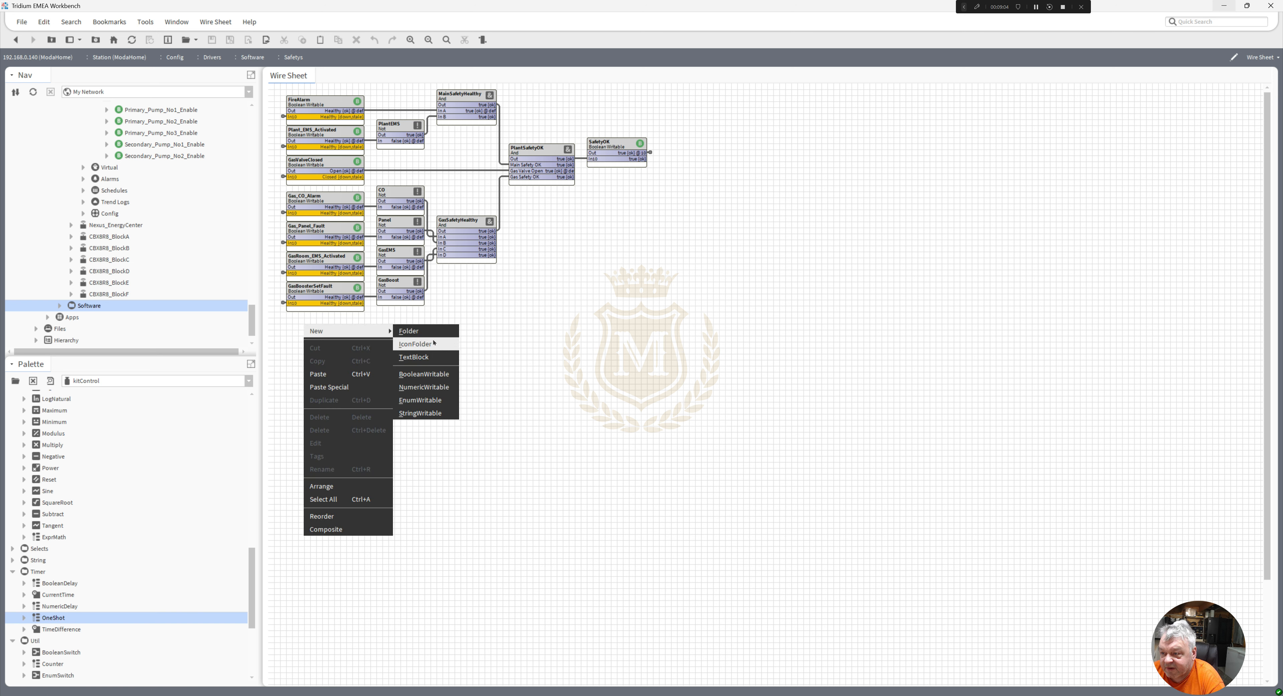
pyautogui.click(432, 374)
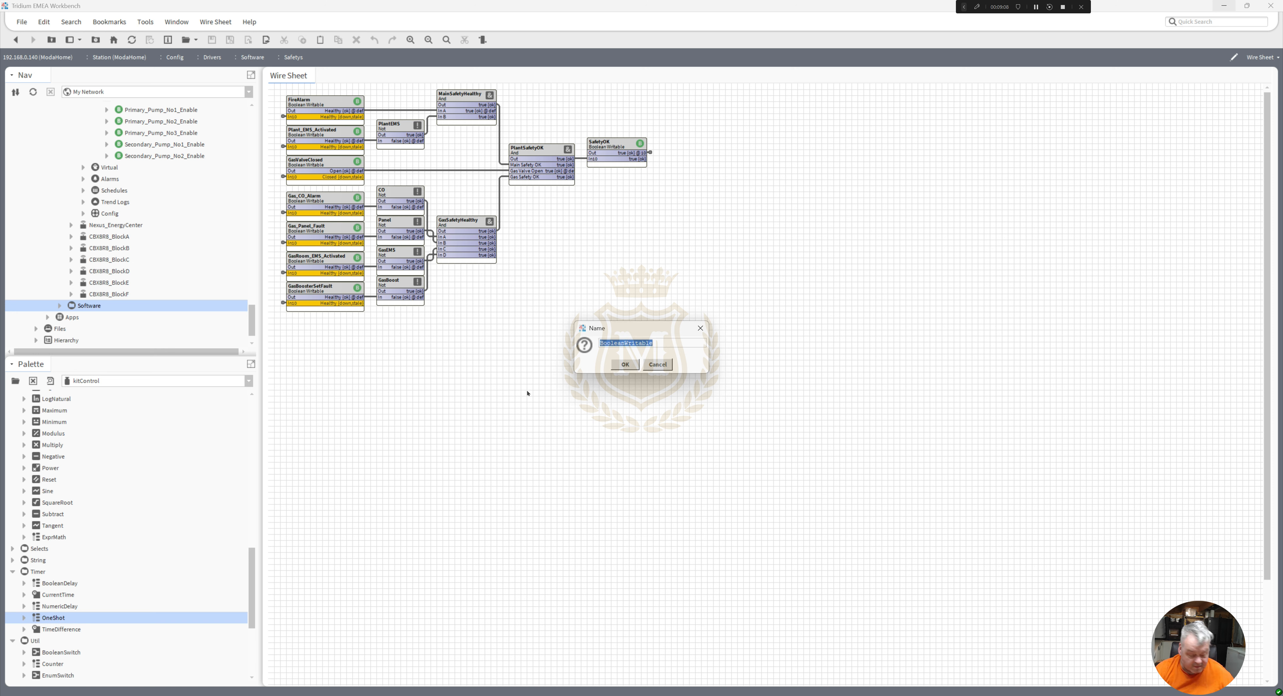
pyautogui.write('B')
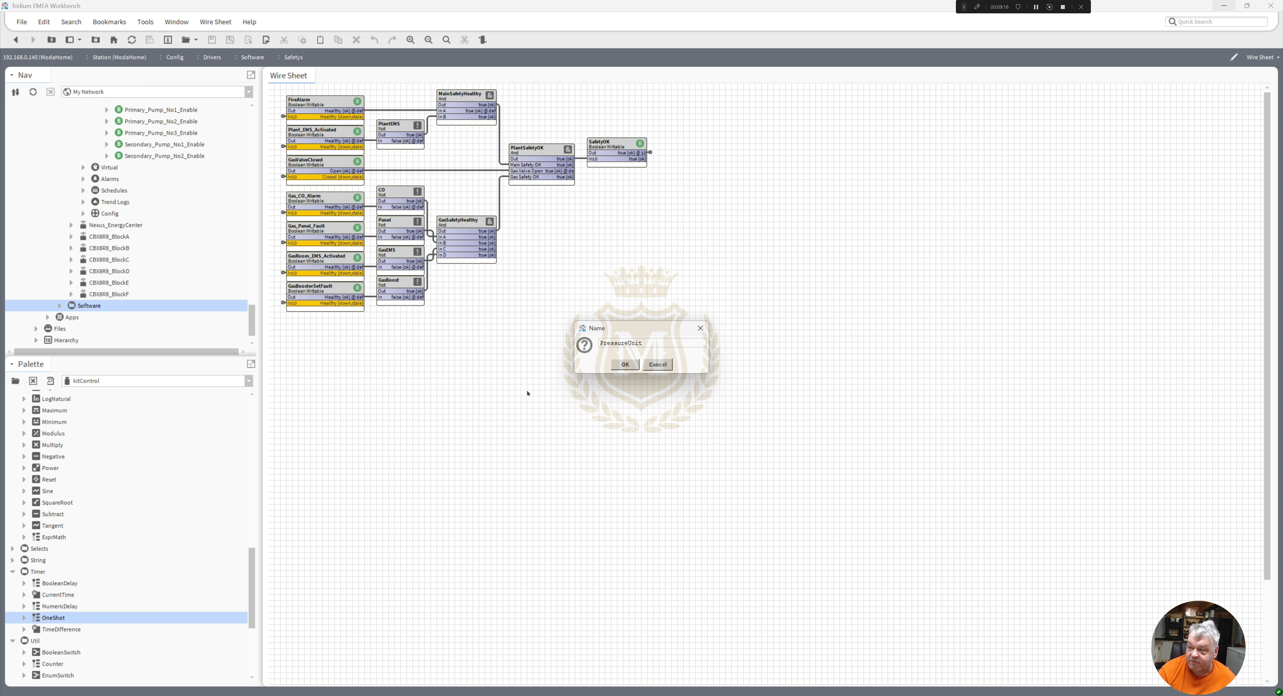
pyautogui.click(619, 368)
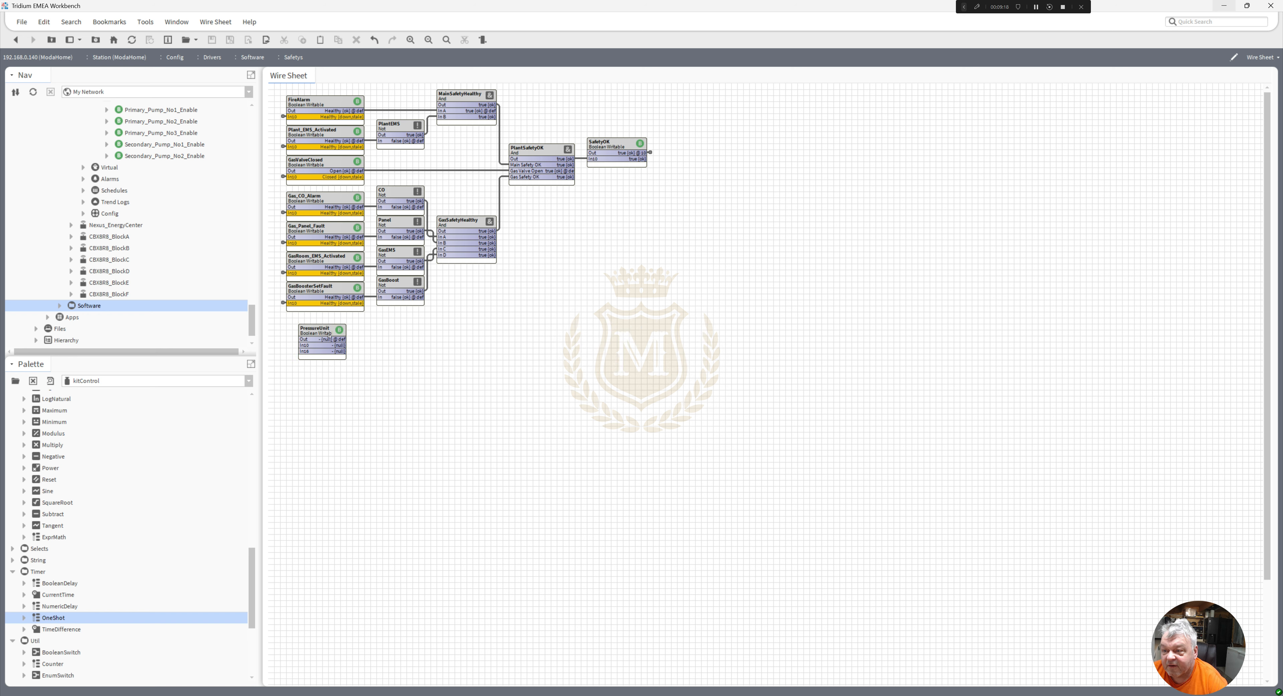
pyautogui.moveTo(318, 329); pyautogui.dragTo(368, 318)
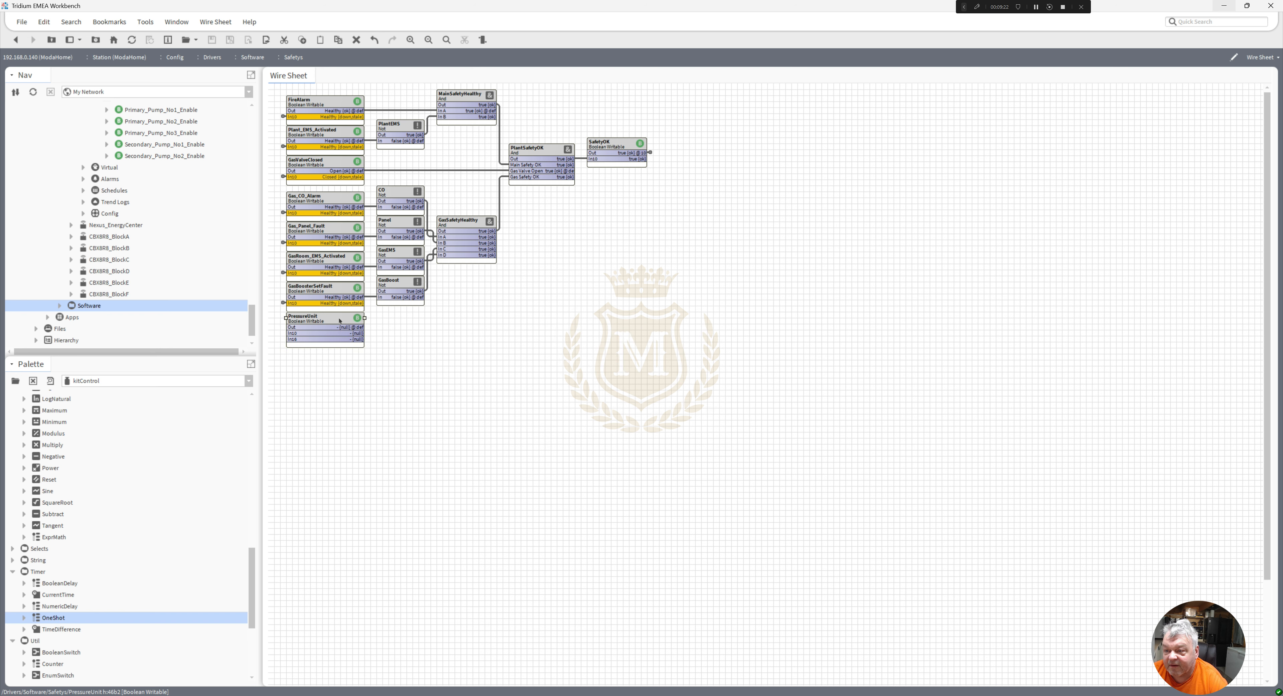
# Unpin the In16 slot from the PressureUnit block, keeping In10 pinned
pyautogui.rightClick(340, 319)
pyautogui.click(410, 665)
pyautogui.moveTo(701, 315); pyautogui.dragTo(703, 350)
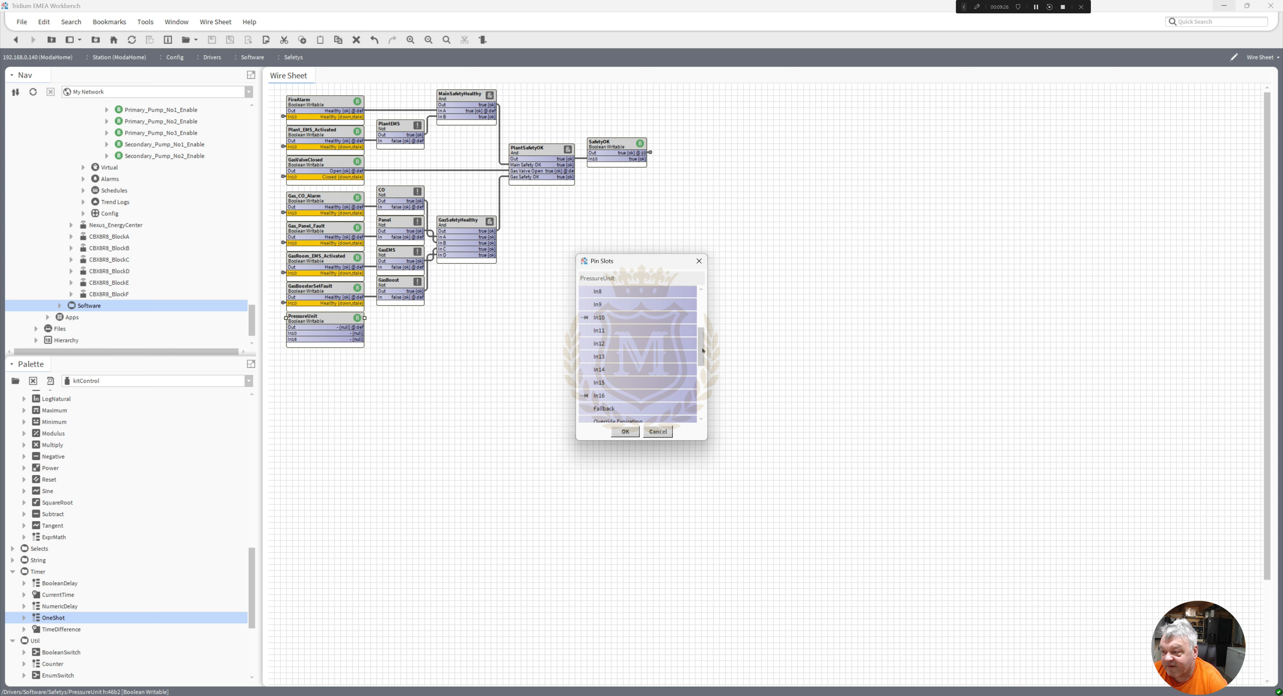
pyautogui.click(625, 431)
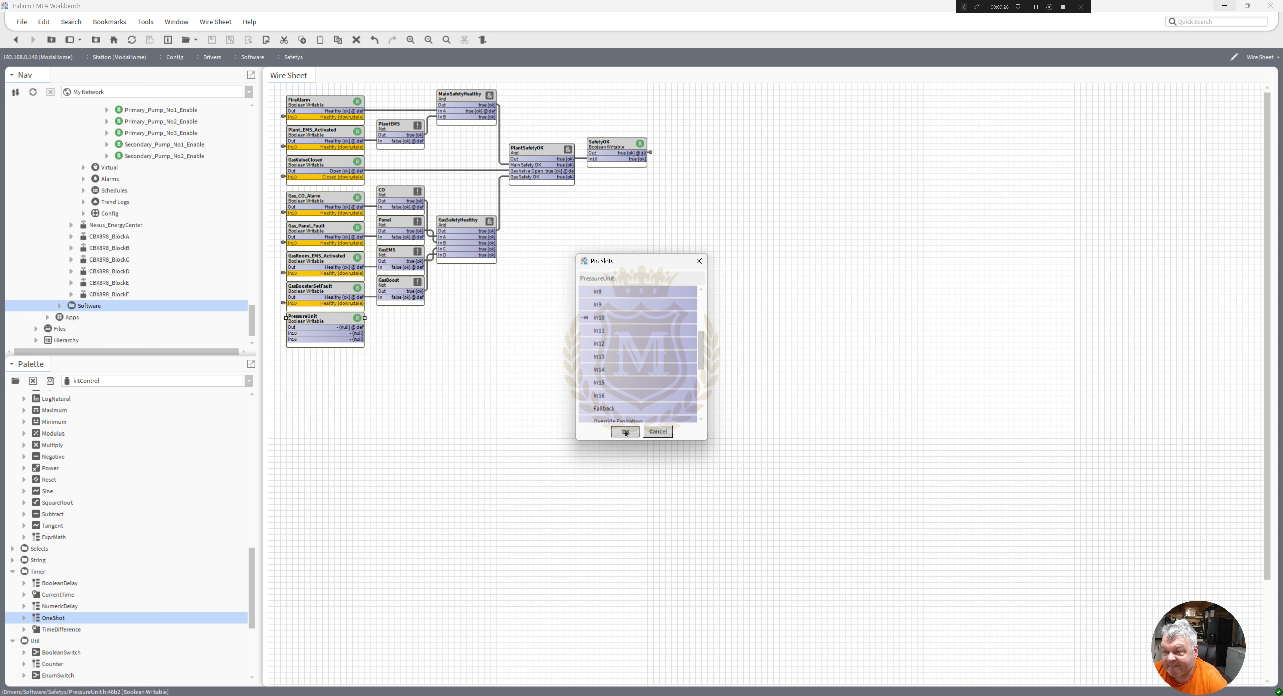
# Set PressureUnit's facets to trueText Healthy and falseText FAULT!, save, and return to the Safetys wire sheet
pyautogui.rightClick(318, 320)
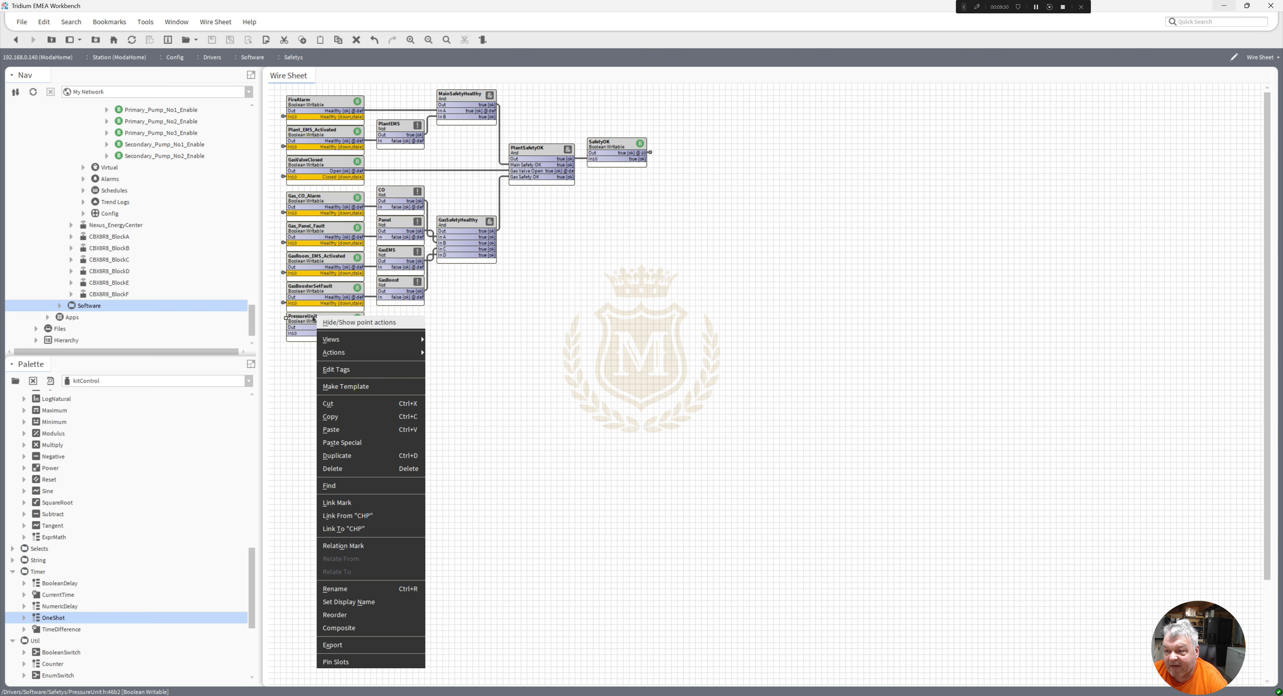
pyautogui.doubleClick(311, 319)
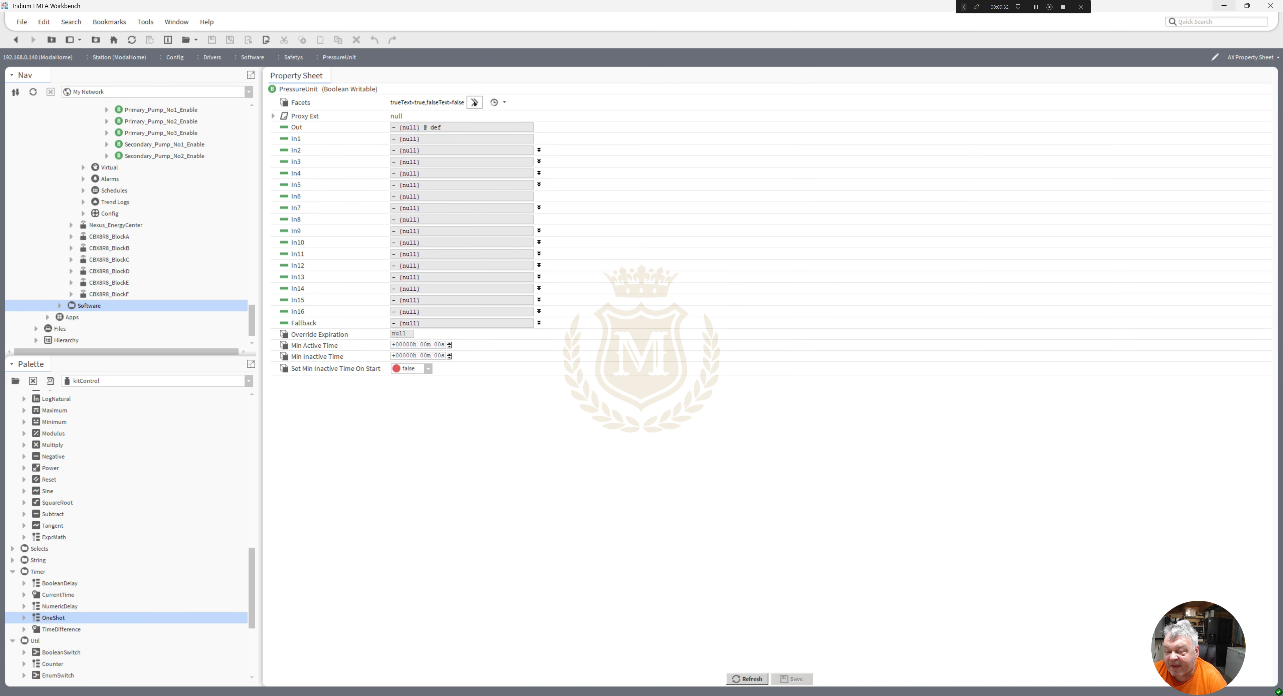
pyautogui.click(475, 102)
pyautogui.write('Hea')
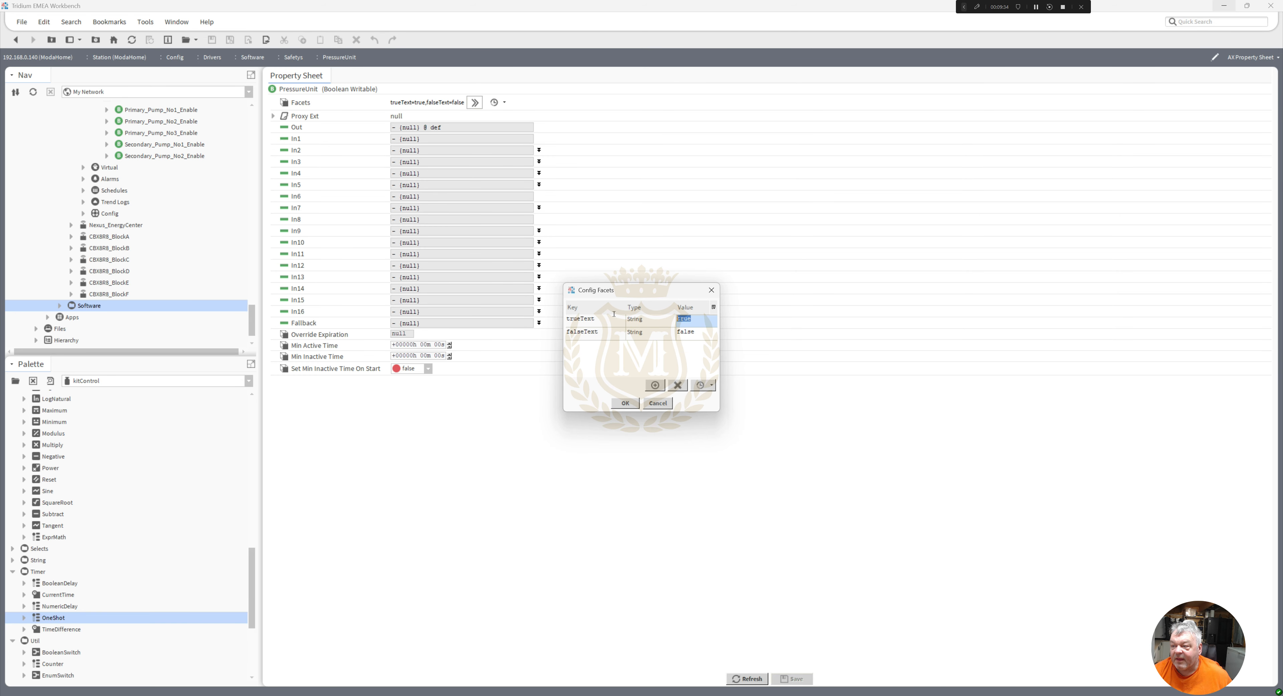
pyautogui.write('lthy')
pyautogui.click(698, 332)
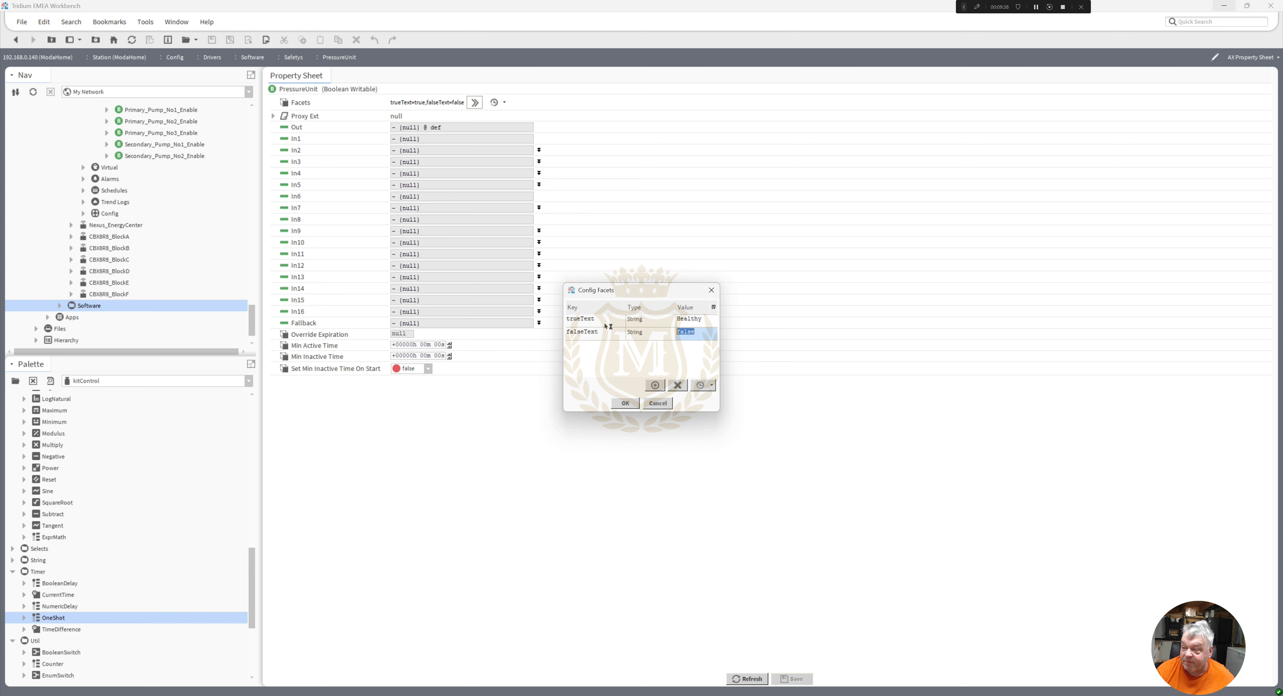
pyautogui.write('FAULT')
pyautogui.click(625, 402)
pyautogui.click(794, 678)
pyautogui.click(18, 41)
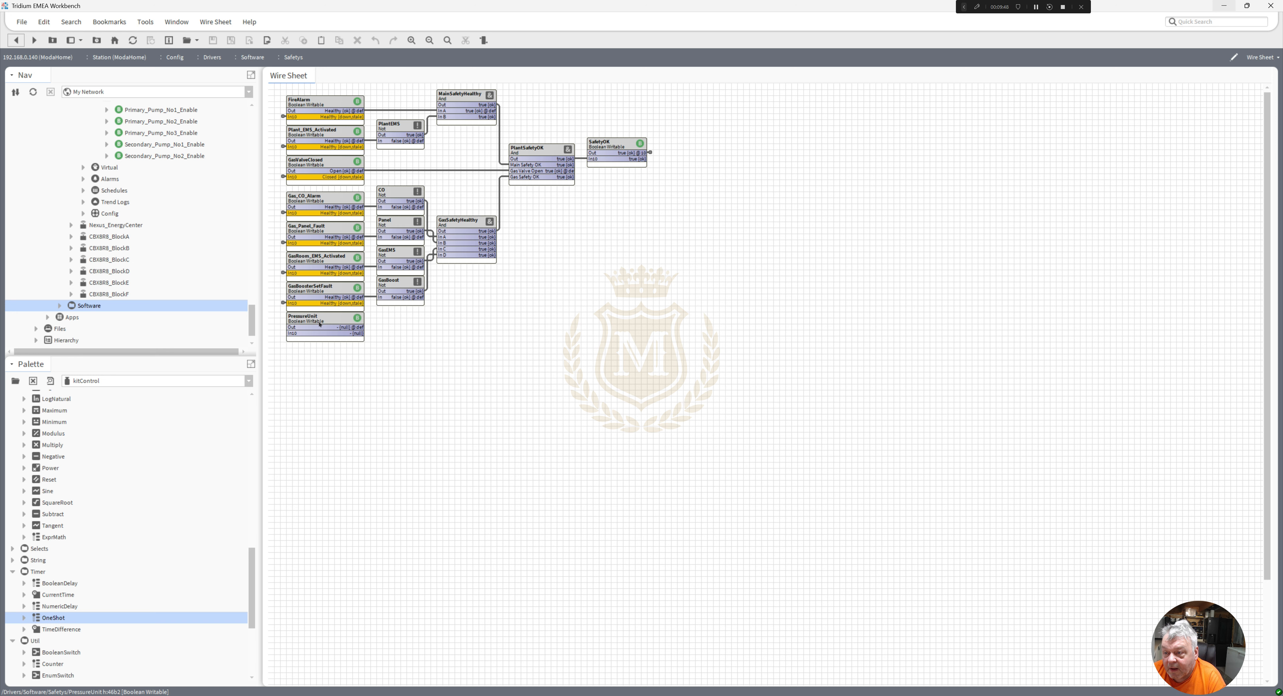
# Set the PressureUnit point's value to Healthy
pyautogui.rightClick(319, 324)
pyautogui.moveTo(399, 359)
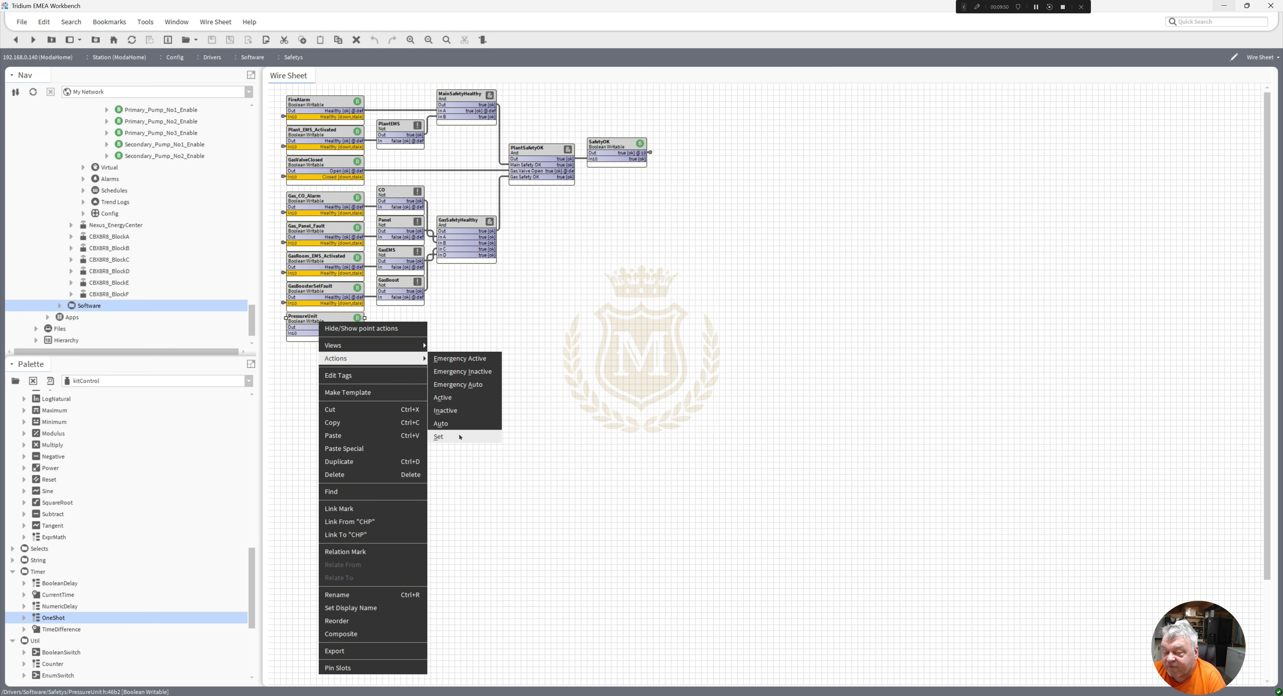
pyautogui.click(438, 437)
pyautogui.click(678, 348)
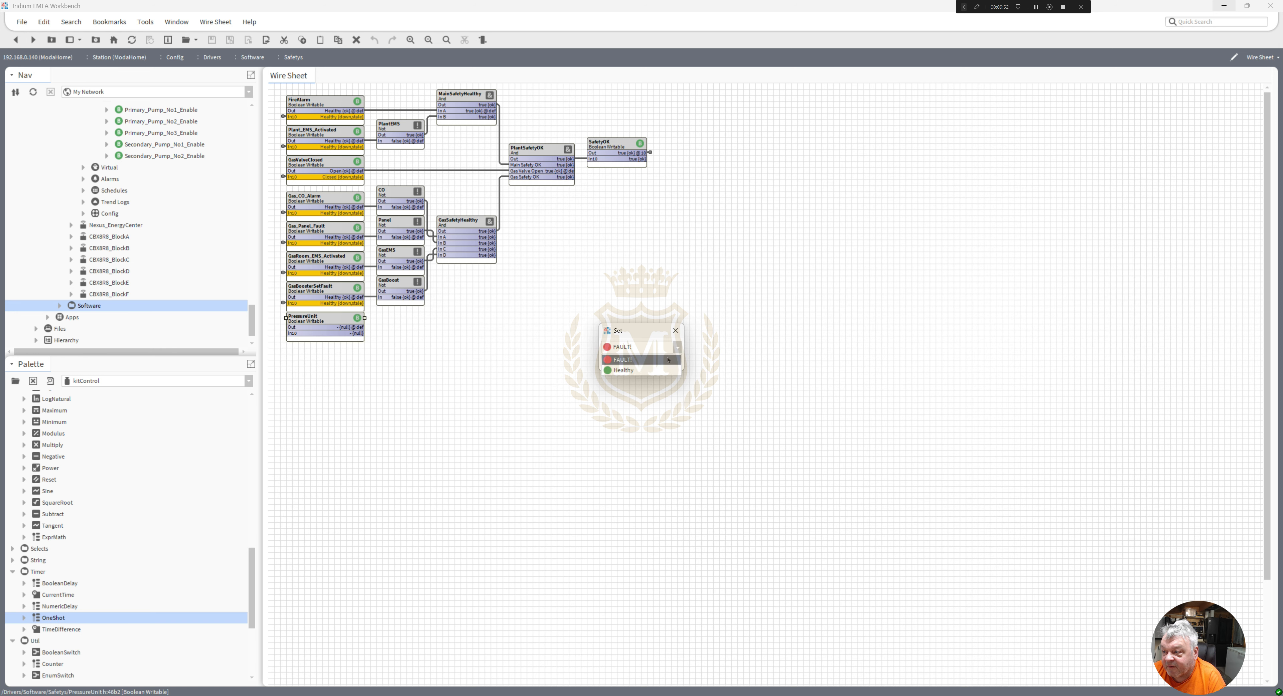
pyautogui.click(628, 369)
pyautogui.click(625, 363)
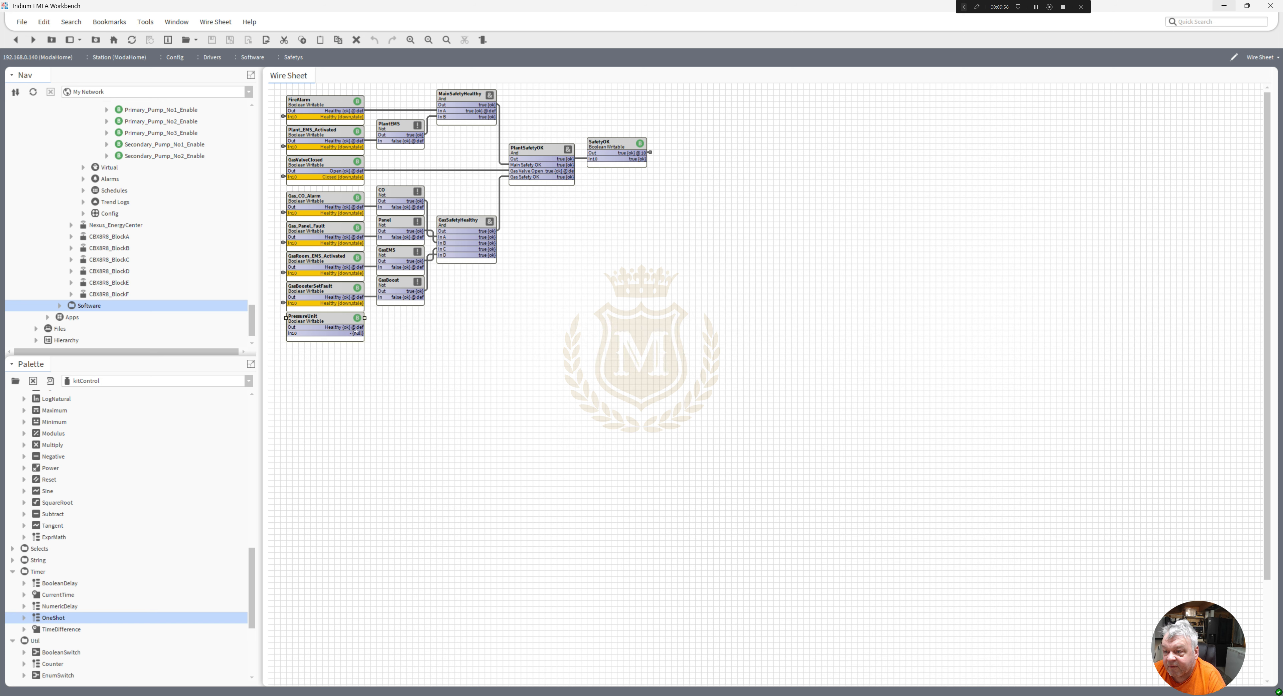
# Link PressureUnit's Out slot to the In D slot of the PlantSafetyOK block
pyautogui.moveTo(356, 330); pyautogui.dragTo(517, 182)
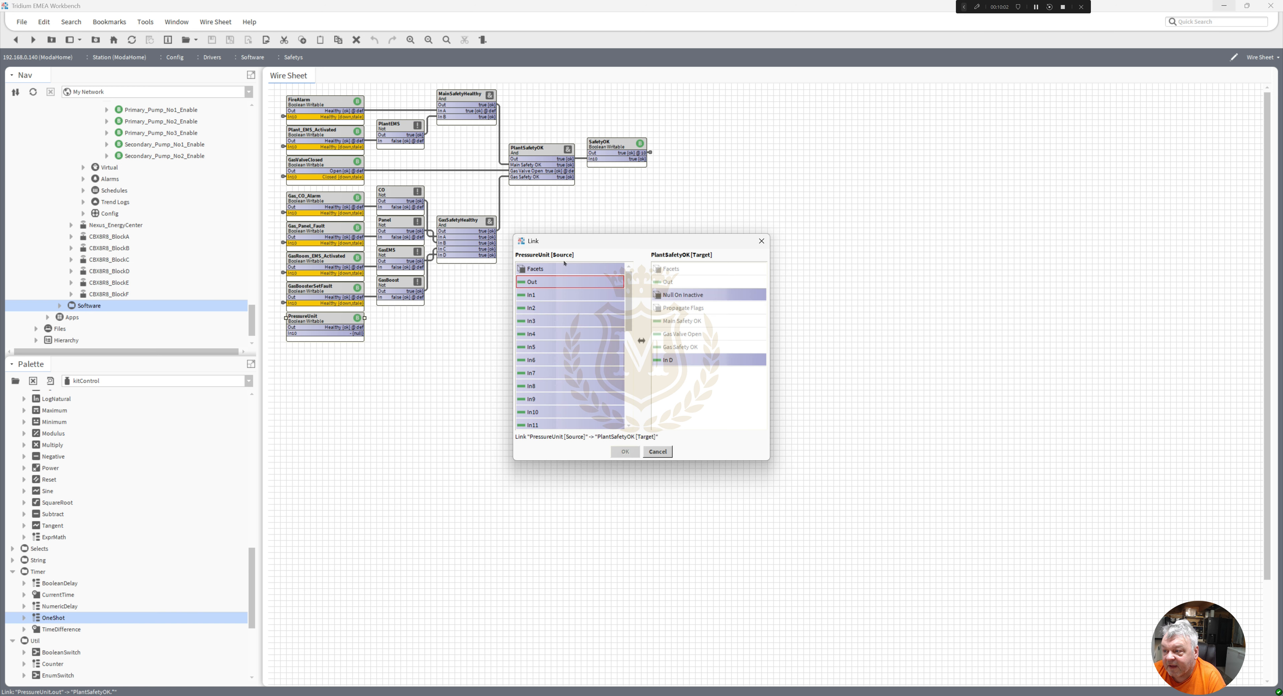
pyautogui.click(677, 358)
pyautogui.click(630, 451)
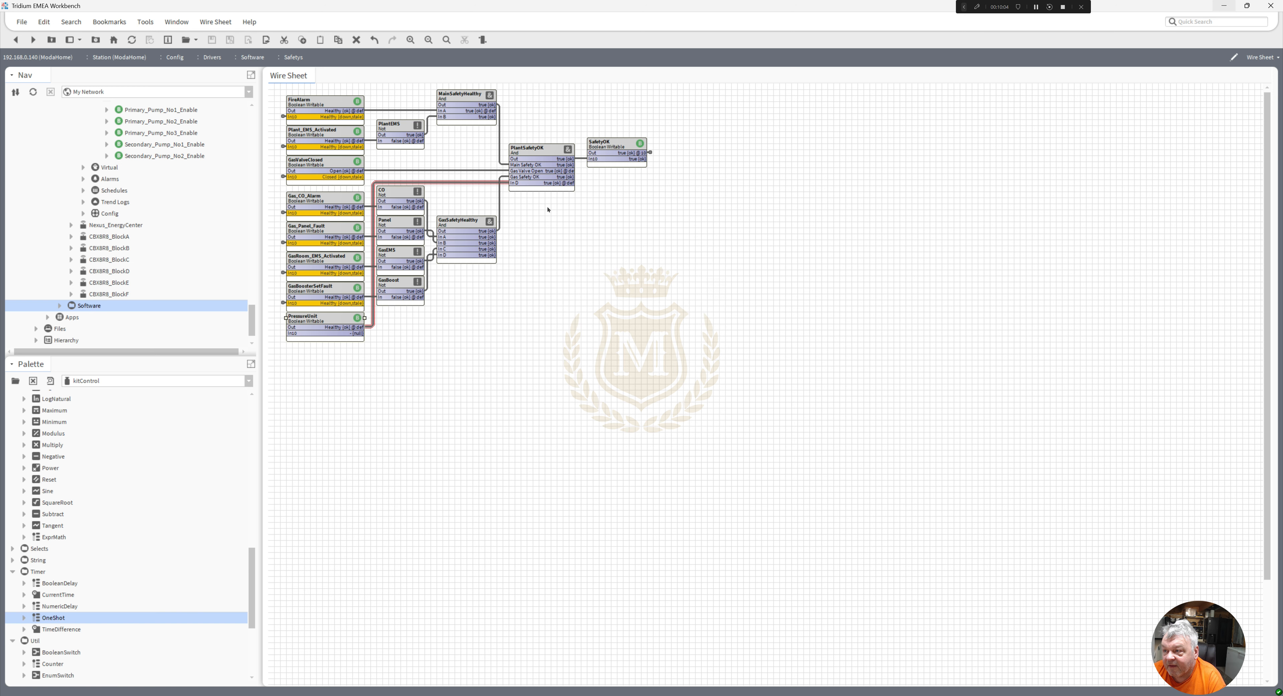
# Give PlantSafetyOK's inD slot the display name Pressure and return to the Safetys wire sheet
pyautogui.rightClick(527, 148)
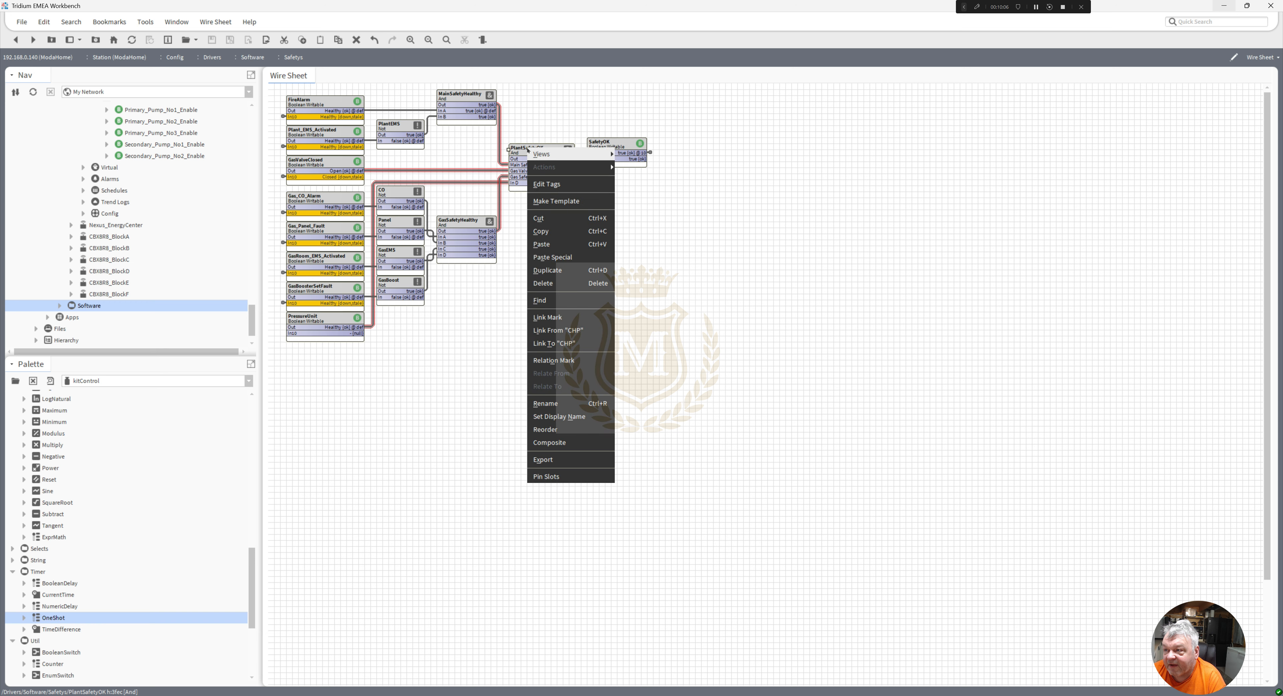
pyautogui.moveTo(573, 154)
pyautogui.click(641, 206)
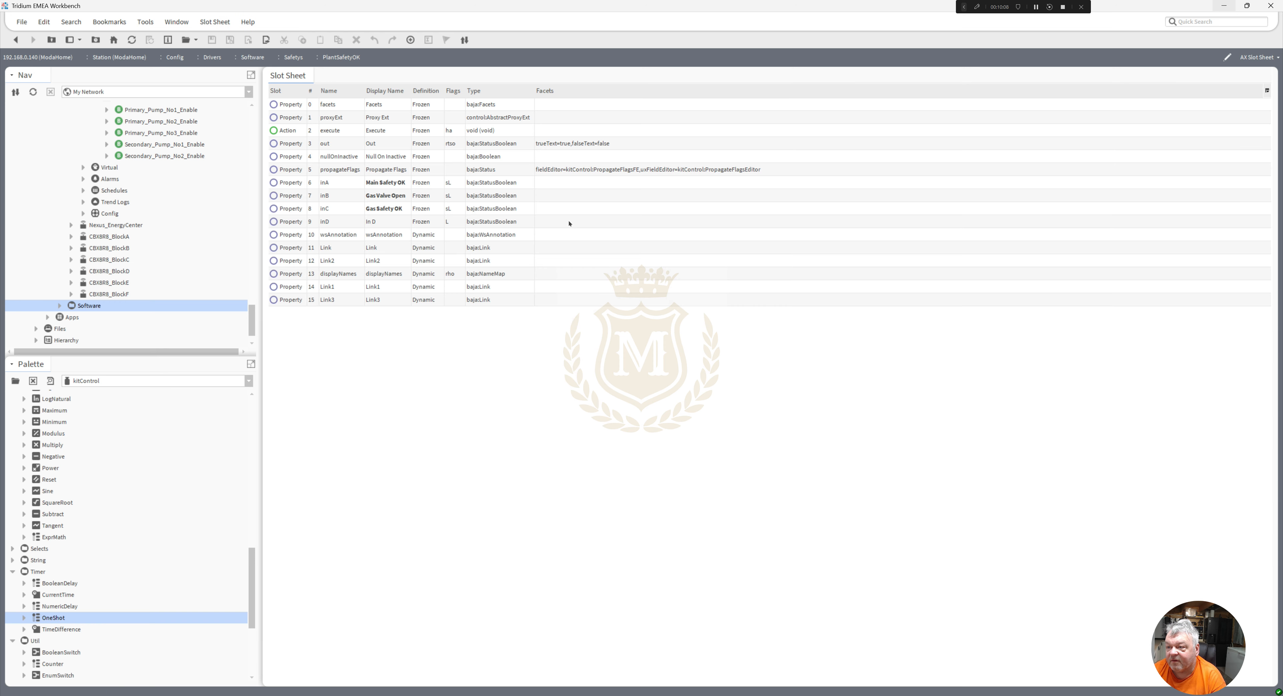
pyautogui.rightClick(383, 221)
pyautogui.click(474, 319)
pyautogui.write('Pressu')
pyautogui.write('re')
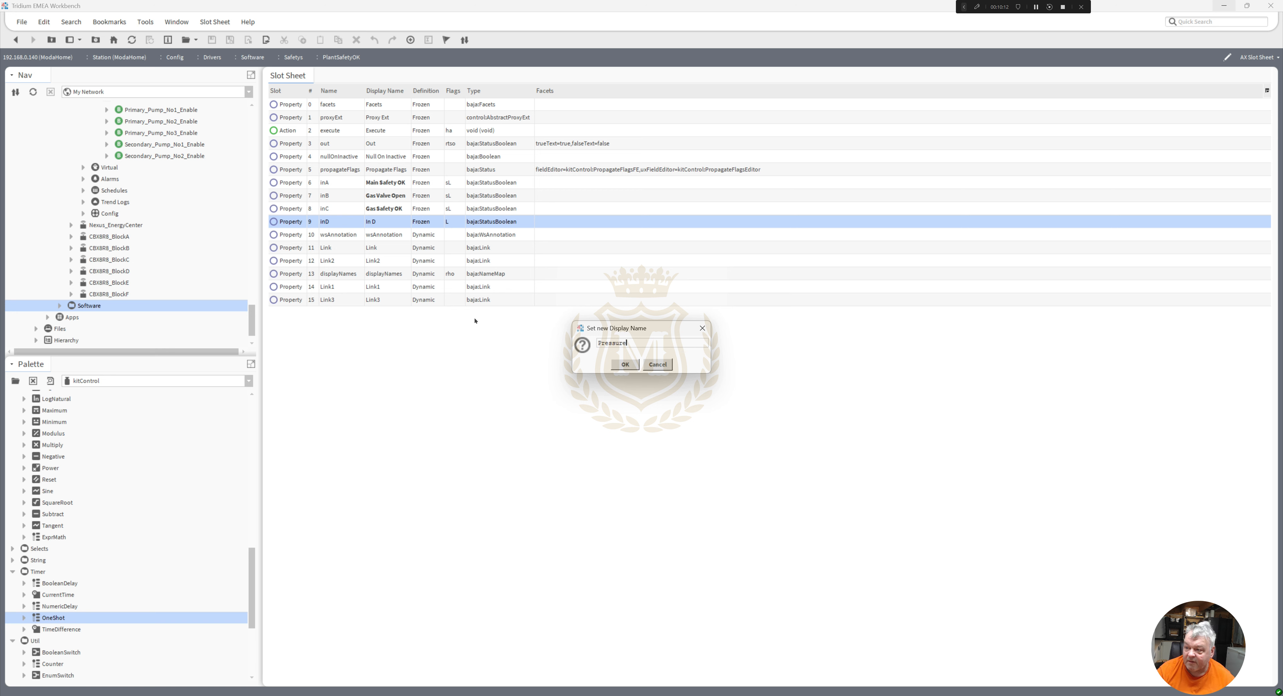
pyautogui.click(625, 365)
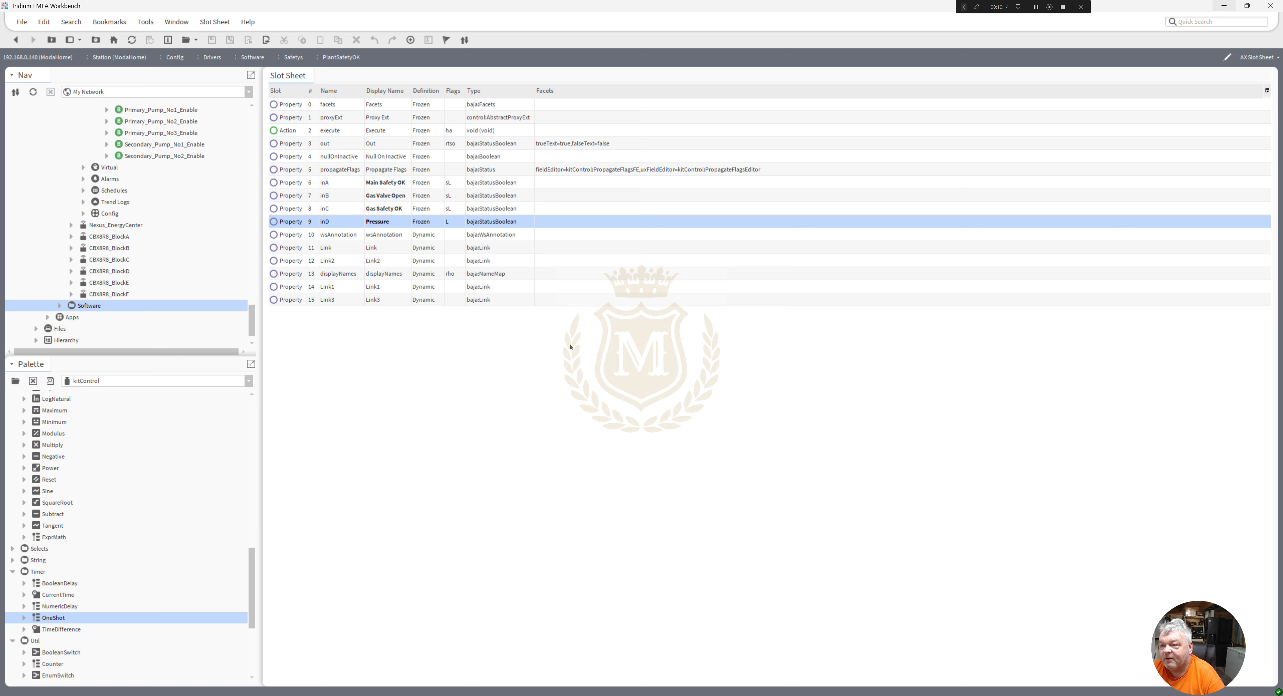
pyautogui.click(16, 40)
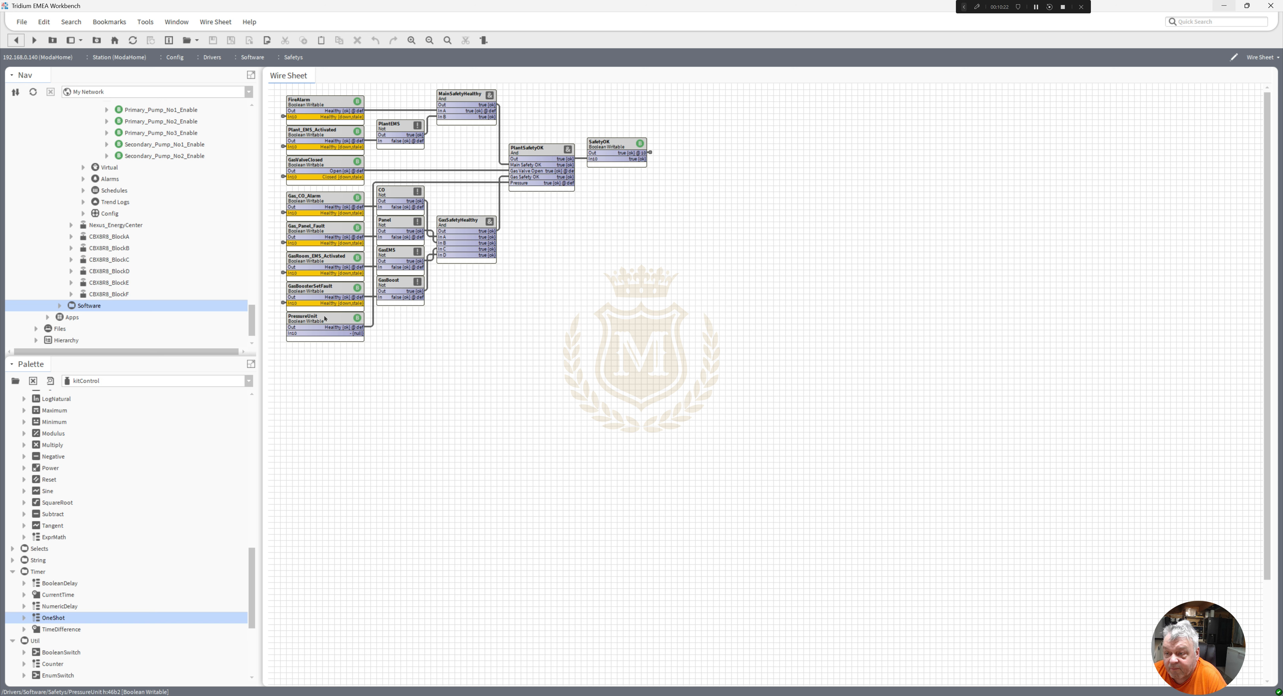
# Expose PressureUnit's In10 as a composite slot of the Safetys folder and move it above the SafetyOK output
pyautogui.click(60, 305)
pyautogui.click(102, 307)
pyautogui.rightClick(101, 305)
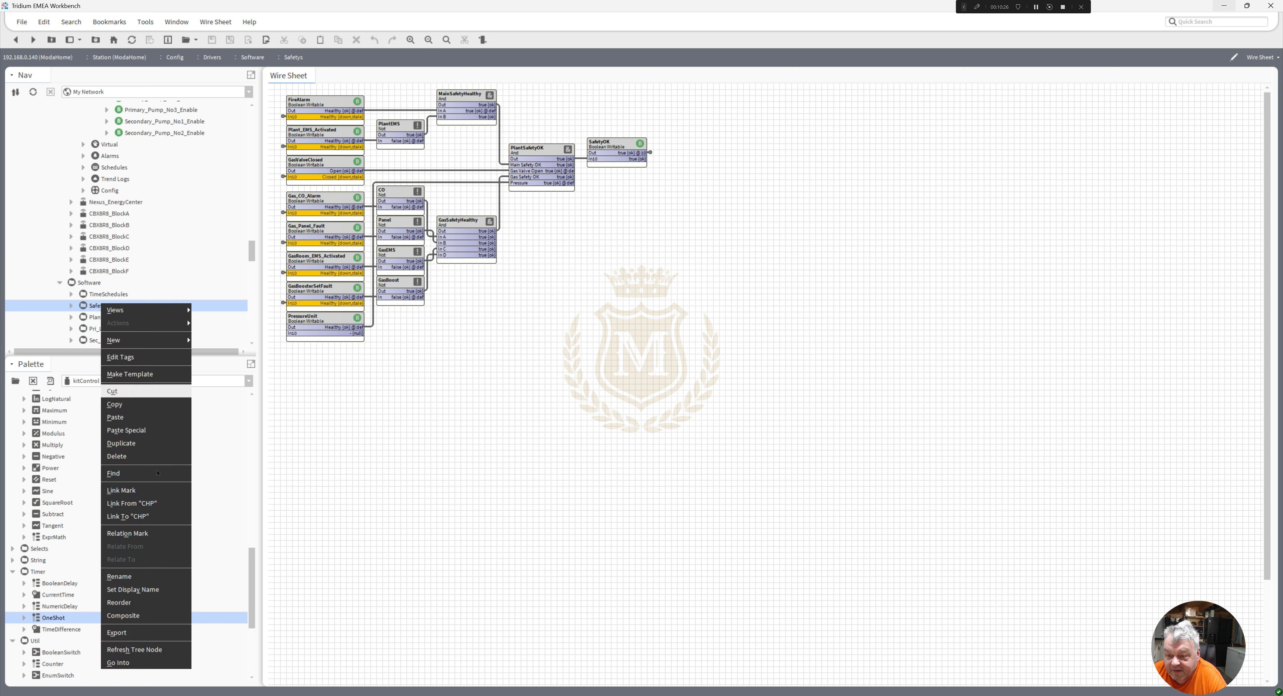
pyautogui.click(145, 616)
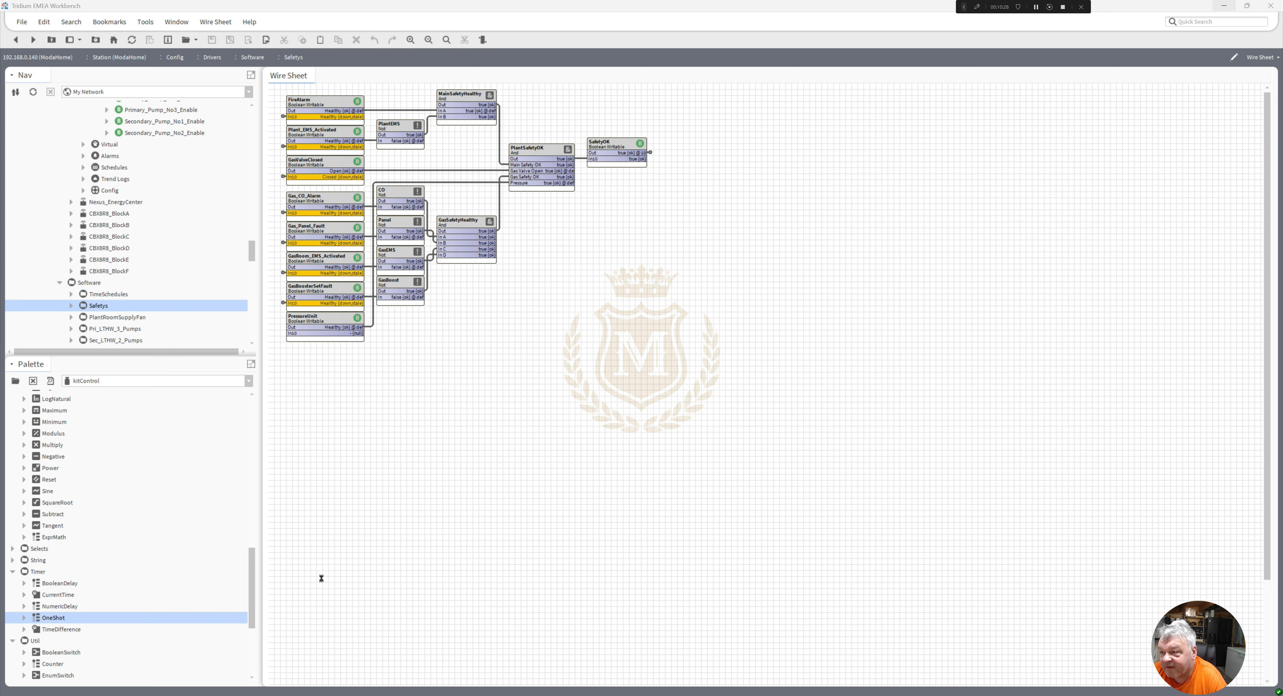
pyautogui.click(483, 281)
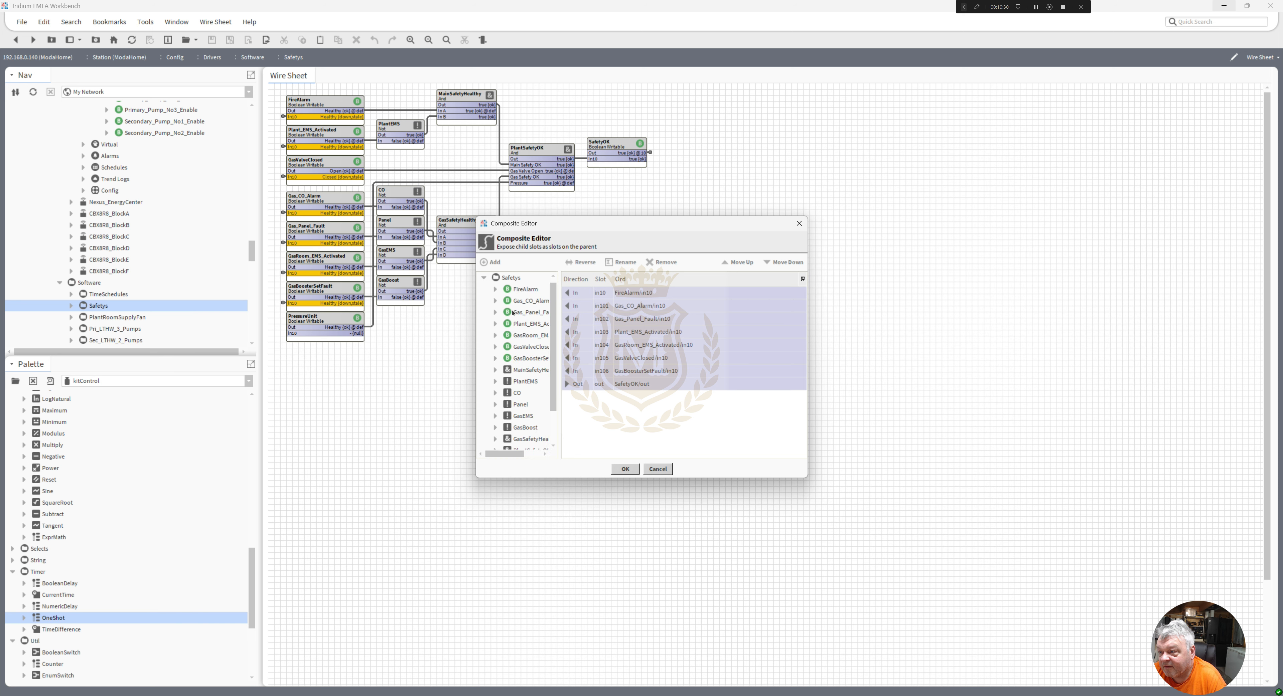
pyautogui.moveTo(554, 338); pyautogui.dragTo(572, 401)
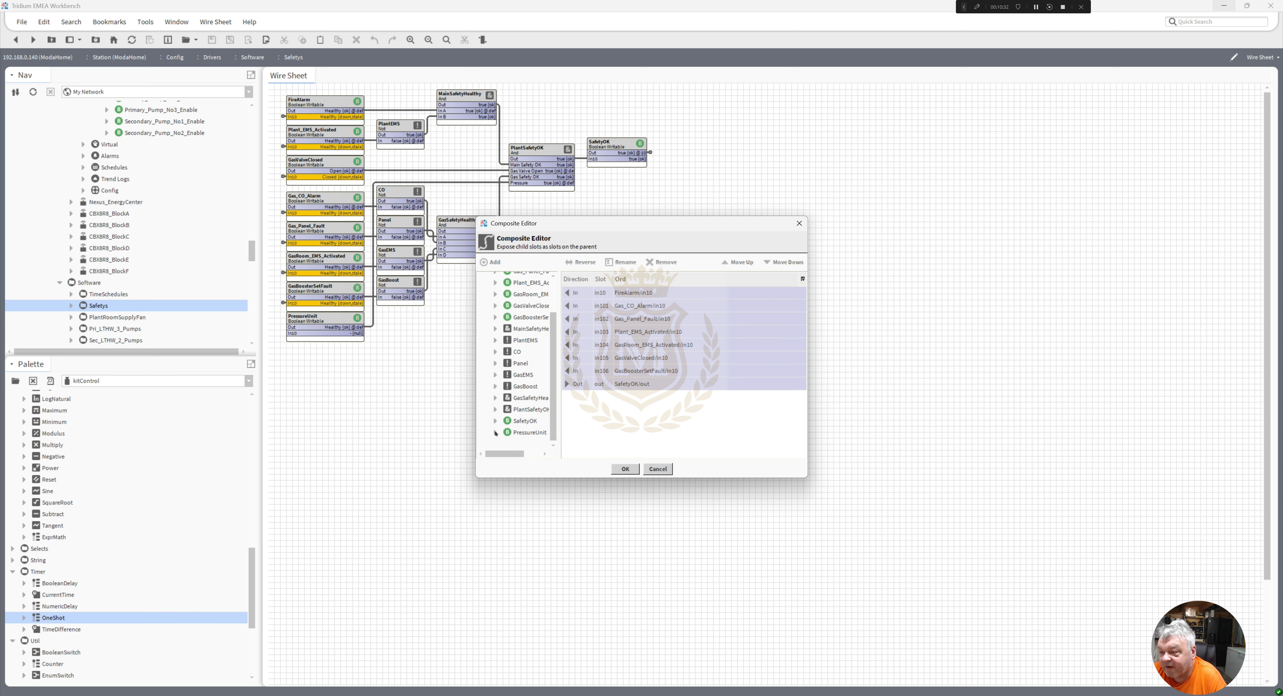
pyautogui.click(496, 432)
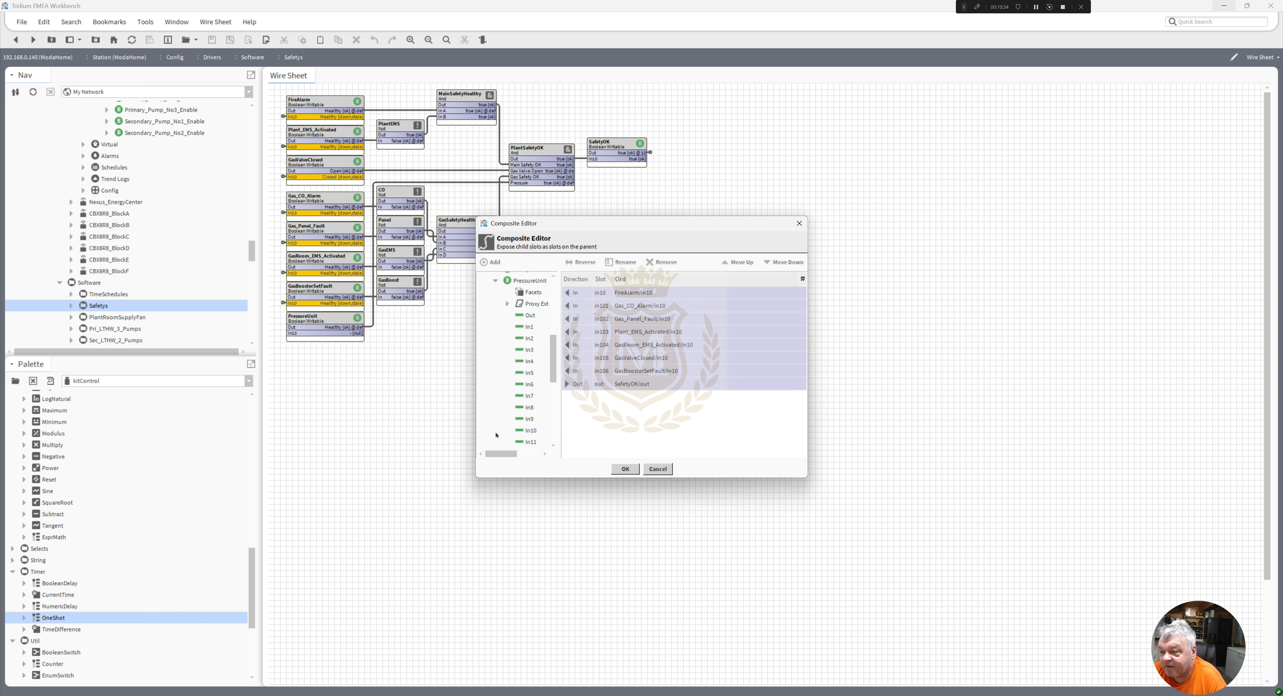
pyautogui.moveTo(535, 432); pyautogui.dragTo(616, 394)
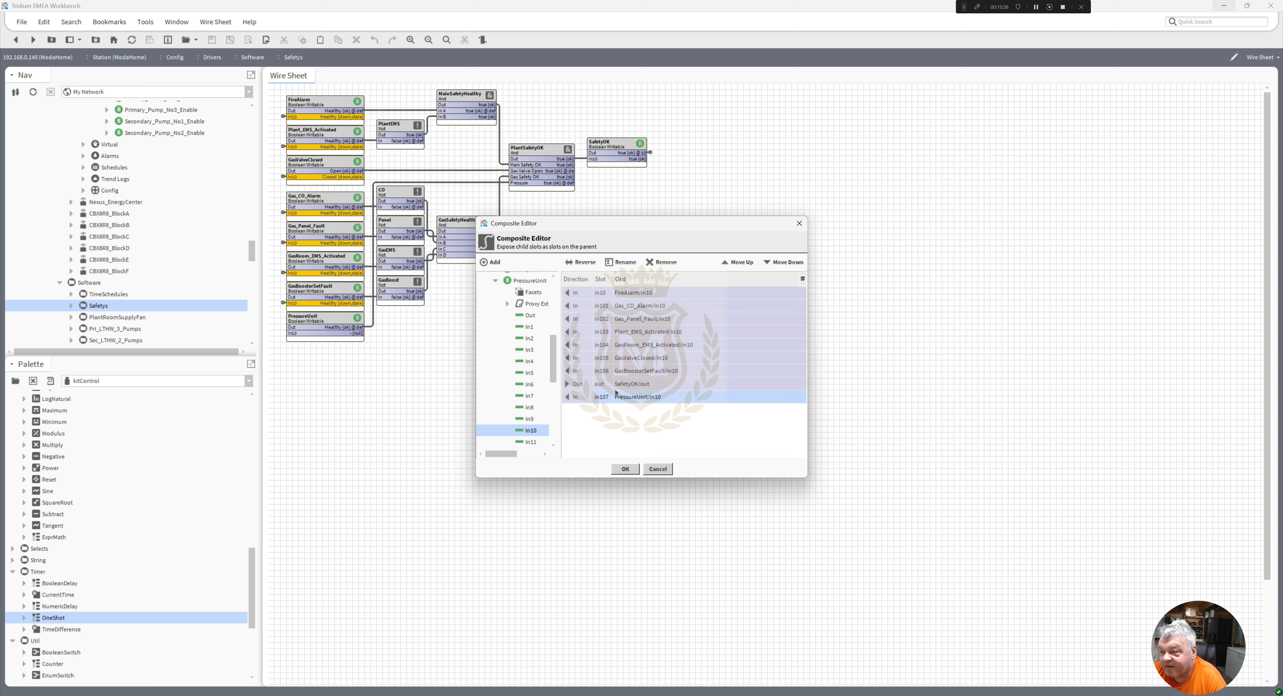
pyautogui.click(738, 262)
pyautogui.click(625, 469)
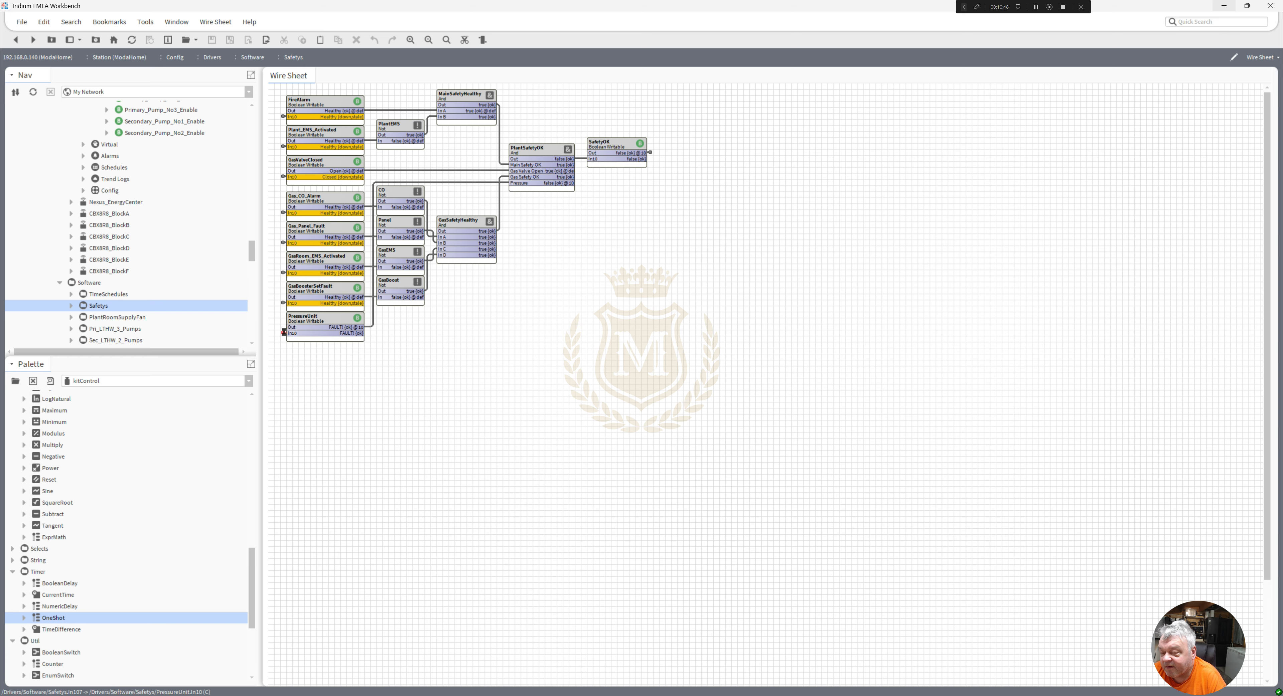
# Give the Safetys folder's in107 slot the display name LTHW Pressure and return to the Software wire sheet
pyautogui.doubleClick(284, 332)
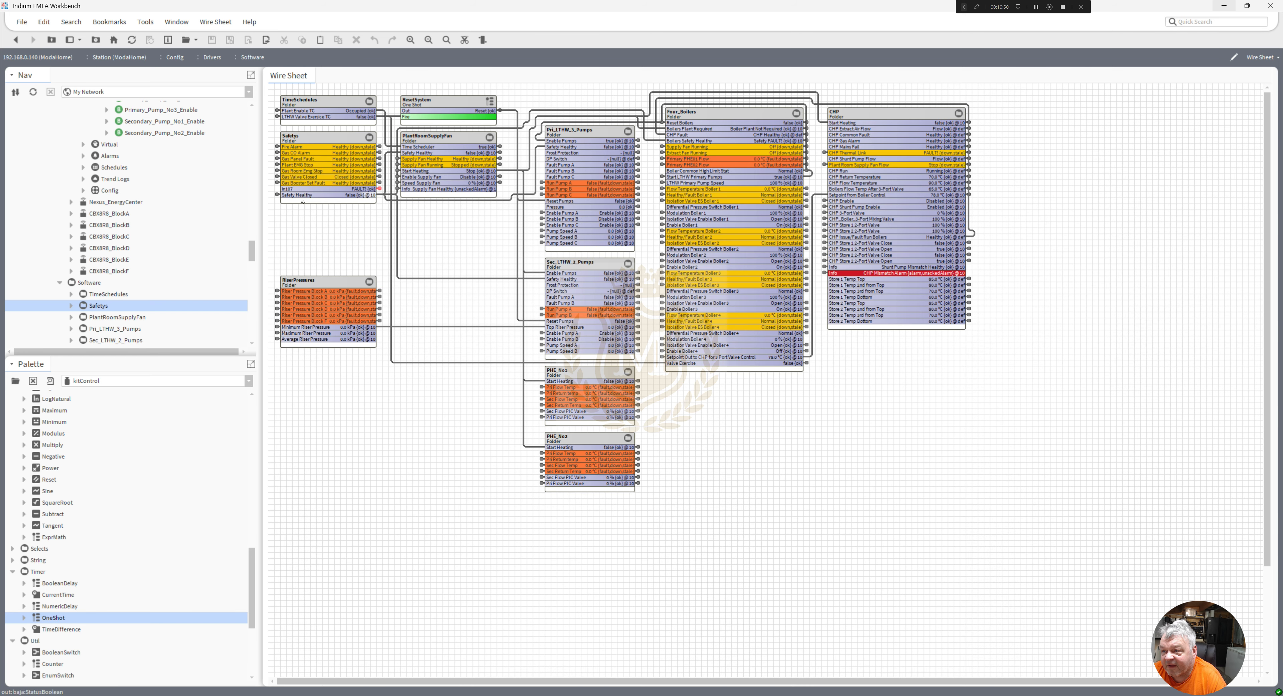
pyautogui.rightClick(323, 141)
pyautogui.moveTo(379, 145)
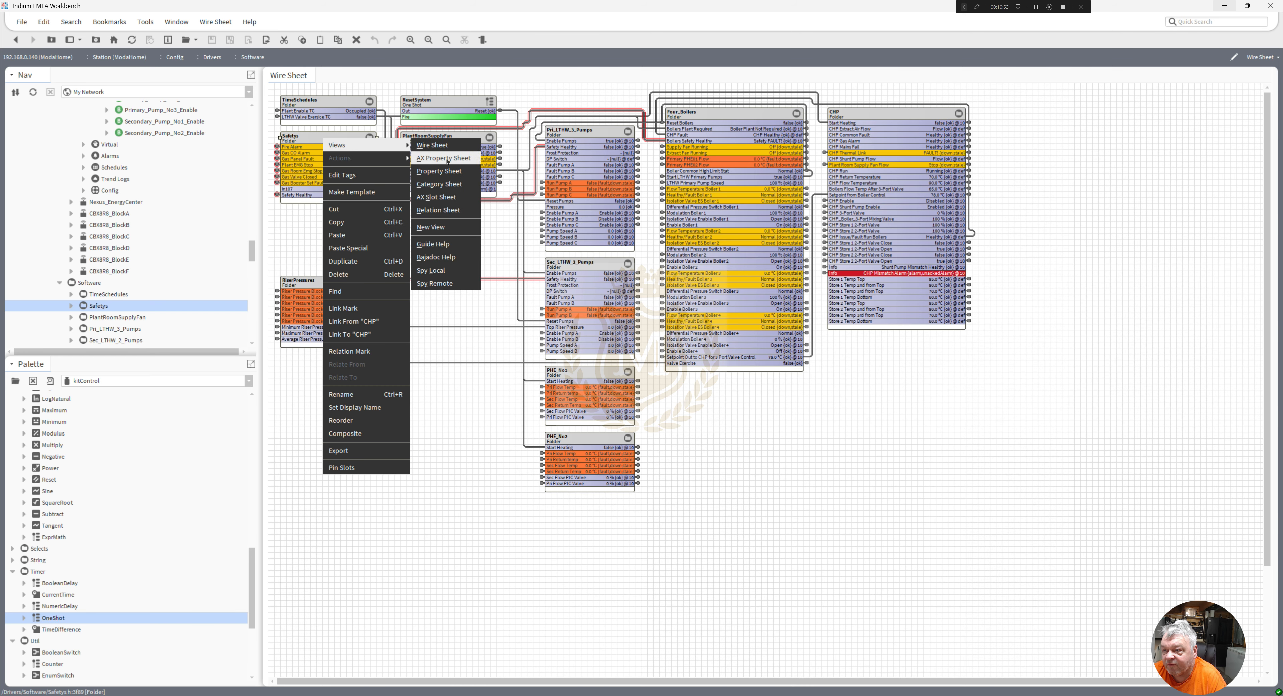
pyautogui.click(452, 197)
pyautogui.doubleClick(408, 197)
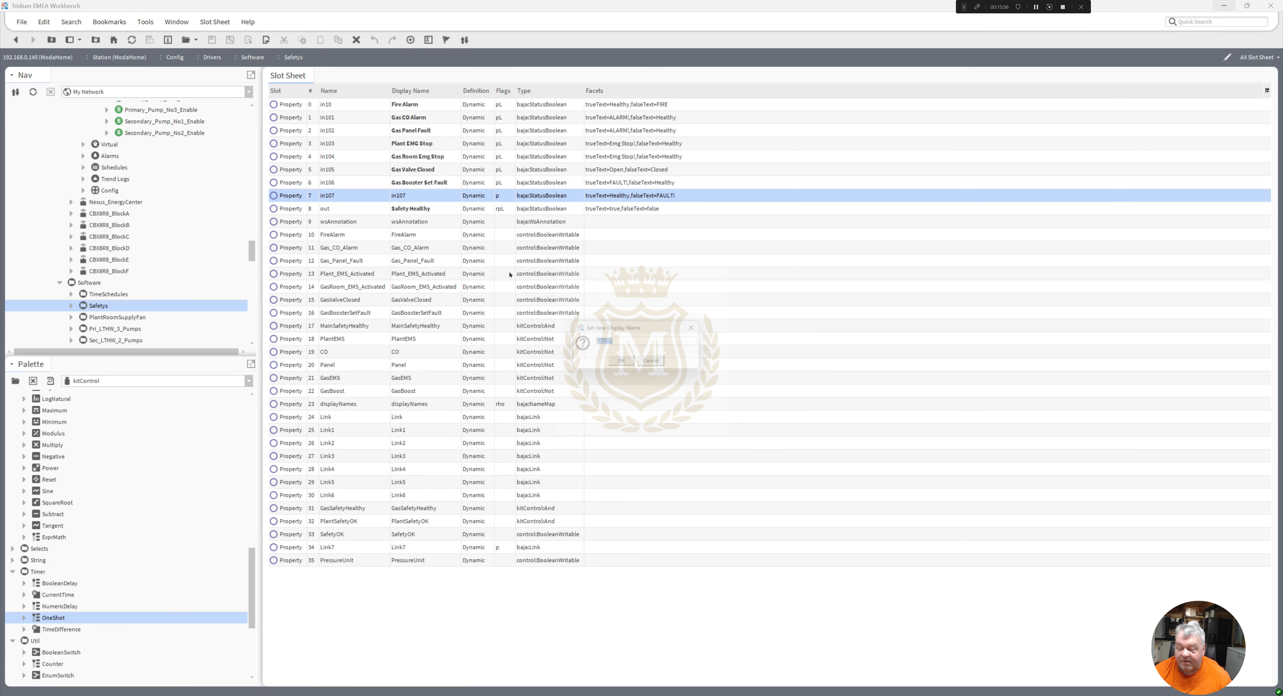
pyautogui.write('Pressure')
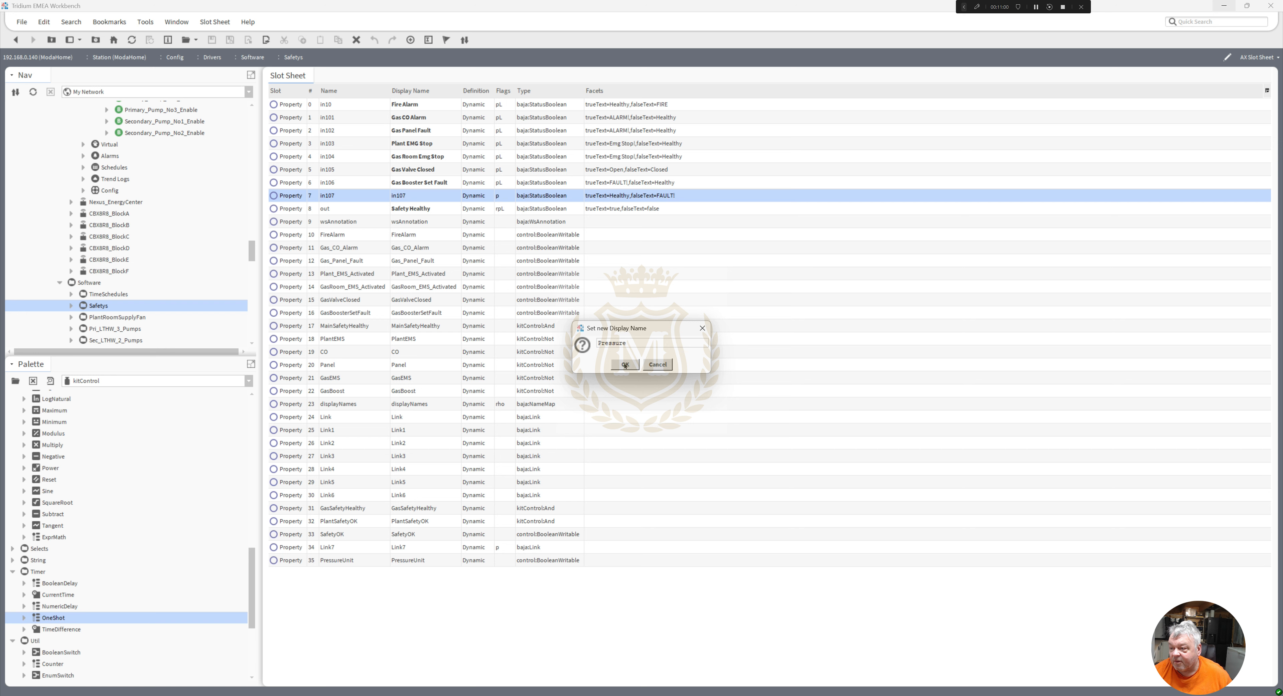
pyautogui.click(596, 343)
pyautogui.write('LTHW')
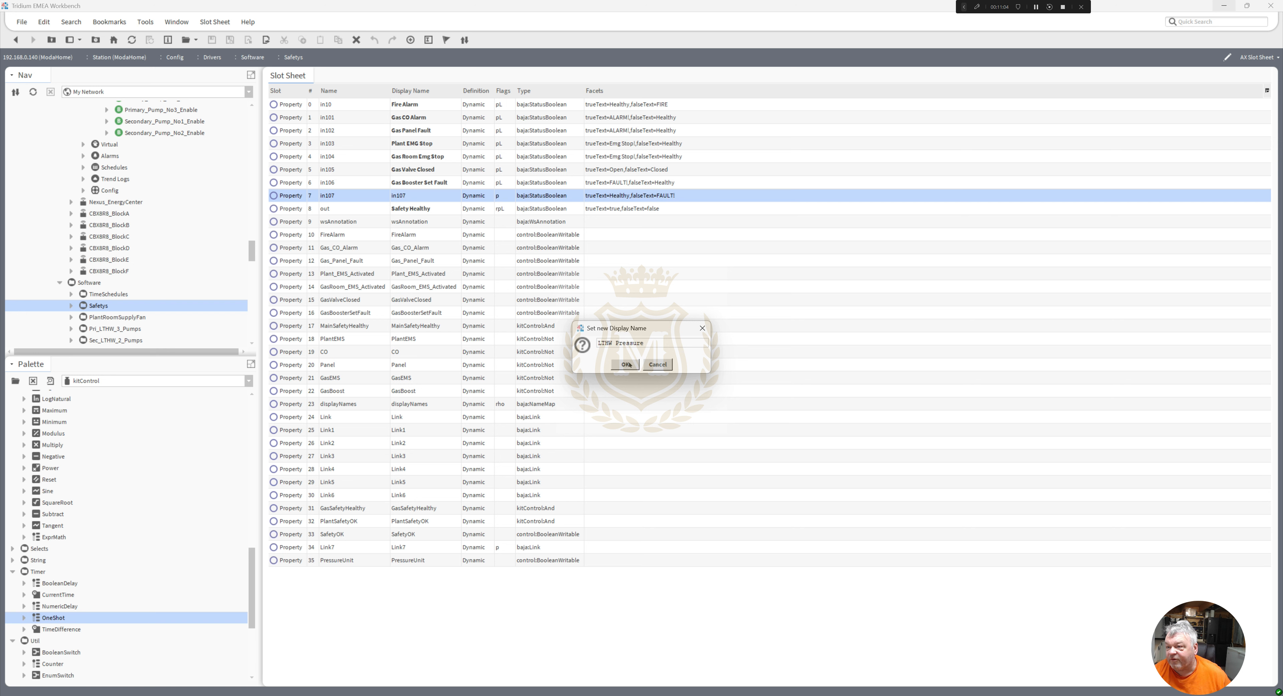
pyautogui.click(625, 364)
pyautogui.click(15, 39)
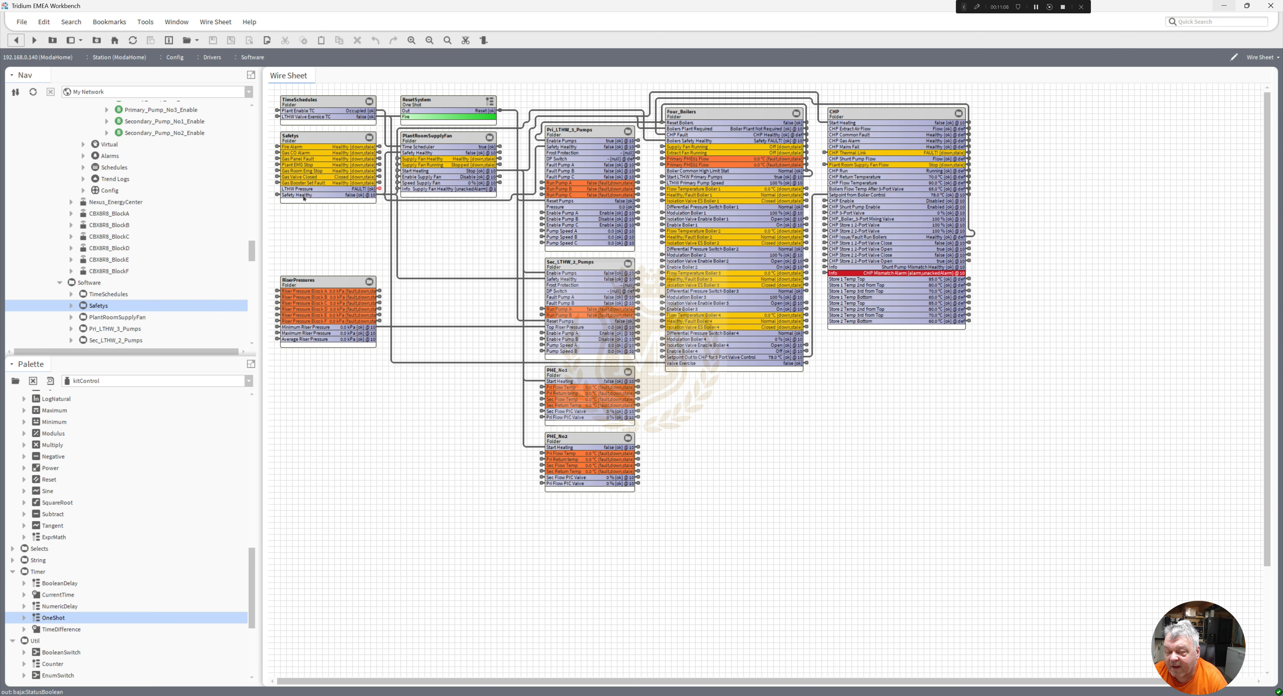
# Add a BooleanWritable point with its default name to the empty area of the Software wire sheet
pyautogui.rightClick(376, 396)
pyautogui.moveTo(439, 401)
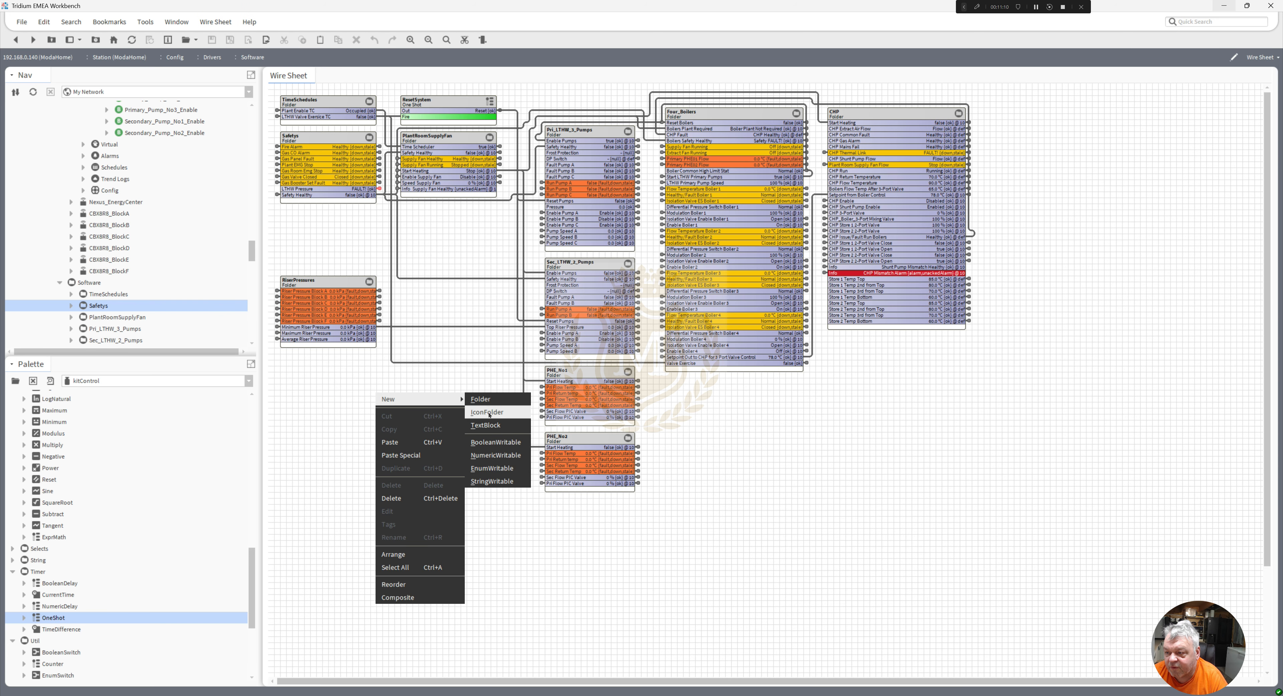
pyautogui.click(496, 443)
pyautogui.click(625, 364)
# Set the new BooleanWritable point's value to true
pyautogui.rightClick(391, 407)
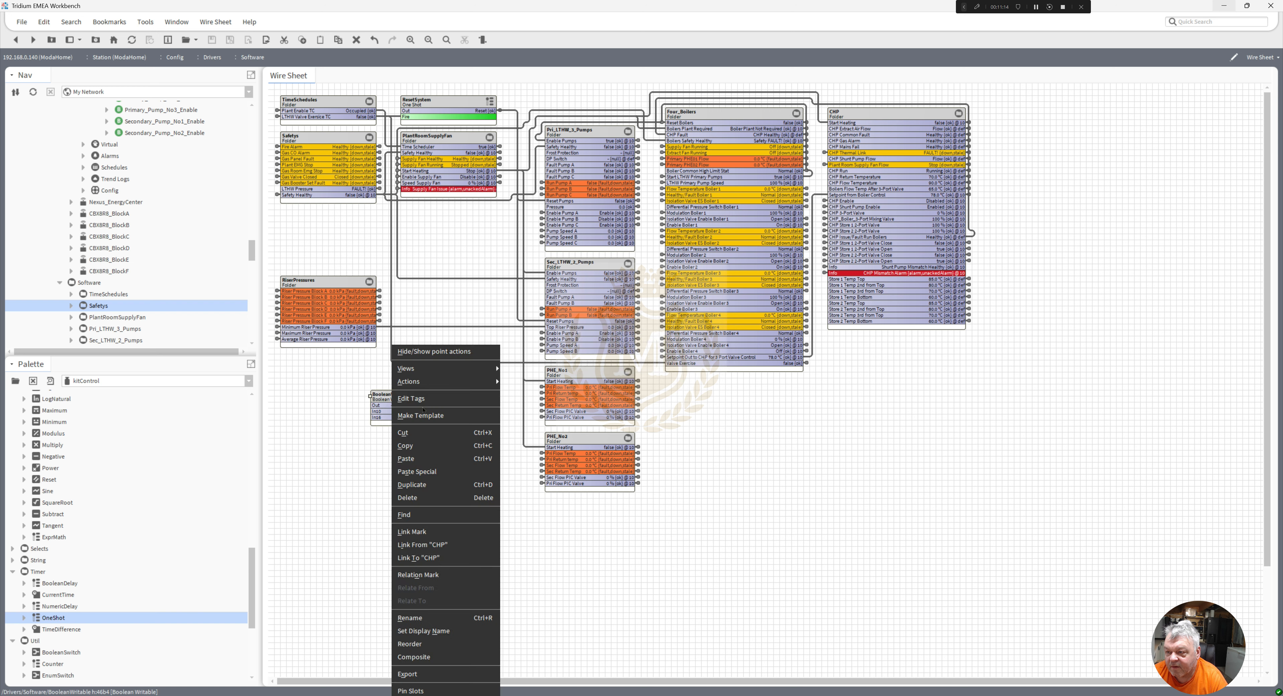
pyautogui.moveTo(448, 382)
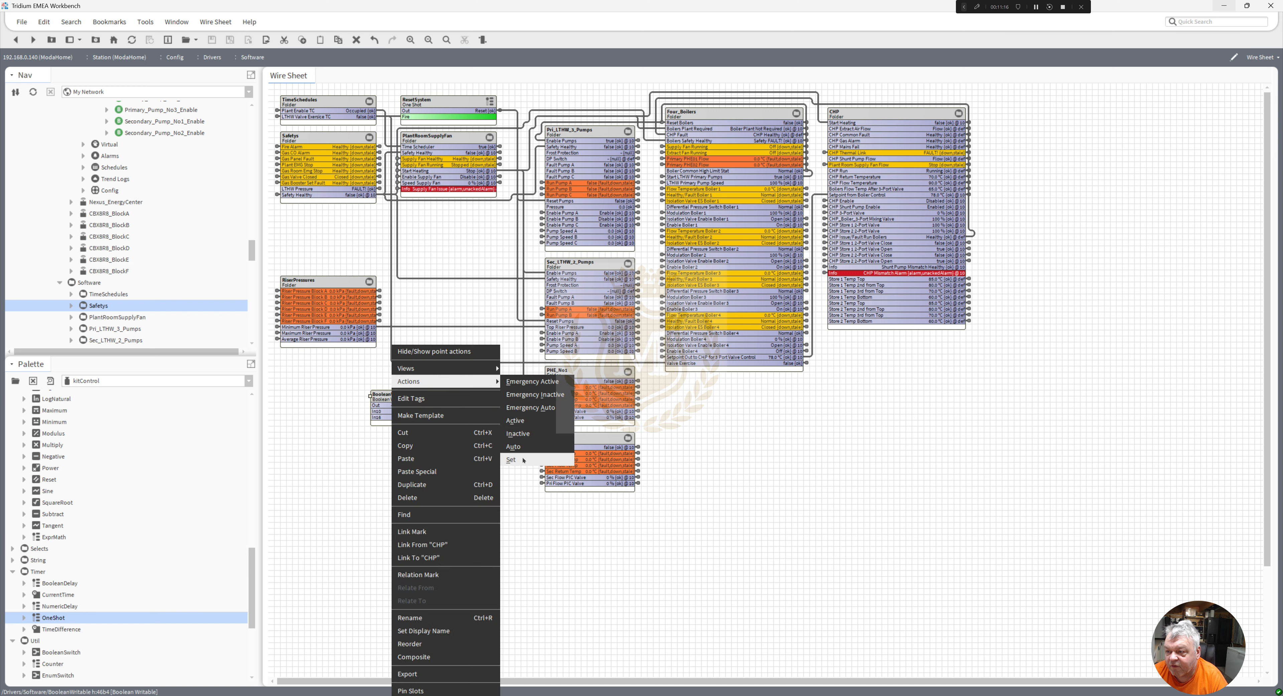
pyautogui.click(510, 460)
pyautogui.click(677, 347)
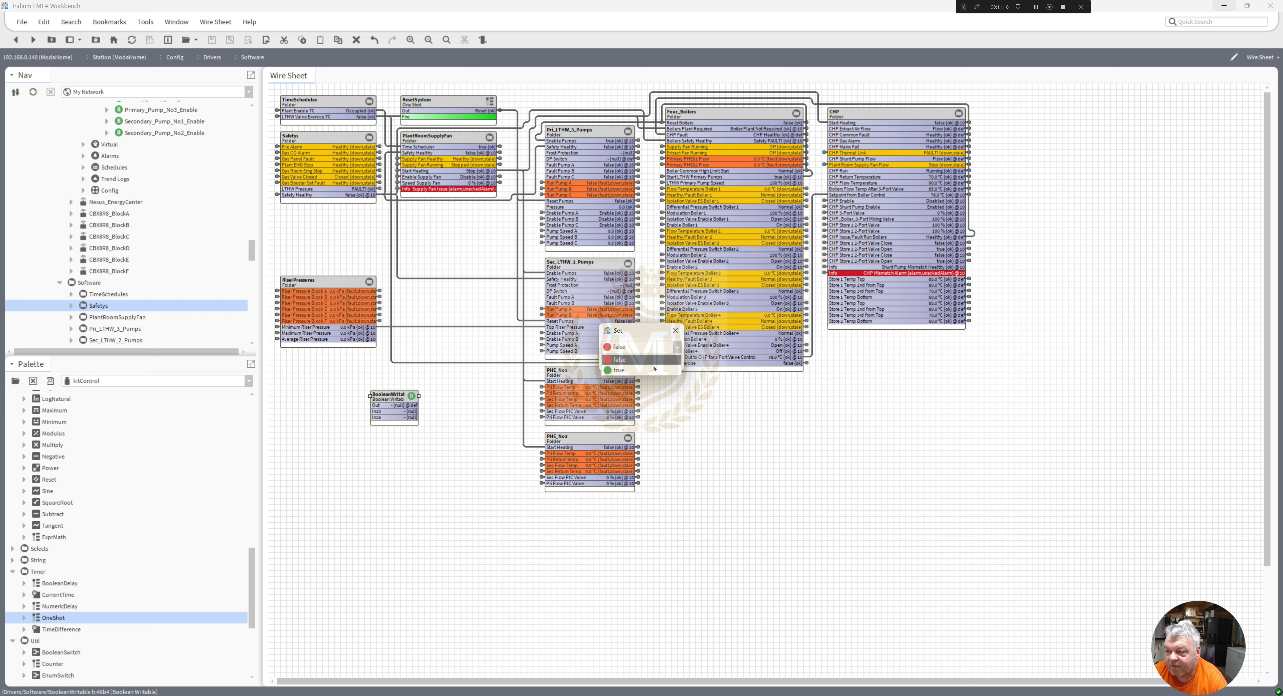
pyautogui.click(637, 371)
pyautogui.click(625, 362)
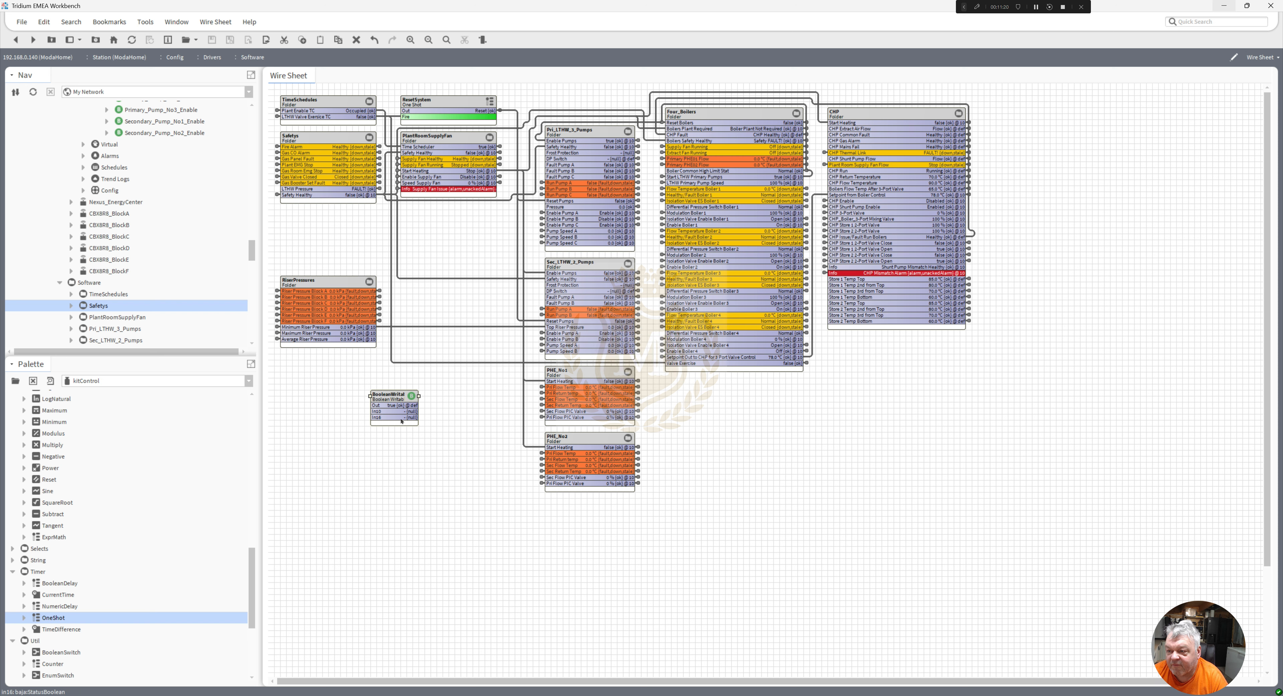
# Link the BooleanWritable's output to the Safetys folder's LTHW Pressure input, then delete the BooleanWritable point
pyautogui.moveTo(417, 405); pyautogui.dragTo(308, 240)
pyautogui.moveTo(286, 189); pyautogui.dragTo(278, 189)
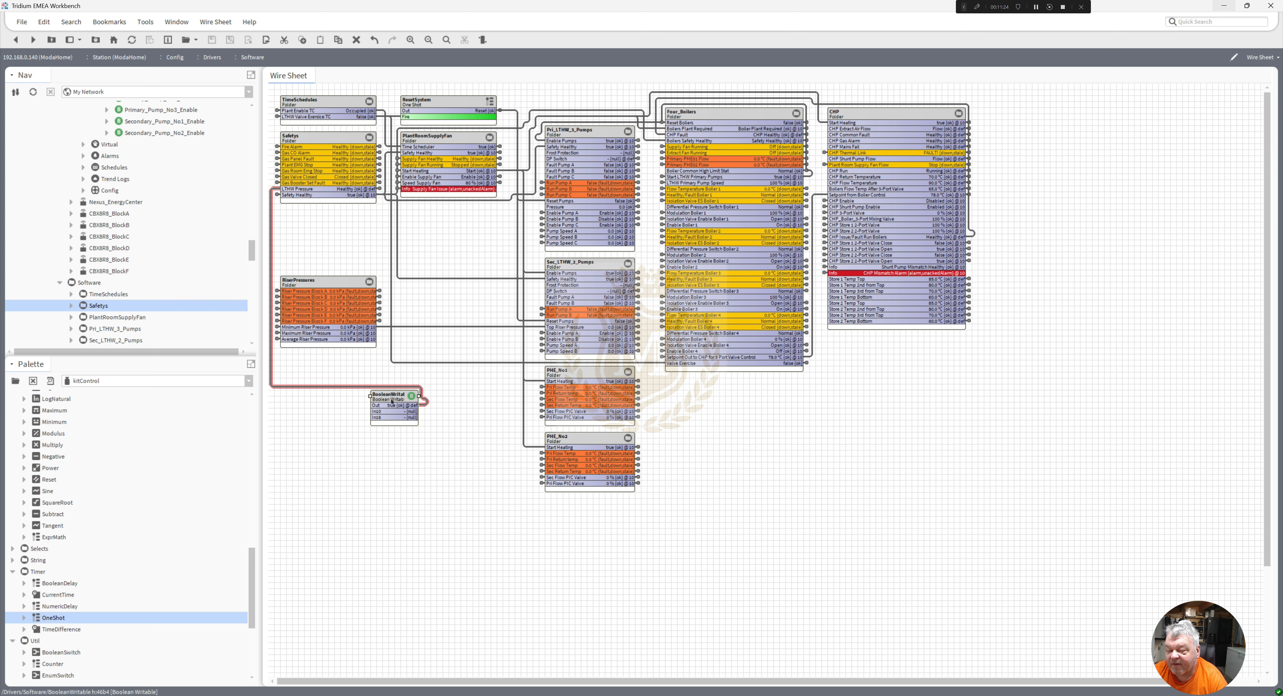
pyautogui.press('Delete')
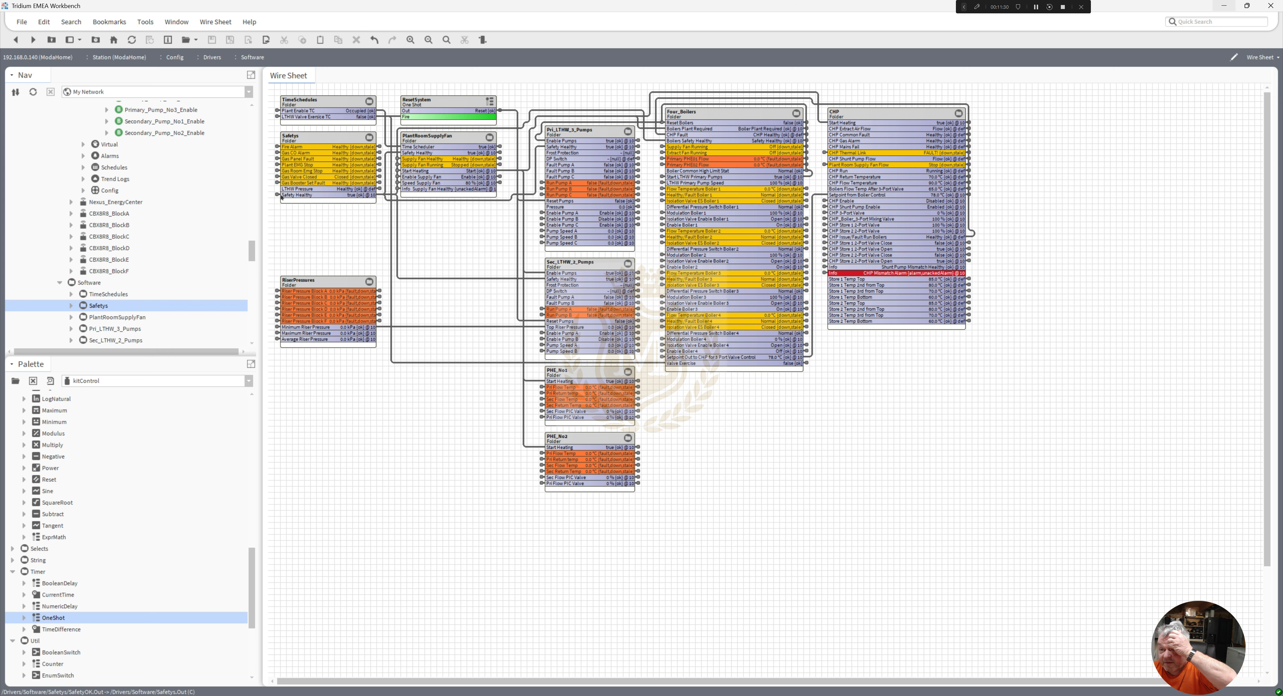
# Open the Safetys wire sheet and force Gas_CO_Alarm to Emergency Active to test the SafetyOK chain
pyautogui.doubleClick(302, 189)
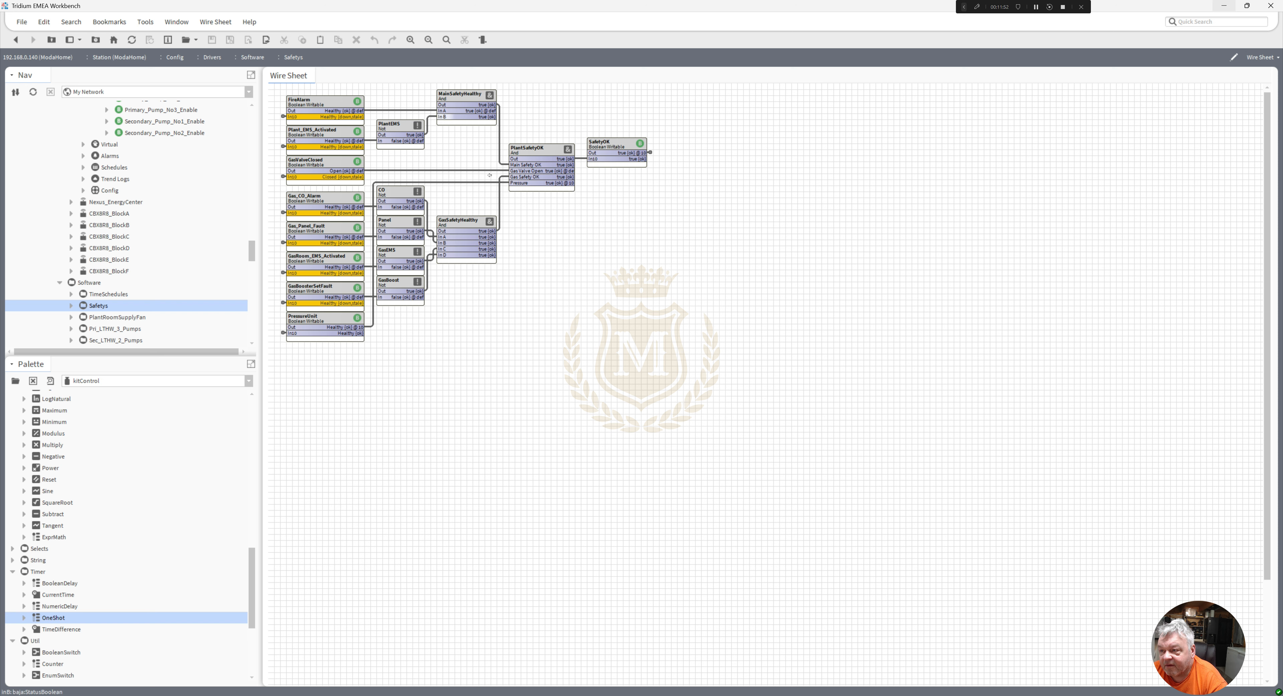
pyautogui.click(620, 147)
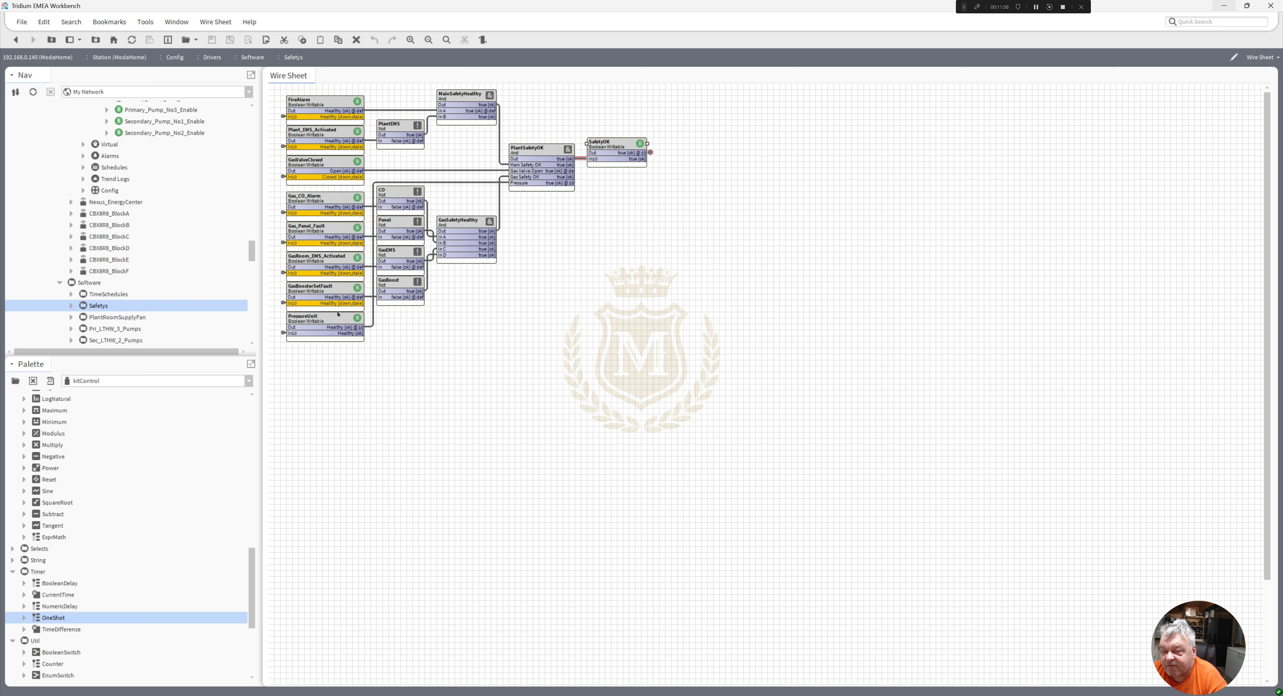
pyautogui.rightClick(312, 201)
pyautogui.moveTo(341, 234)
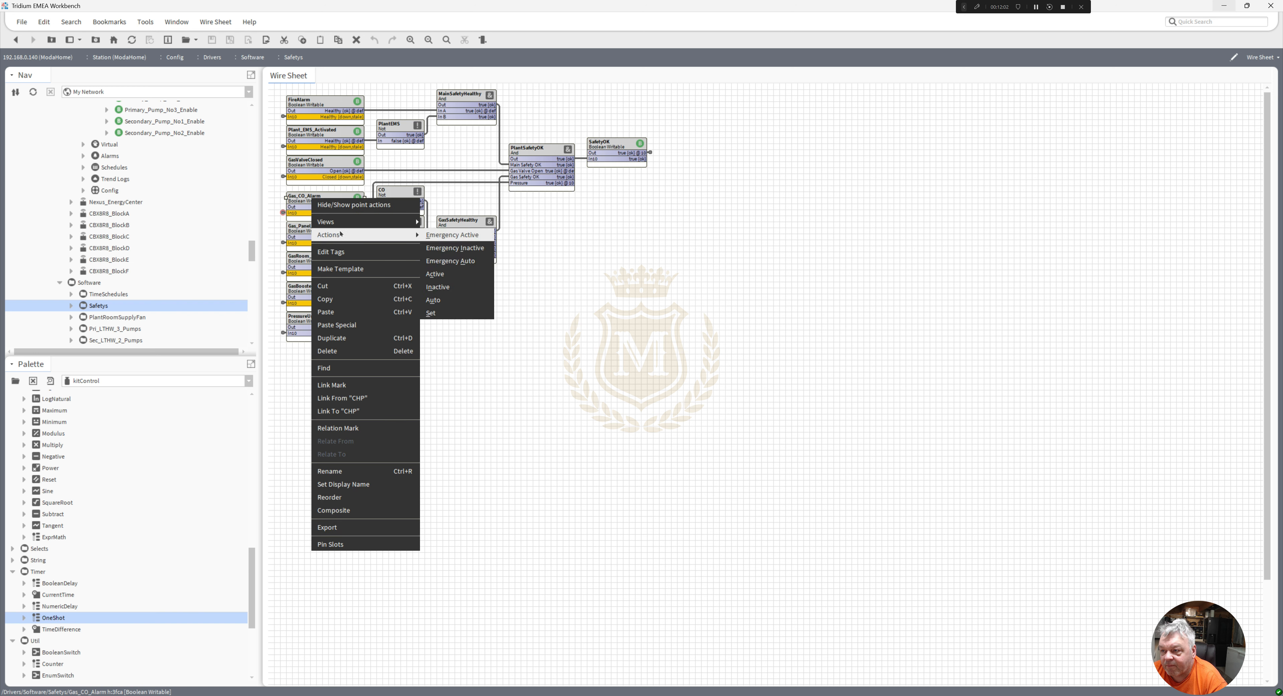
pyautogui.click(446, 245)
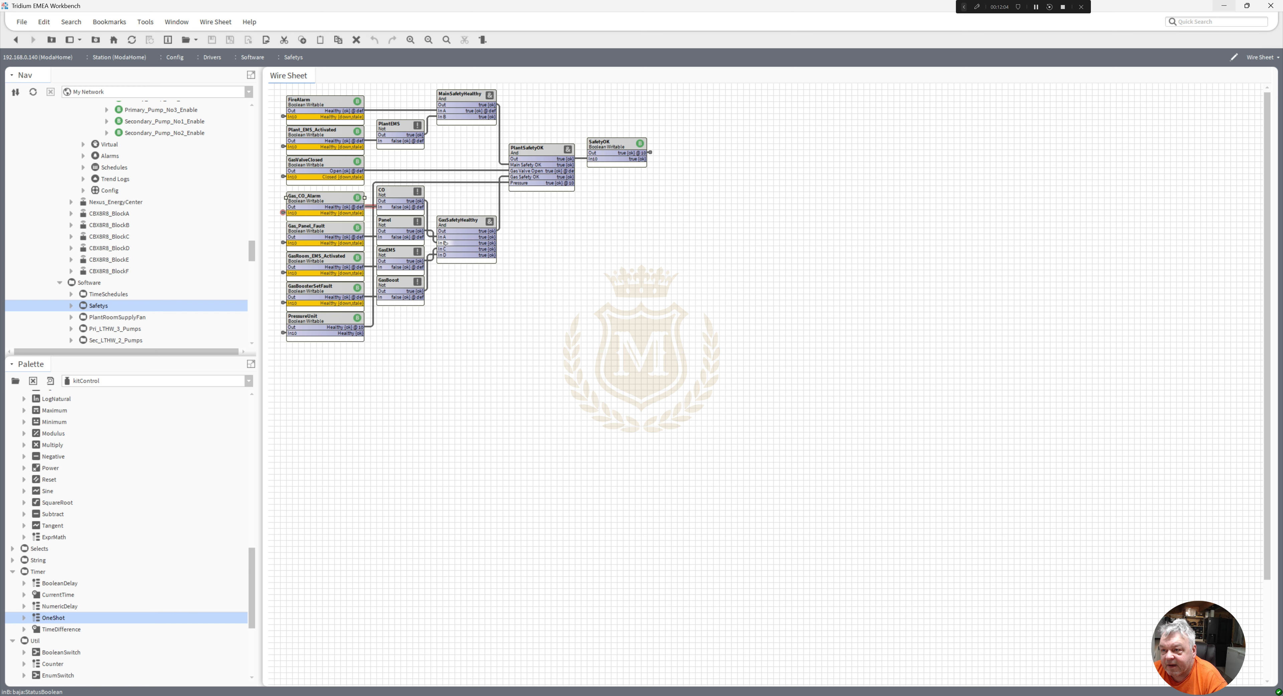
pyautogui.rightClick(306, 210)
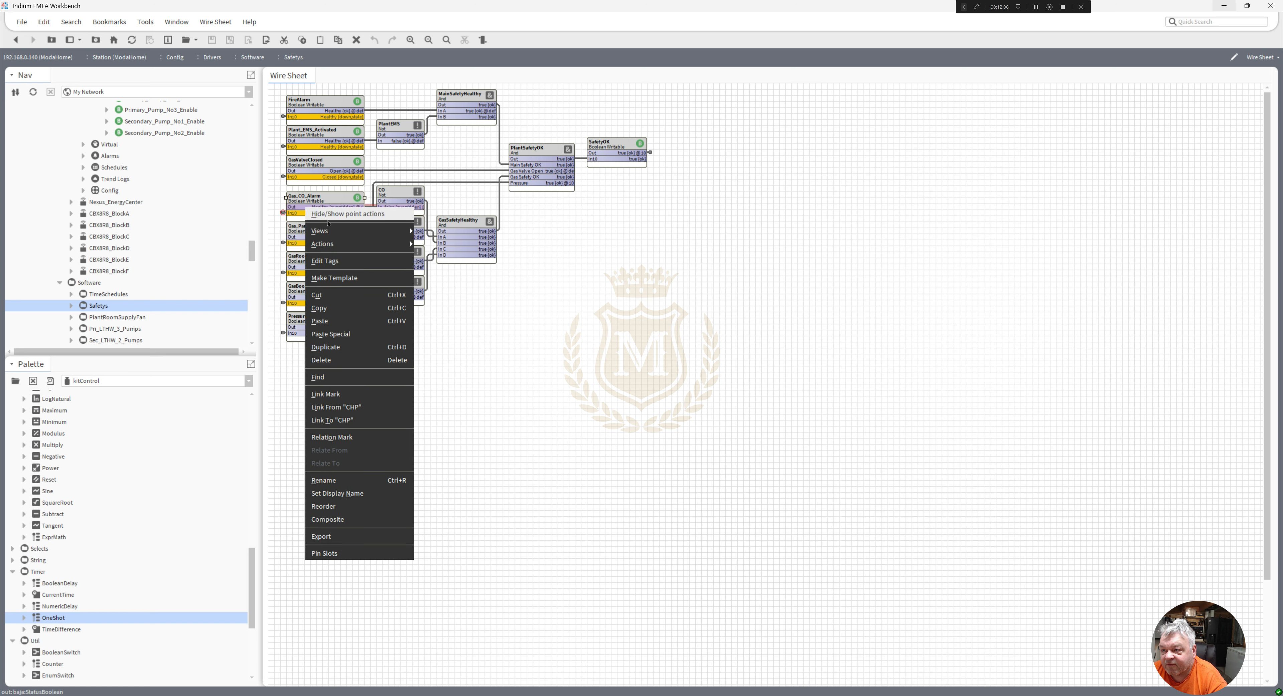
pyautogui.moveTo(394, 243)
pyautogui.click(433, 245)
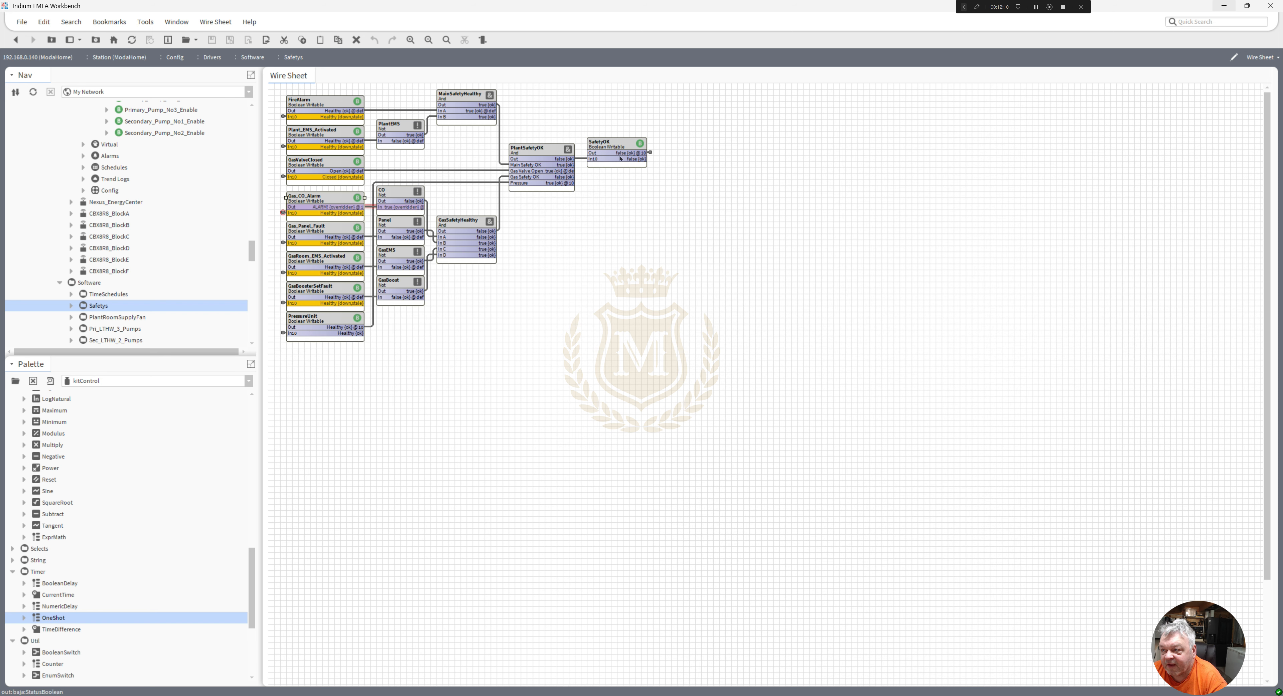
# Release the Gas_CO_Alarm override with Emergency Auto and return to the Software wire sheet
pyautogui.rightClick(325, 200)
pyautogui.moveTo(358, 234)
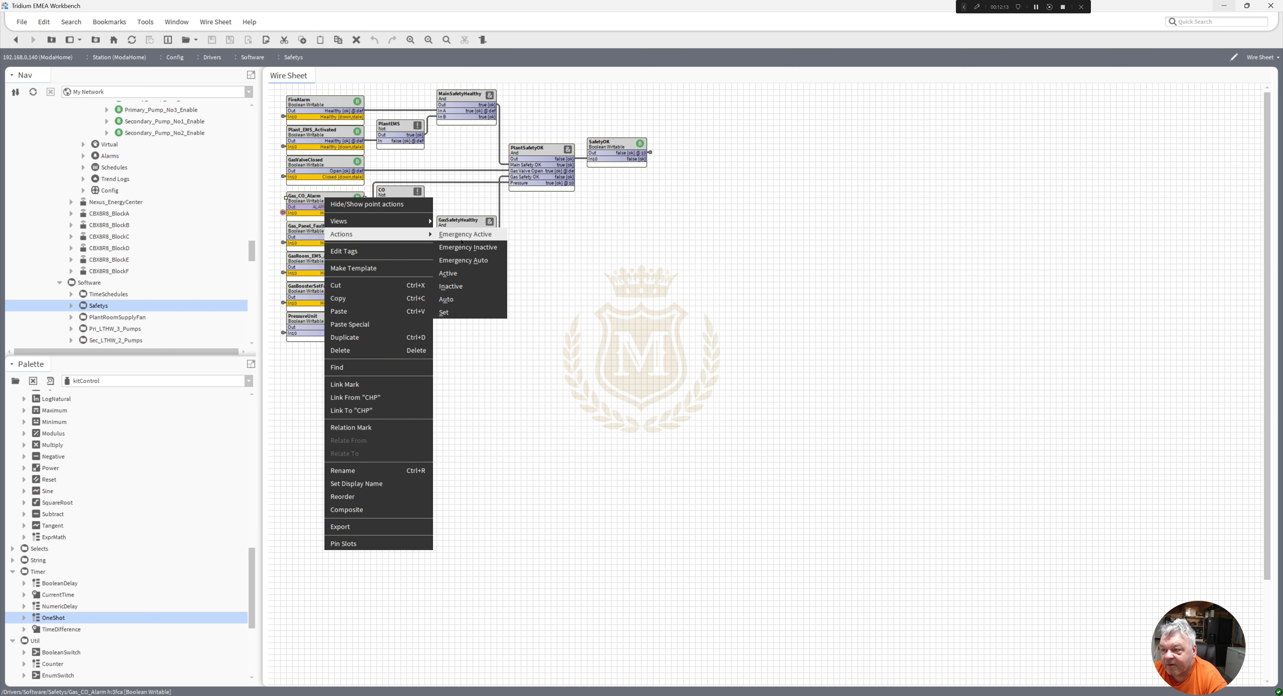
pyautogui.click(460, 260)
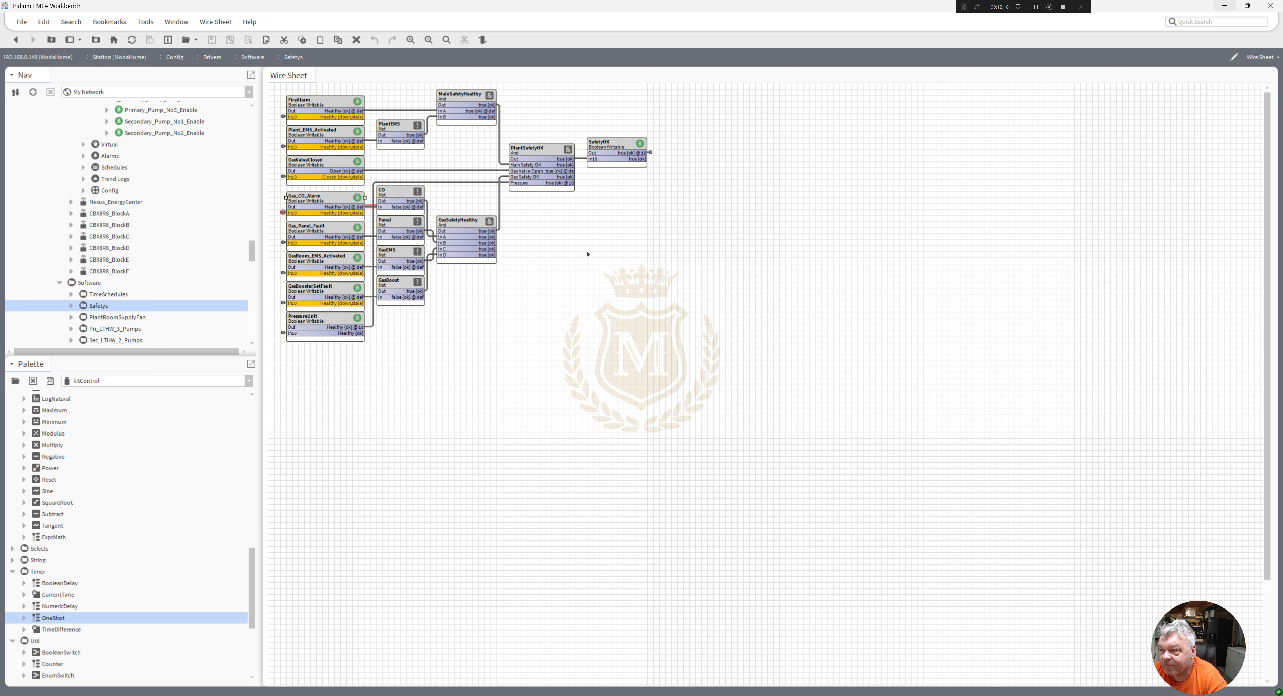
pyautogui.doubleClick(651, 153)
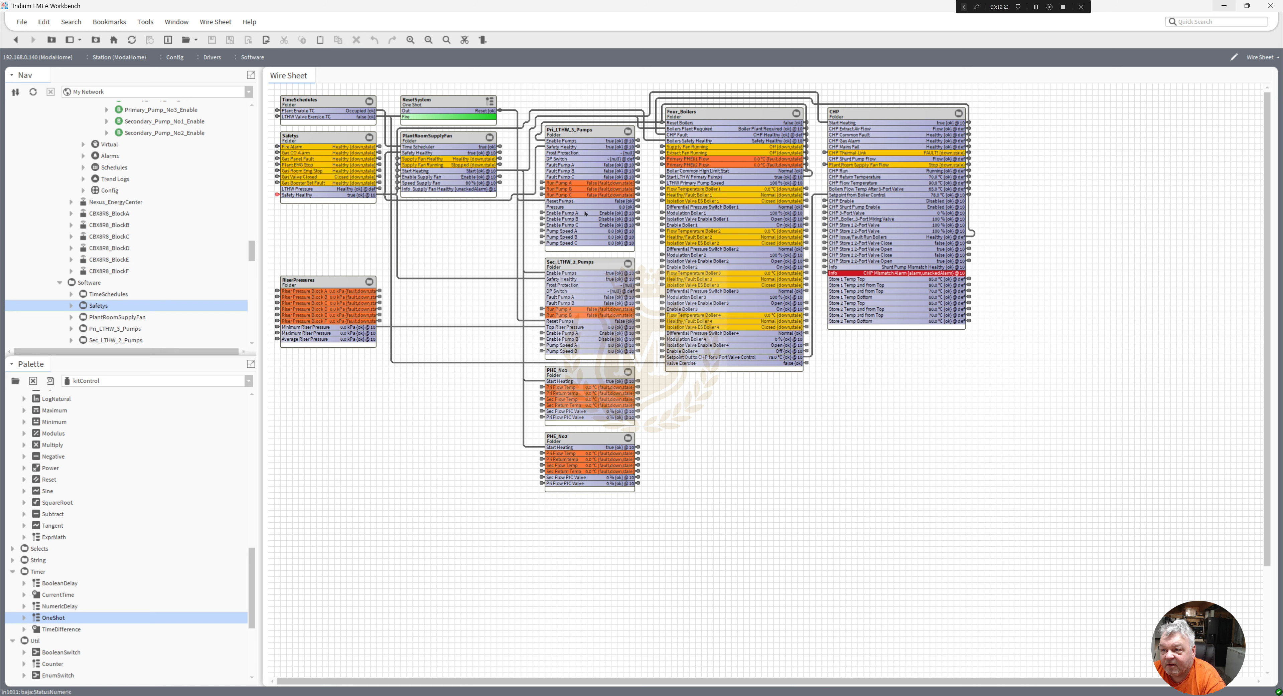
# Trace the Safetys and PlantRoomSupplyFan links, then examine how PlantRoomSupplyFan's time schedule, safety, fault and running inputs feed the StartSupFan logic
pyautogui.click(375, 196)
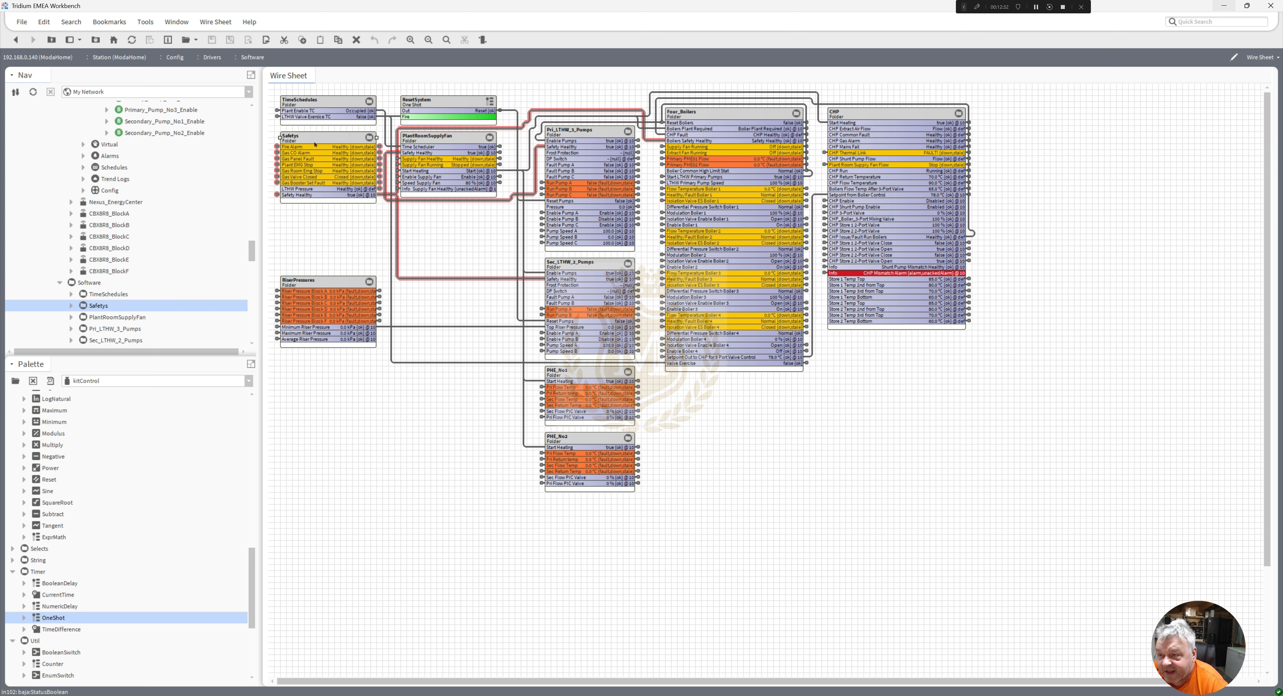
pyautogui.click(428, 140)
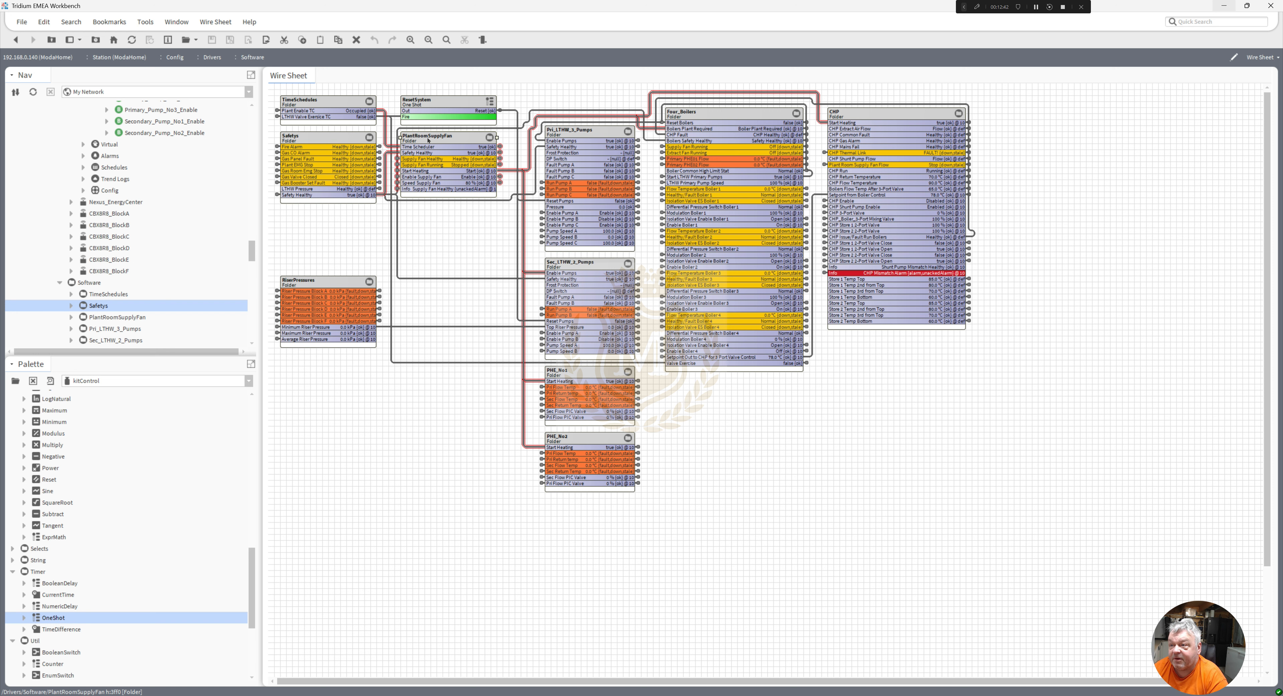
pyautogui.doubleClick(427, 140)
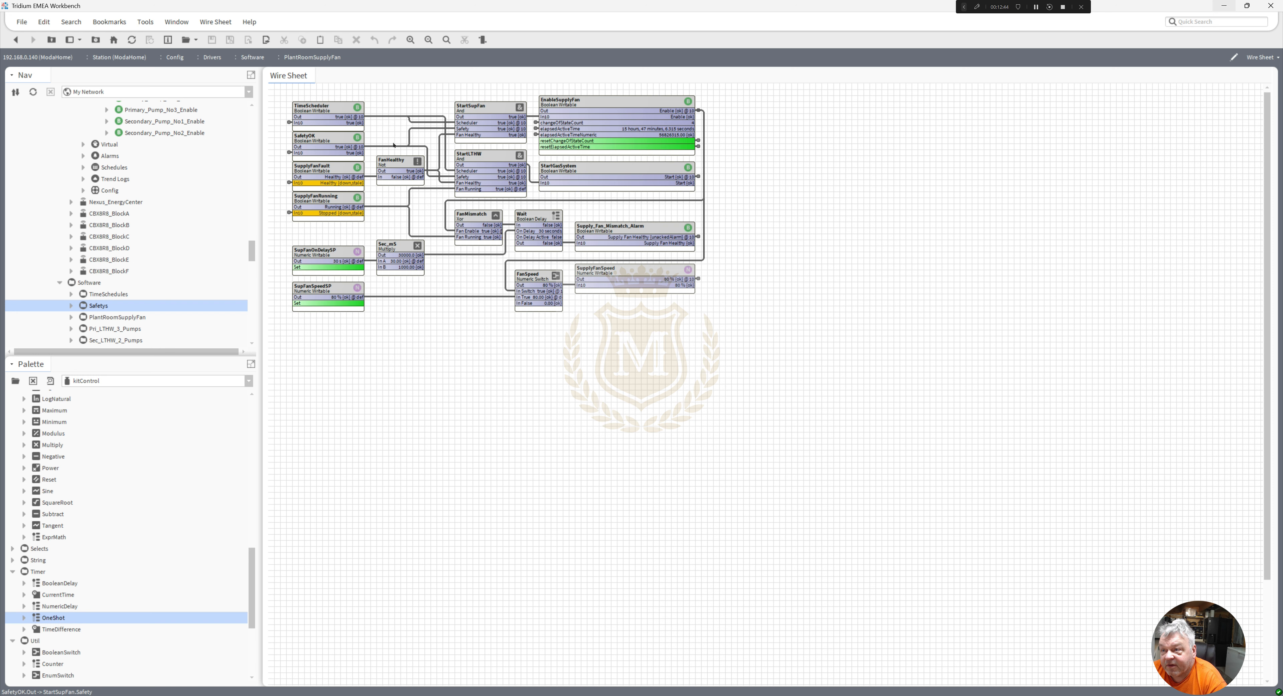
pyautogui.click(310, 110)
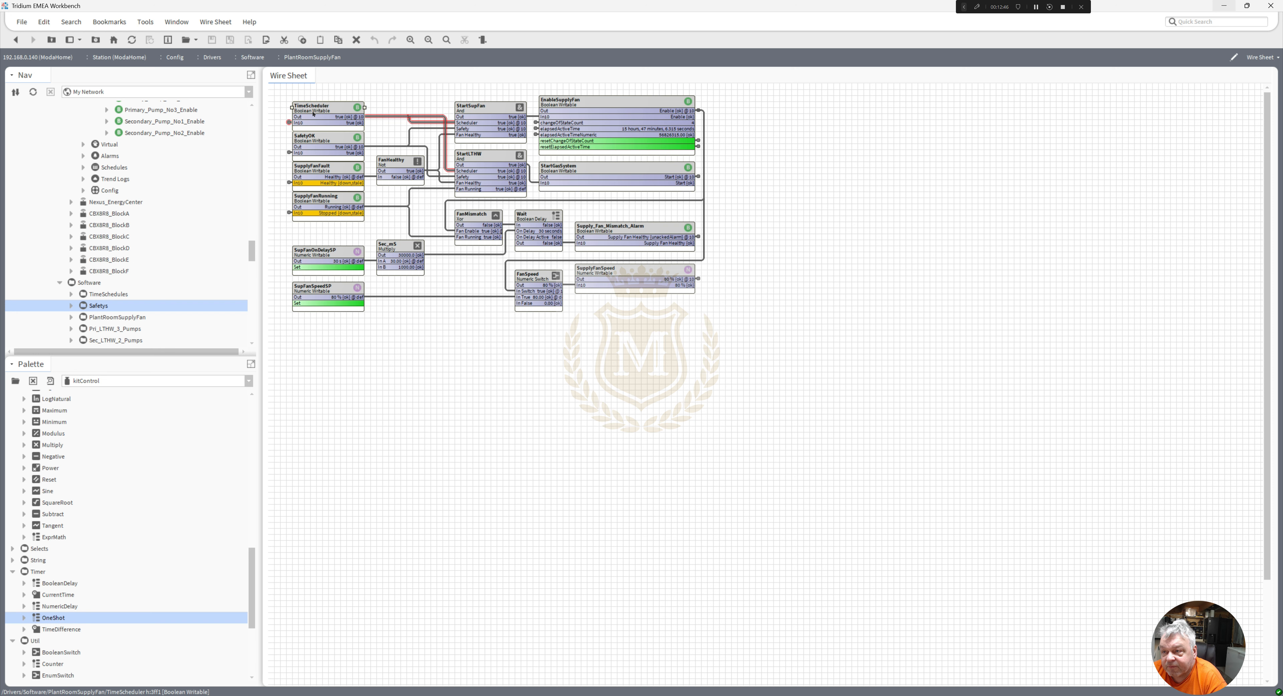
pyautogui.click(314, 144)
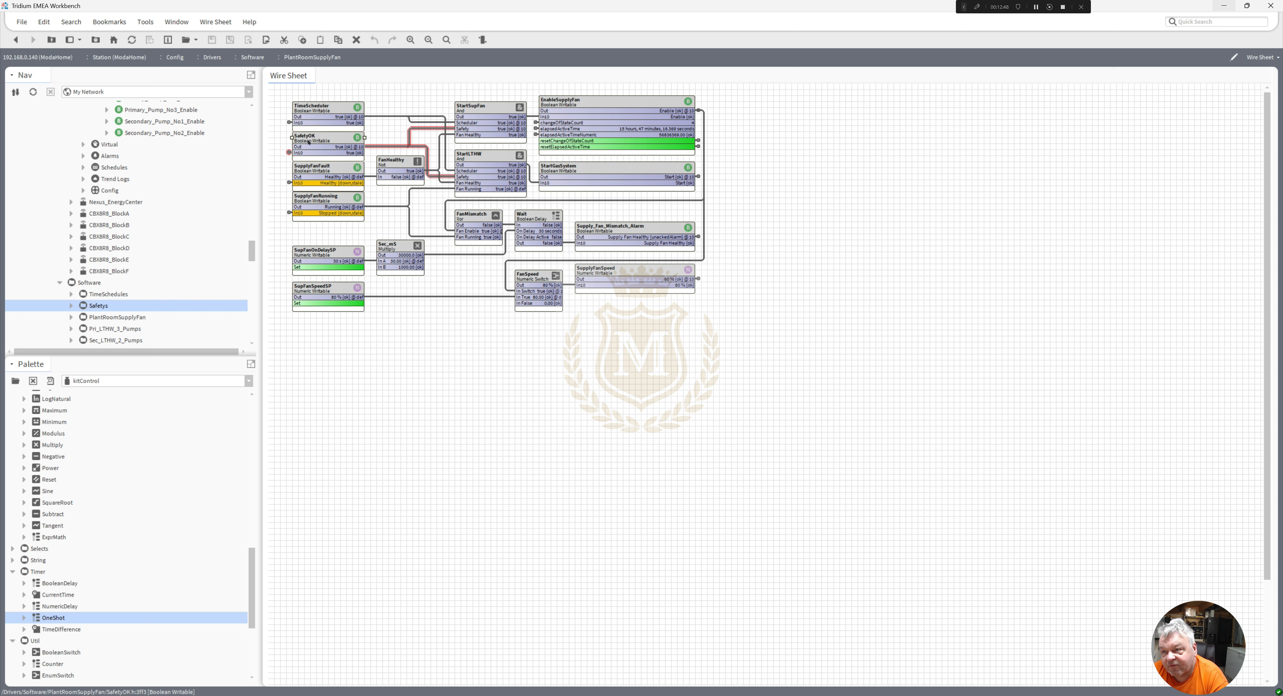
pyautogui.click(315, 170)
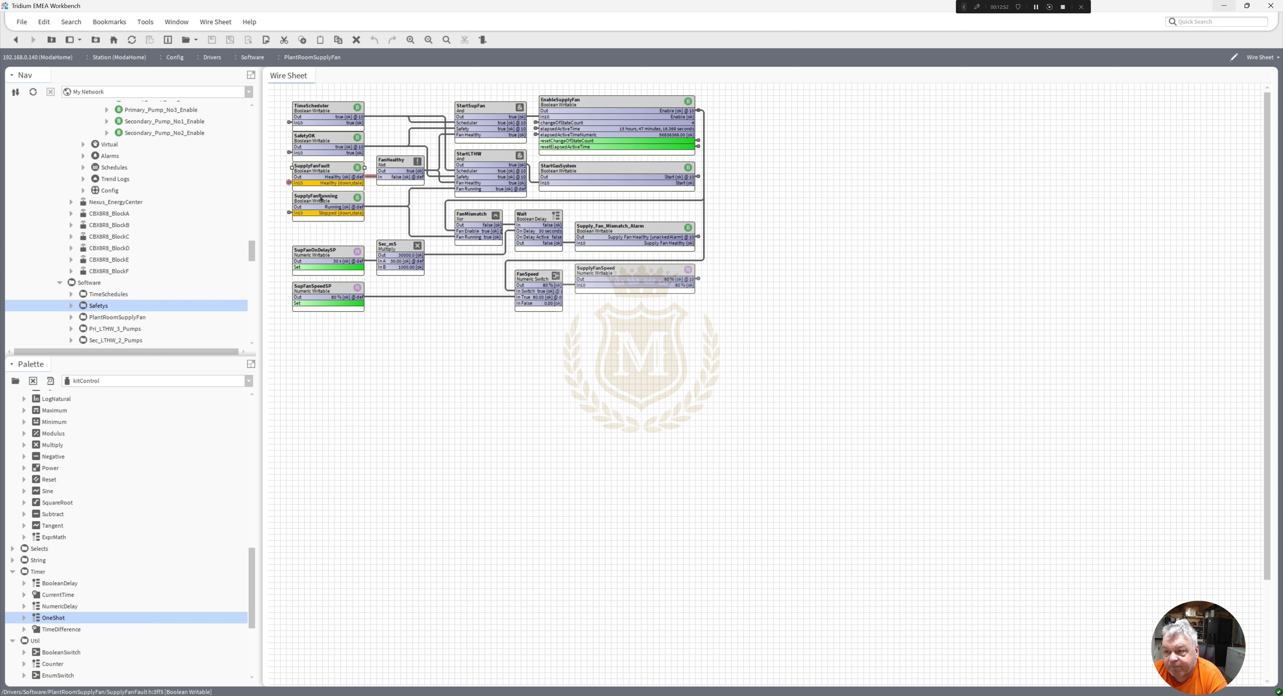
pyautogui.click(322, 203)
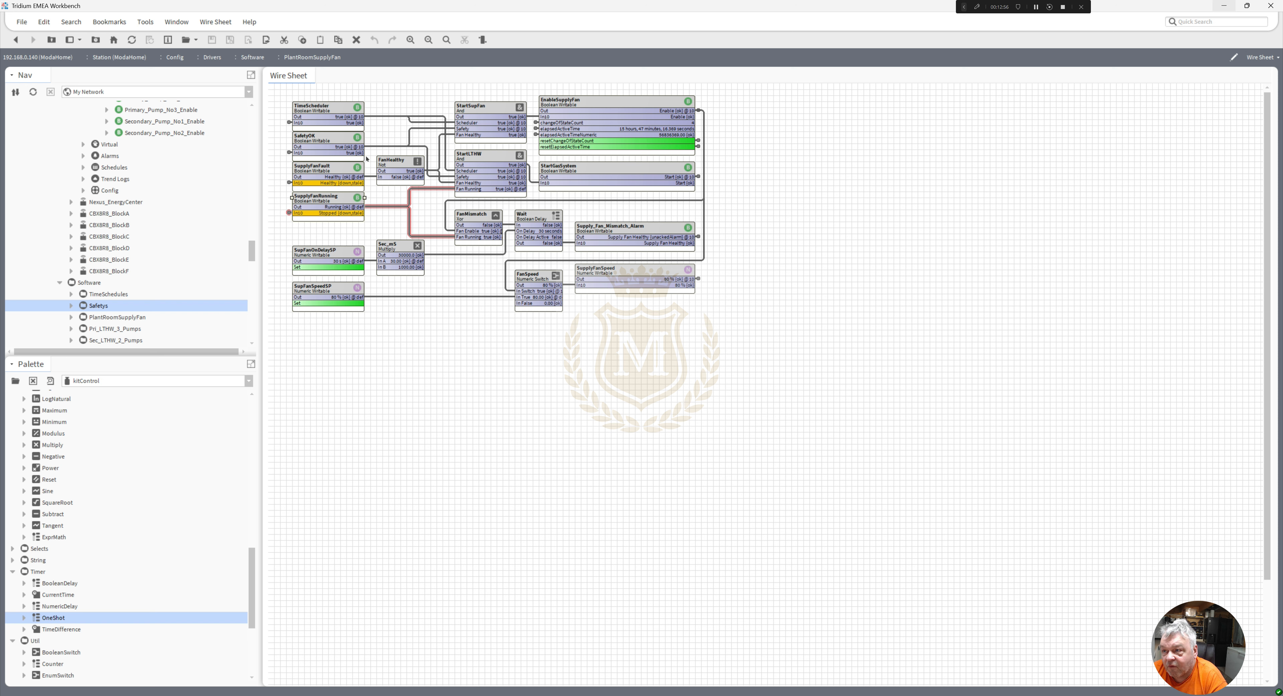
pyautogui.click(485, 109)
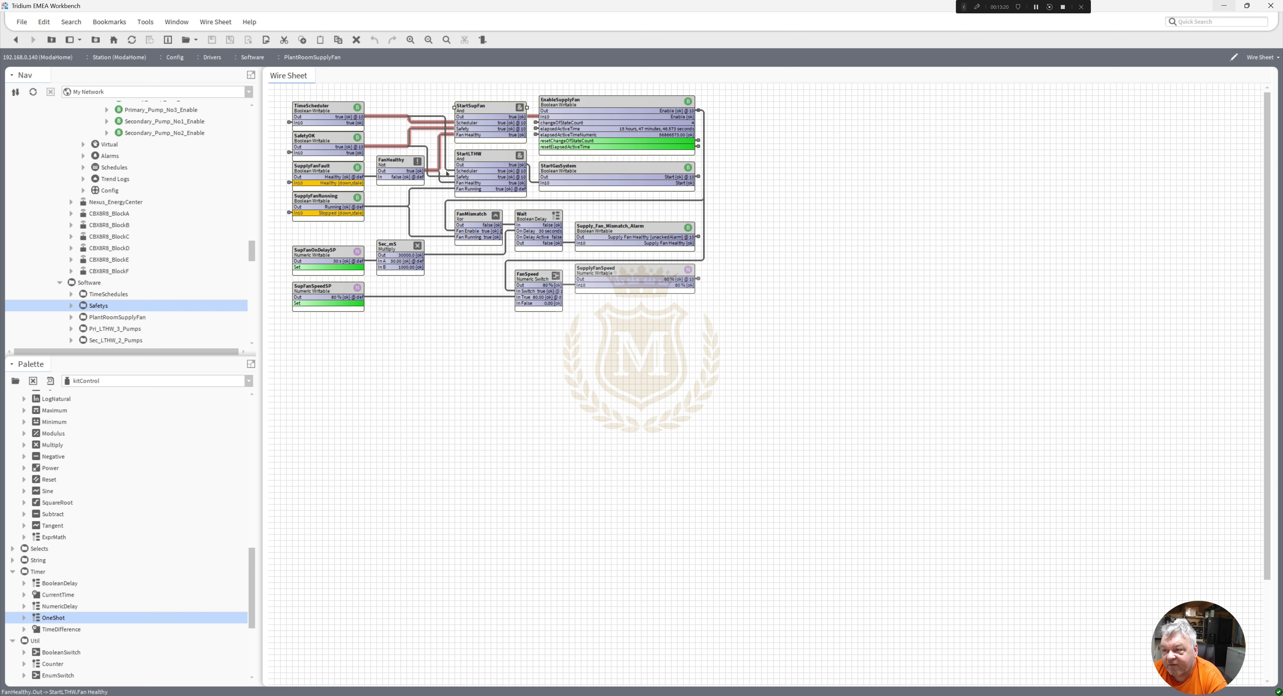
# Inspect the EnableSupplyFan point and locate DiscreteTotalizerExt among the kitControl palette's extensions
pyautogui.click(606, 104)
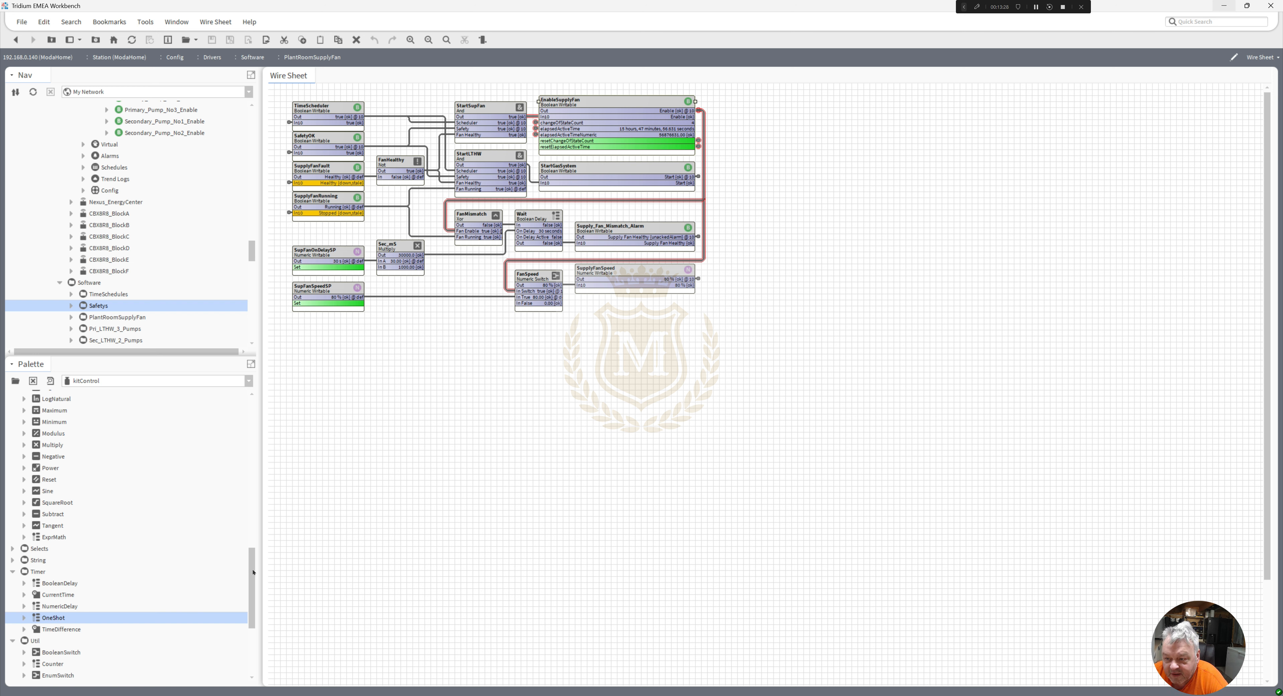
pyautogui.moveTo(251, 519); pyautogui.dragTo(251, 410)
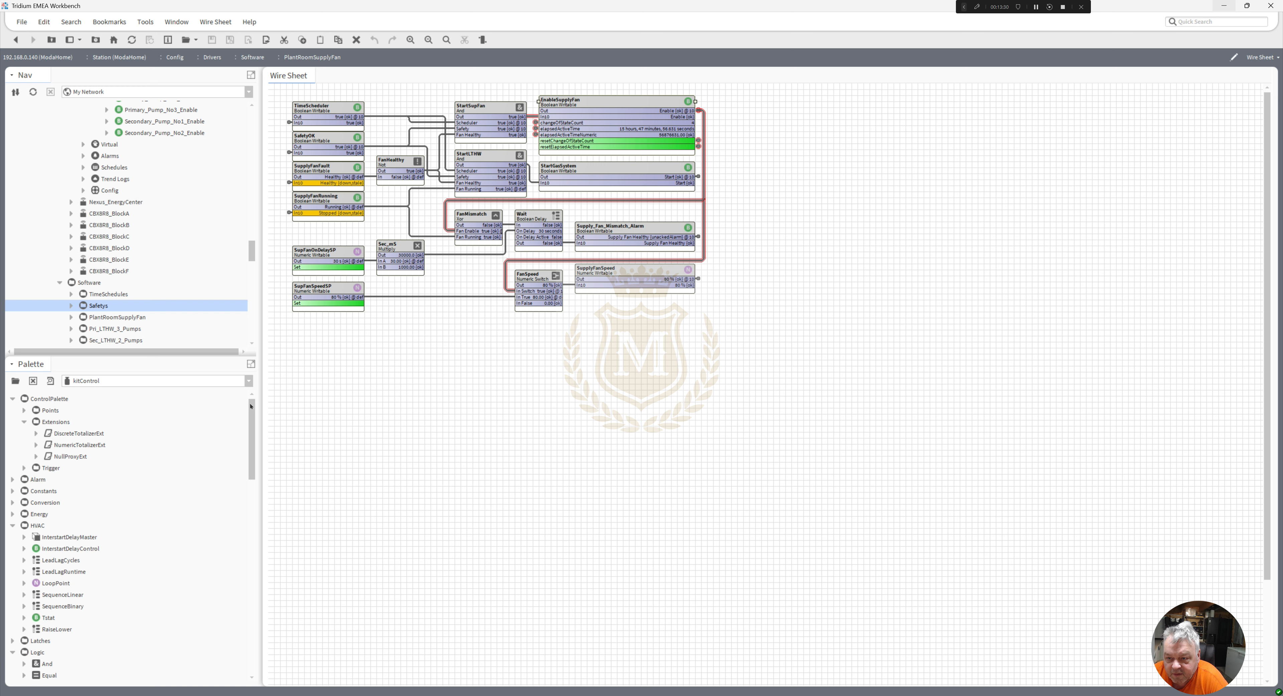
pyautogui.click(68, 434)
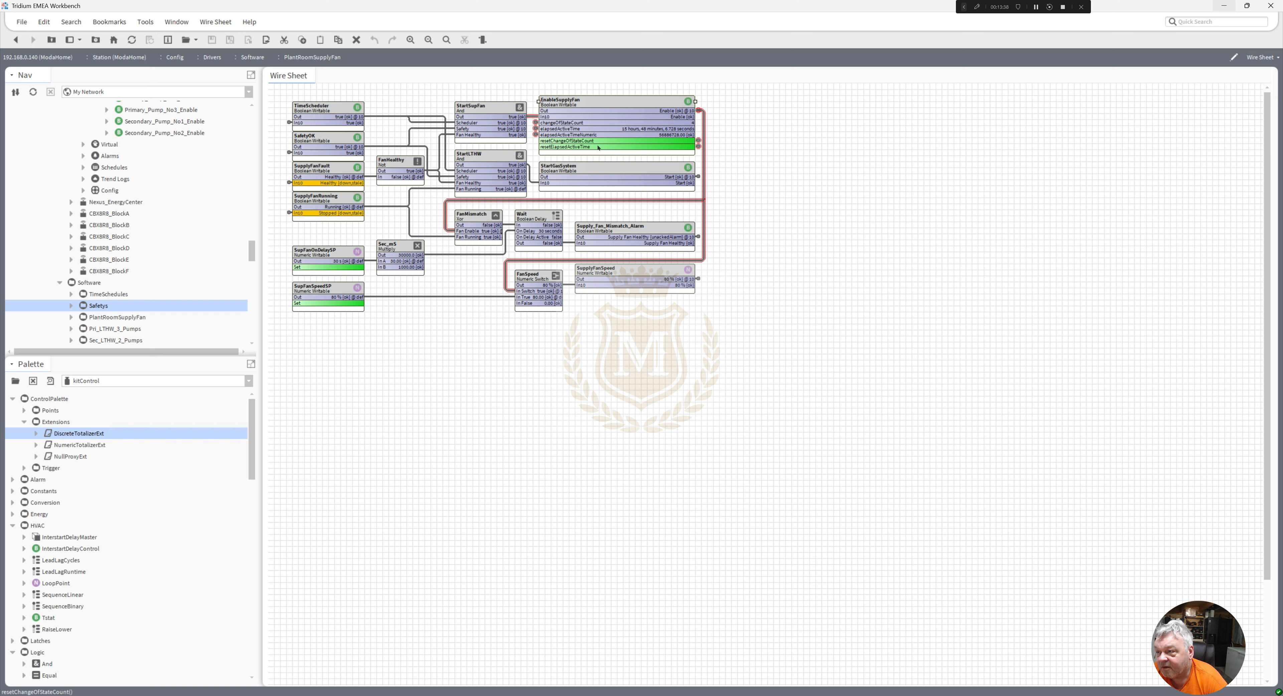
# Reset EnableSupplyFan's change-of-state count and elapsed active time
pyautogui.rightClick(587, 106)
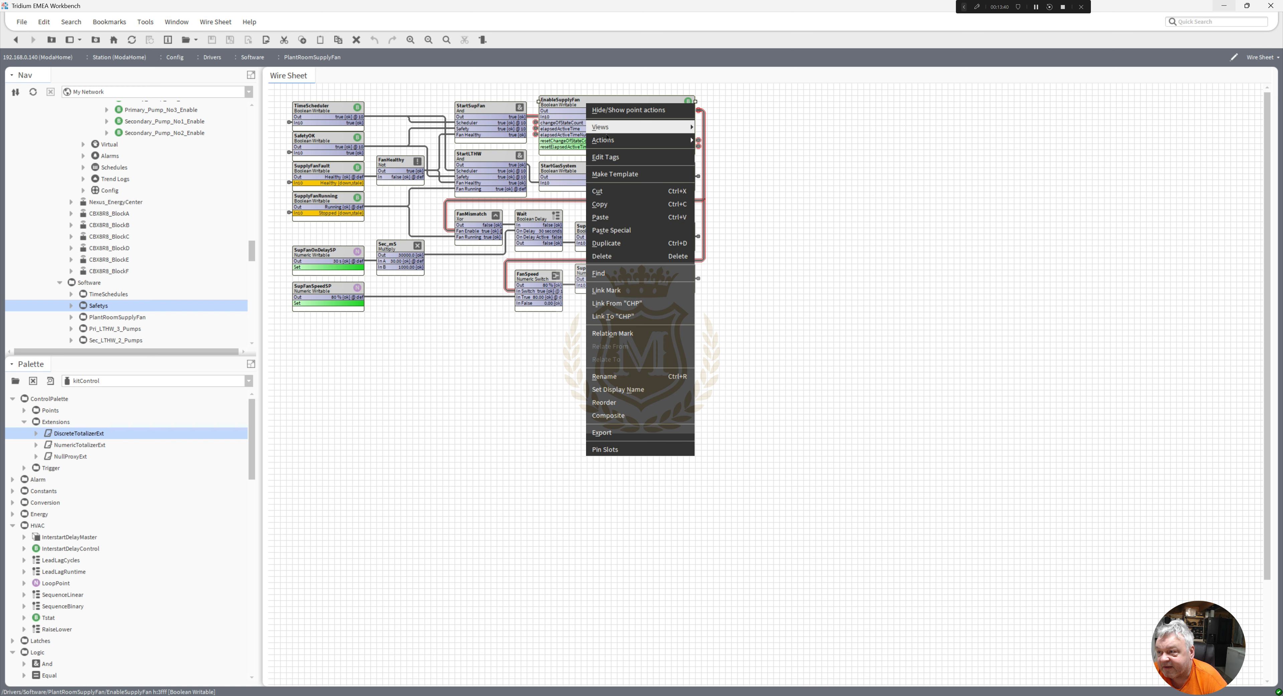
pyautogui.moveTo(642, 140)
pyautogui.click(738, 232)
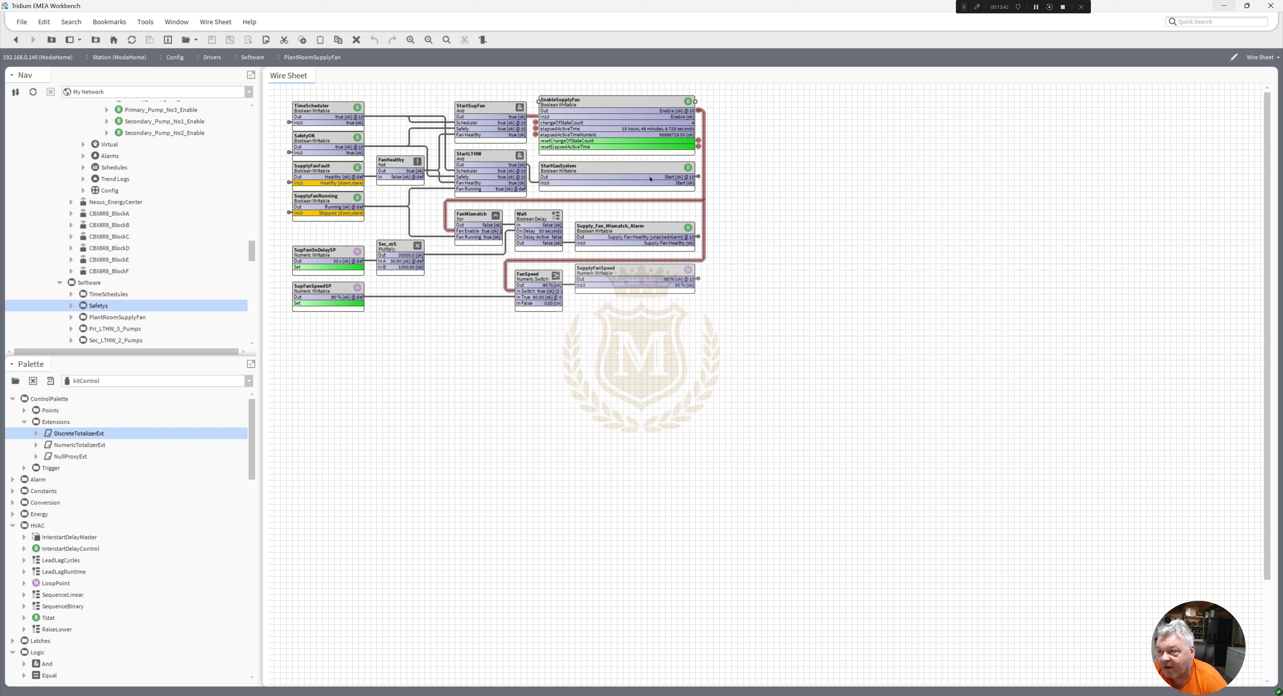
pyautogui.rightClick(593, 116)
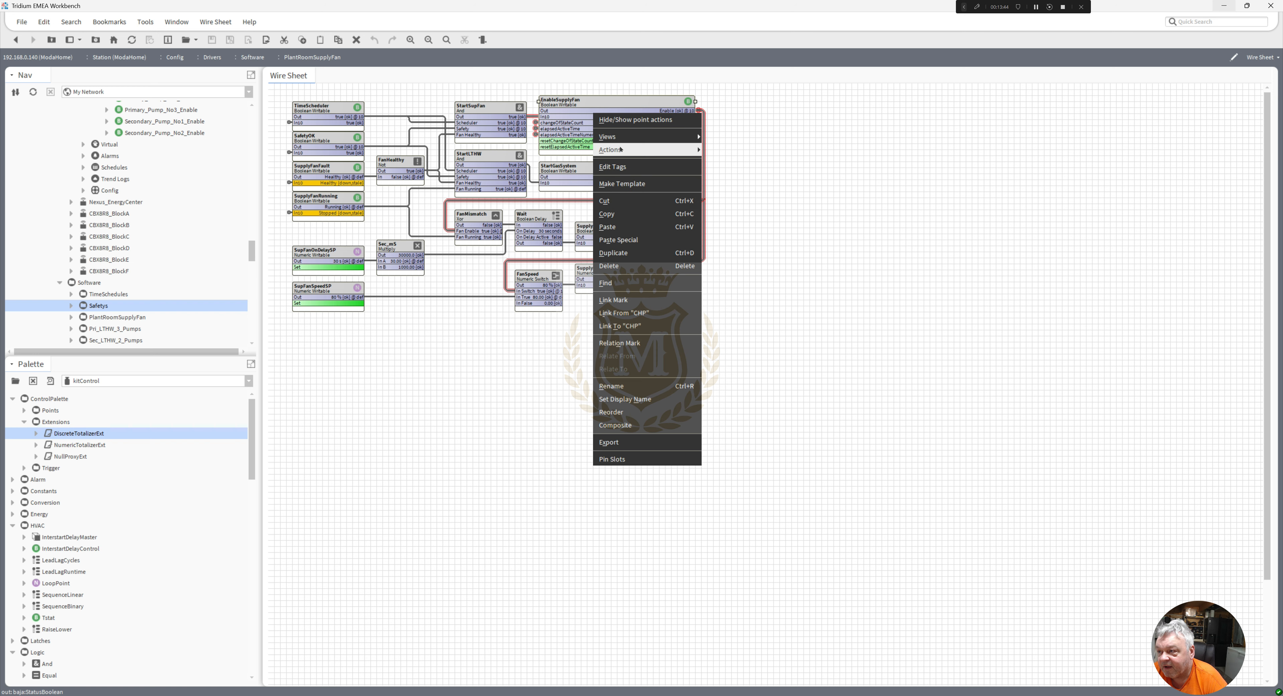
pyautogui.moveTo(648, 149)
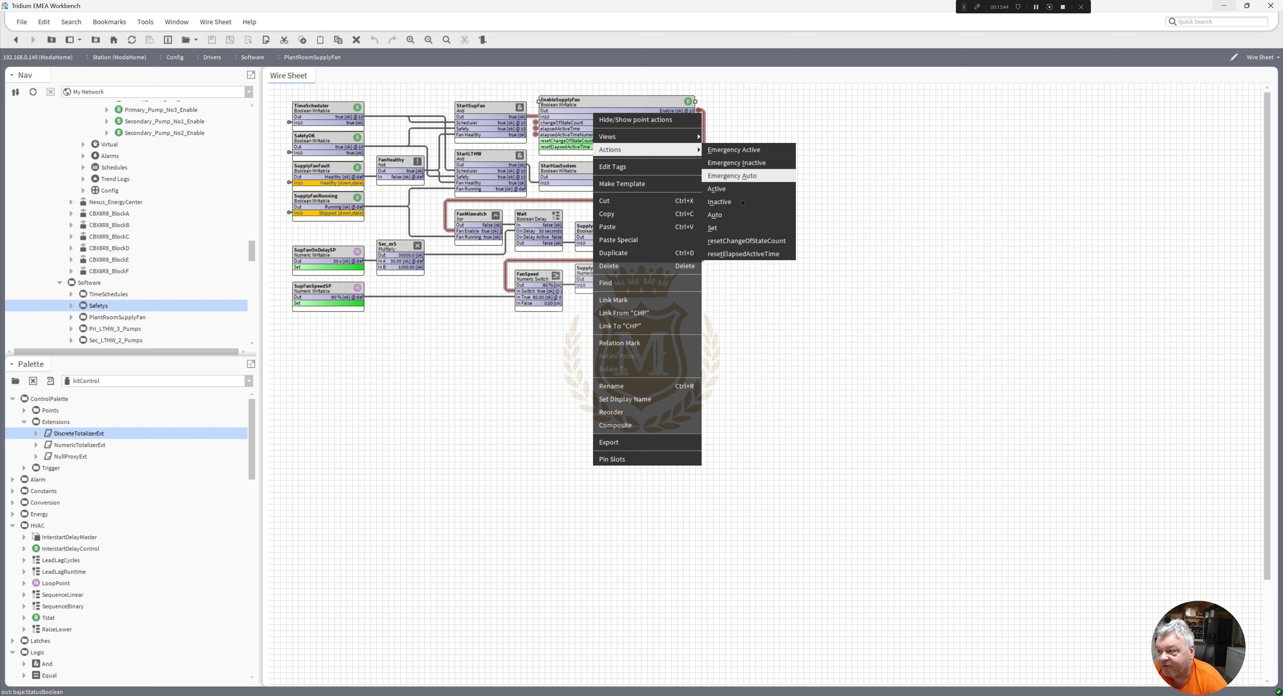
pyautogui.click(752, 254)
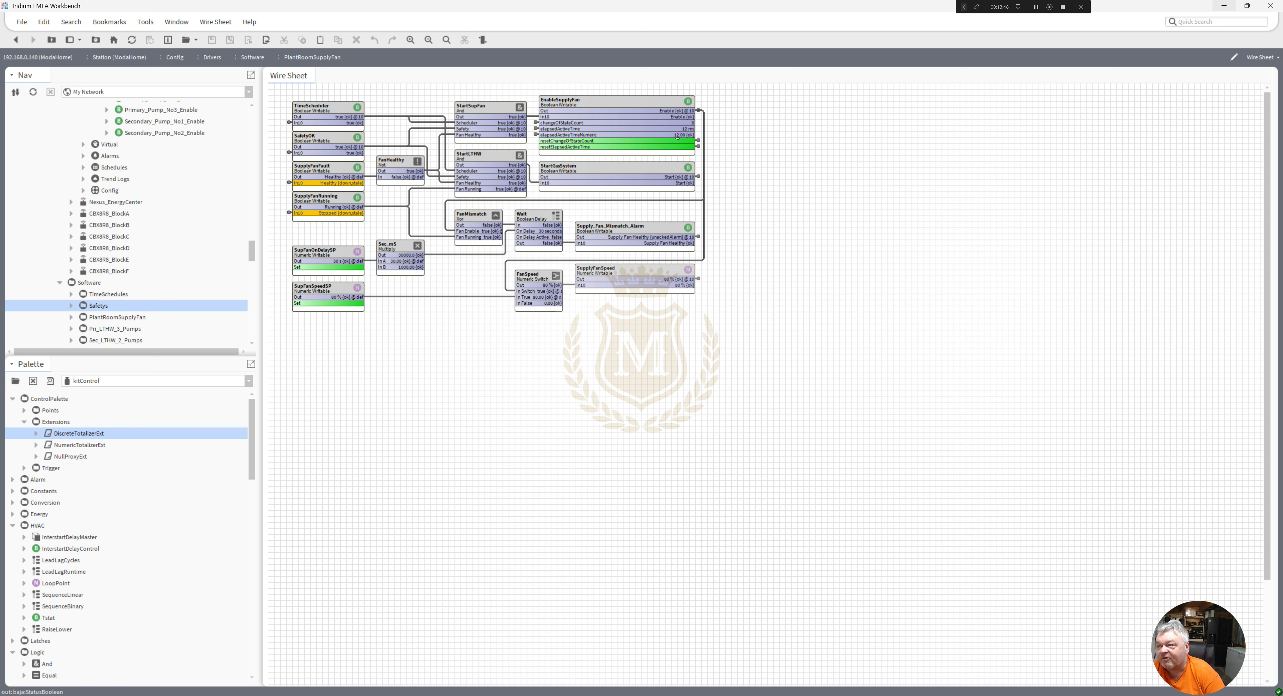
# Trace the fan enable and running links into FanMismatch, and override SupplyFanRunning with Emergency Inactive
pyautogui.click(704, 127)
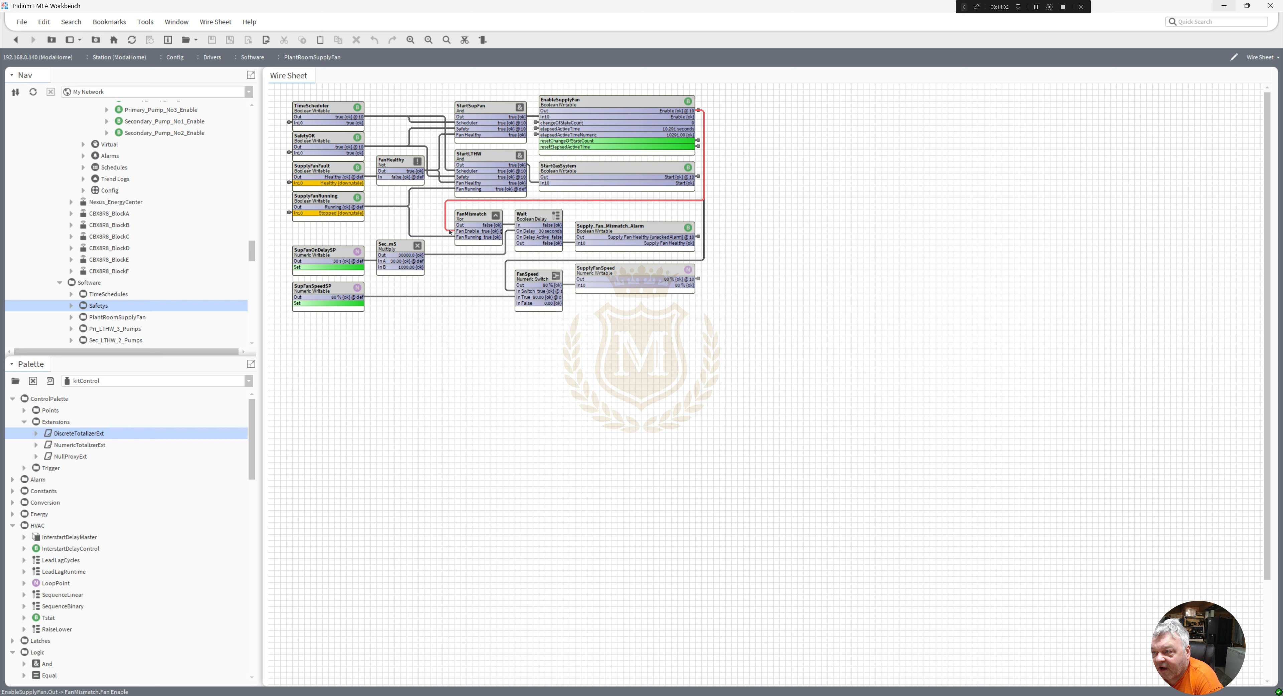
pyautogui.click(445, 237)
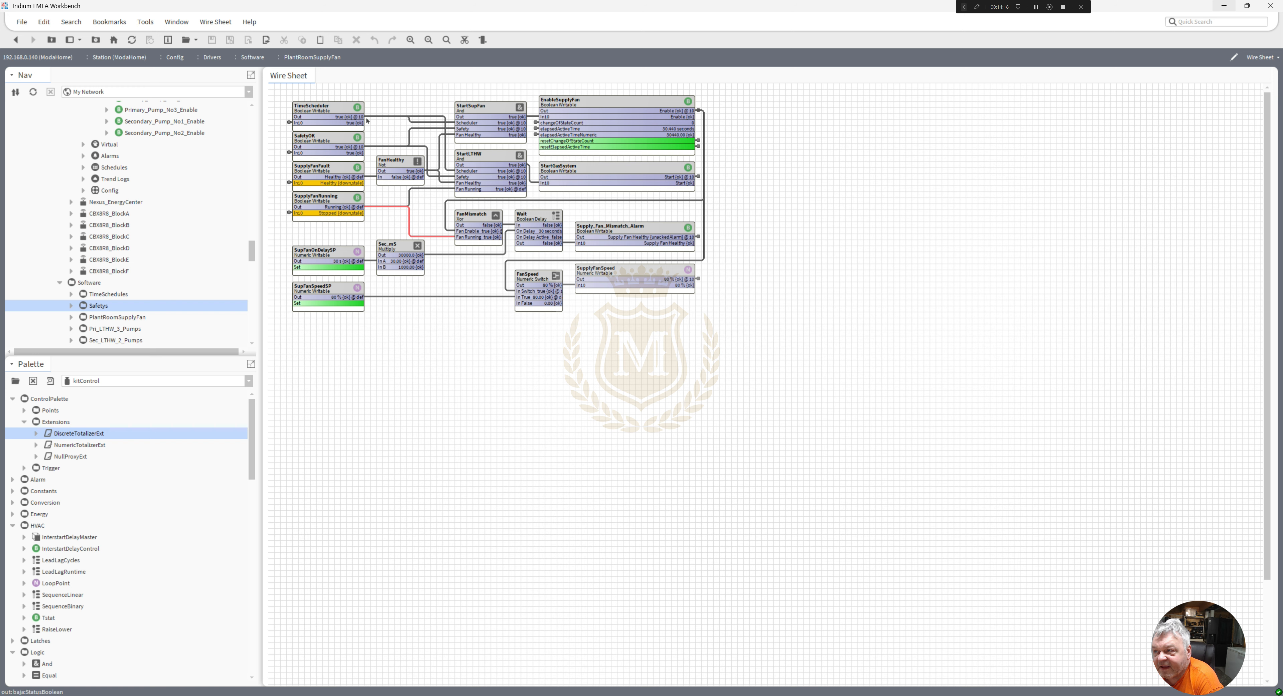
pyautogui.rightClick(329, 201)
pyautogui.moveTo(351, 234)
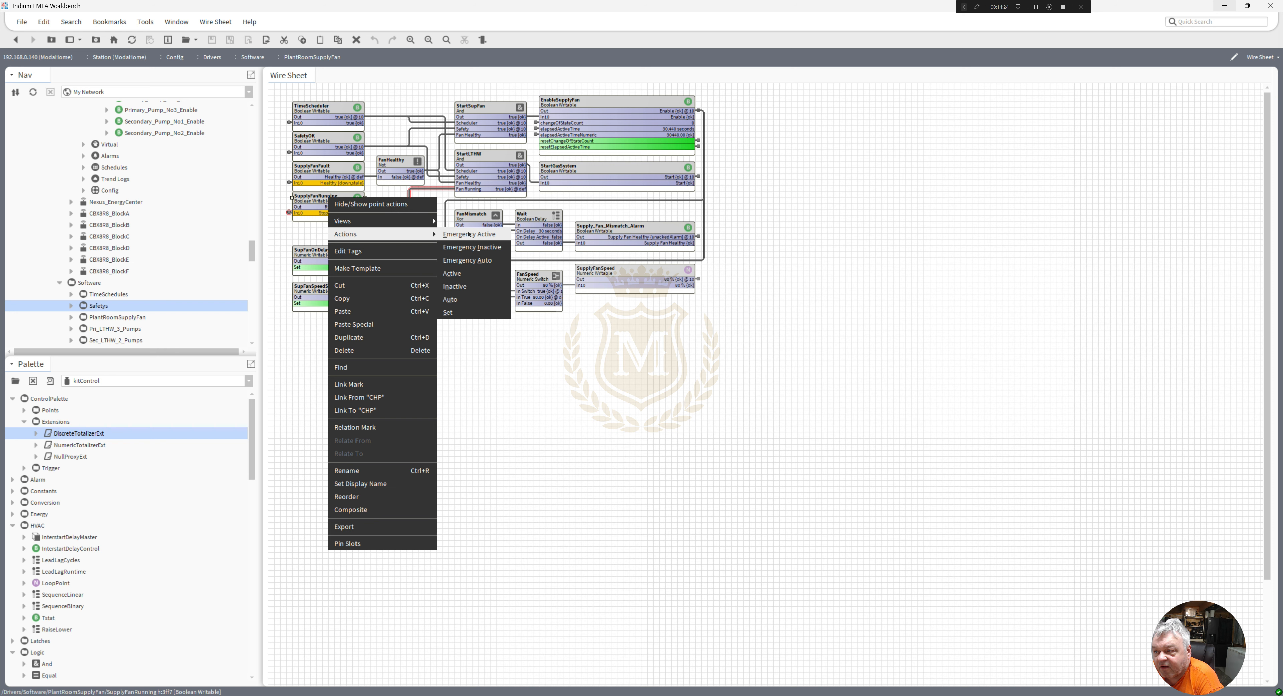
pyautogui.click(471, 247)
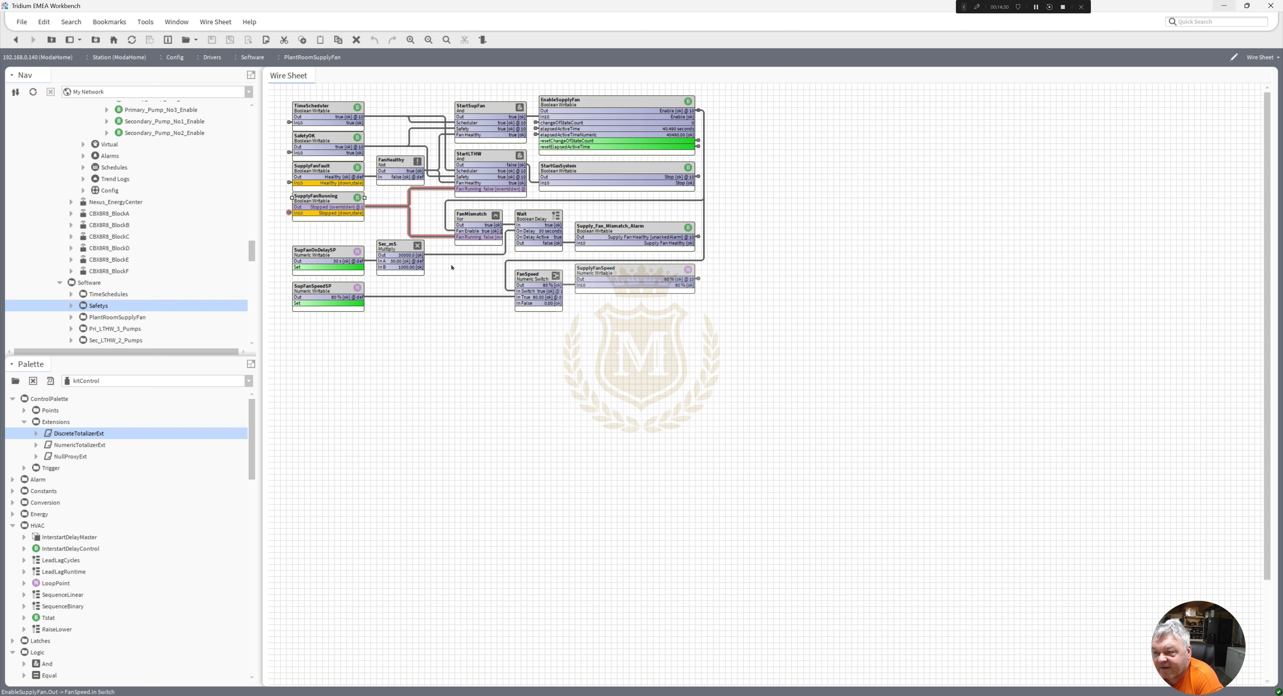
# Check which actions SupFanOnDelaySP offers and view its AX Slot Sheet
pyautogui.click(326, 256)
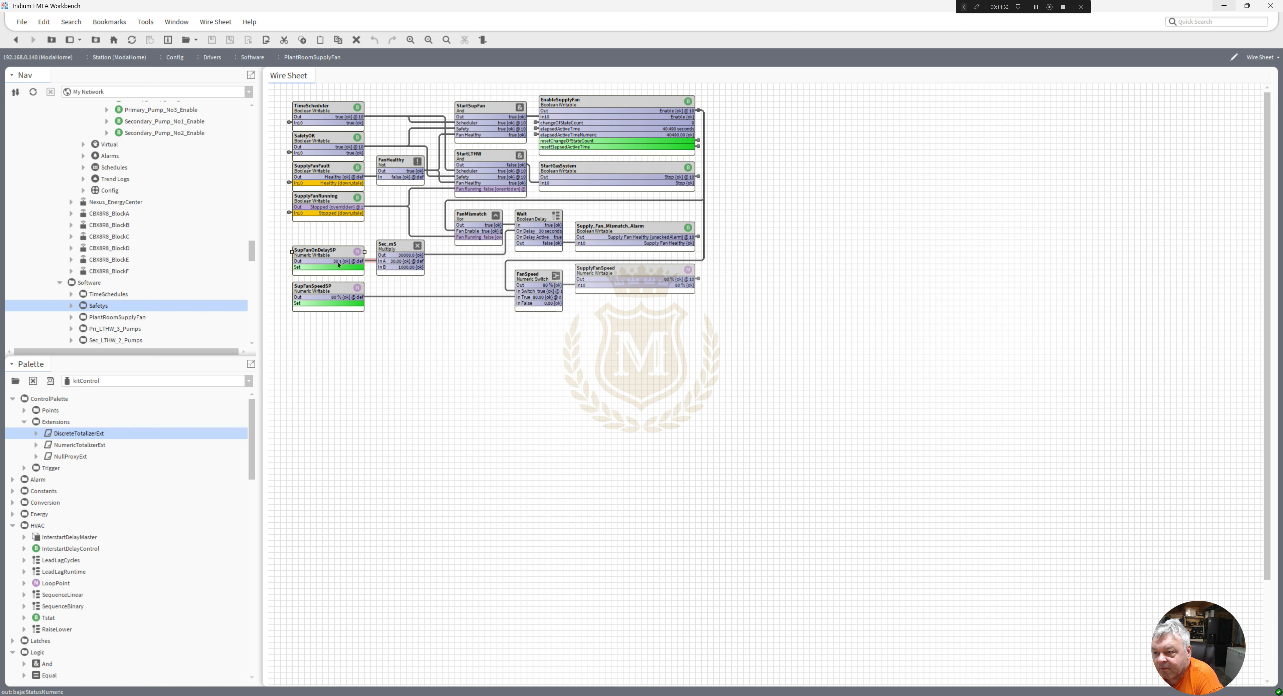
pyautogui.rightClick(326, 254)
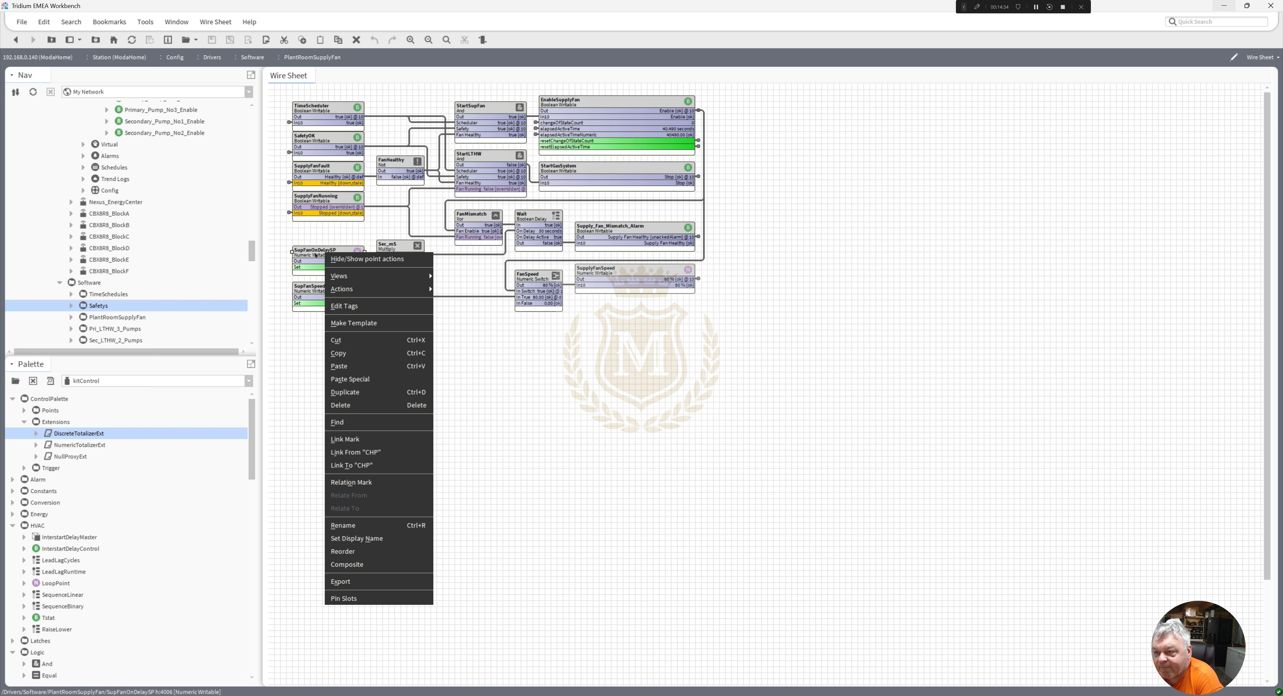
pyautogui.moveTo(346, 290)
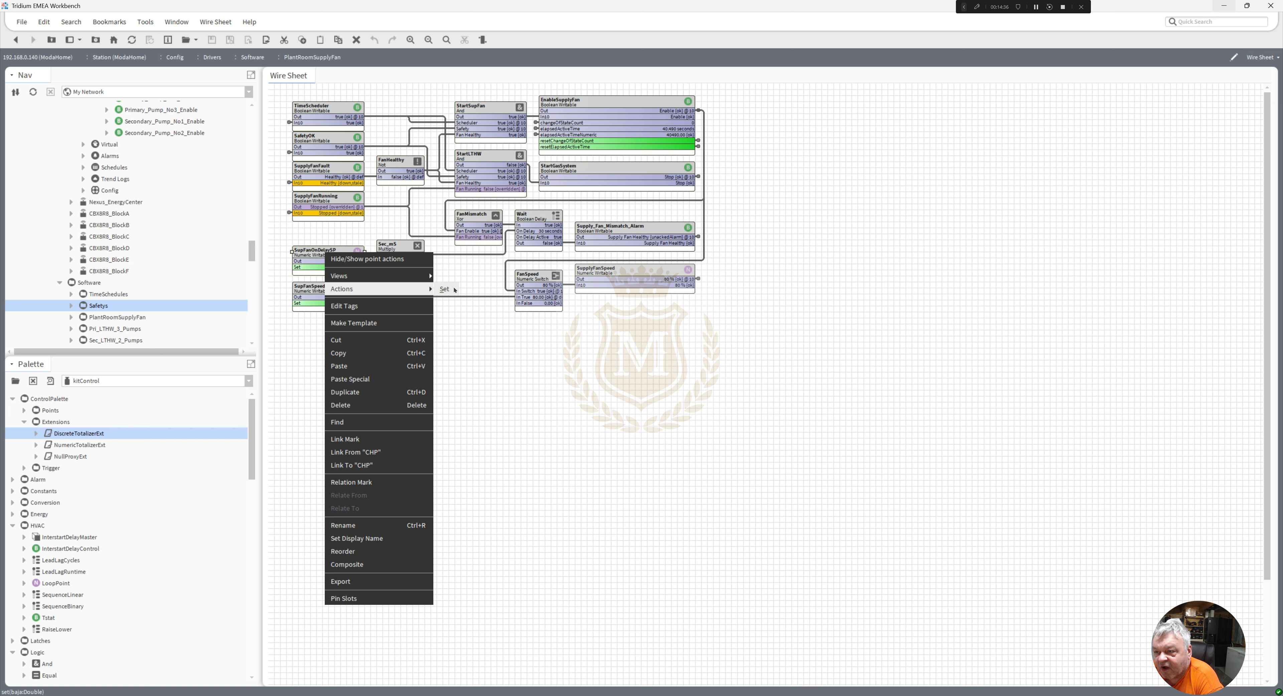
pyautogui.click(302, 350)
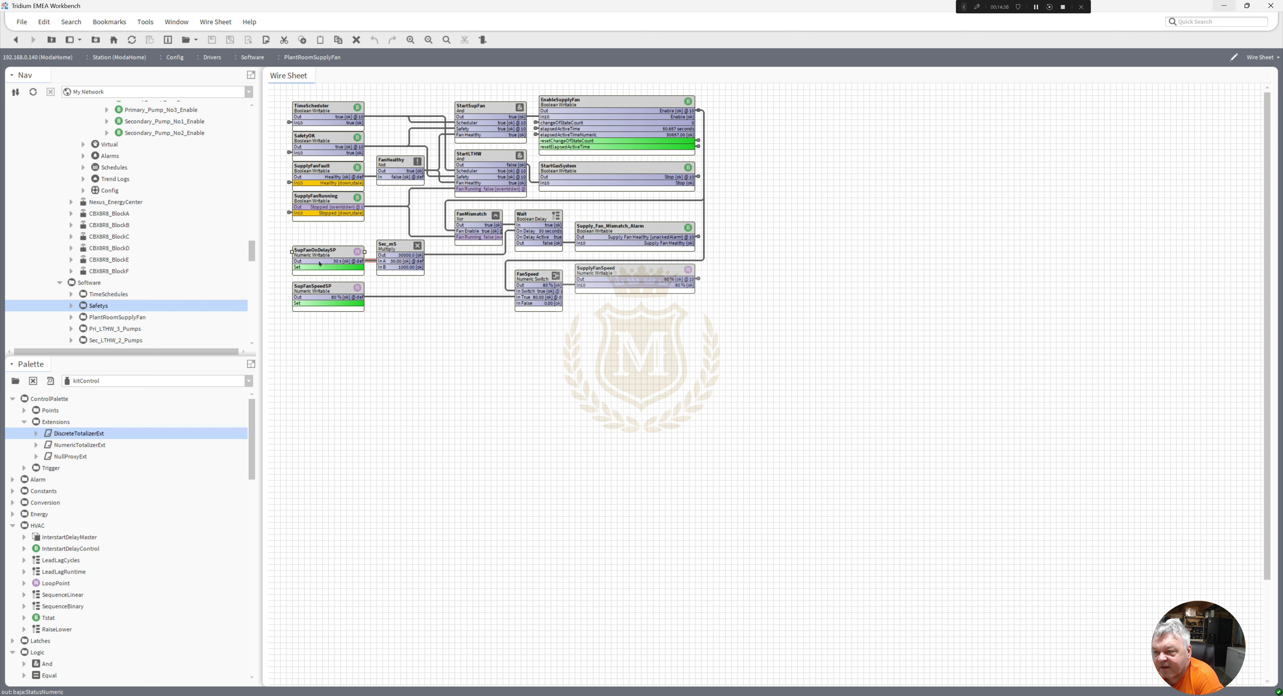
pyautogui.rightClick(329, 262)
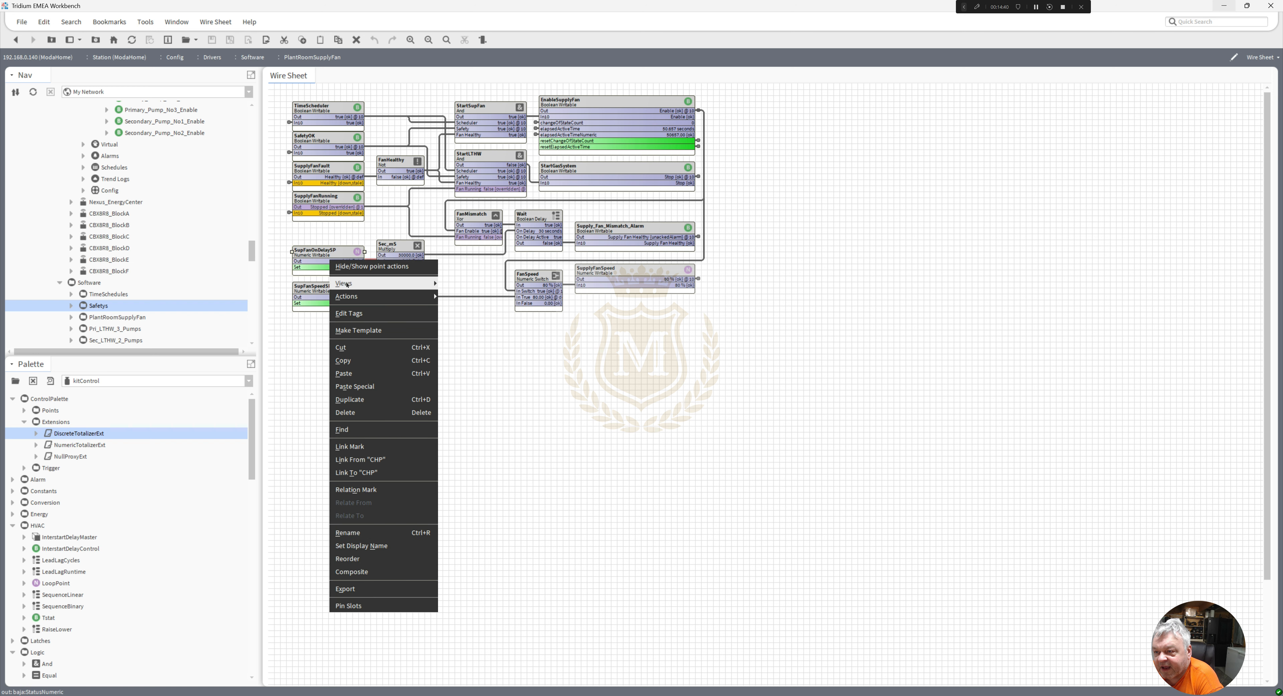
pyautogui.moveTo(346, 284)
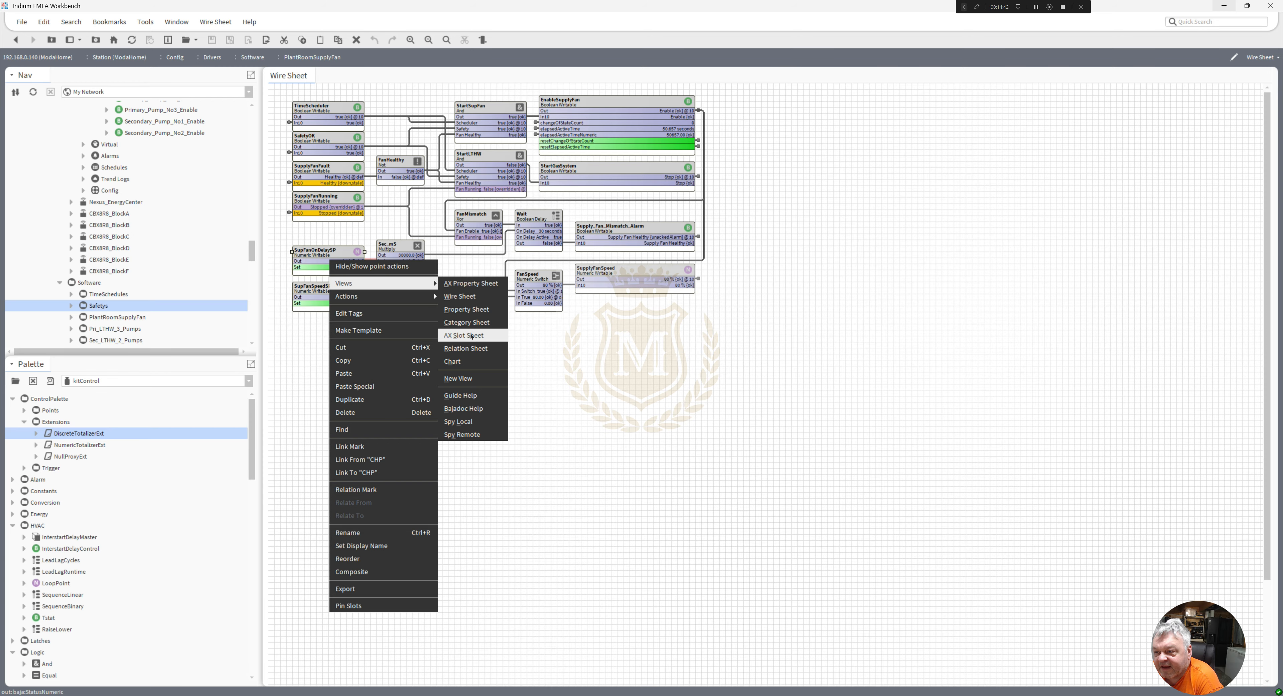
pyautogui.click(471, 336)
# Review the config flags of the emergencyOverride, emergencyAuto, override and auto actions, keeping Hidden set, and return to the Software wire sheet
pyautogui.click(345, 391)
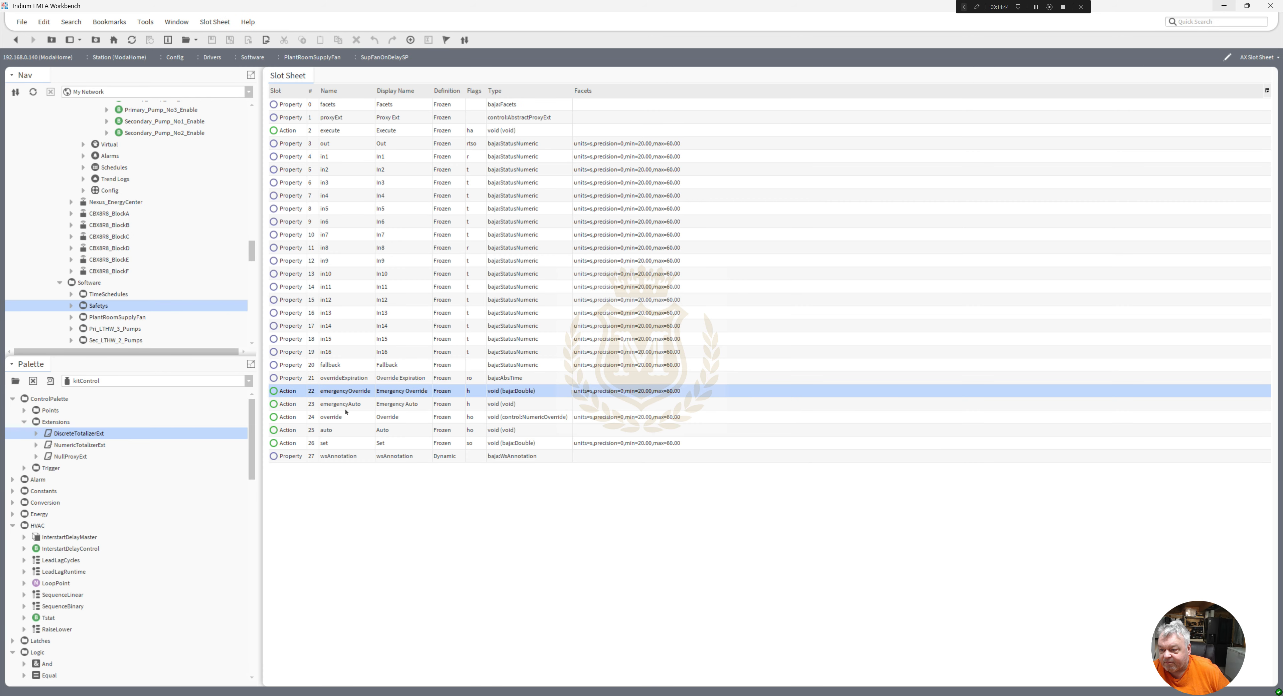
pyautogui.keyDown('shift'); pyautogui.click(335, 432); pyautogui.keyUp('shift')
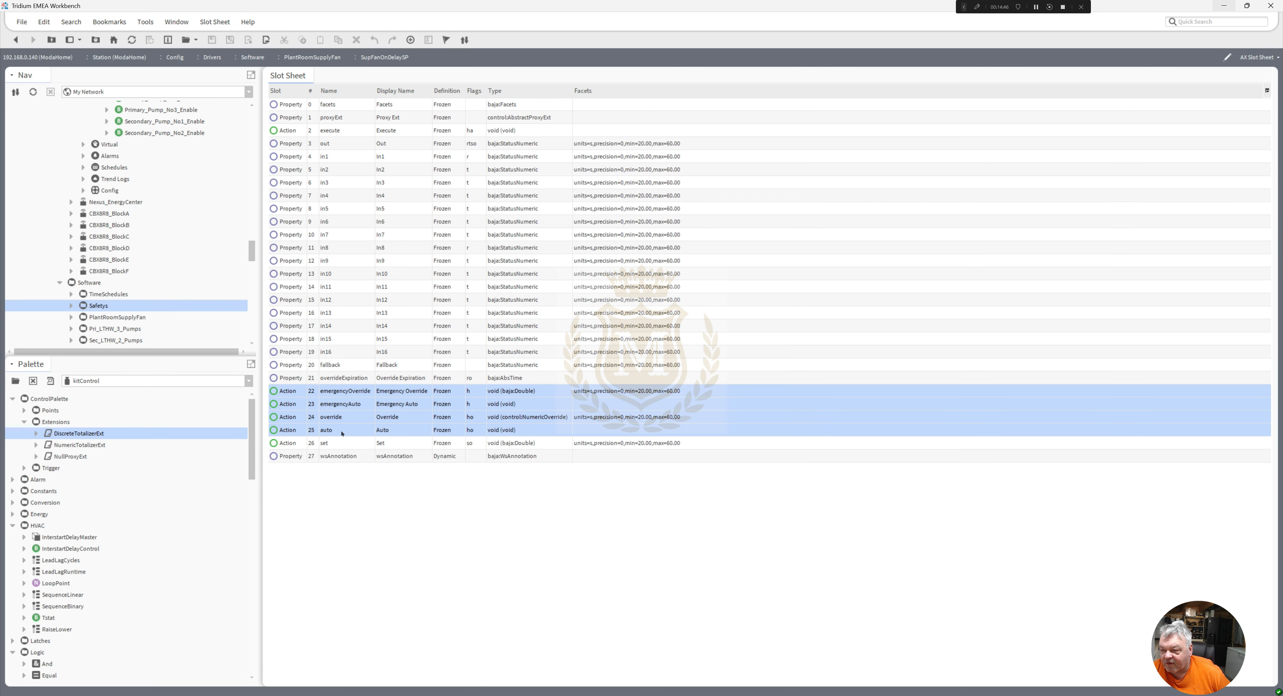
pyautogui.rightClick(342, 432)
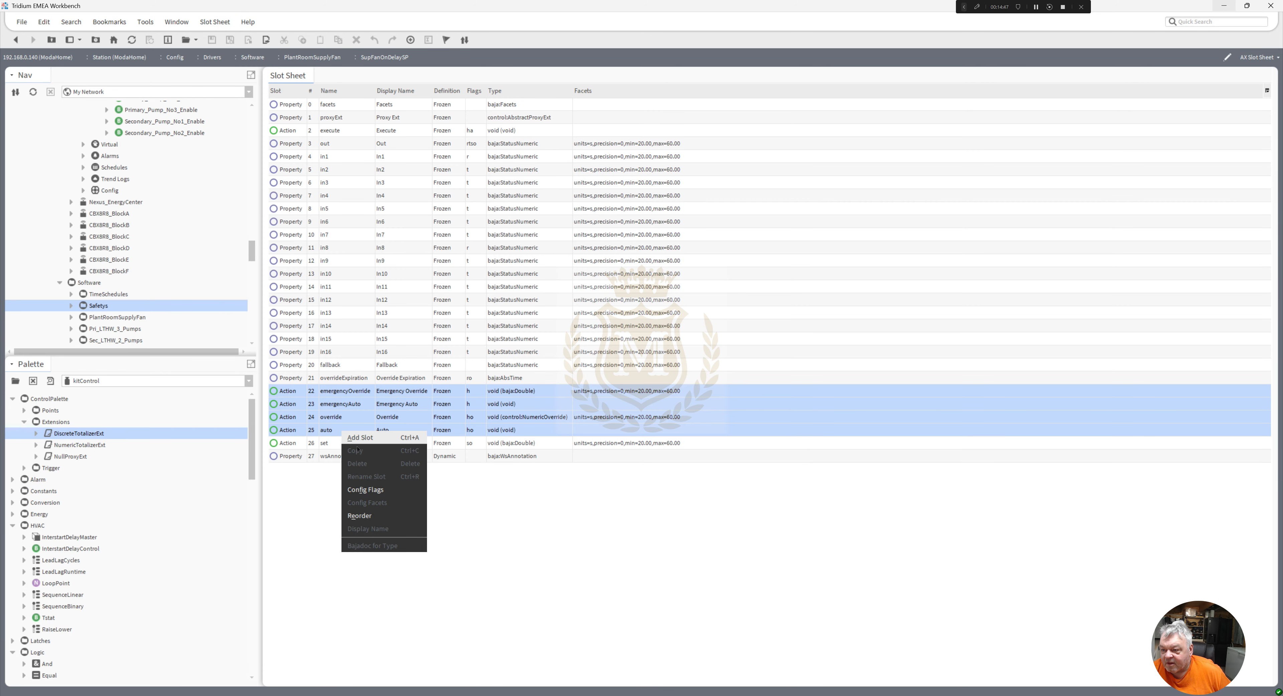
pyautogui.click(365, 490)
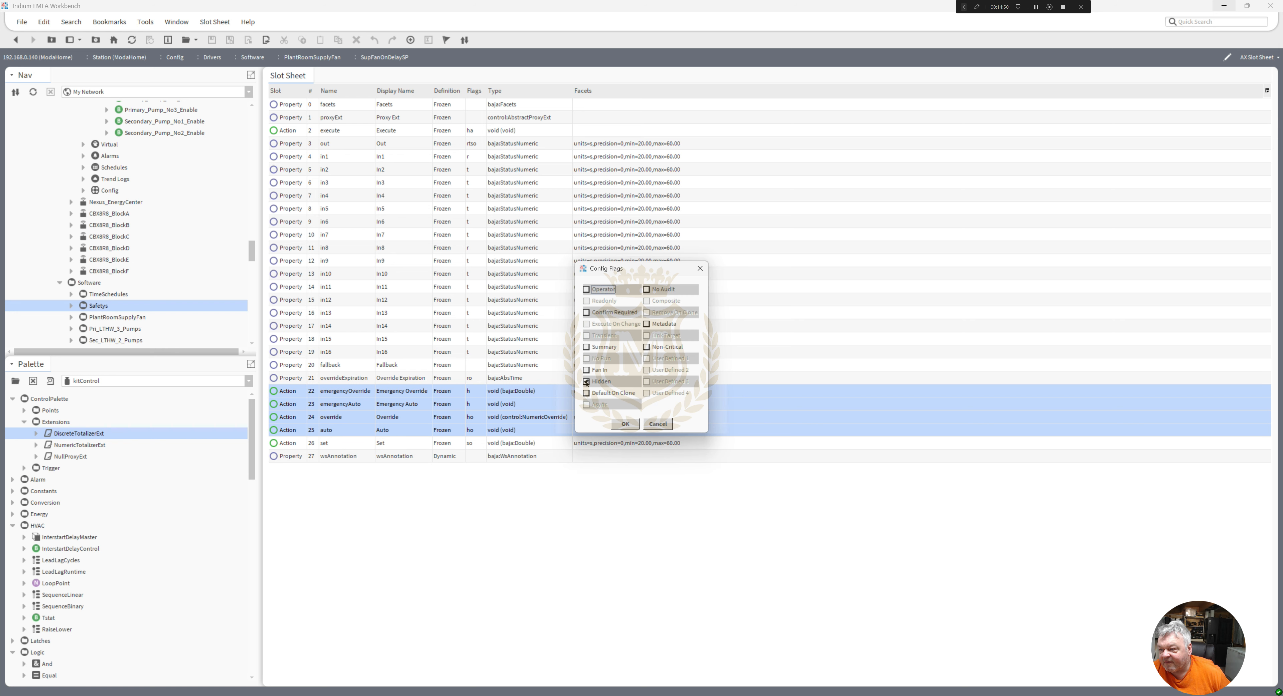
pyautogui.click(625, 424)
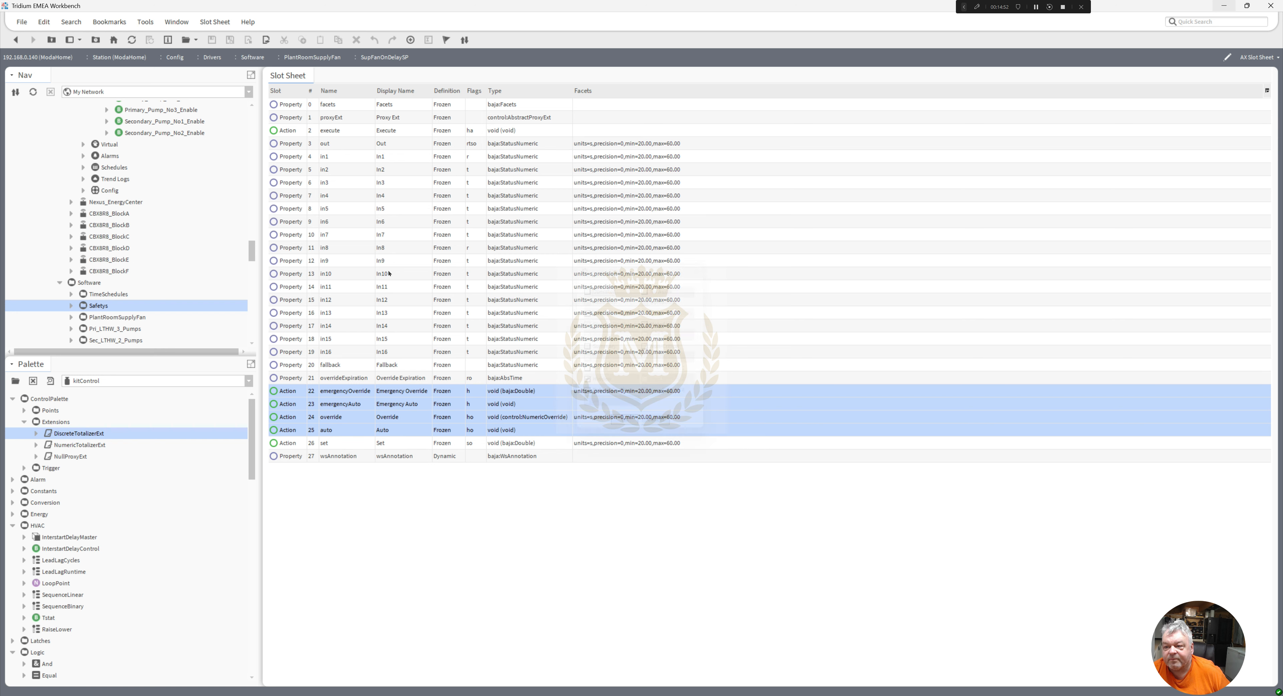
pyautogui.click(16, 39)
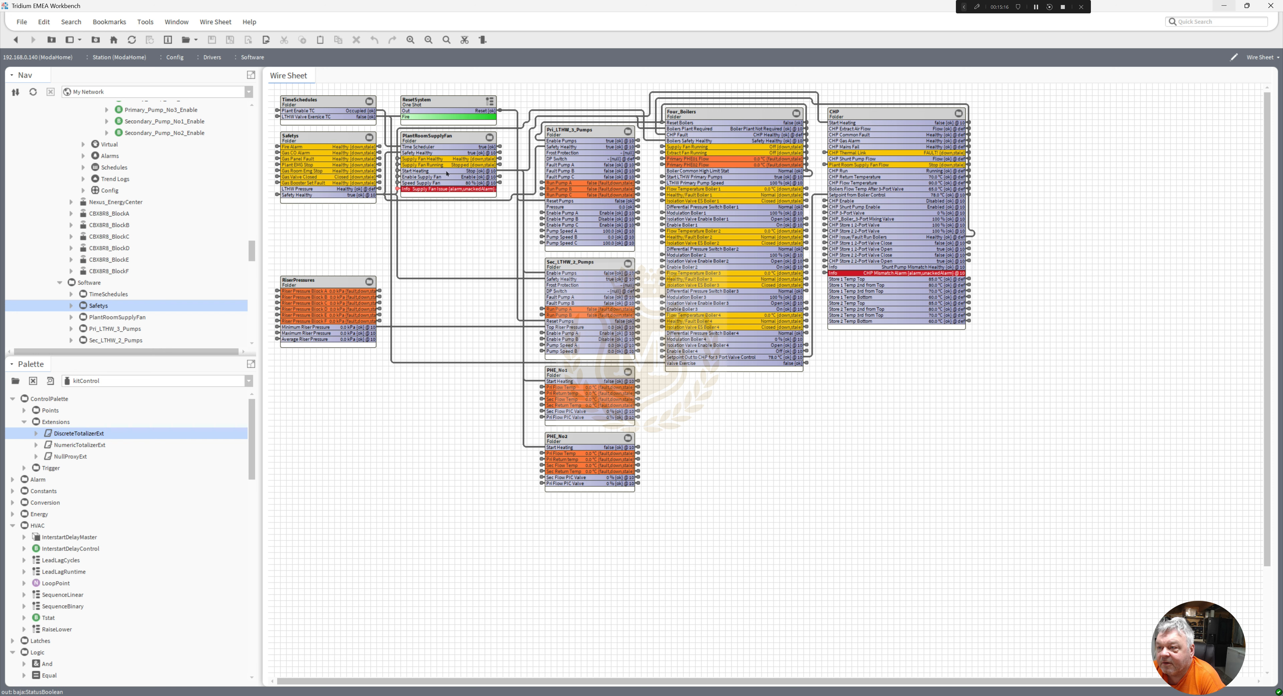
# Release the SupplyFanRunning override in PlantRoomSupplyFan with Emergency Auto and return to the Software wire sheet
pyautogui.doubleClick(444, 193)
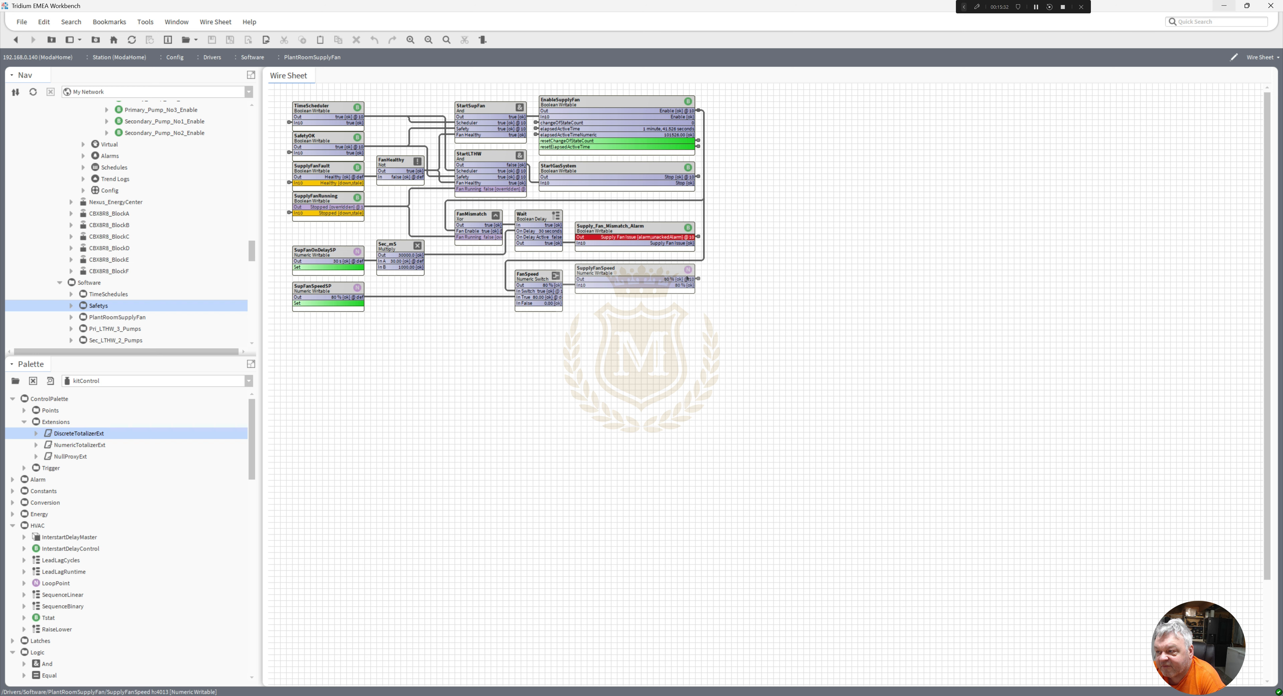
pyautogui.rightClick(319, 199)
pyautogui.moveTo(350, 234)
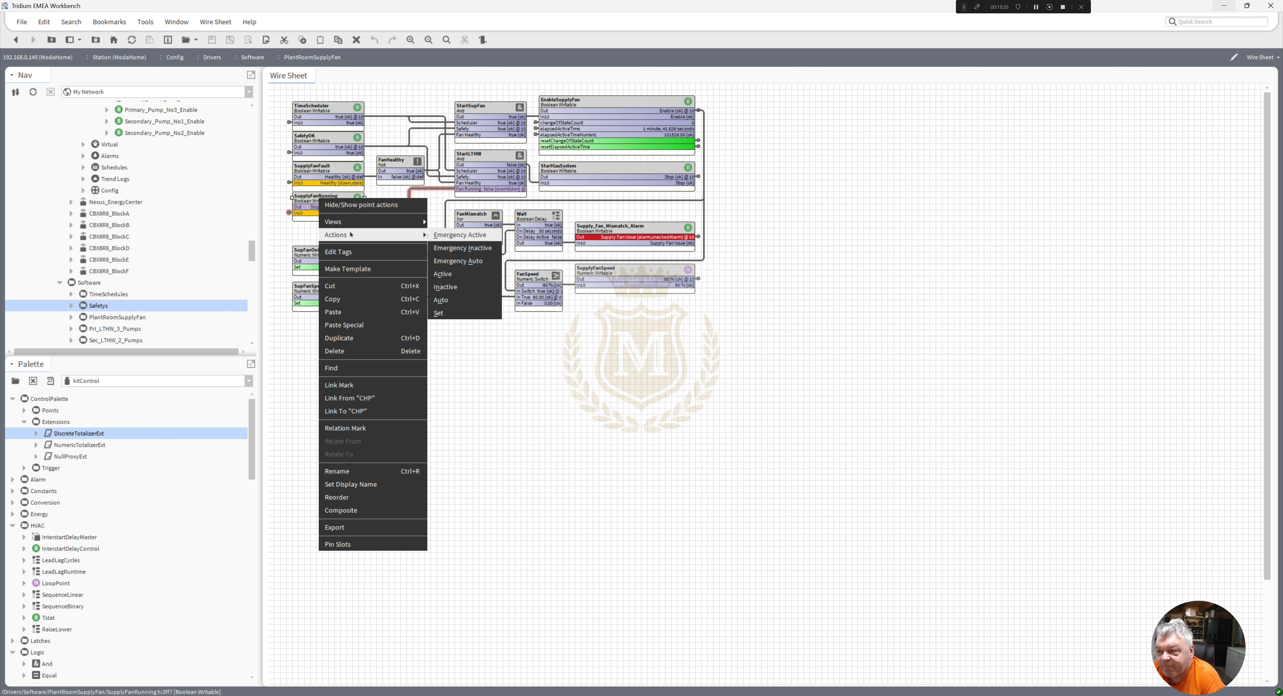
pyautogui.click(458, 261)
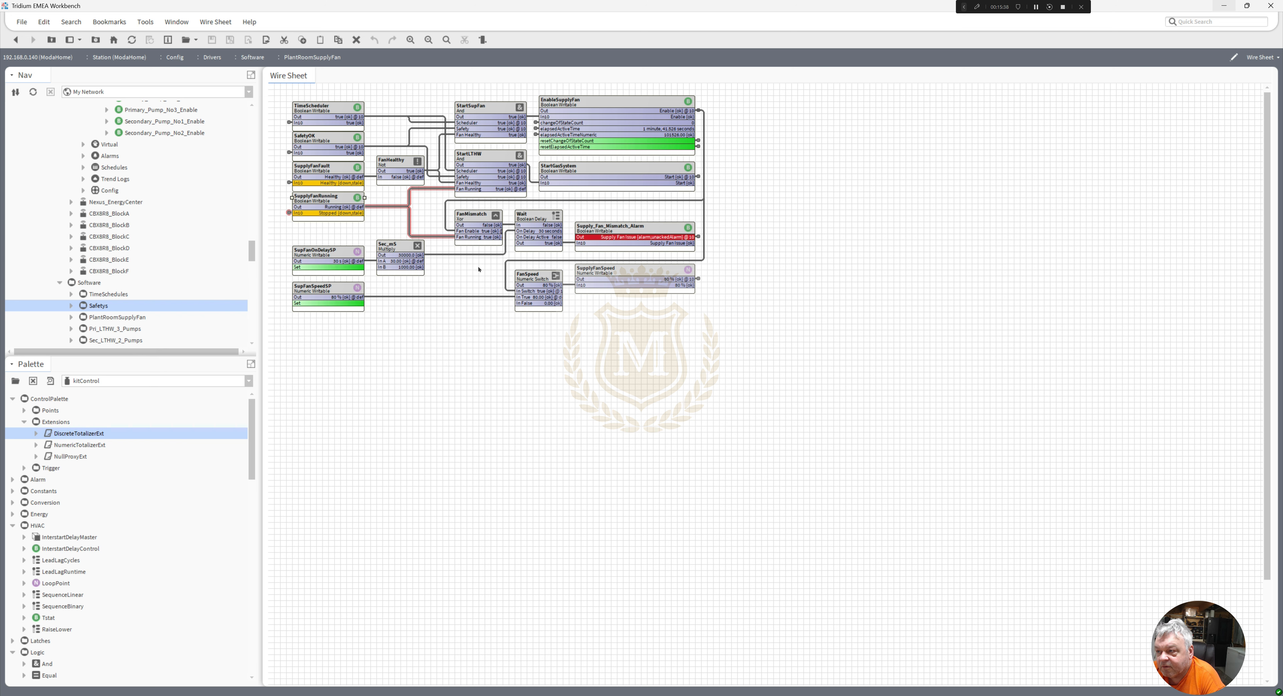
pyautogui.doubleClick(698, 279)
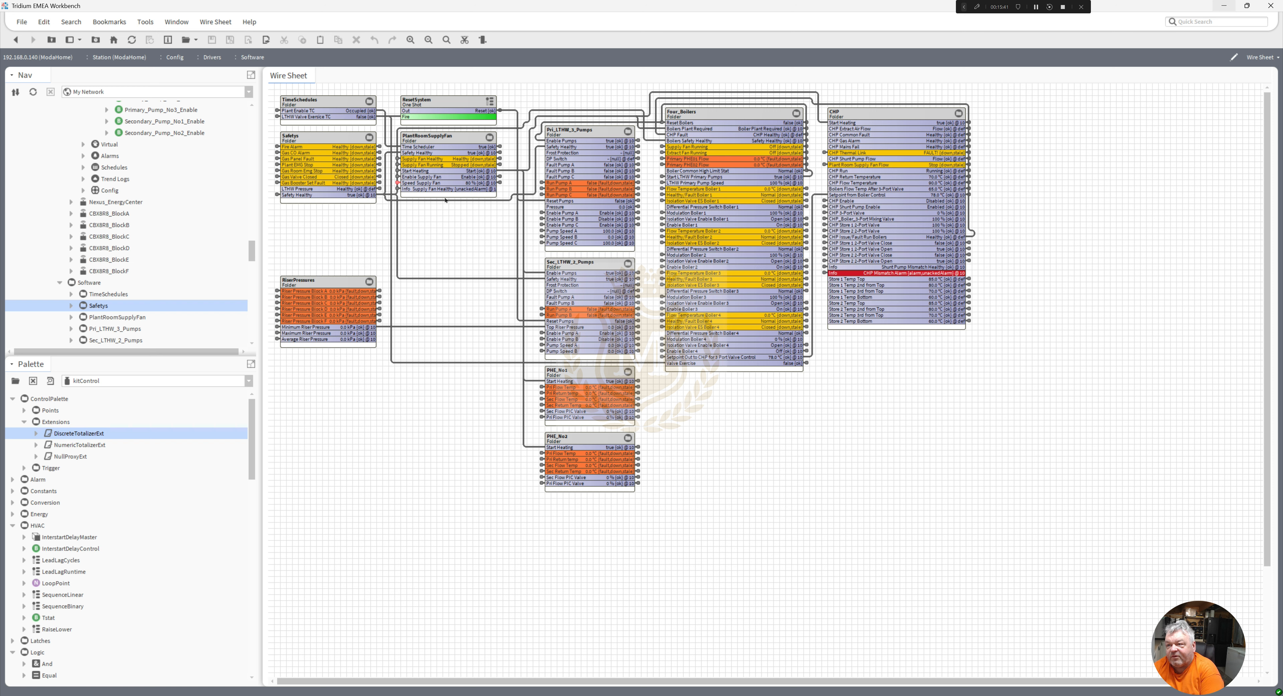
# Trace the links of PlantRoomSupplyFan and Pri_LTHW_3_Pumps, and open the Pri_LTHW_3_Pumps wire sheet
pyautogui.click(437, 143)
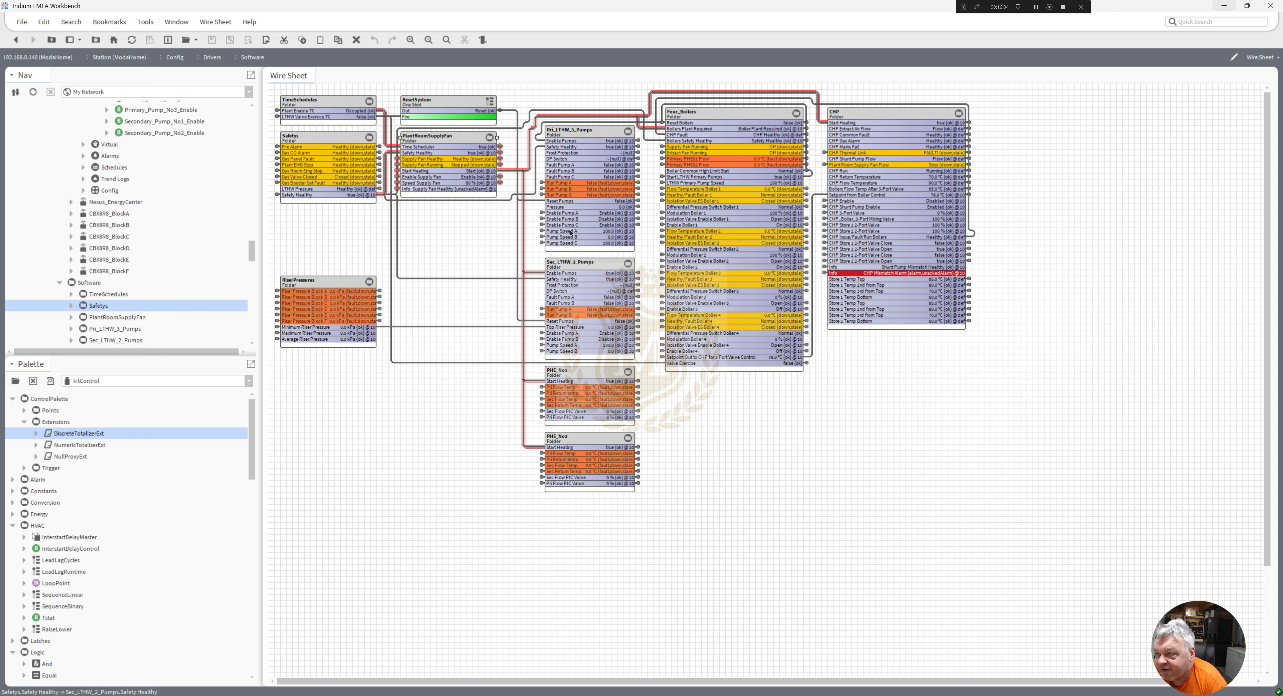
pyautogui.click(574, 173)
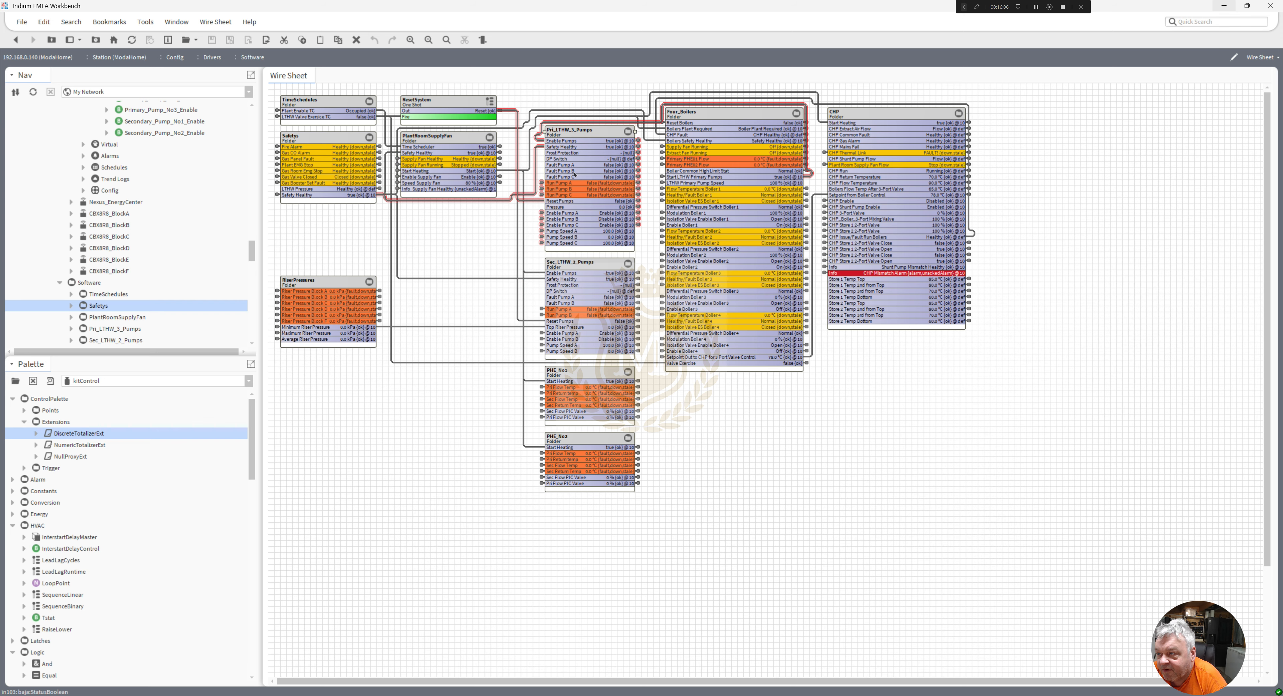
pyautogui.doubleClick(575, 173)
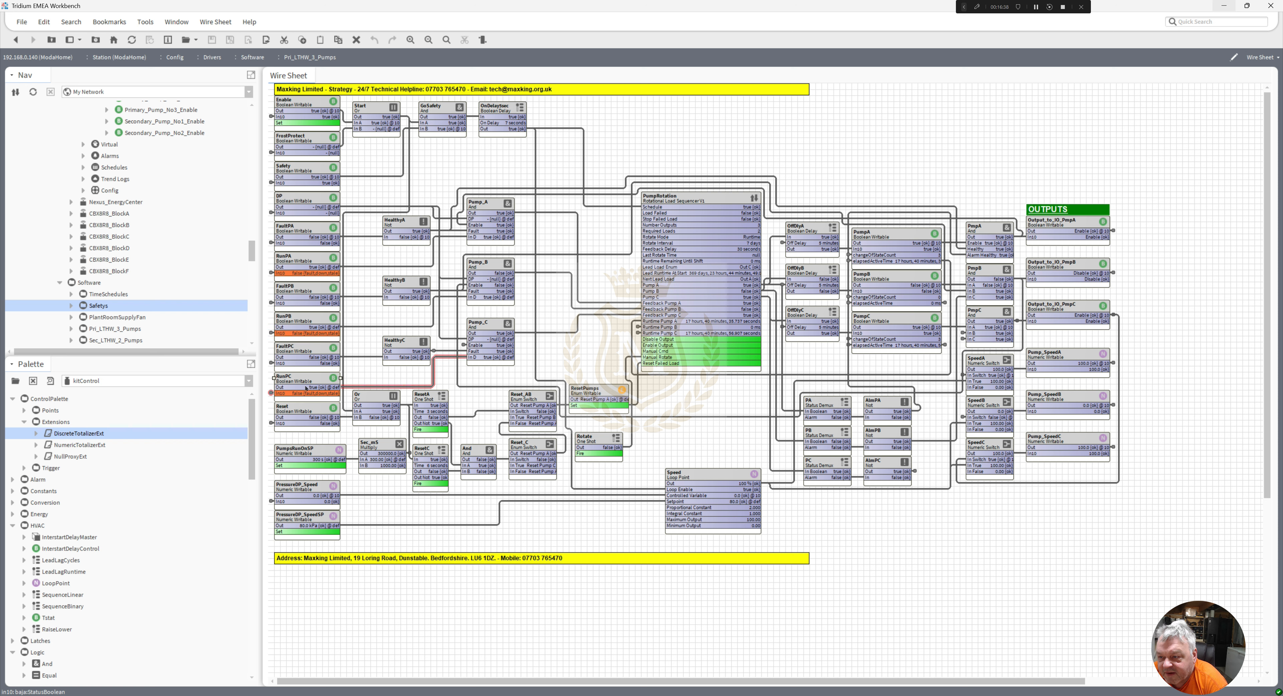
# Examine the run inputs of pumps A, B and C, and follow FaultPA to its pin on the Software wire sheet and back
pyautogui.click(303, 276)
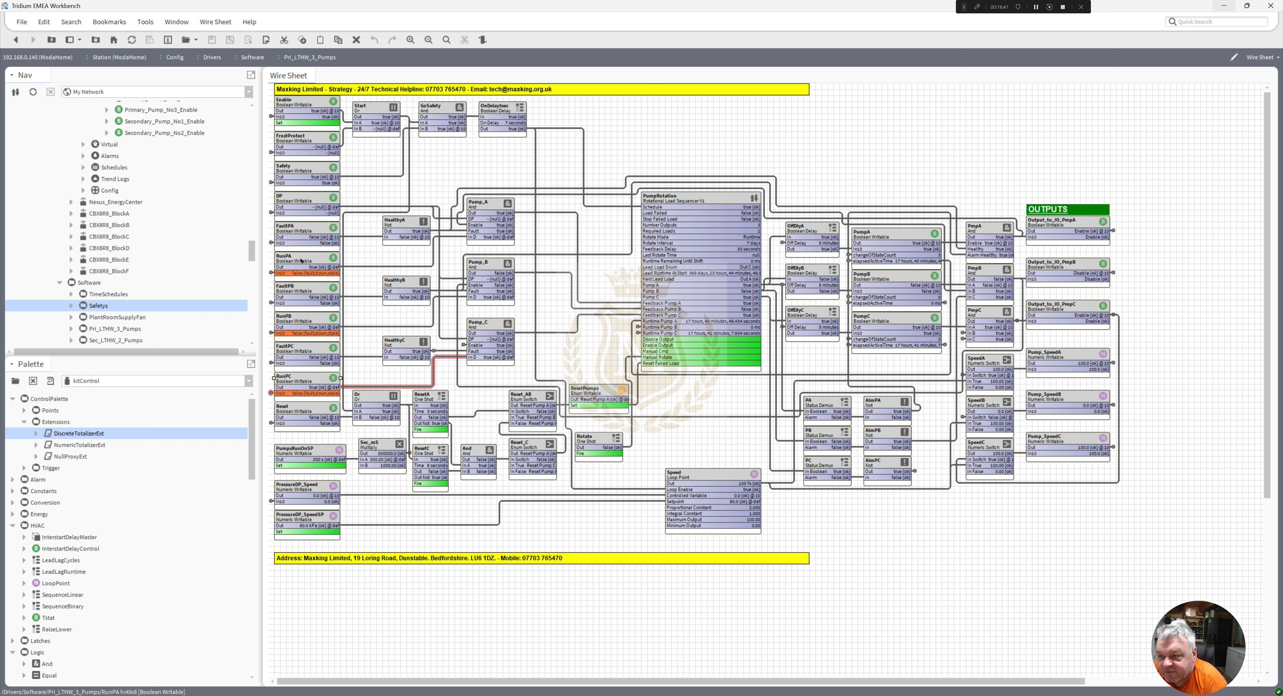
pyautogui.click(301, 322)
pyautogui.click(304, 380)
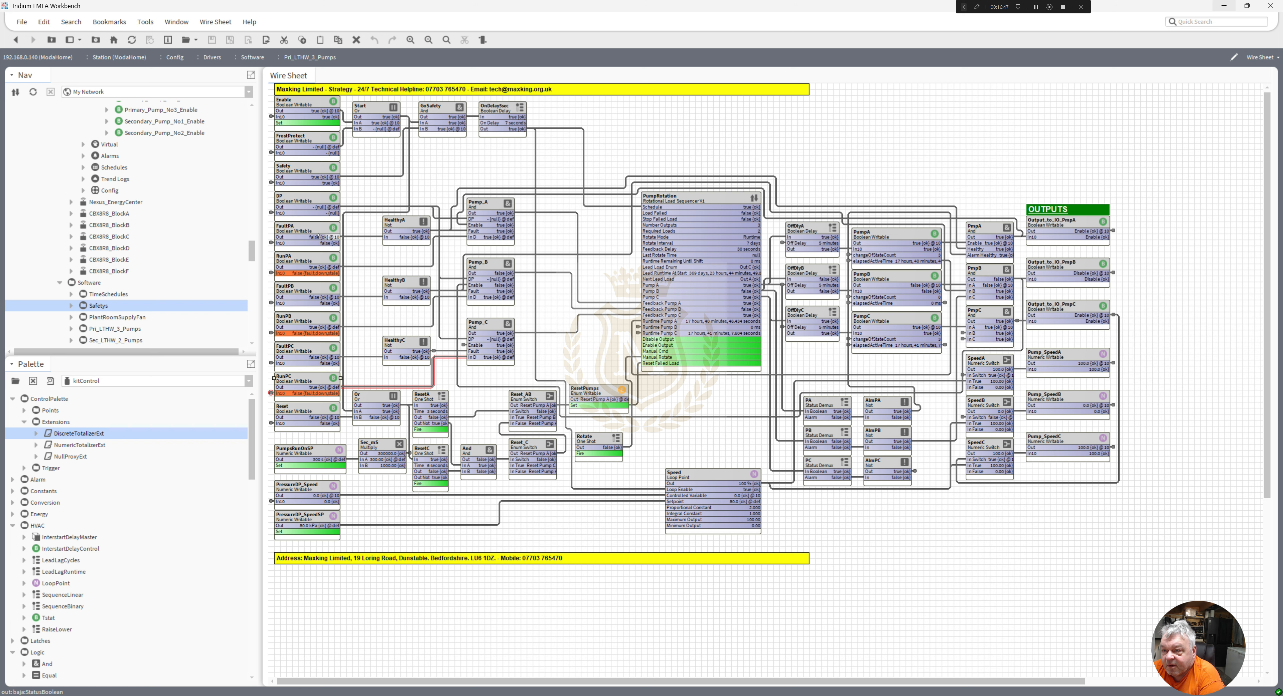
pyautogui.click(306, 227)
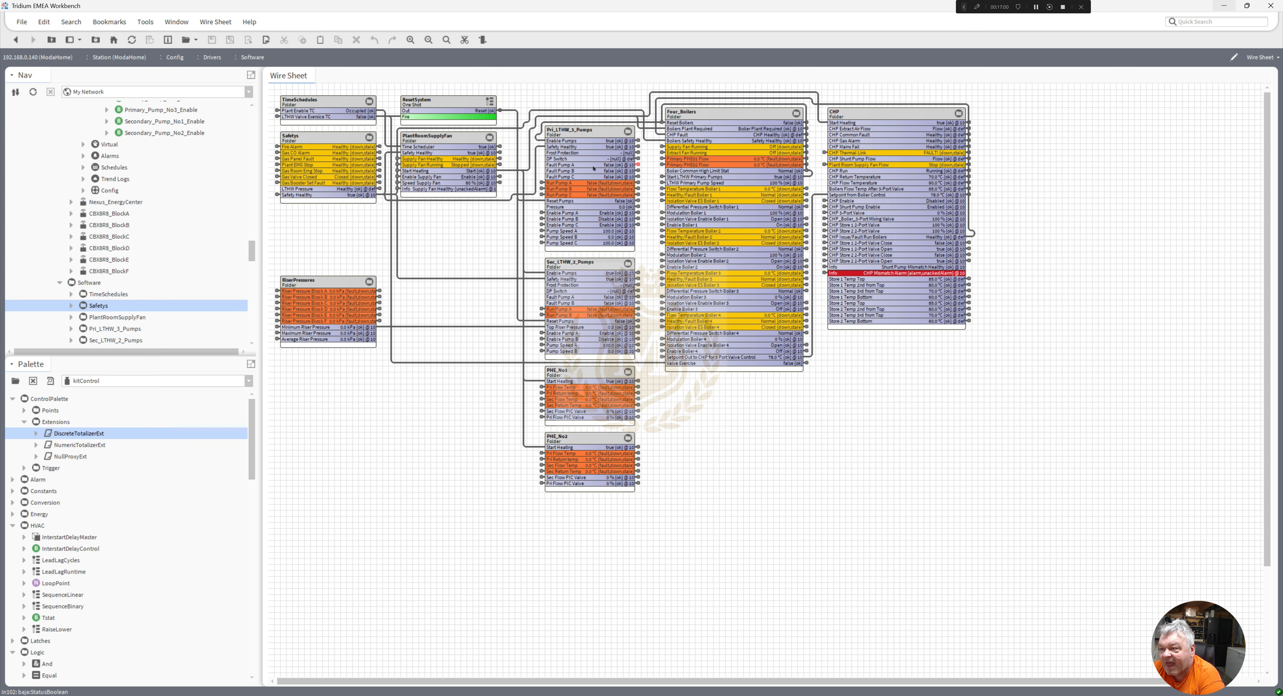
pyautogui.doubleClick(636, 165)
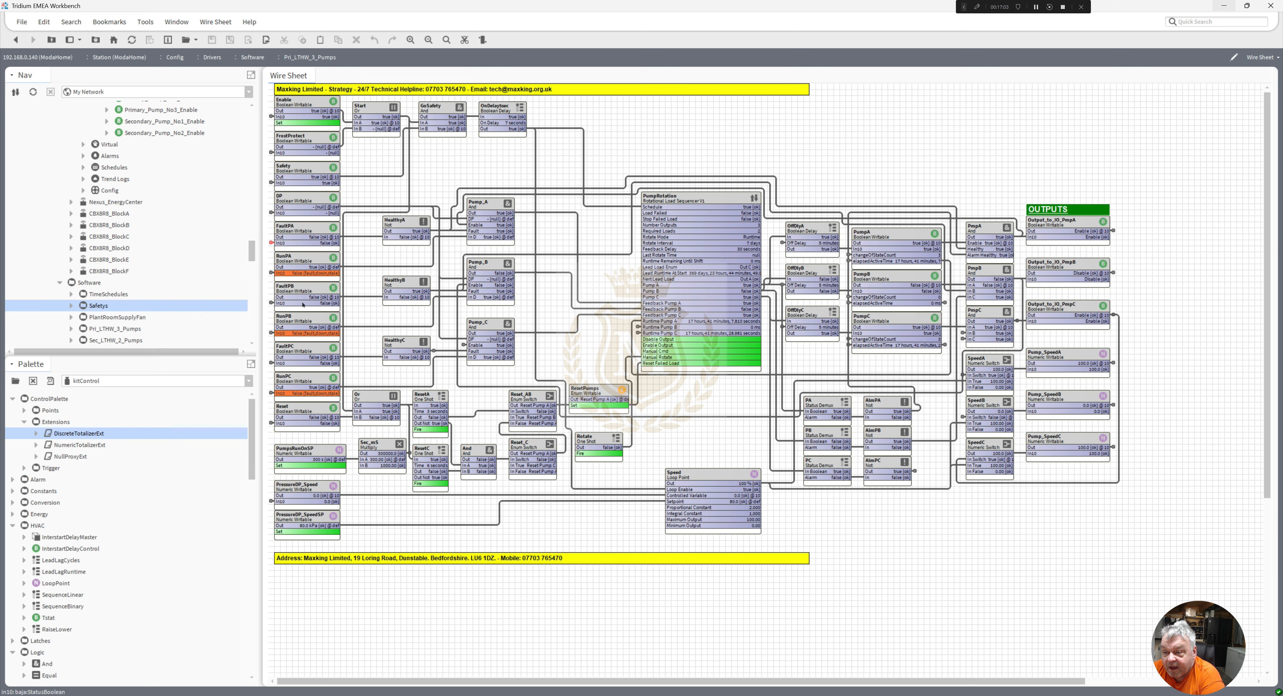
# Examine the pump run-on setpoint and pump A's off delay, then trace the pressure, setpoint and enable links into the Speed loop
pyautogui.click(314, 455)
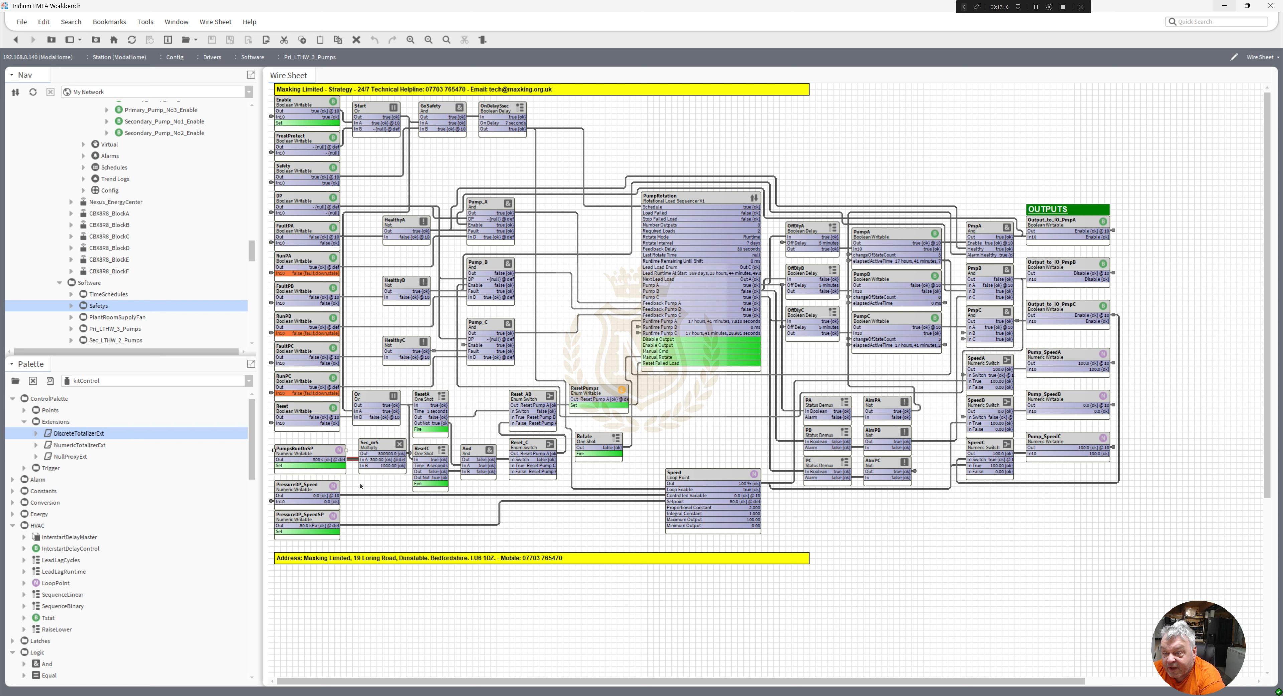
pyautogui.click(782, 243)
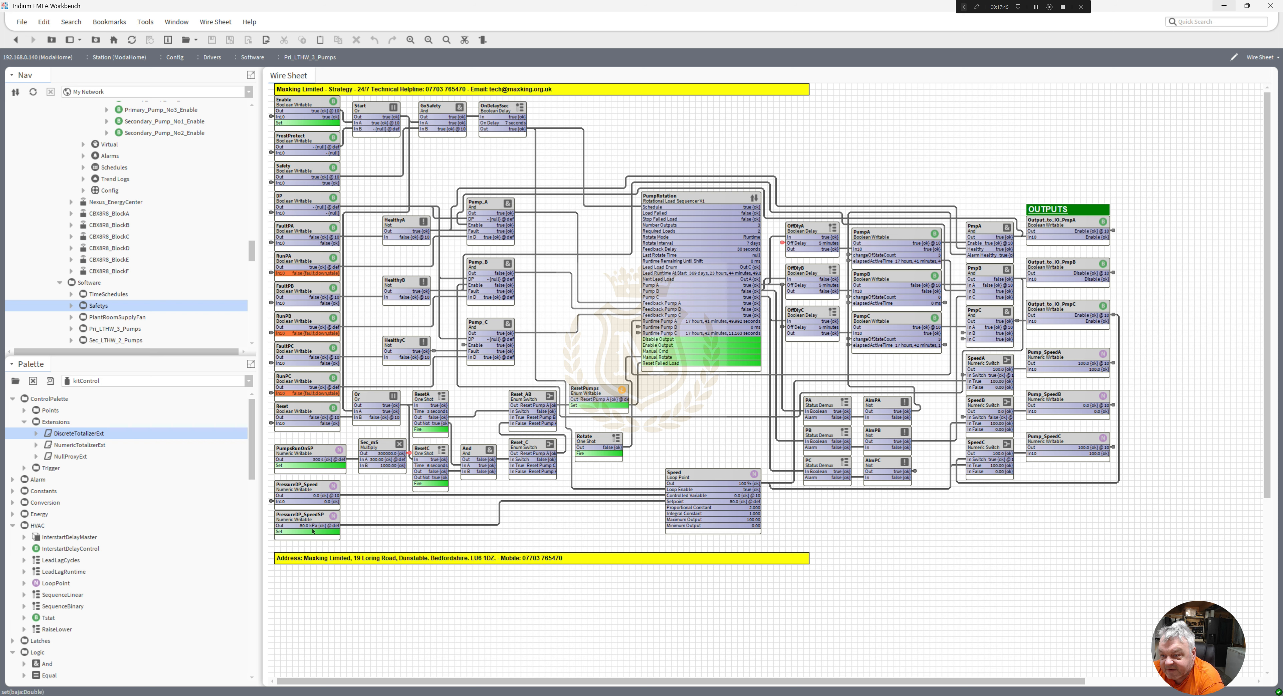
pyautogui.click(307, 490)
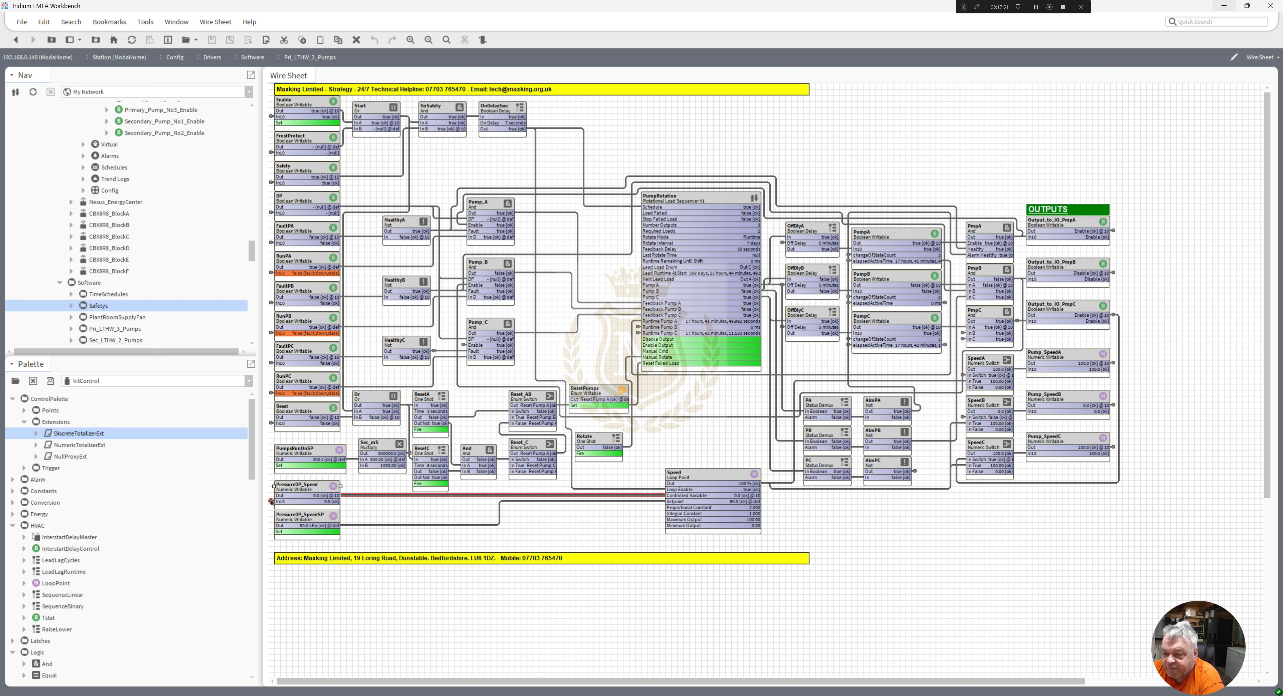
pyautogui.click(668, 488)
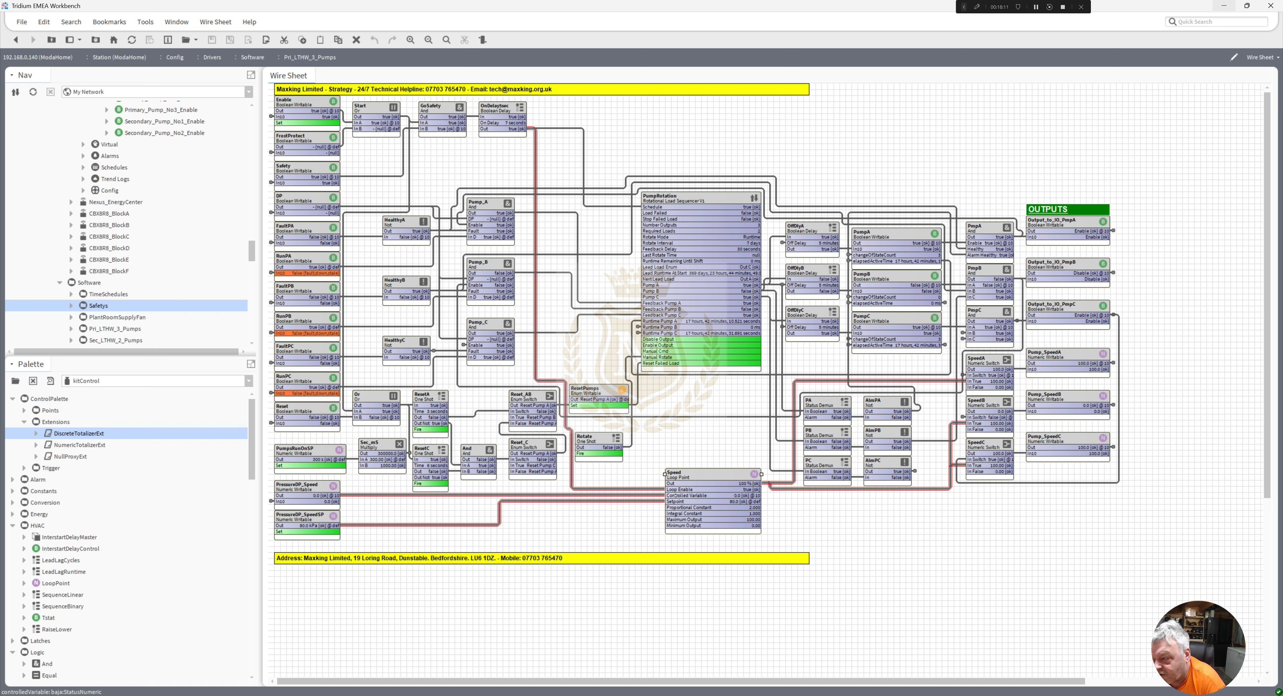
pyautogui.click(662, 489)
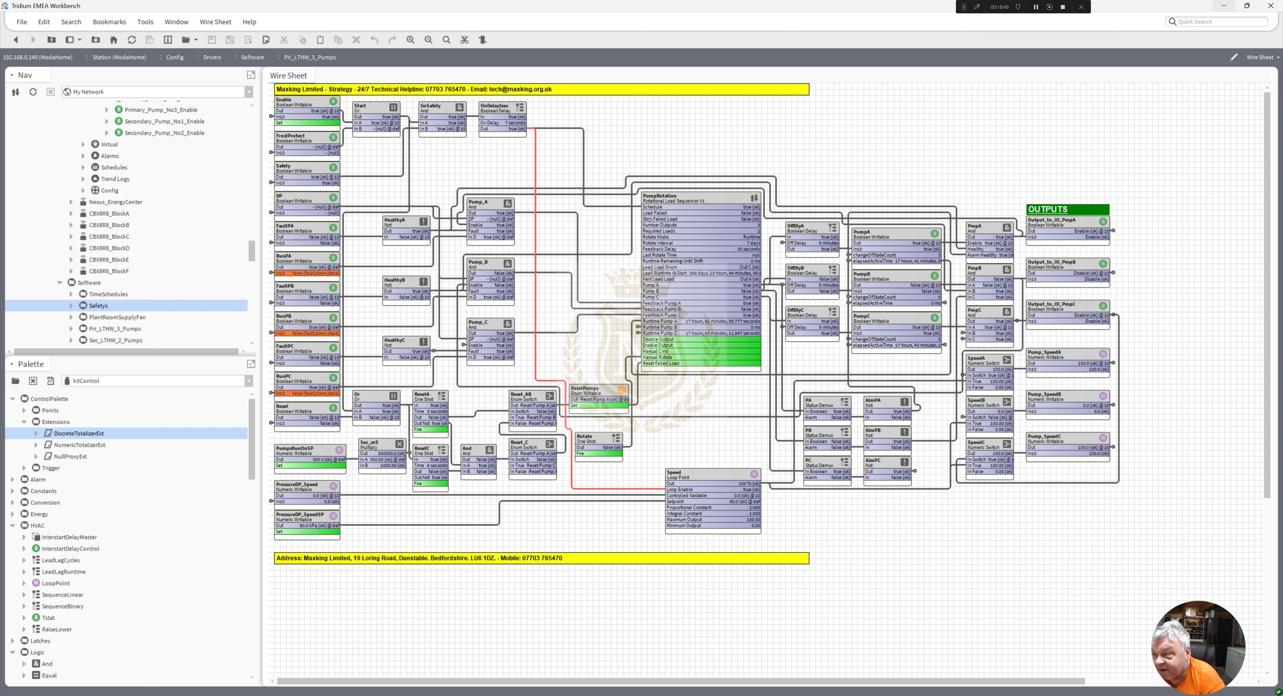
# Trace PumpRotation's links to the pump logic, and examine the PumpC point's runtime feedback to it
pyautogui.click(686, 203)
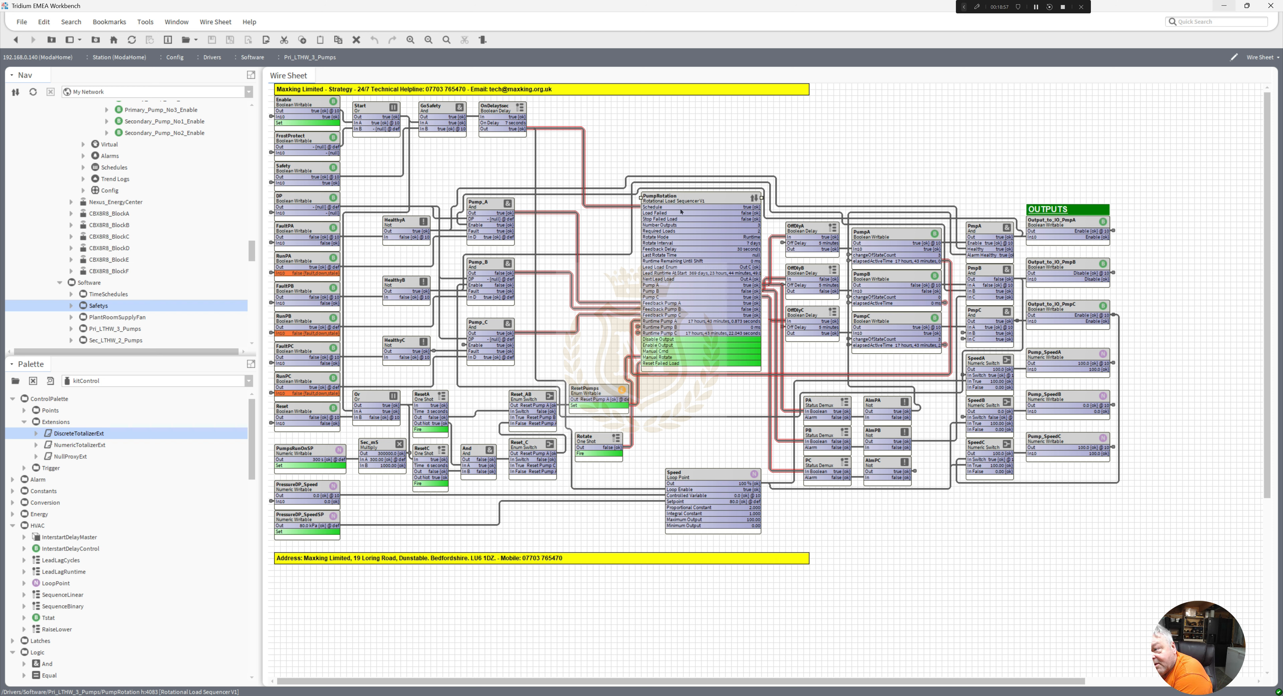
pyautogui.click(633, 309)
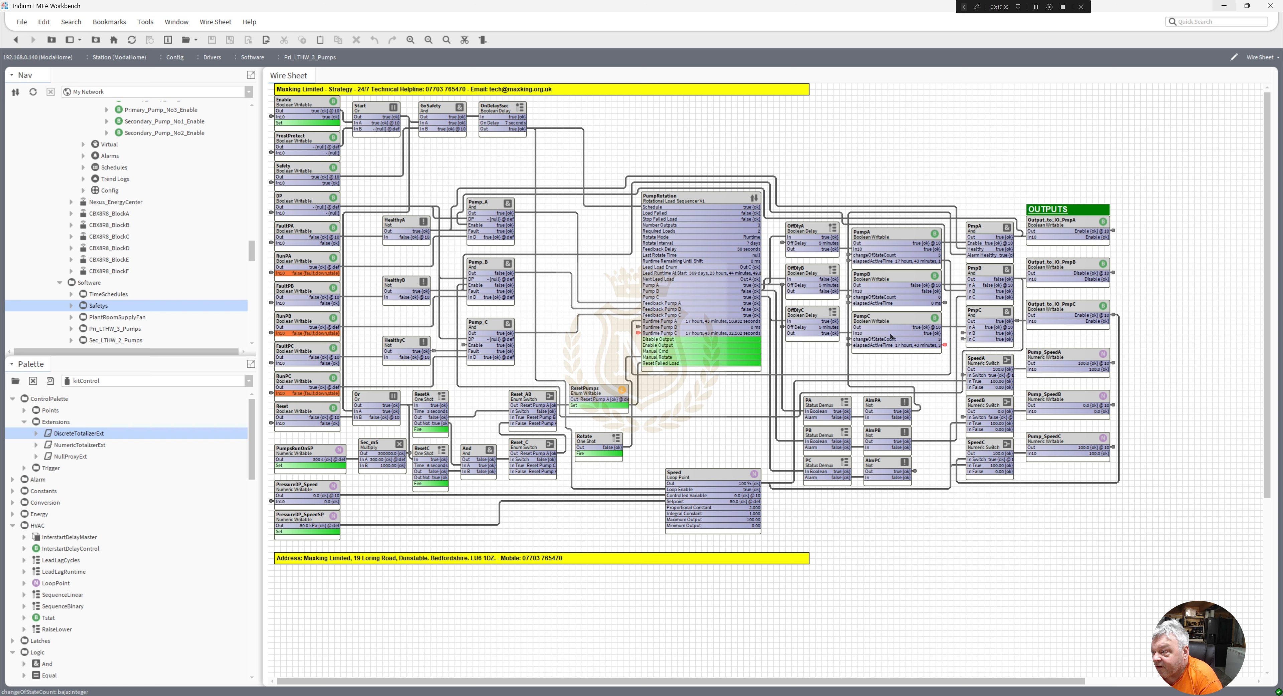
pyautogui.click(902, 334)
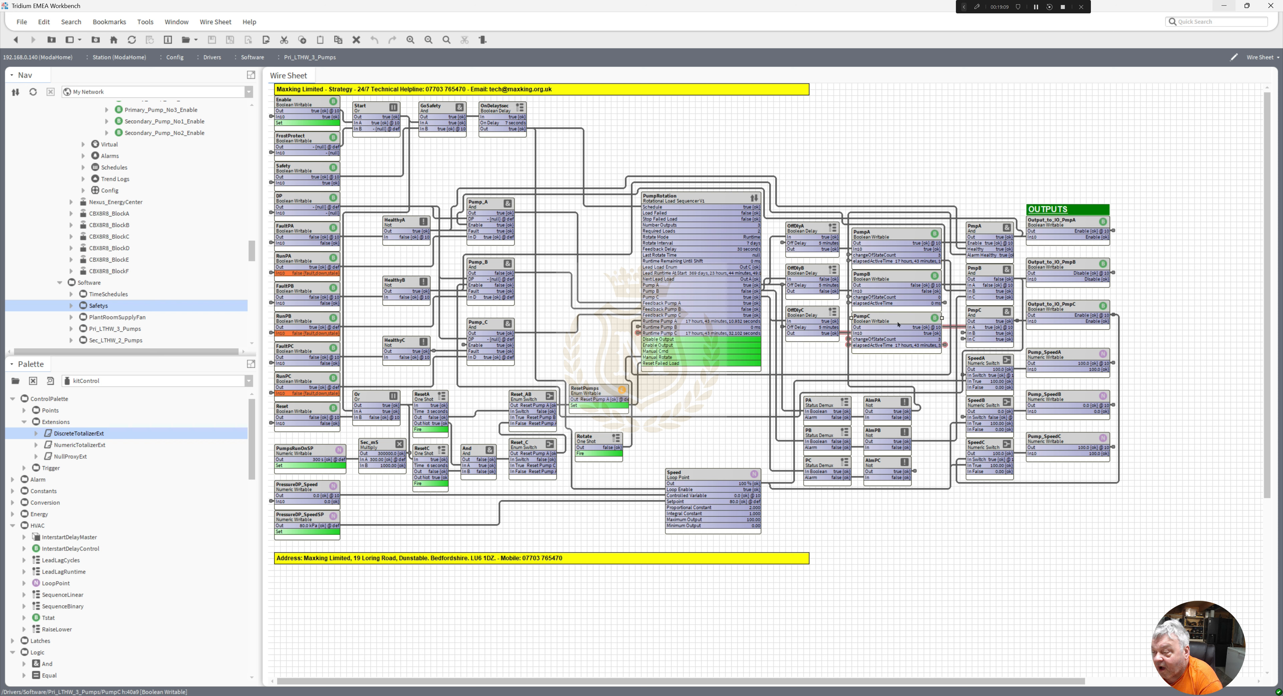
# Examine the PumpB point's links and PumpRotation's rotation and runtime properties, and return to the Pri_LTHW_3_Pumps wire sheet
pyautogui.click(889, 285)
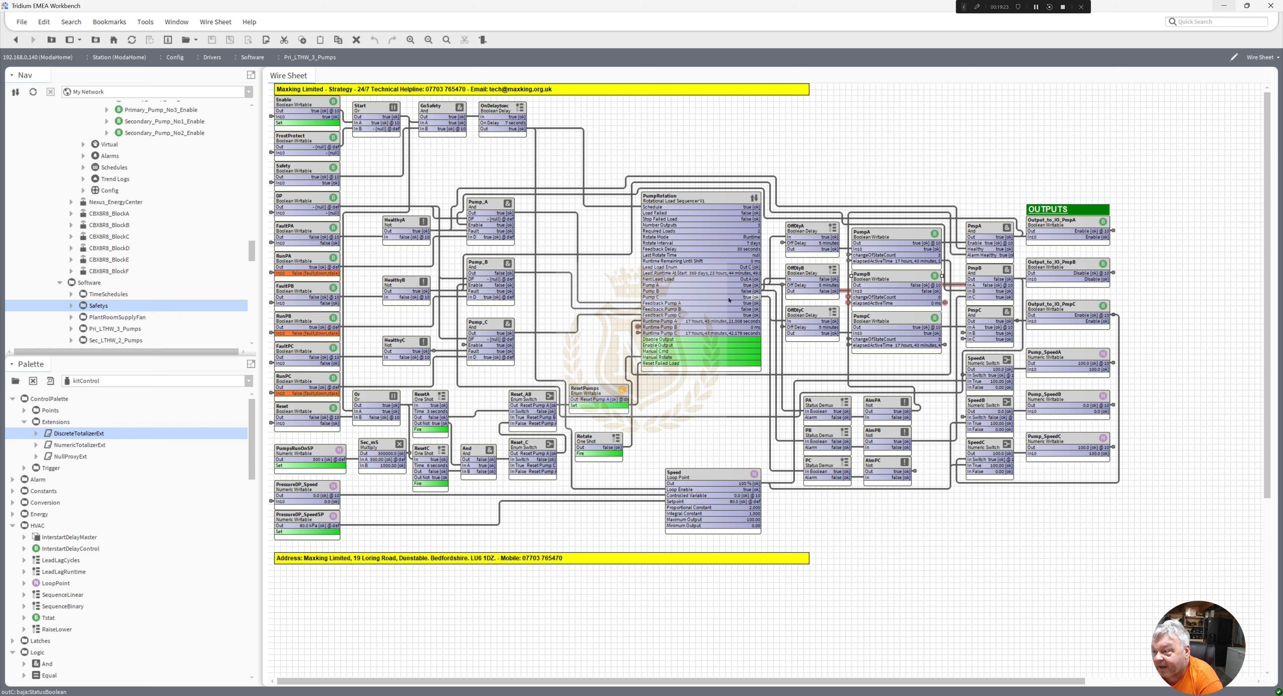
pyautogui.doubleClick(704, 248)
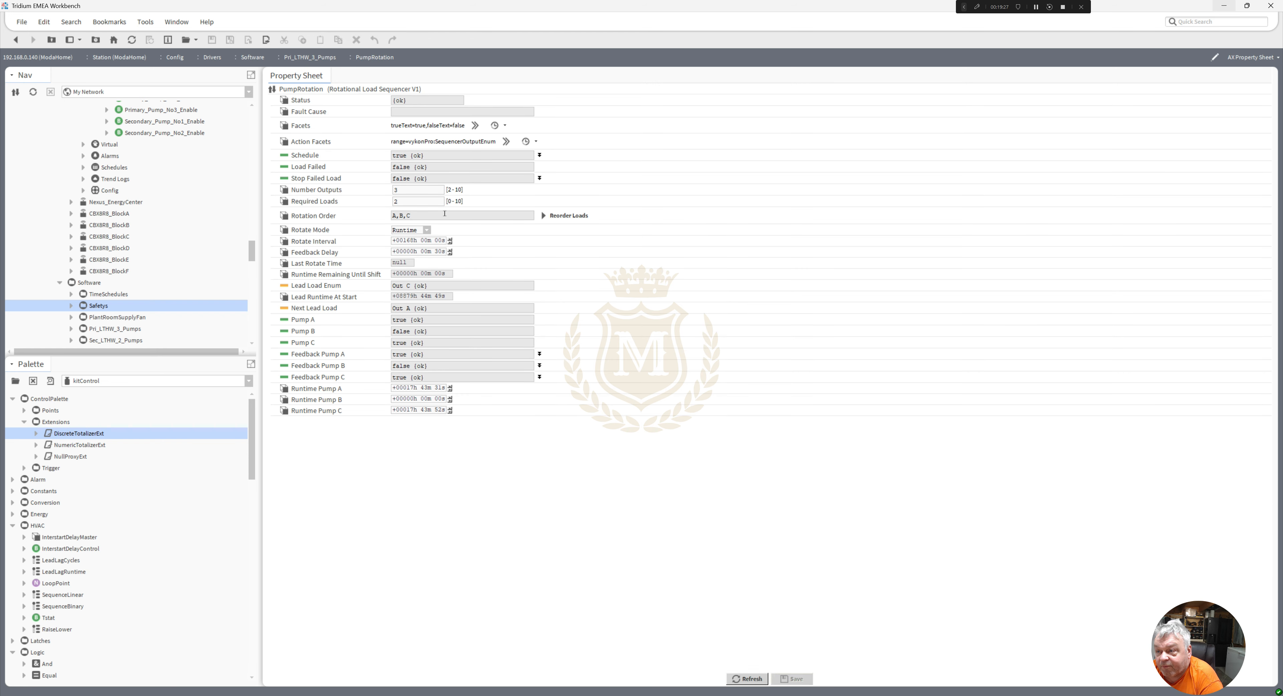
pyautogui.click(15, 39)
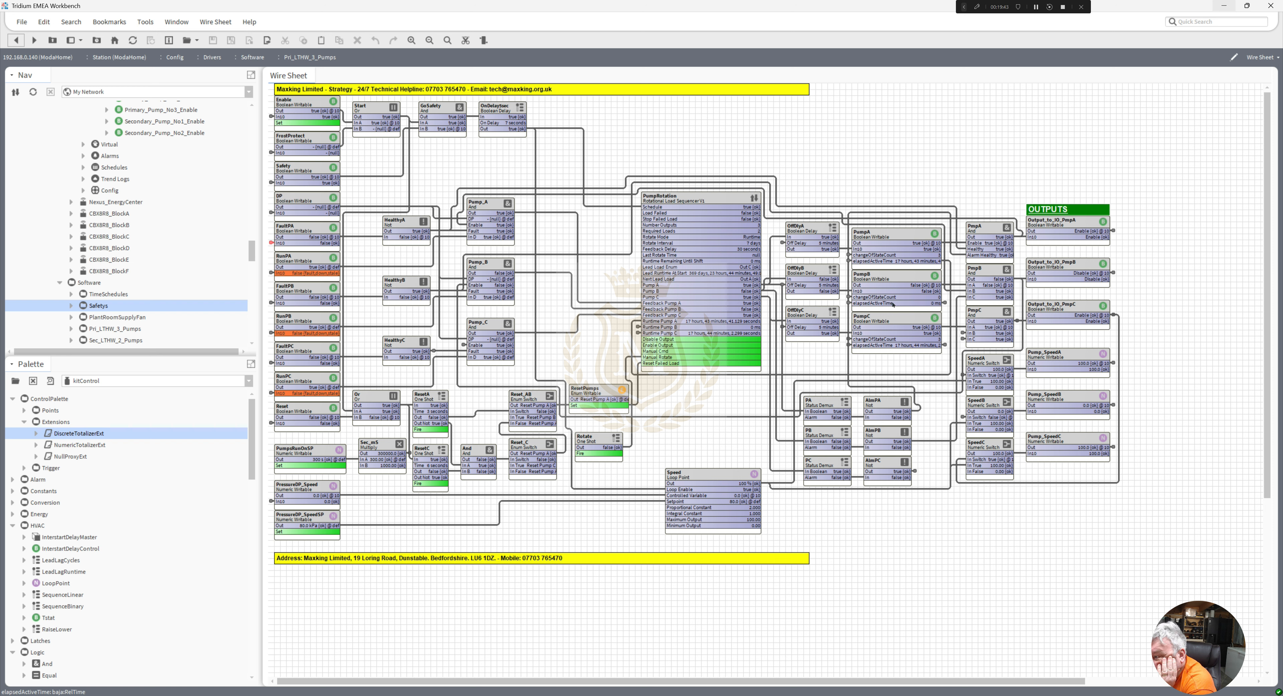
# Trace the links from PmpA to the pump A and C output points and the Pump_SpeedA output
pyautogui.click(987, 232)
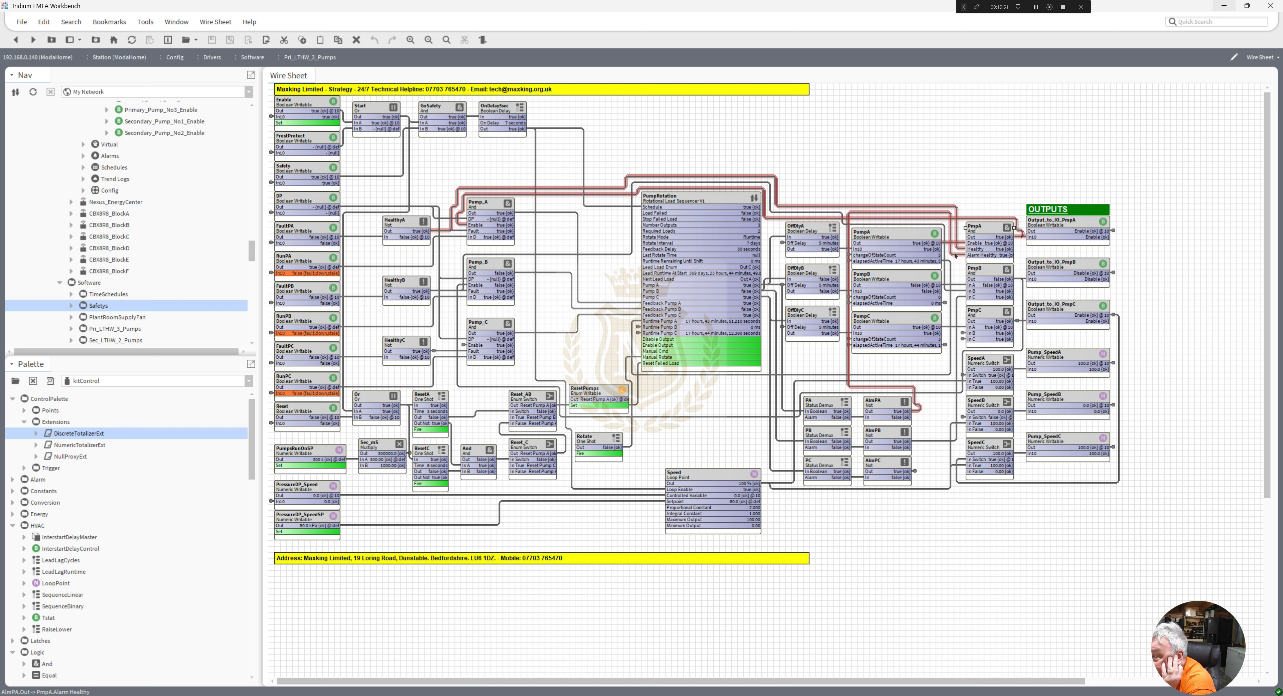
pyautogui.click(1070, 227)
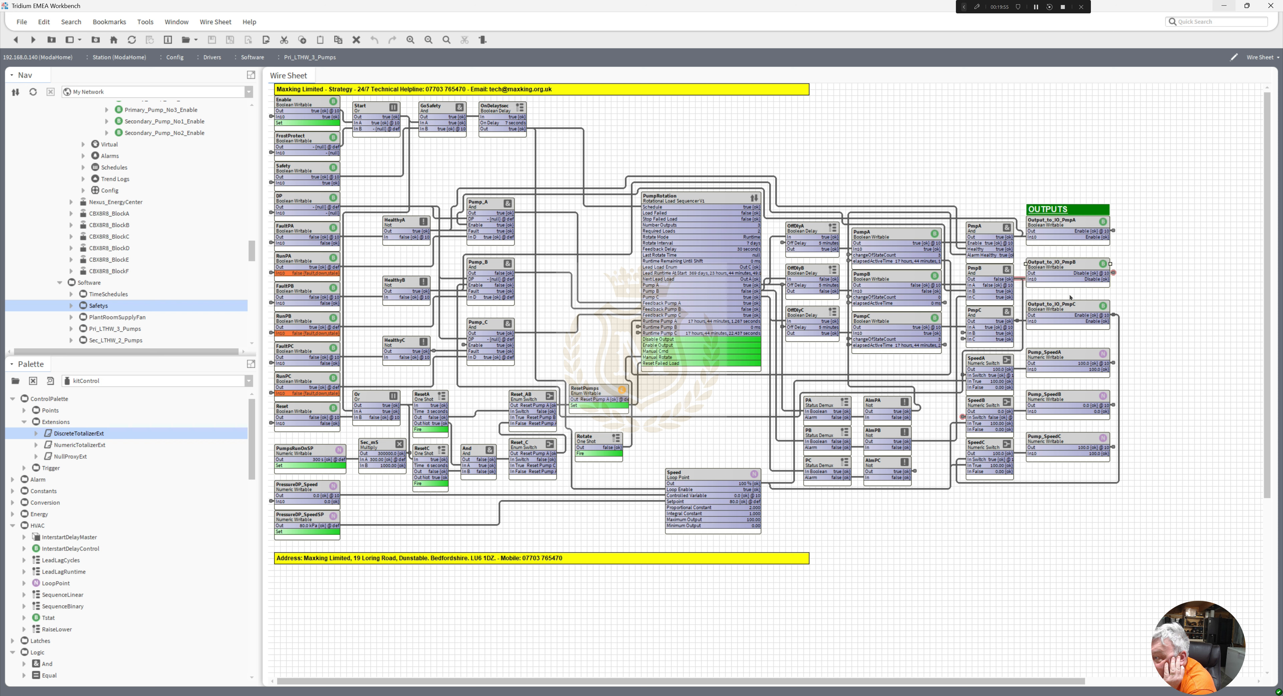
pyautogui.click(1068, 309)
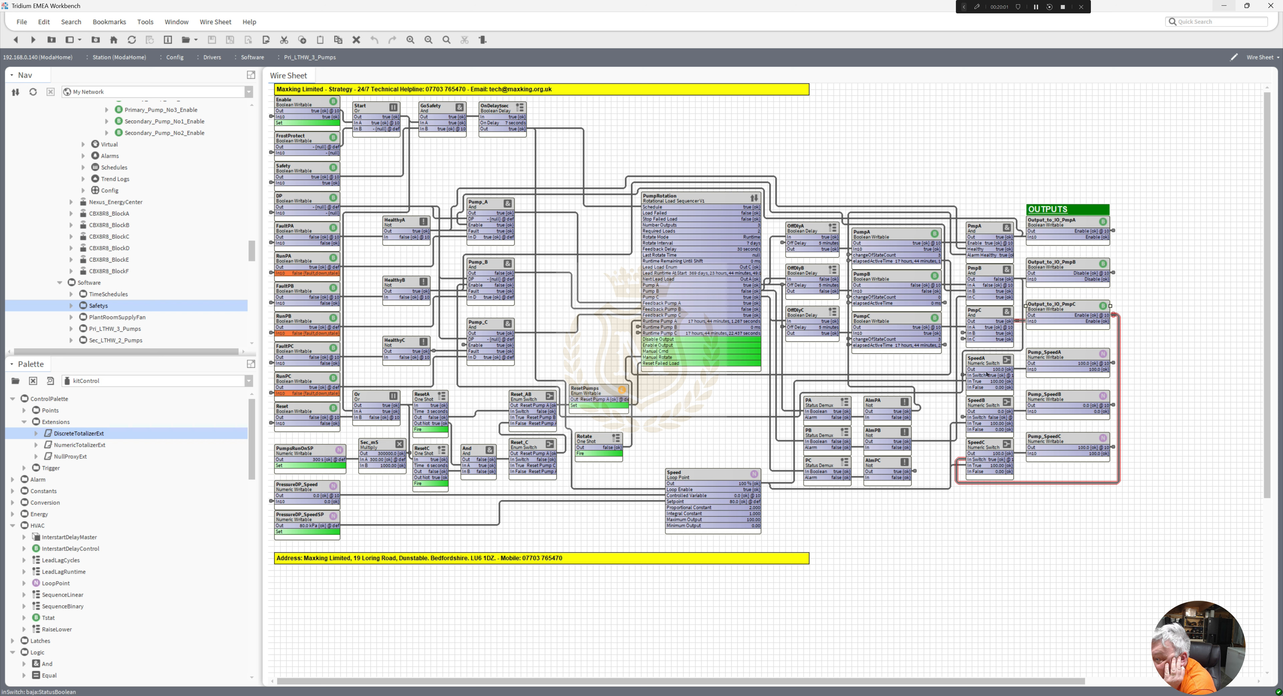
pyautogui.click(1055, 362)
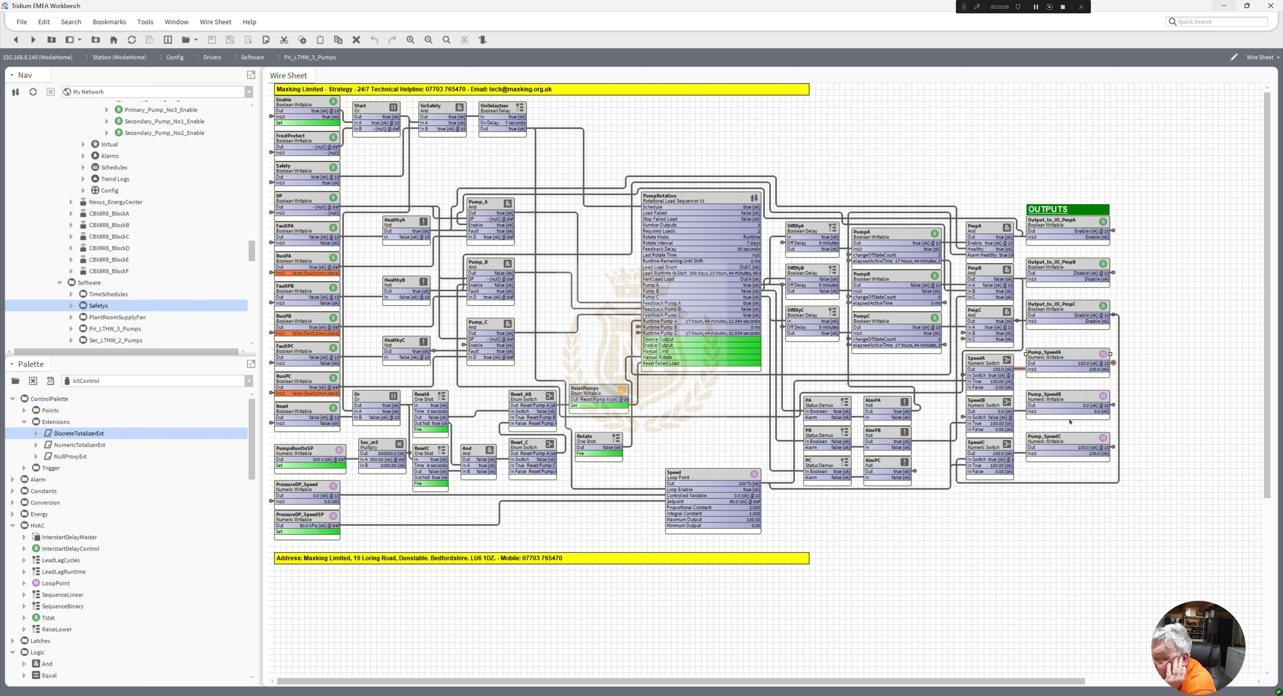
# Trace the links of the SpeedA switch to the Speed loop and pump outputs, and AlmPA's link to PmpA
pyautogui.moveTo(1005, 359); pyautogui.dragTo(1006, 360)
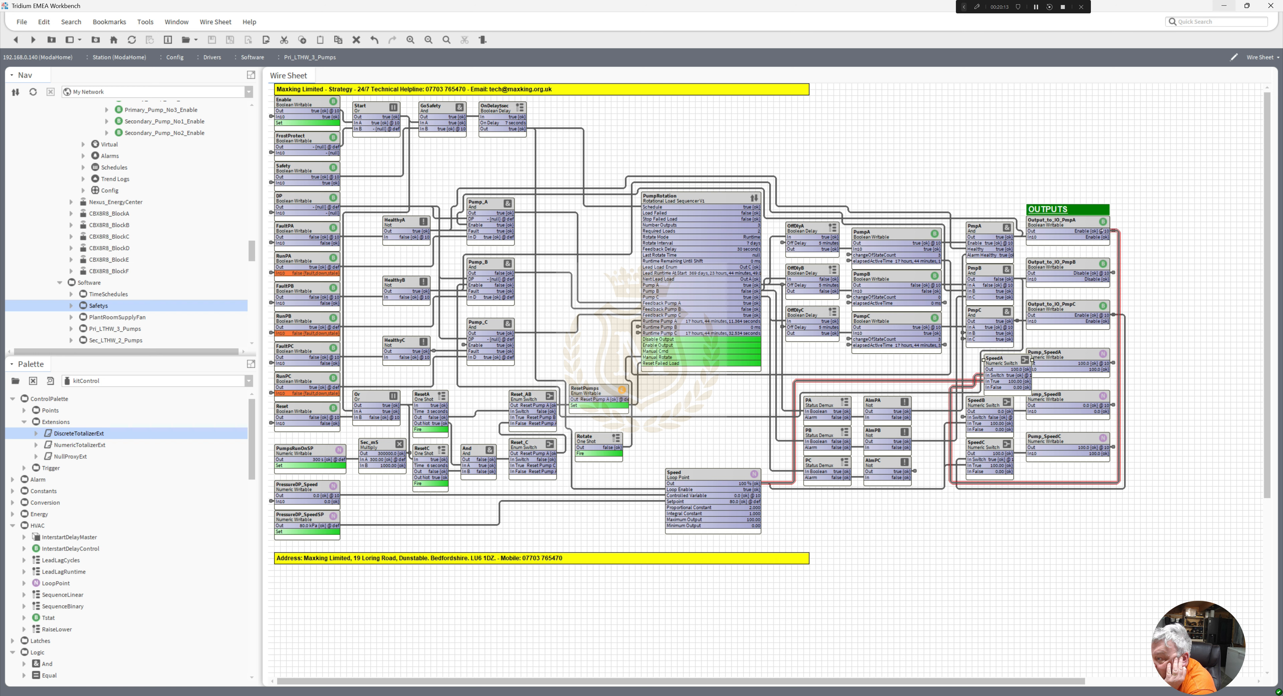
pyautogui.moveTo(1001, 362); pyautogui.dragTo(985, 362)
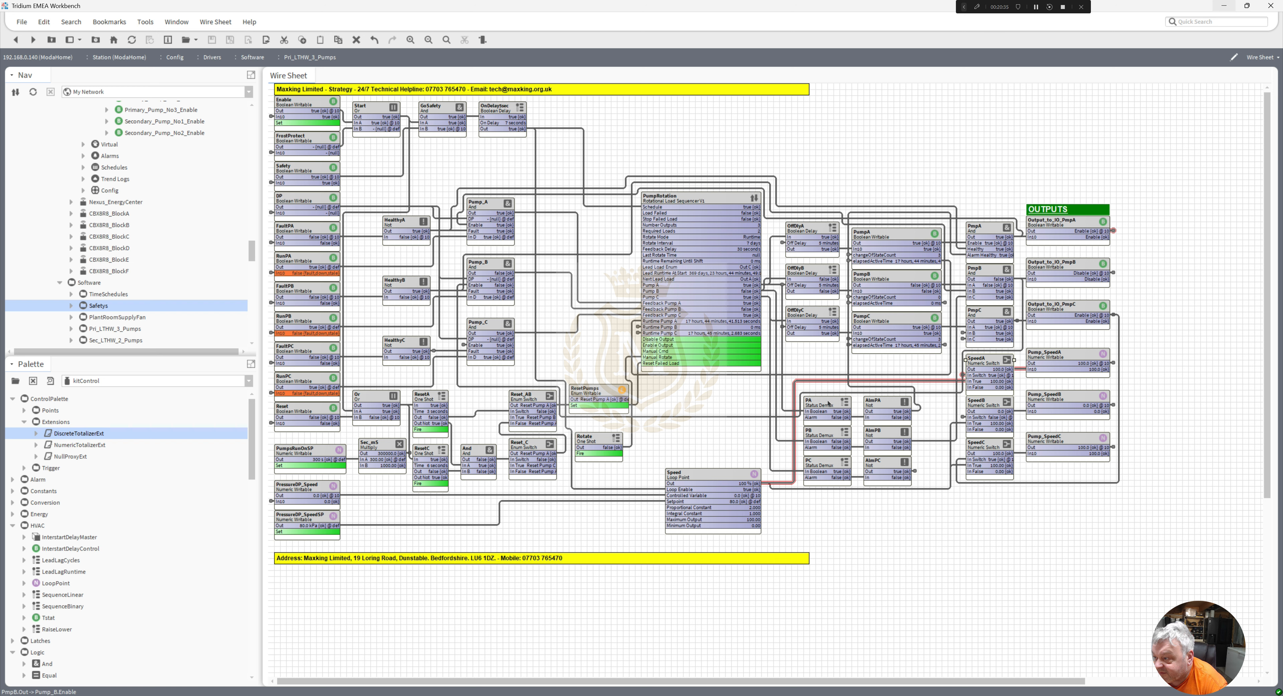
pyautogui.click(919, 407)
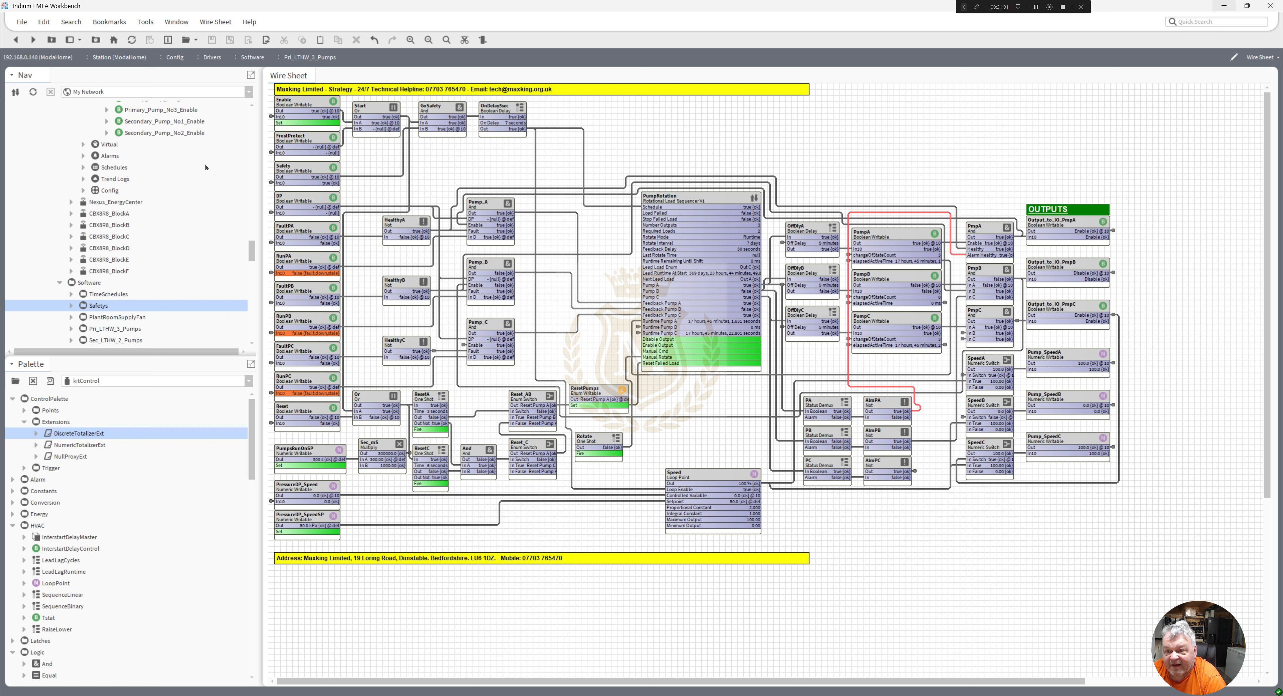
# Review the Sec_LTHW_2_Pumps wire sheet, return to the Software wire sheet and open RiserPressures
pyautogui.click(15, 44)
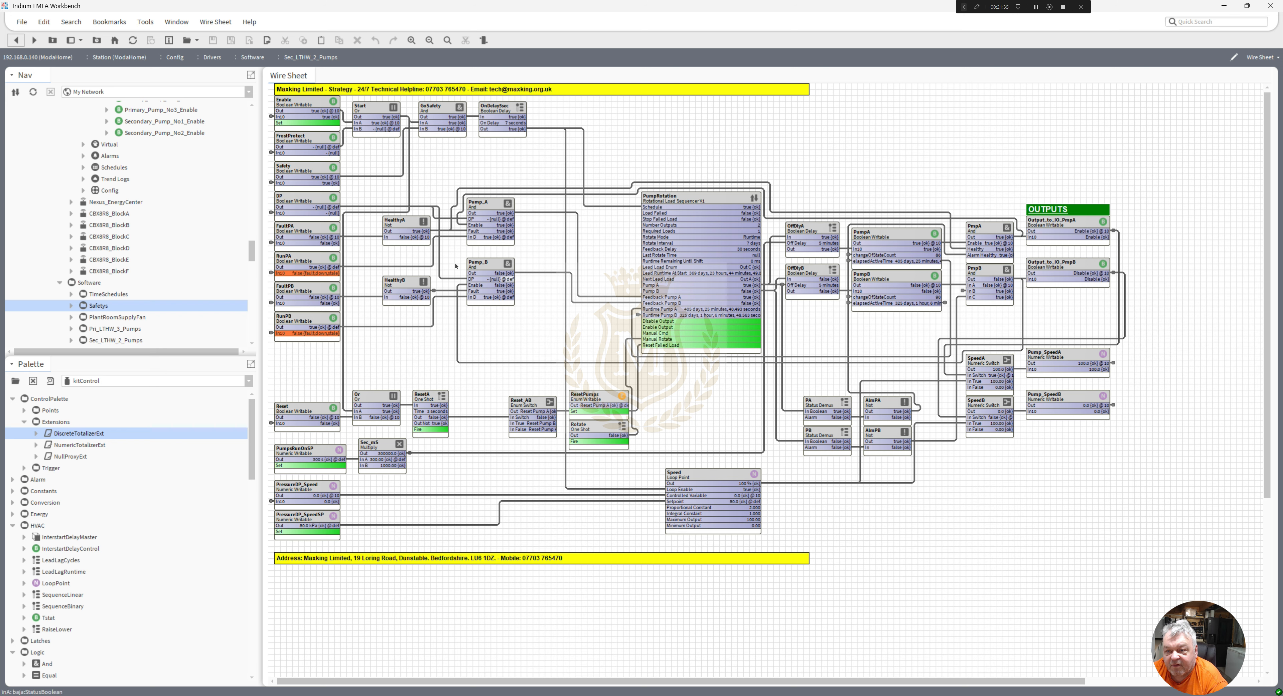
pyautogui.click(16, 40)
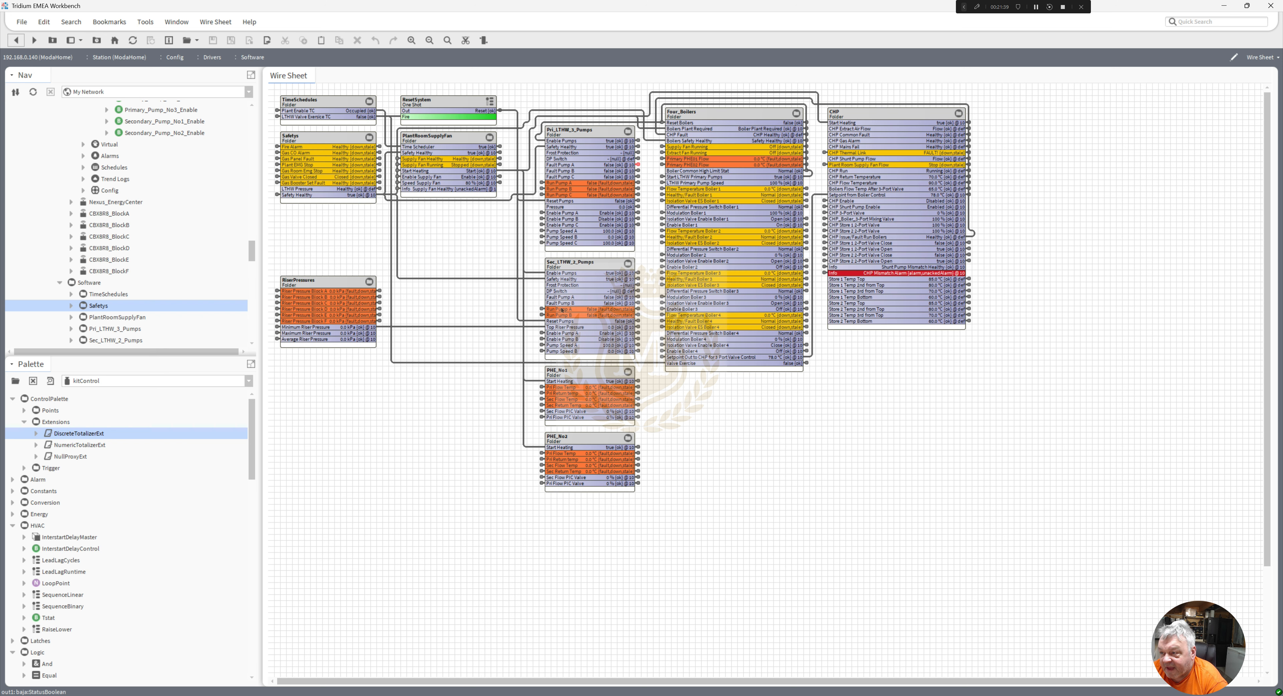
pyautogui.doubleClick(298, 307)
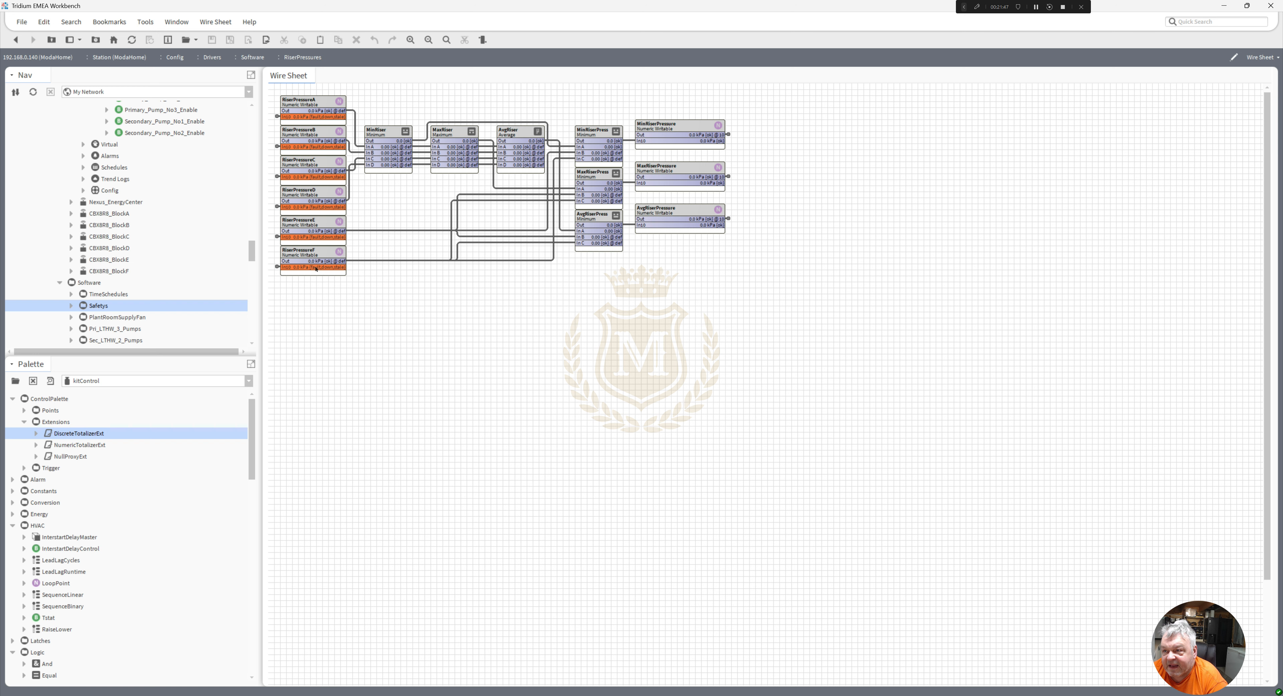
# Trace the minimum, maximum and average riser pressure blocks to their output points, and follow AvgRiserPressure to its pin on the Software wire sheet
pyautogui.click(375, 134)
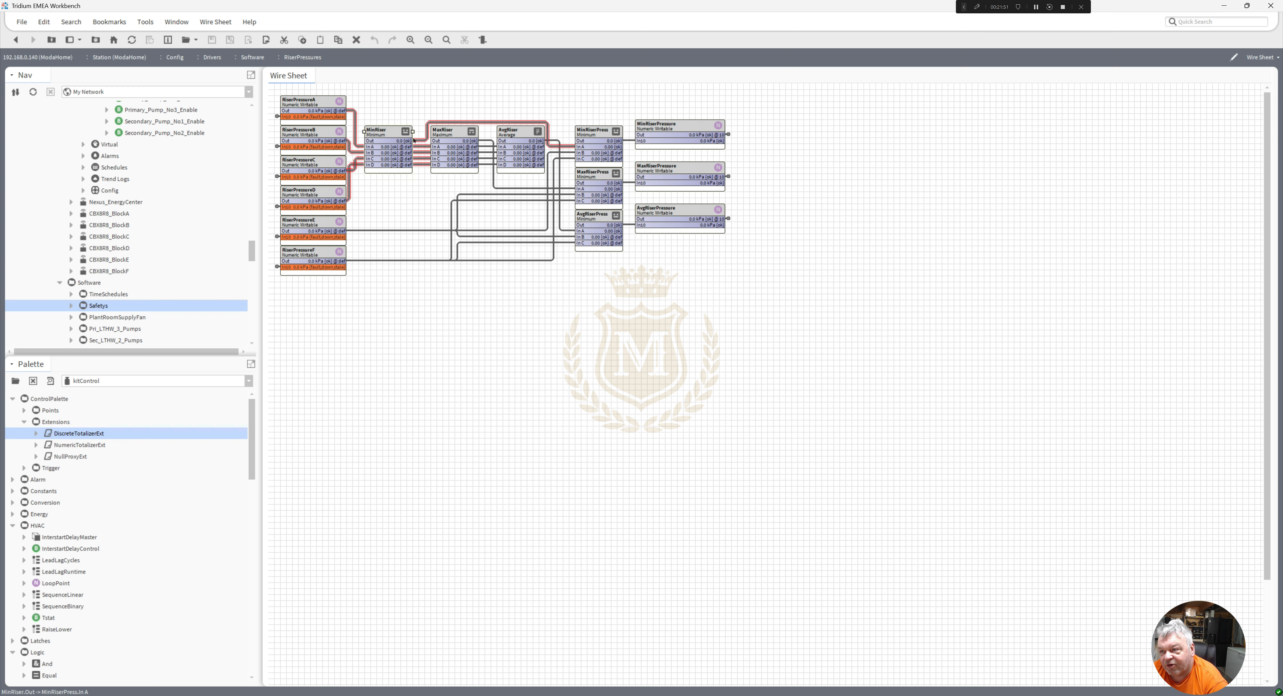
pyautogui.click(452, 144)
pyautogui.click(517, 135)
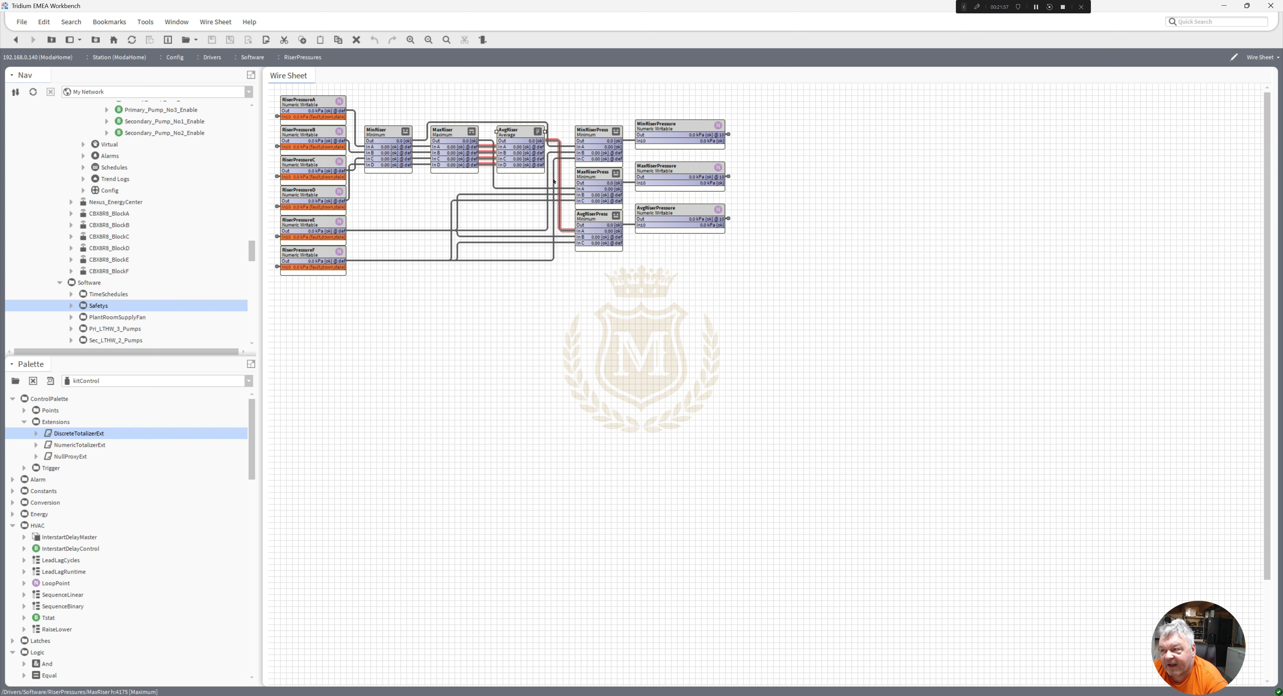
pyautogui.click(674, 142)
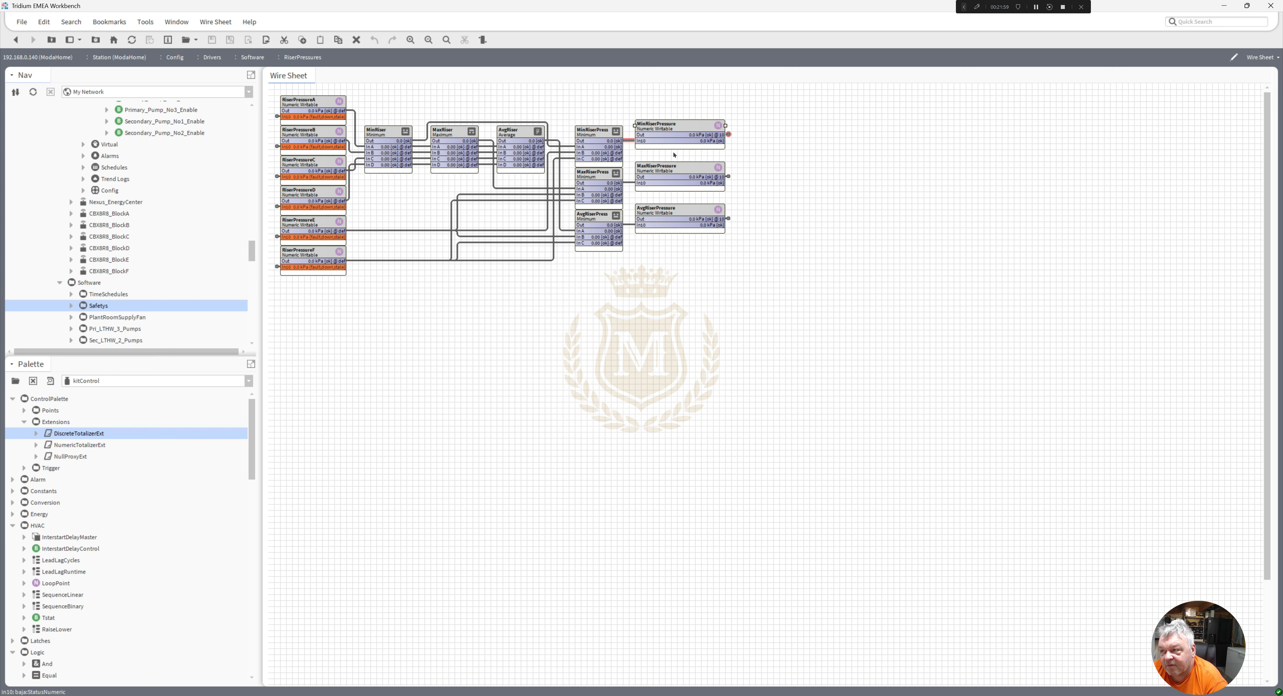
pyautogui.click(675, 181)
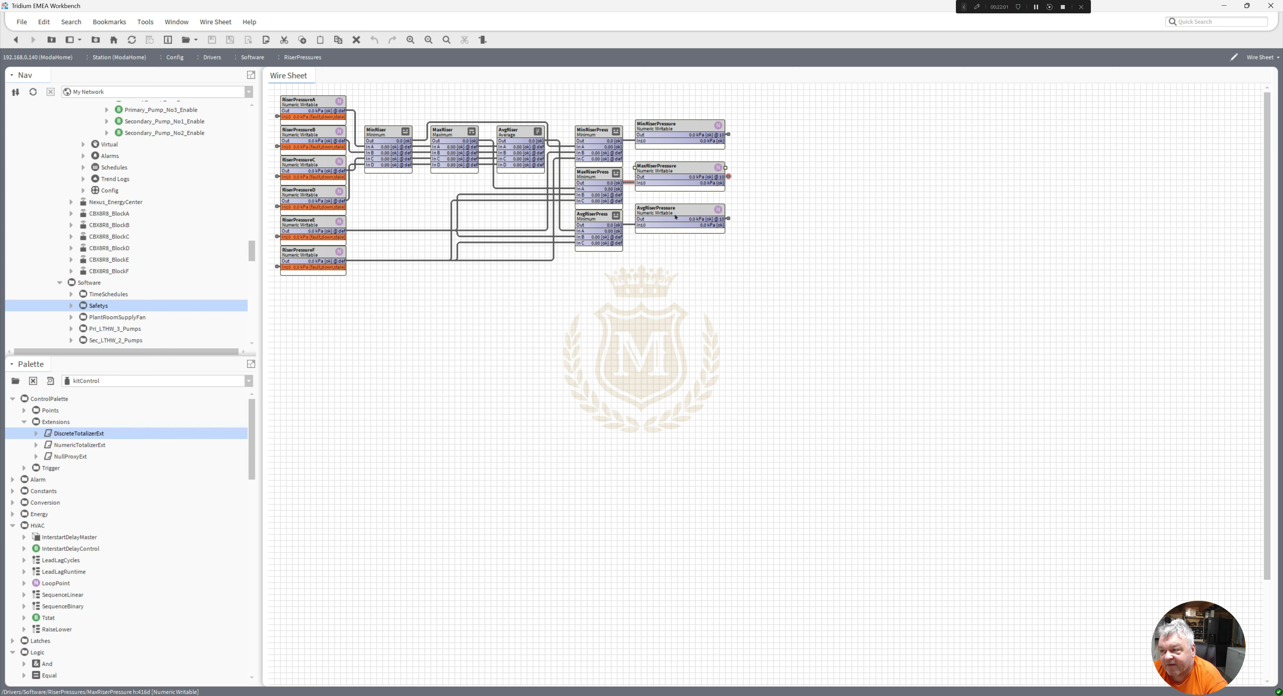
pyautogui.click(675, 216)
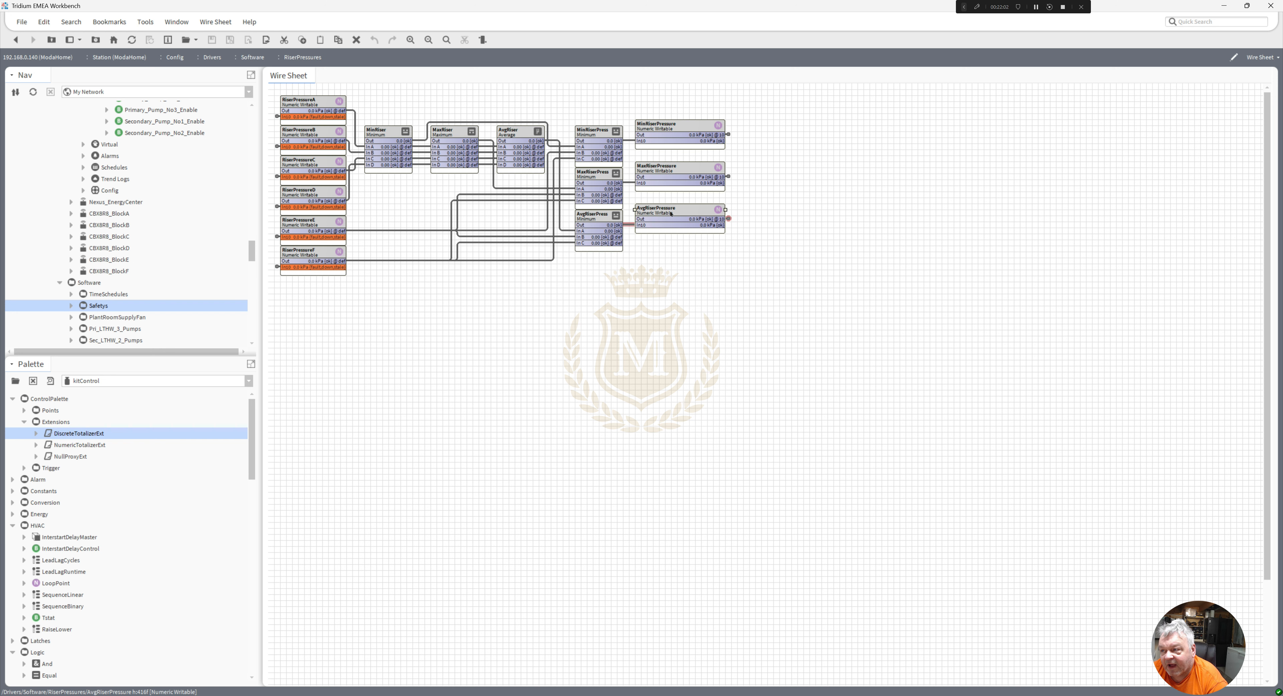
pyautogui.doubleClick(728, 219)
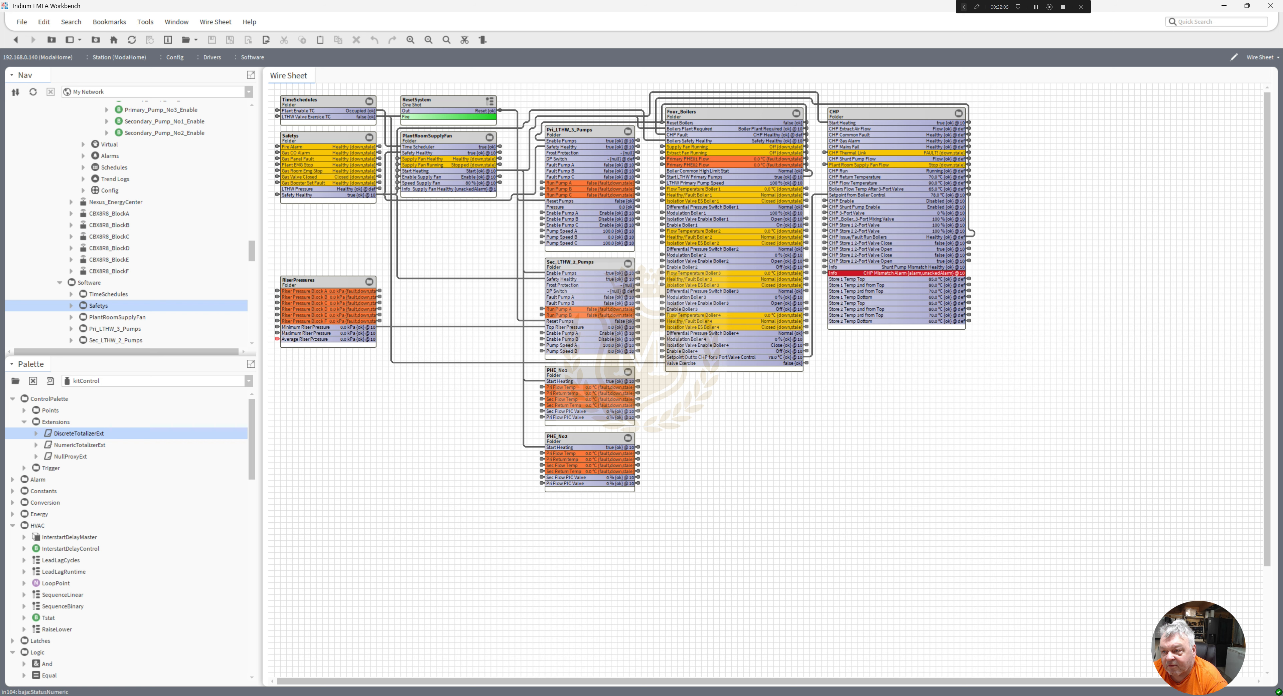
# Trace the minimum riser pressure link into Sec_LTHW_2_Pumps, examine PHE_No1's heating link and open the PHE_No1 wire sheet
pyautogui.click(382, 327)
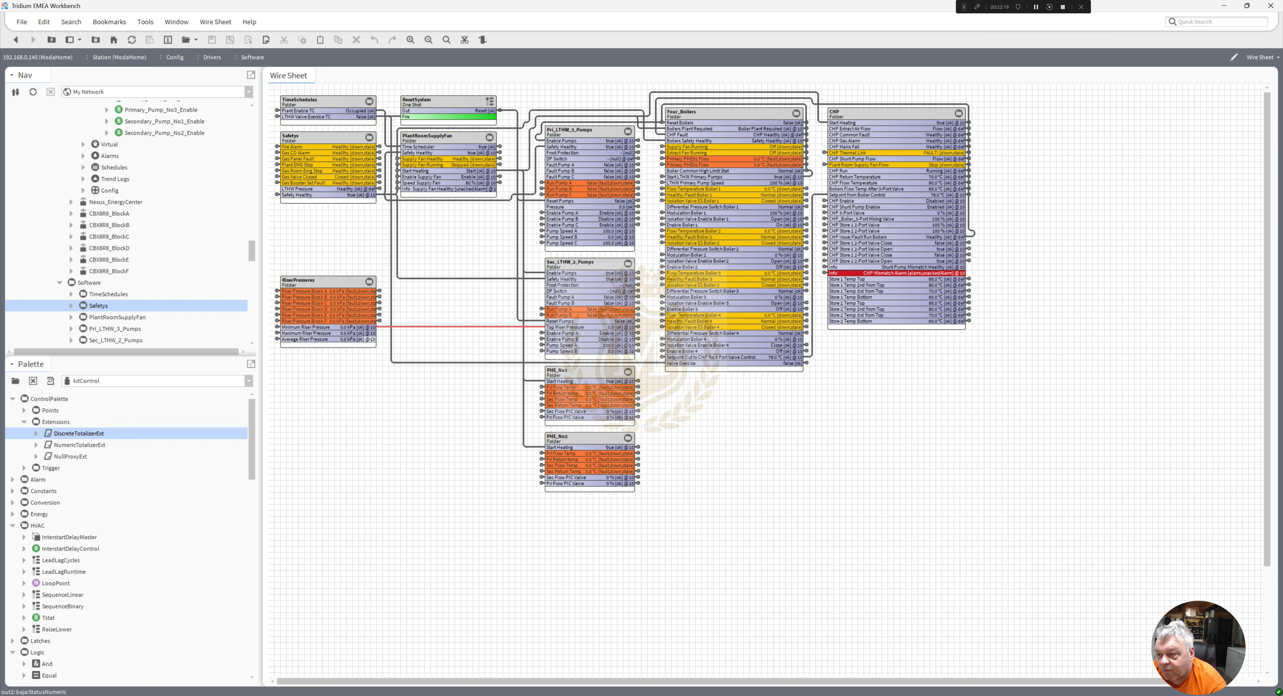
pyautogui.click(576, 321)
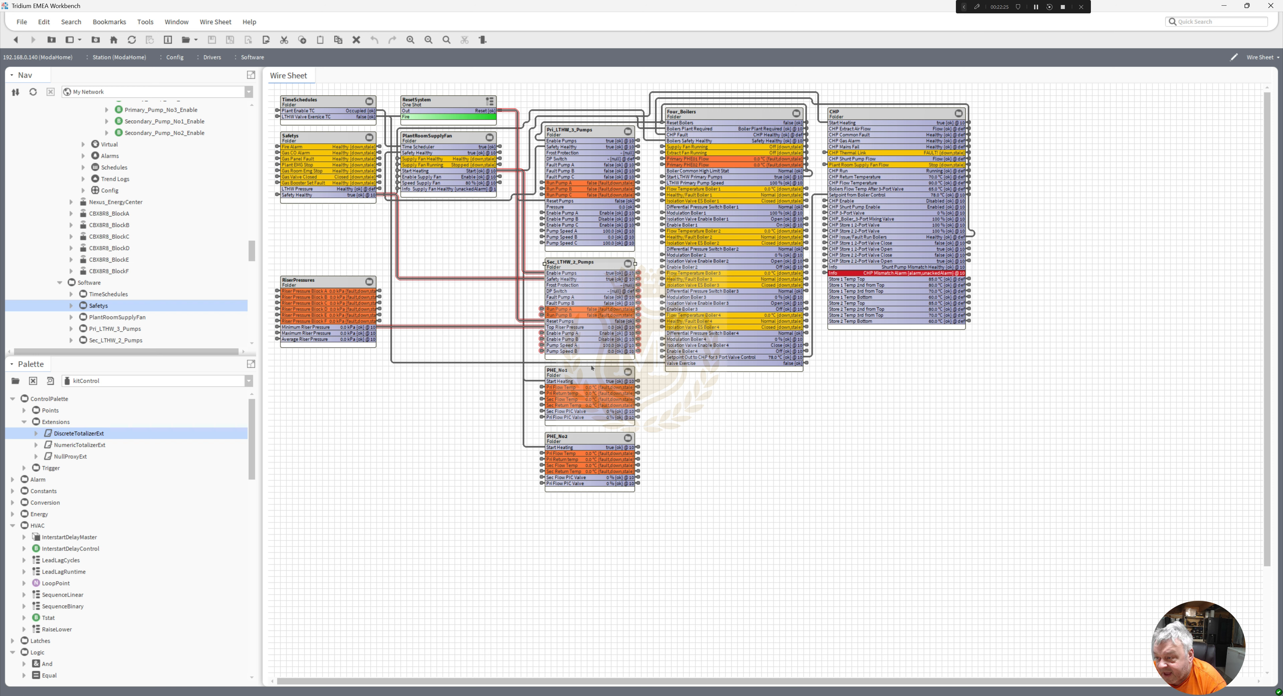
pyautogui.click(589, 379)
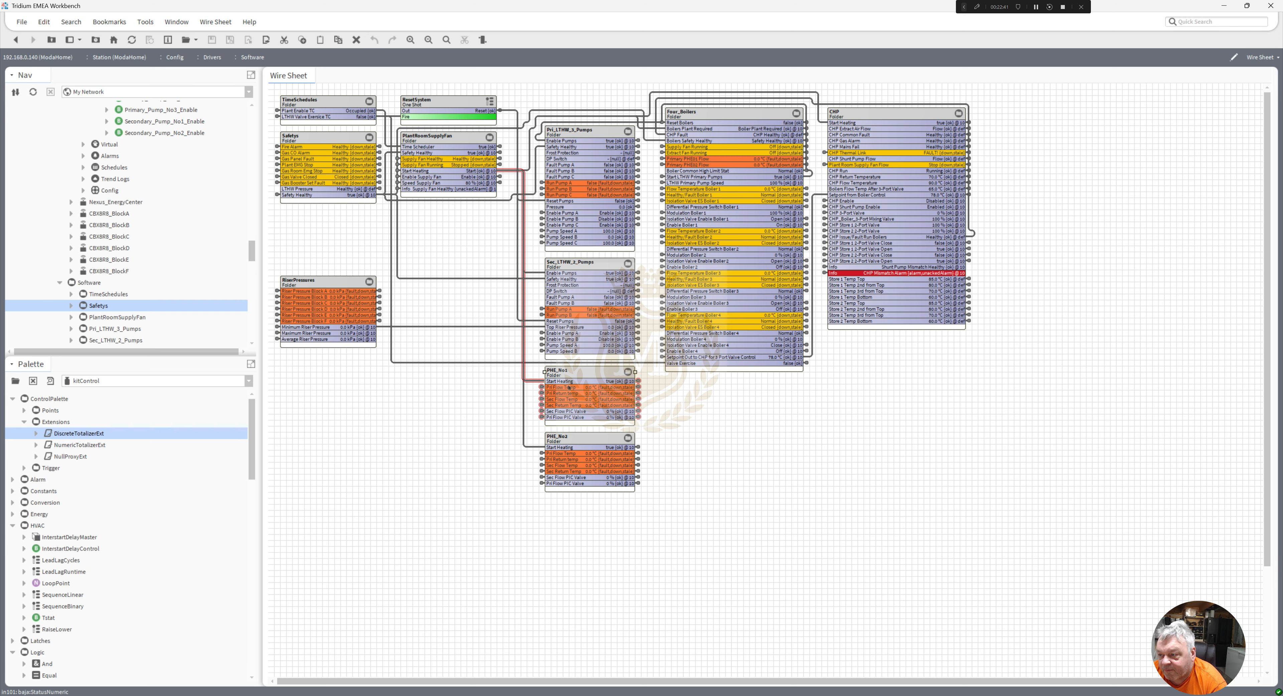
pyautogui.doubleClick(568, 388)
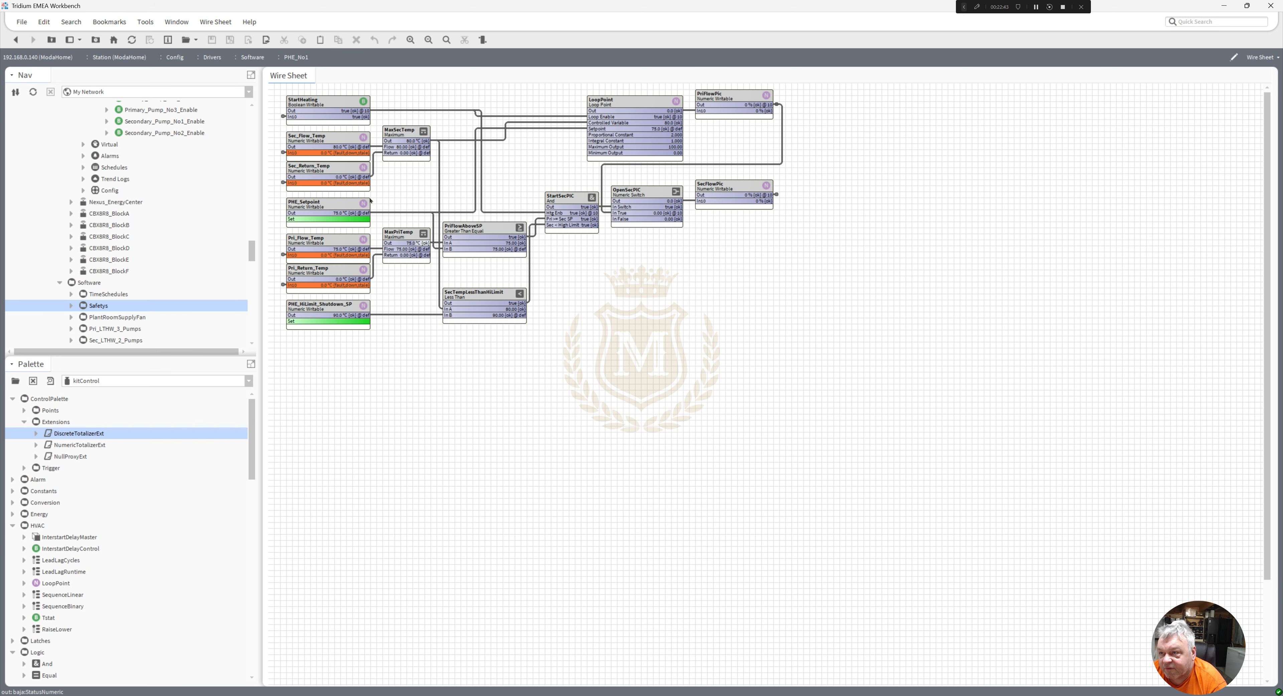
# Trace the StartHeating, MaxSecTemp and PHE_Setpoint links into PHE_No1's LoopPoint
pyautogui.click(314, 110)
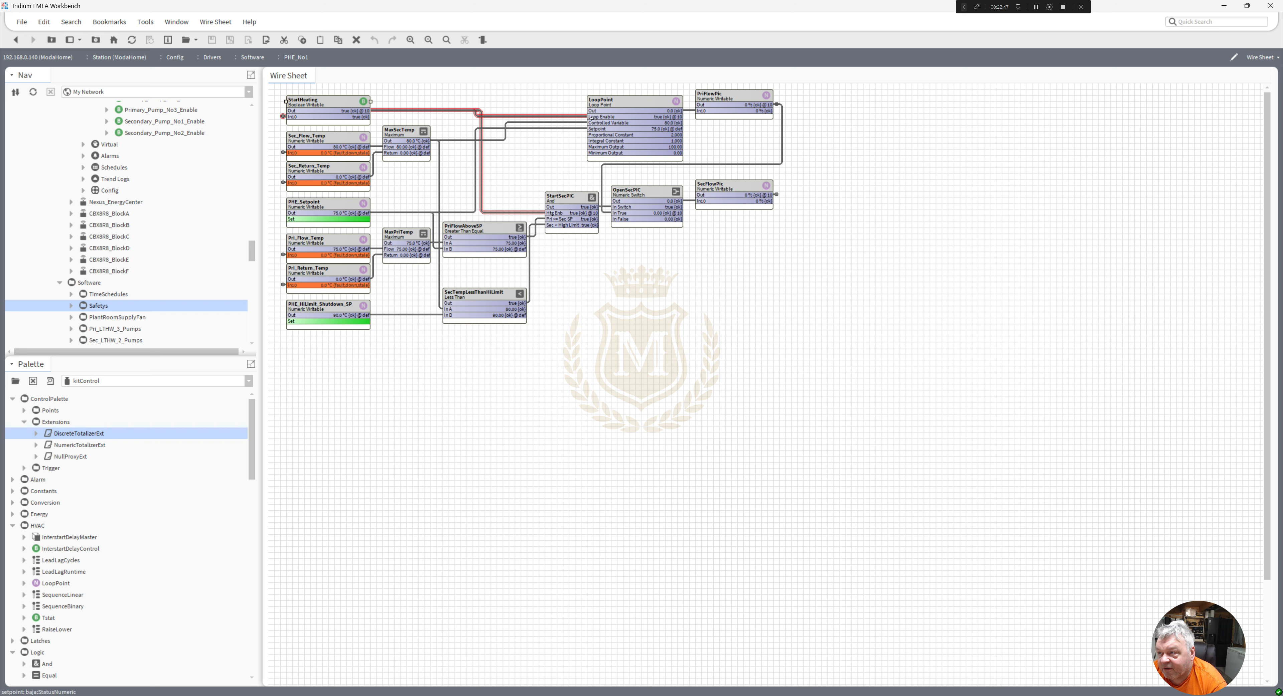
pyautogui.click(455, 141)
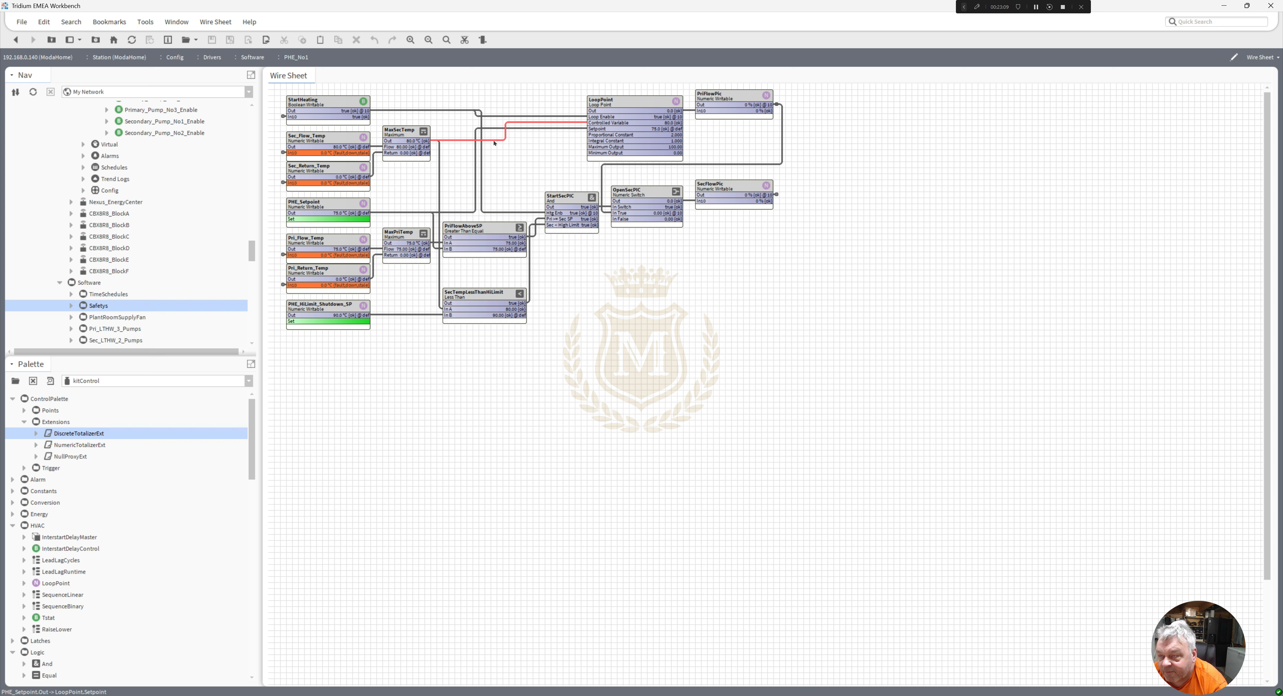
pyautogui.click(579, 129)
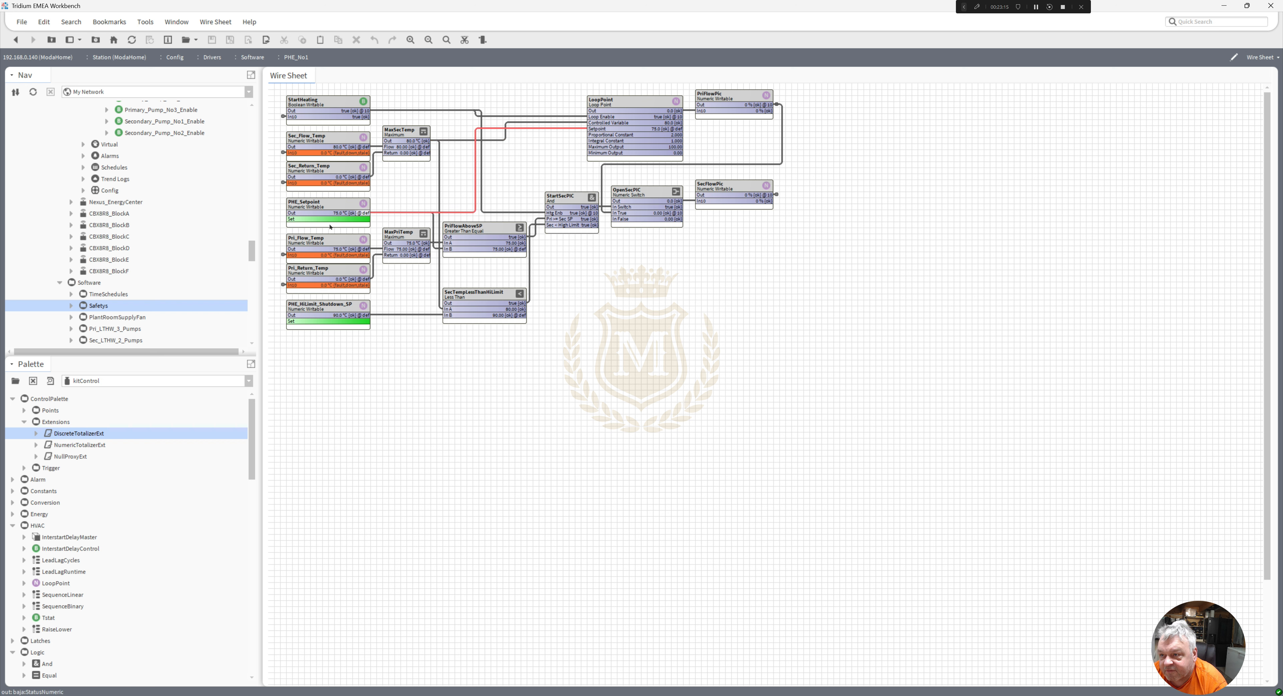
pyautogui.click(321, 208)
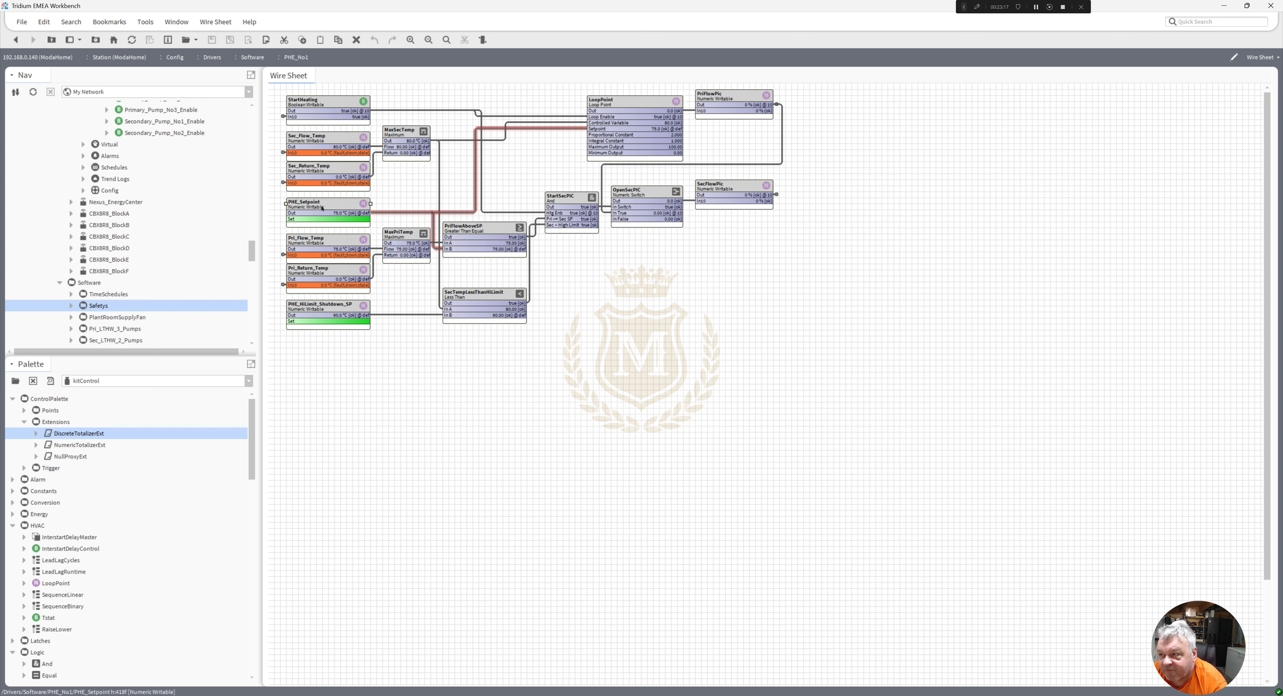
# Trace the PriFlowPic output link, and the high-limit shutdown setpoint and MaxSecTemp links into the secondary high-limit comparison
pyautogui.click(727, 95)
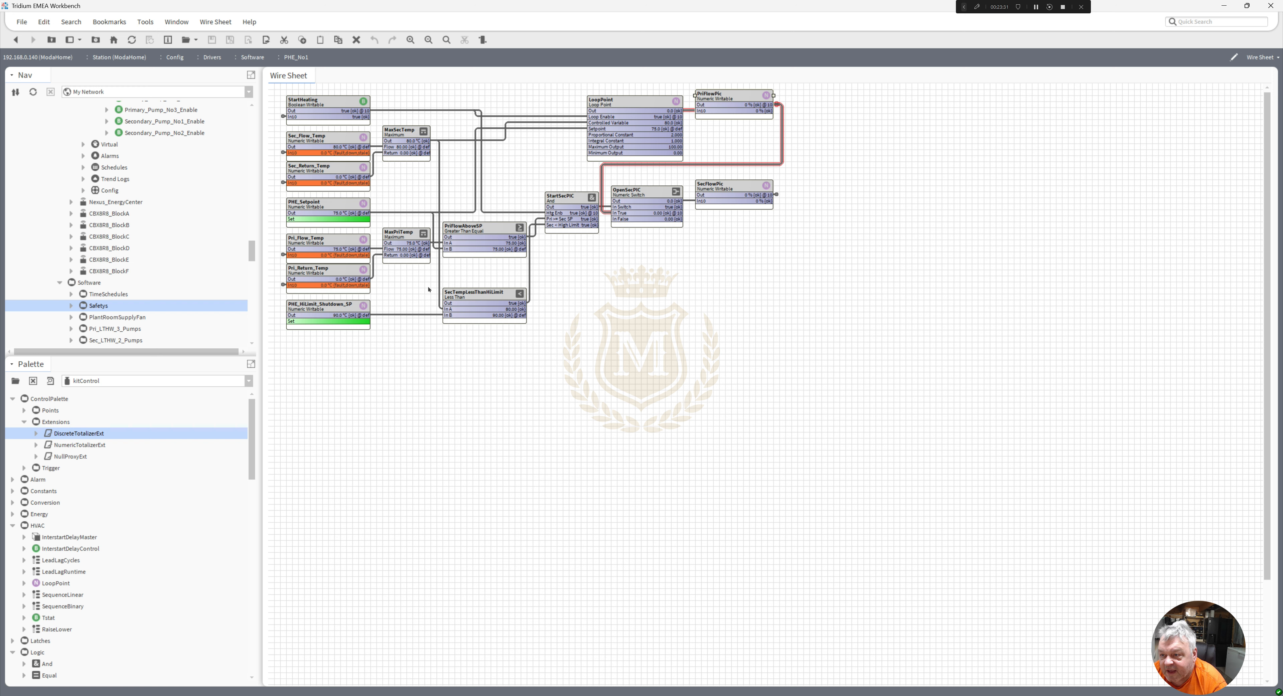
pyautogui.click(349, 323)
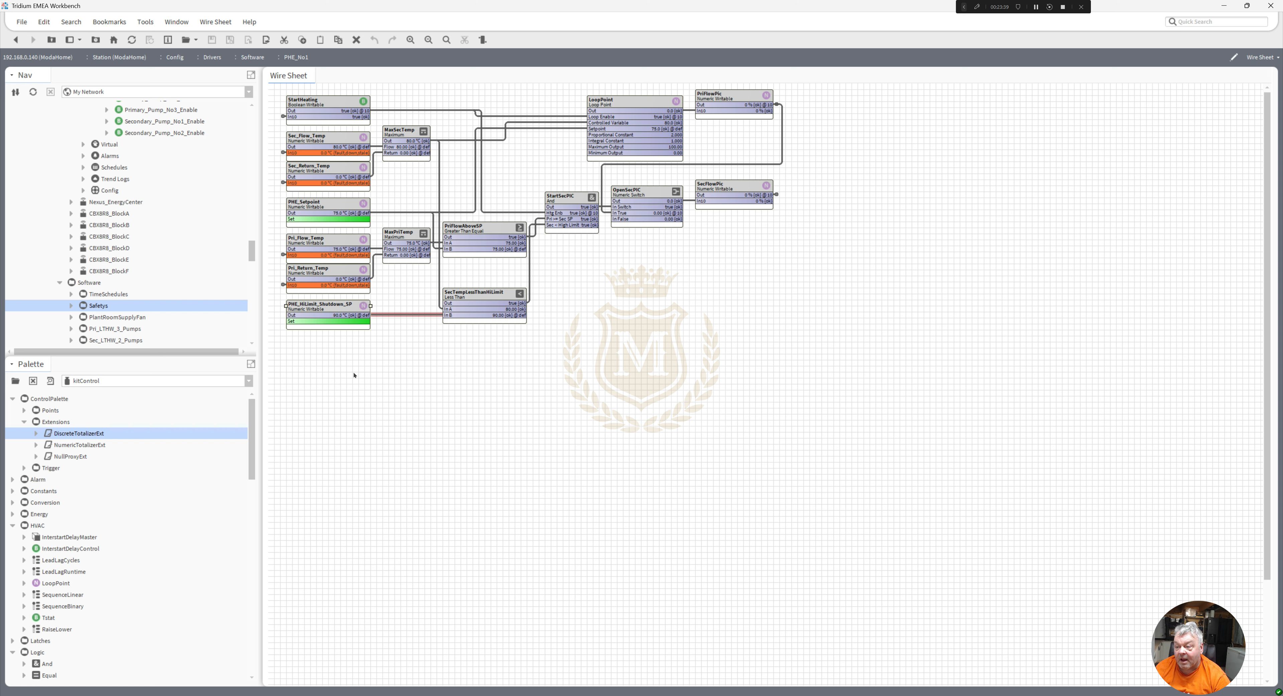
pyautogui.click(439, 276)
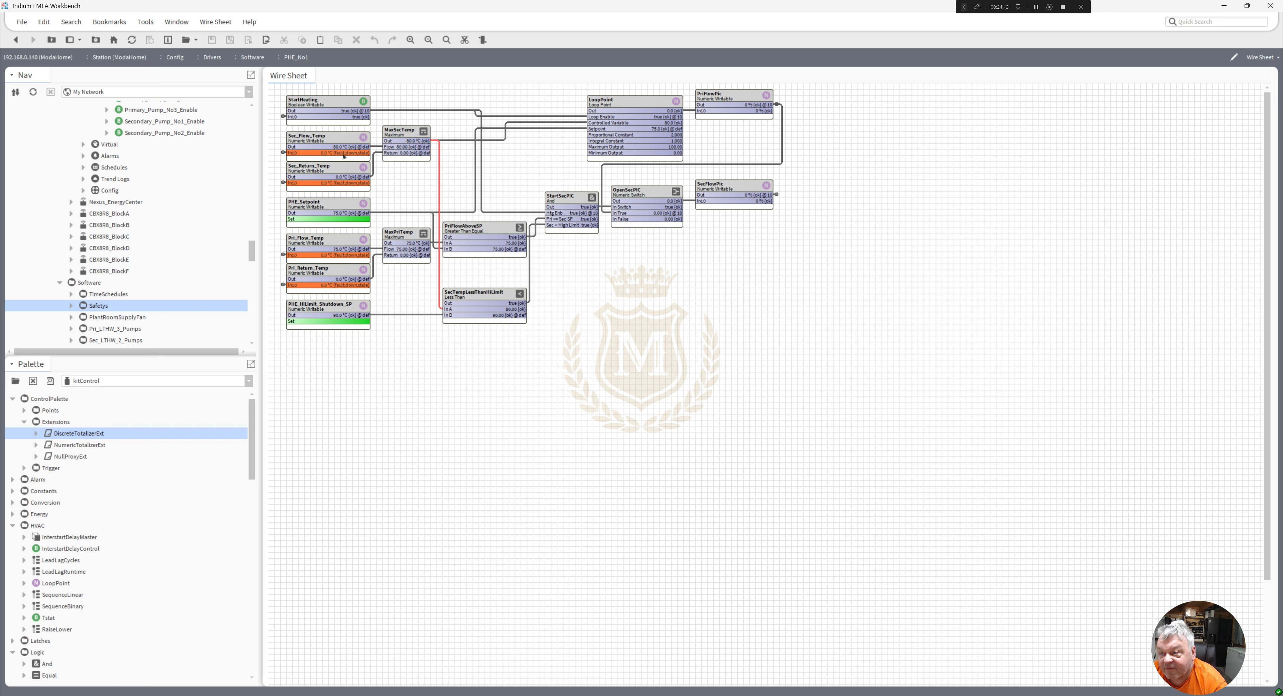
# Apply an emergency override of 50 °C to the Sec_Flow_Temp point of PHE_No1
pyautogui.rightClick(316, 138)
pyautogui.moveTo(383, 171)
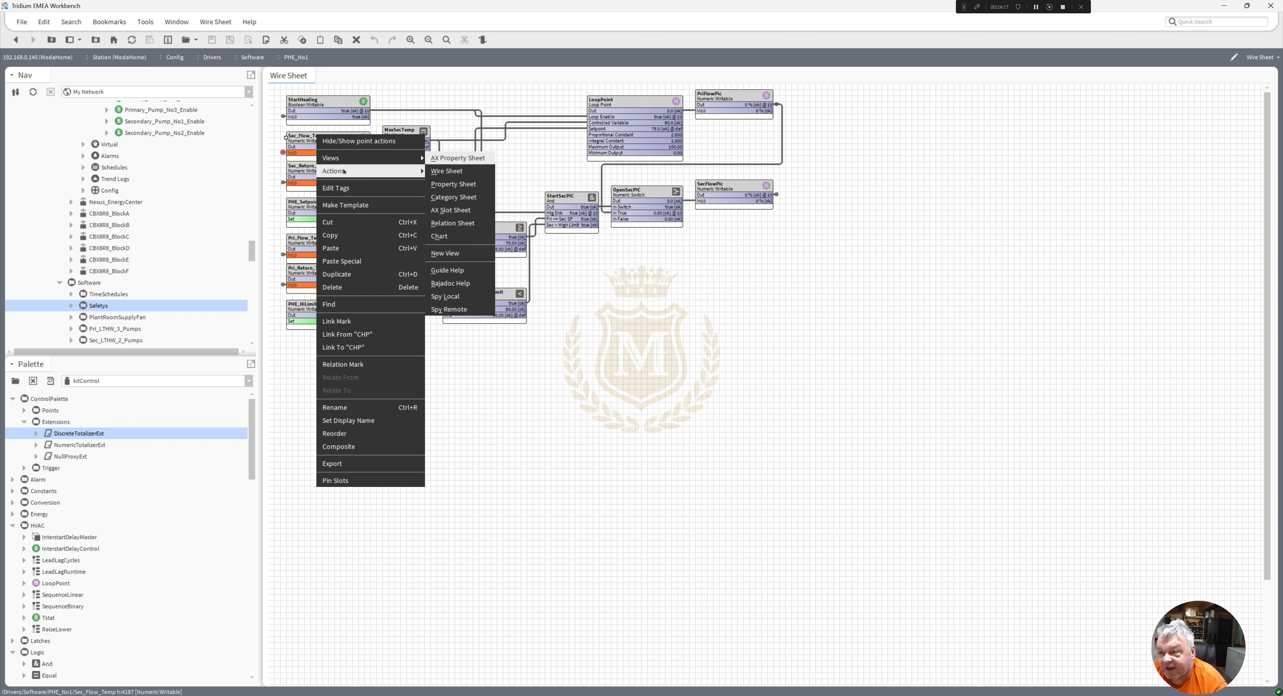
pyautogui.click(457, 172)
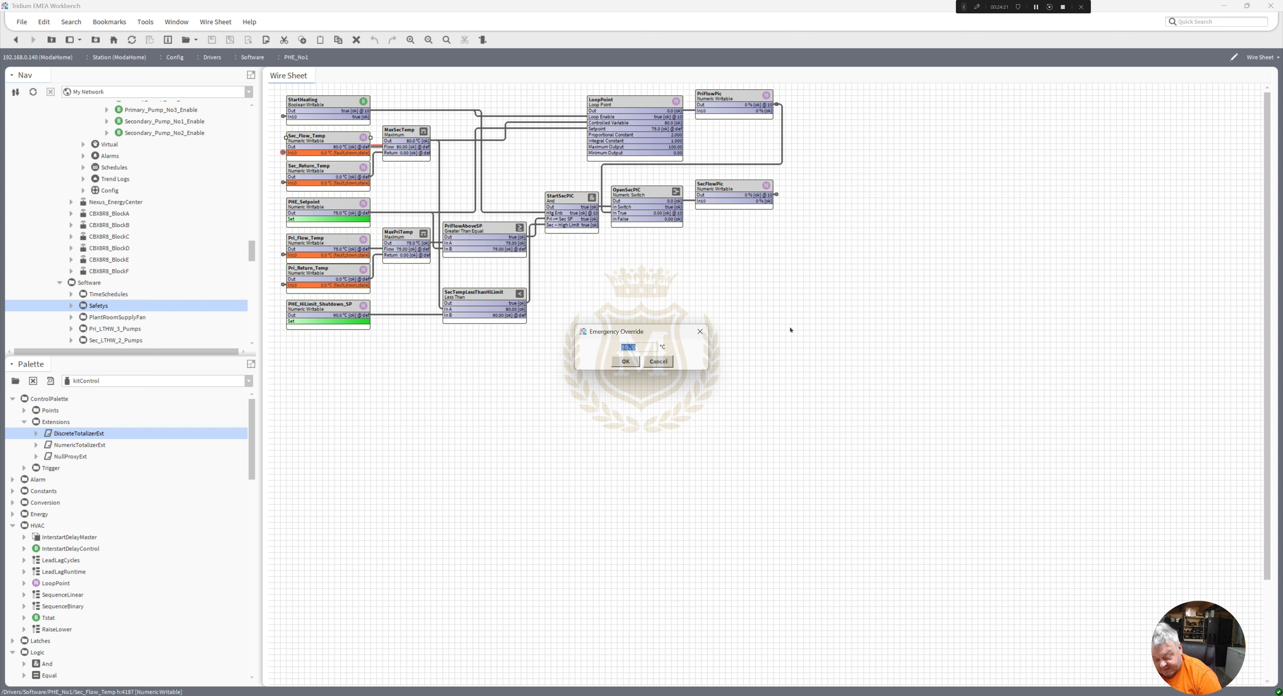
pyautogui.write('50')
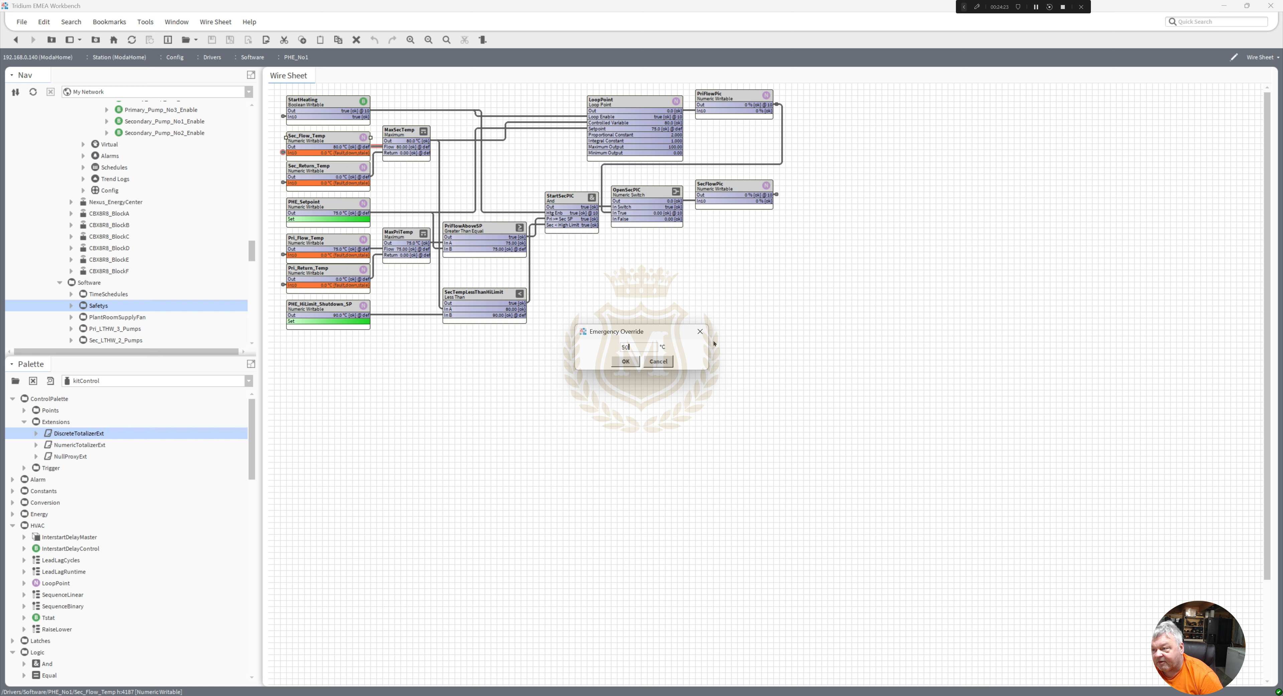
pyautogui.click(628, 360)
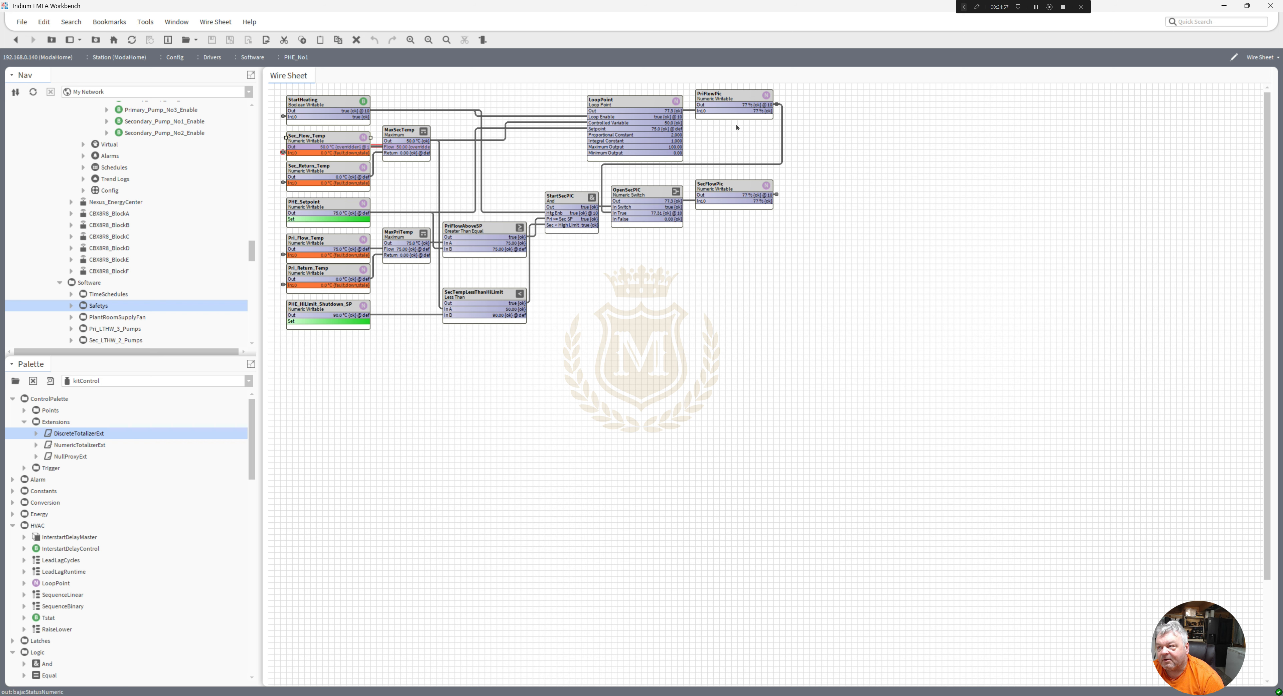
# Apply an emergency override to PriFlowPic, holding the output at its present value
pyautogui.rightClick(720, 99)
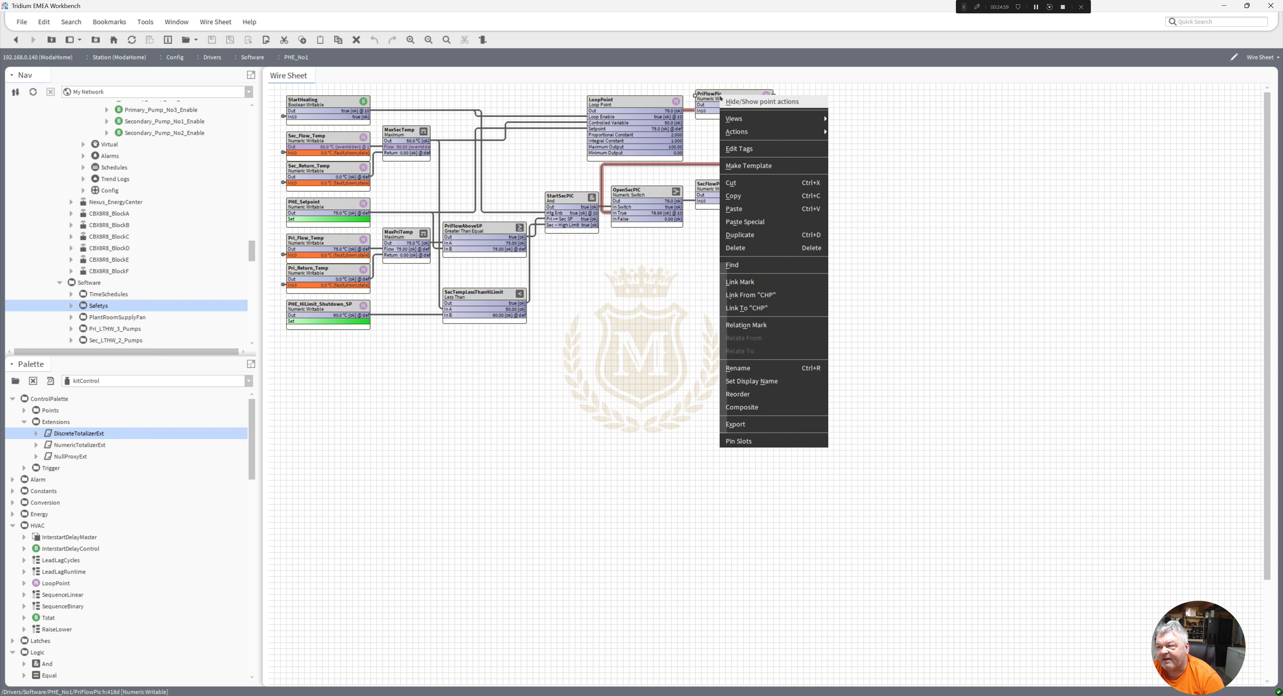
pyautogui.click(855, 132)
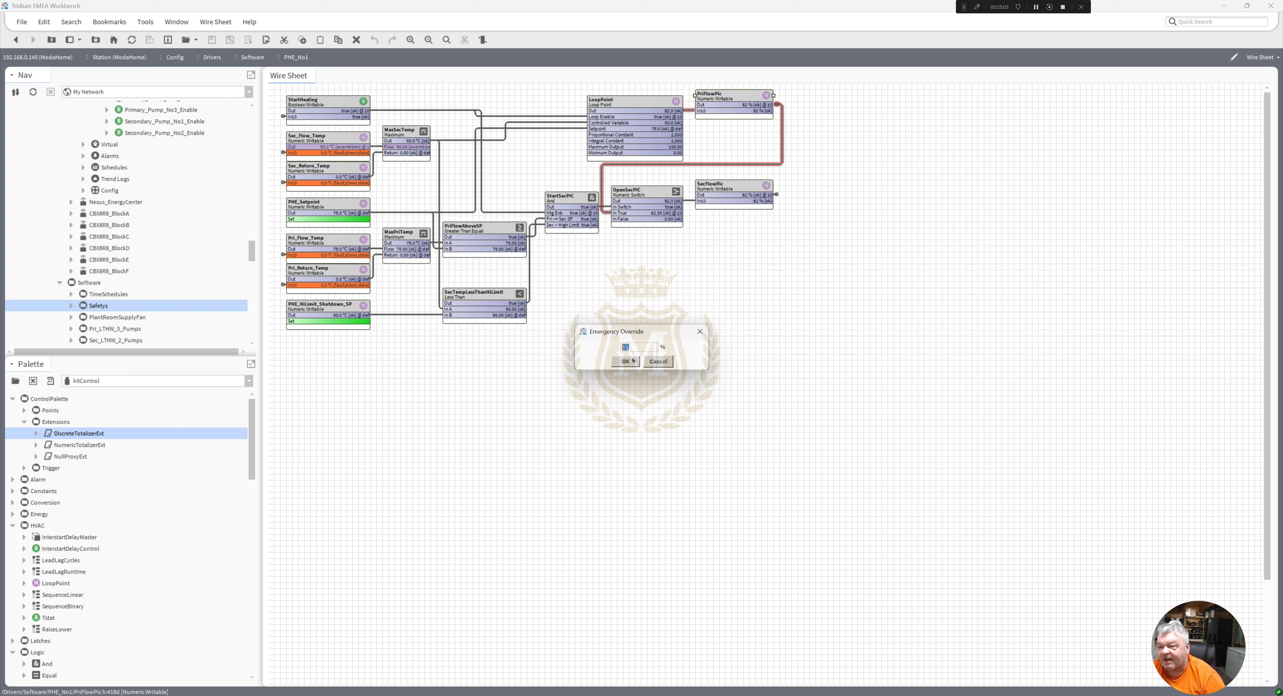
pyautogui.click(626, 362)
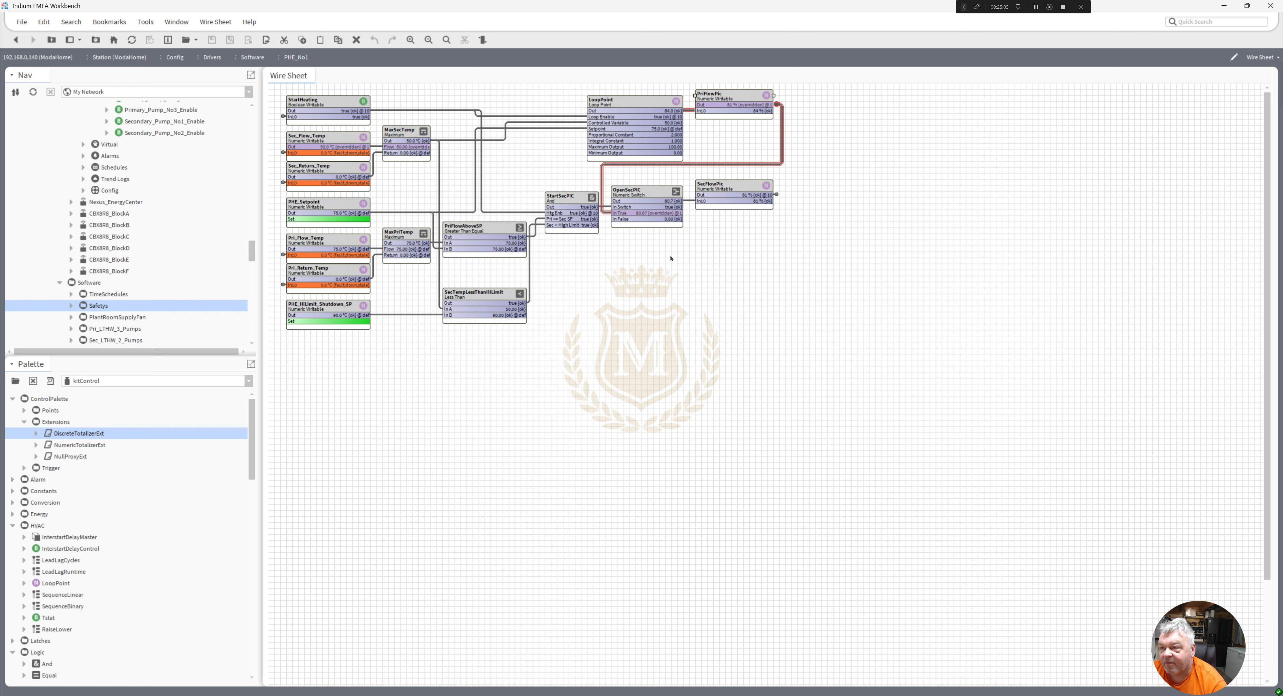
# Apply an emergency override to Sec_Flow_Temp with a temperature above the 90 °C high-limit shutdown setpoint
pyautogui.rightClick(321, 138)
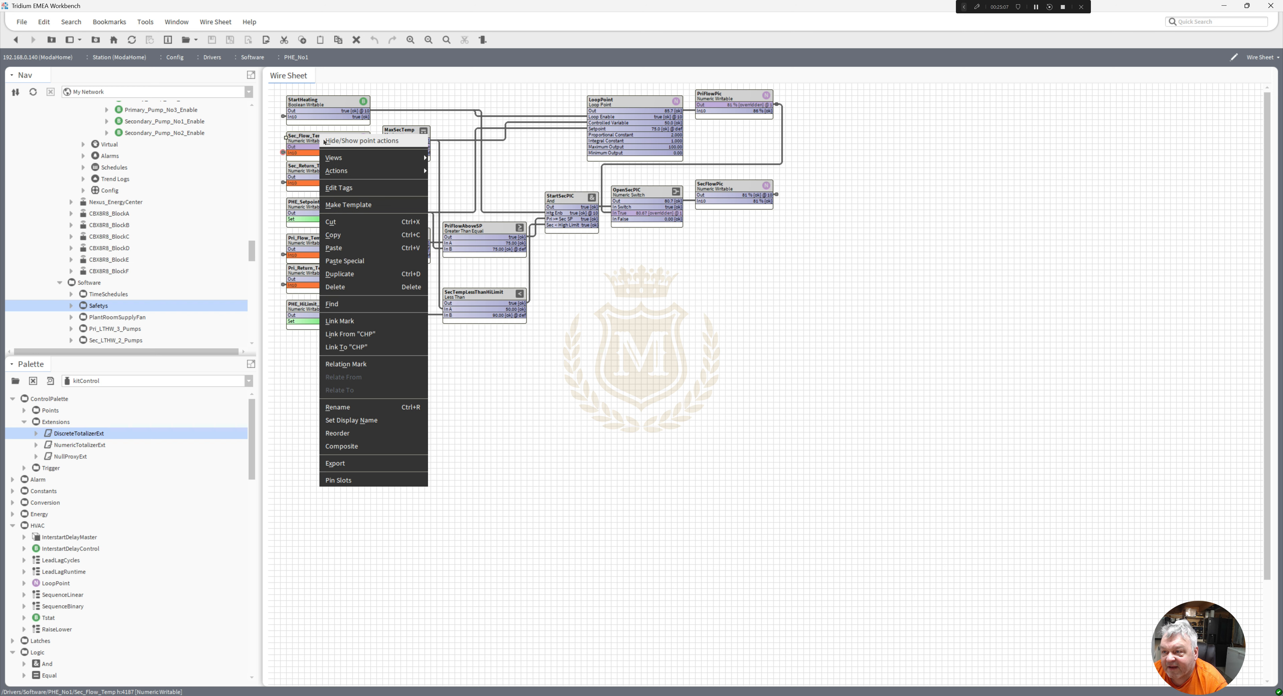
pyautogui.moveTo(341, 171)
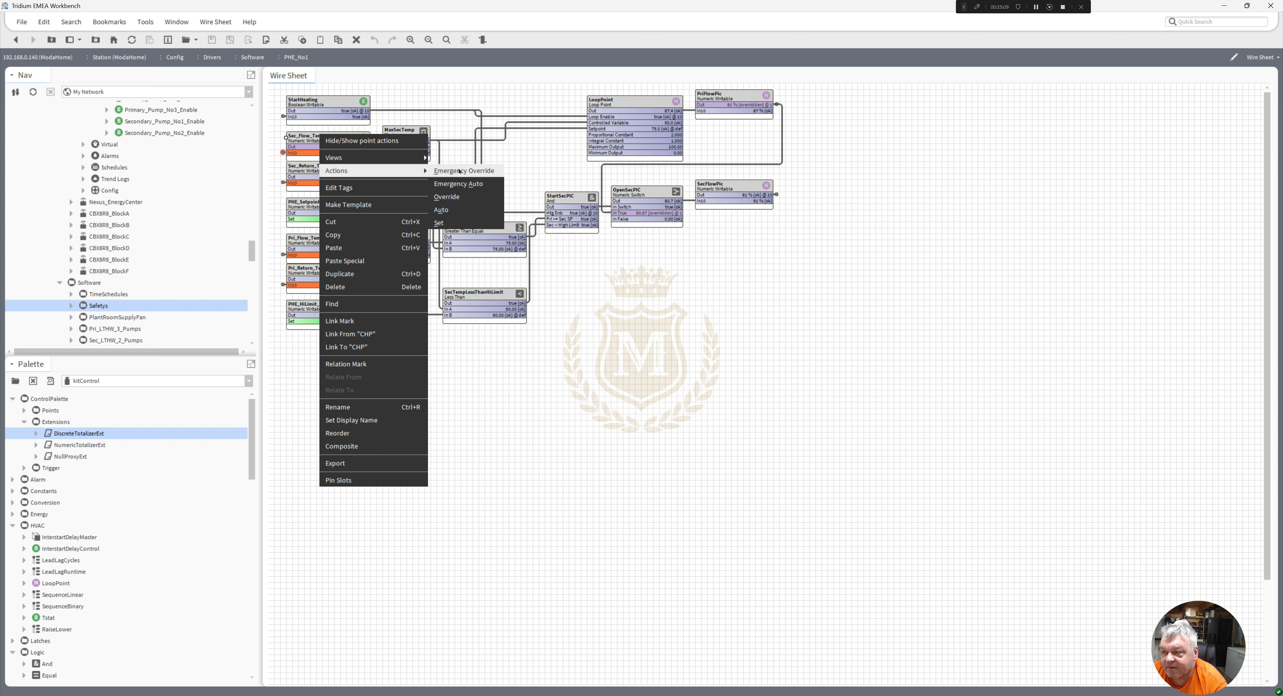
pyautogui.click(459, 171)
pyautogui.write('5')
pyautogui.click(631, 360)
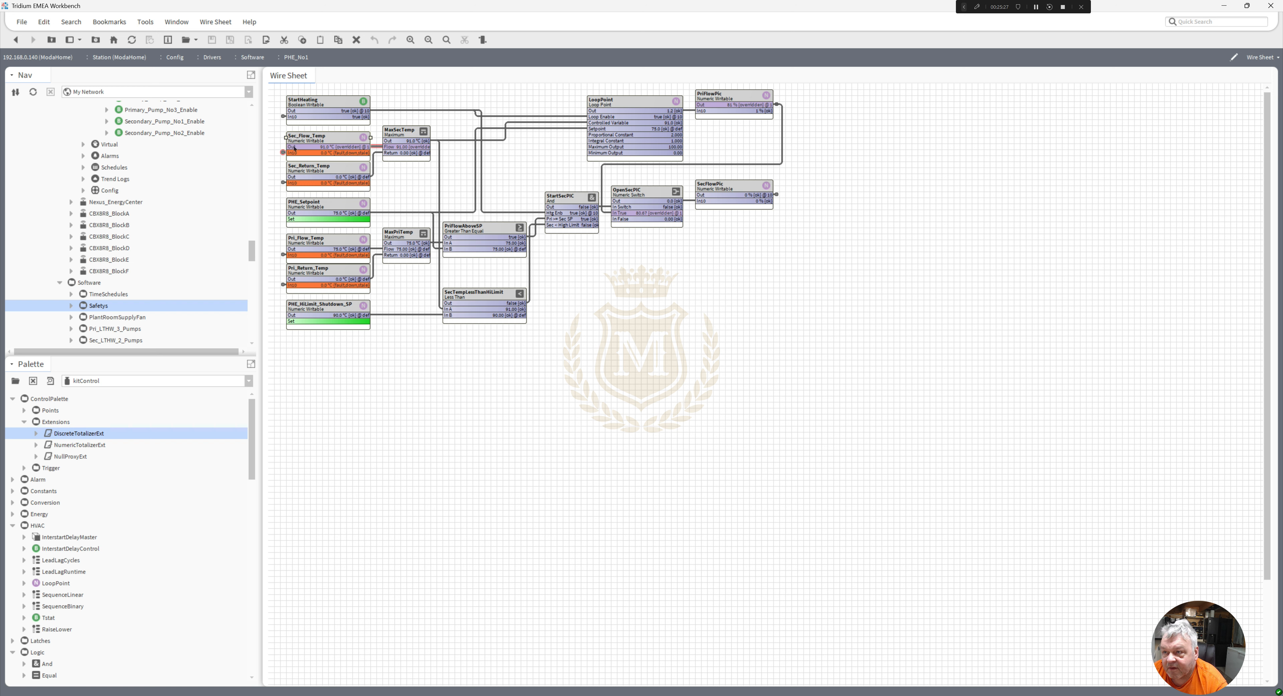
# Release the emergency overrides on Sec_Flow_Temp and PriFlowPic by returning both points to Emergency Auto
pyautogui.rightClick(327, 141)
pyautogui.moveTo(349, 174)
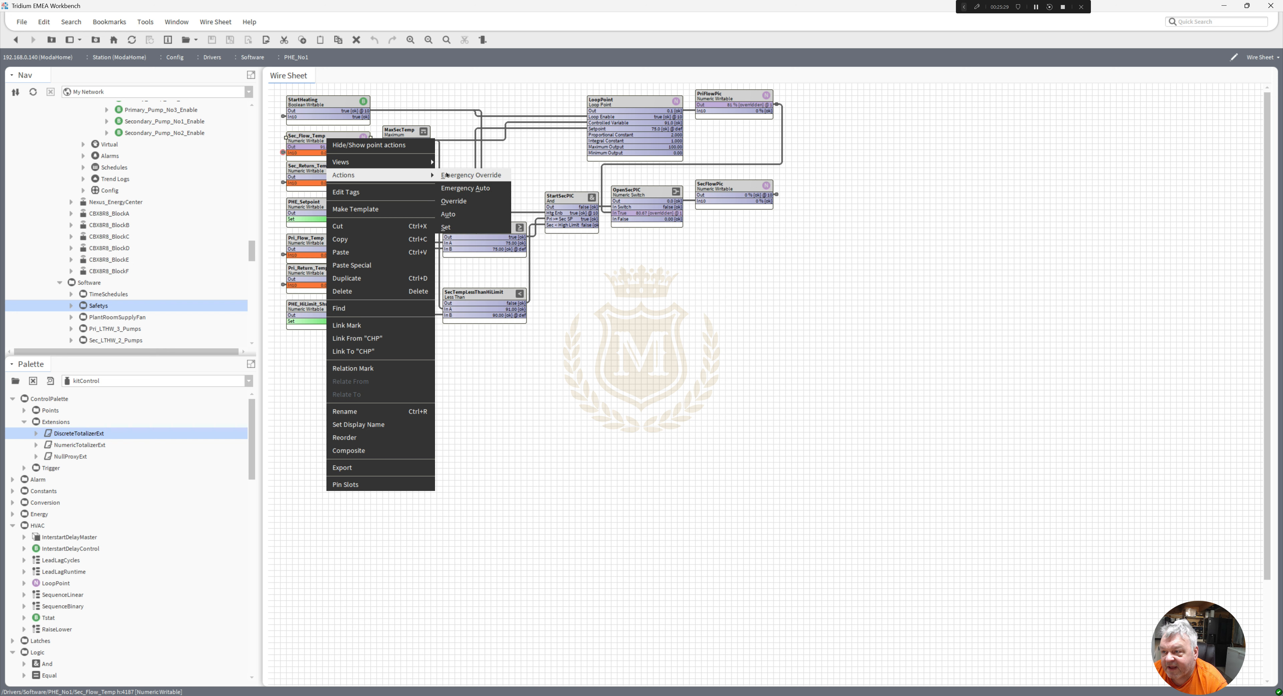
pyautogui.click(456, 190)
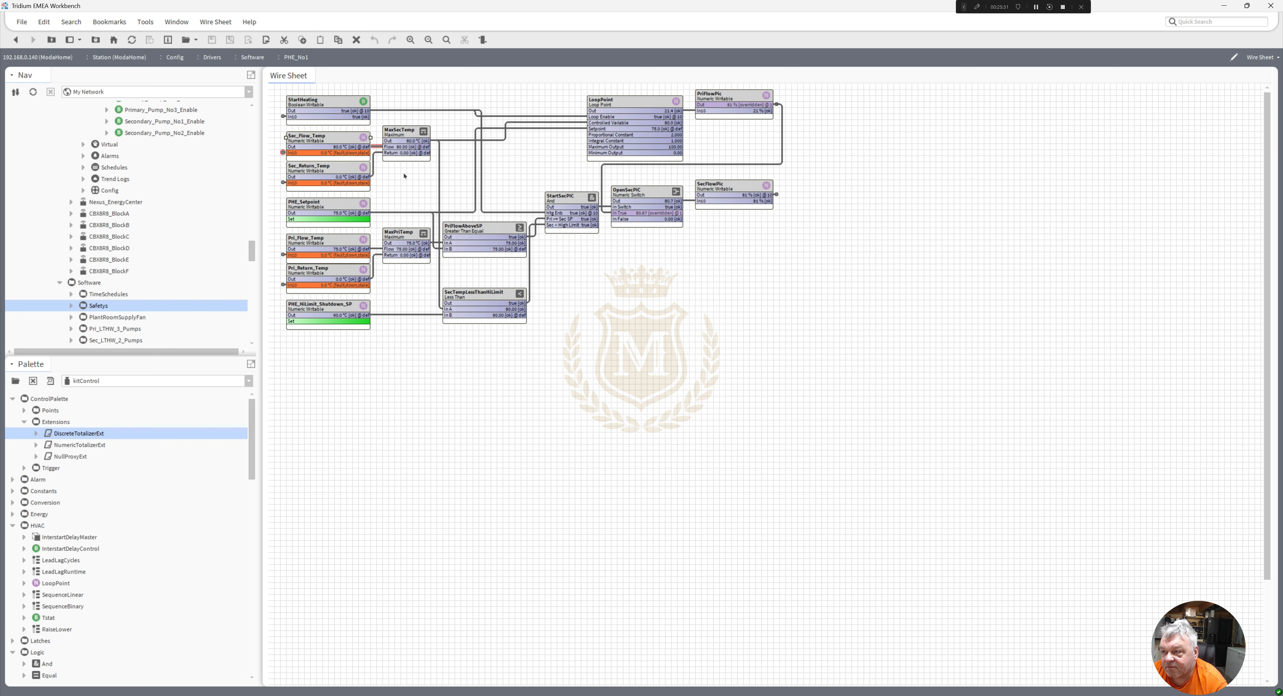
pyautogui.rightClick(718, 96)
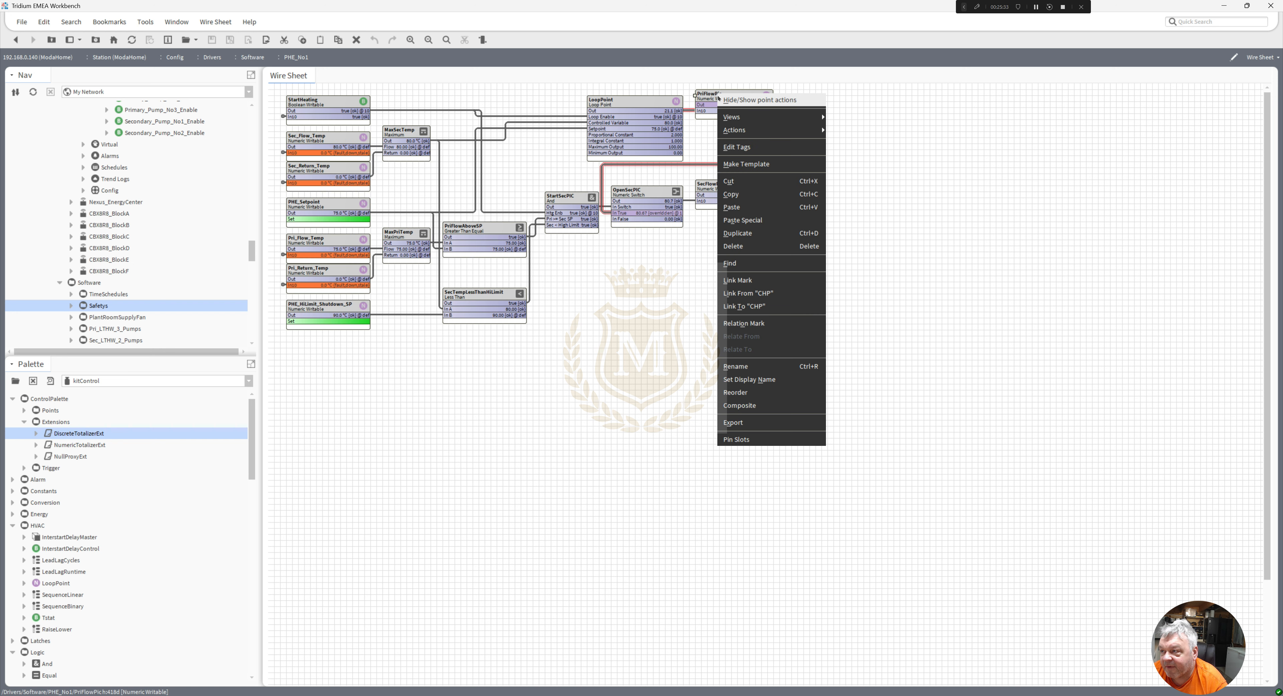
pyautogui.moveTo(772, 130)
pyautogui.click(845, 144)
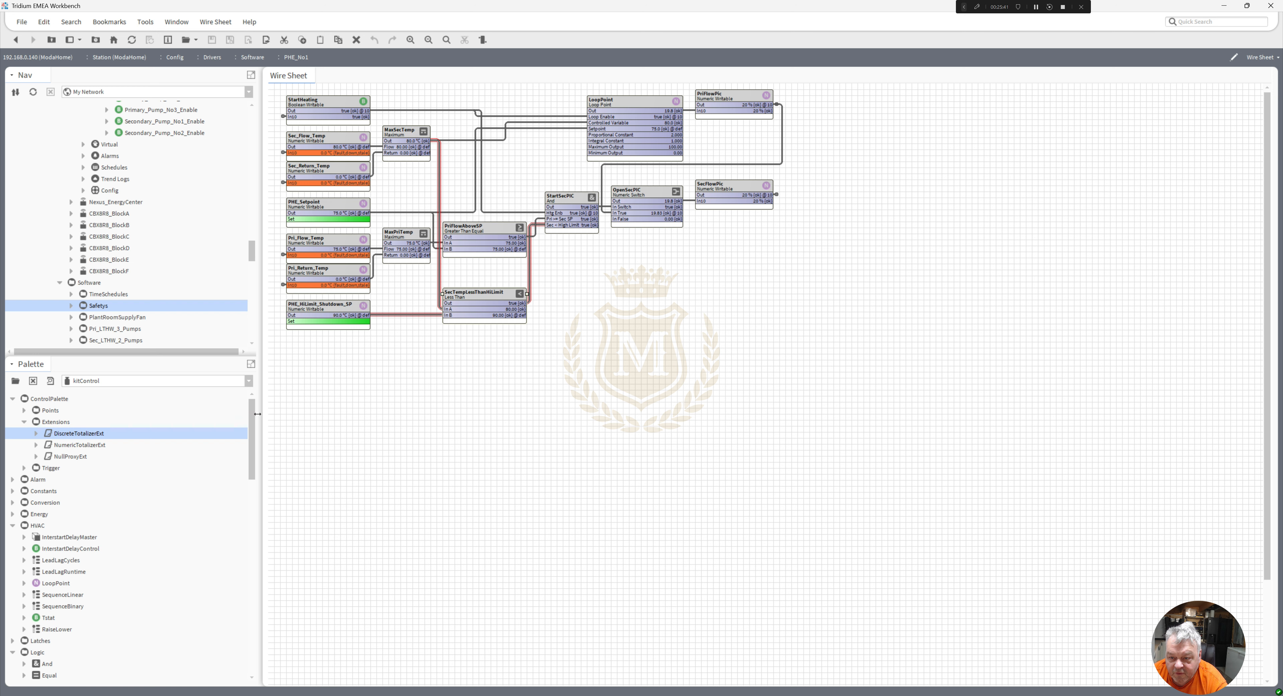
# Add a kitControl Tstat block named SecTempHighLimit directly below the SecTempLessThanHiLimit block
pyautogui.scroll(-3, 255, 457)
pyautogui.moveTo(255, 456)
pyautogui.mouseDown()
pyautogui.moveTo(255, 477)
pyautogui.moveTo(253, 447)
pyautogui.mouseUp()
pyautogui.write('SecTempHighLimit')
pyautogui.press('Return')
pyautogui.moveTo(48, 549); pyautogui.dragTo(527, 330)
# Pin SecTempHighLimit's Cv, Sp and Diff slots, and link MaxSecTemp to Cv and PHE_HiLimit_Shutdown_SP to Sp
pyautogui.rightClick(496, 336)
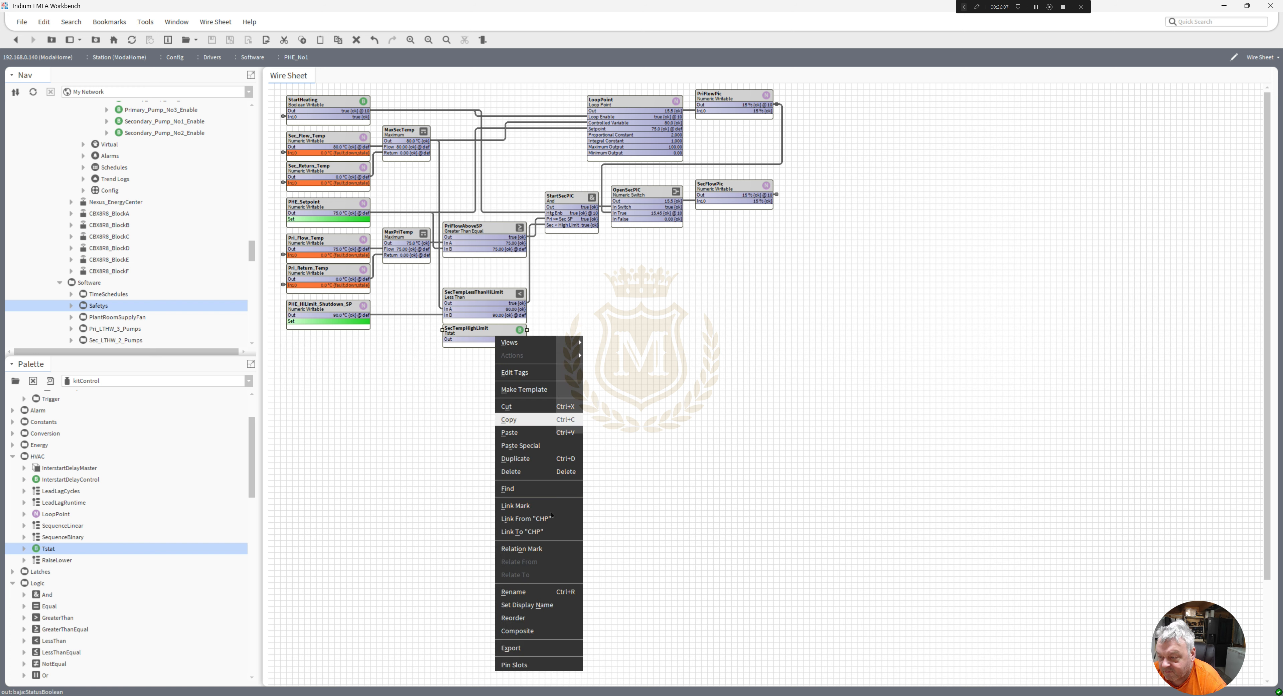
pyautogui.click(538, 665)
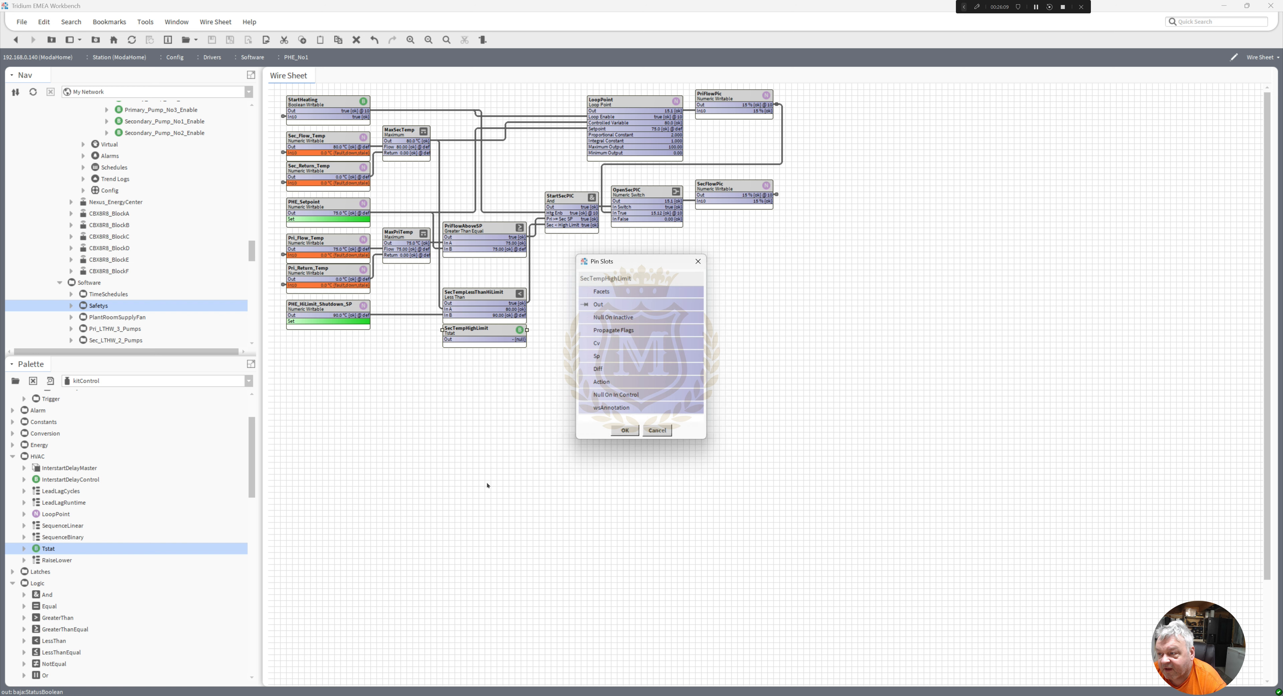
pyautogui.click(590, 357)
pyautogui.click(588, 344)
pyautogui.click(586, 369)
pyautogui.click(625, 431)
pyautogui.moveTo(428, 141); pyautogui.dragTo(446, 345)
pyautogui.moveTo(362, 314); pyautogui.dragTo(448, 351)
# Set SecTempHighLimit's Diff to 2, Null On In Control to false and Action to Direct, save, and return to the wire sheet
pyautogui.doubleClick(487, 330)
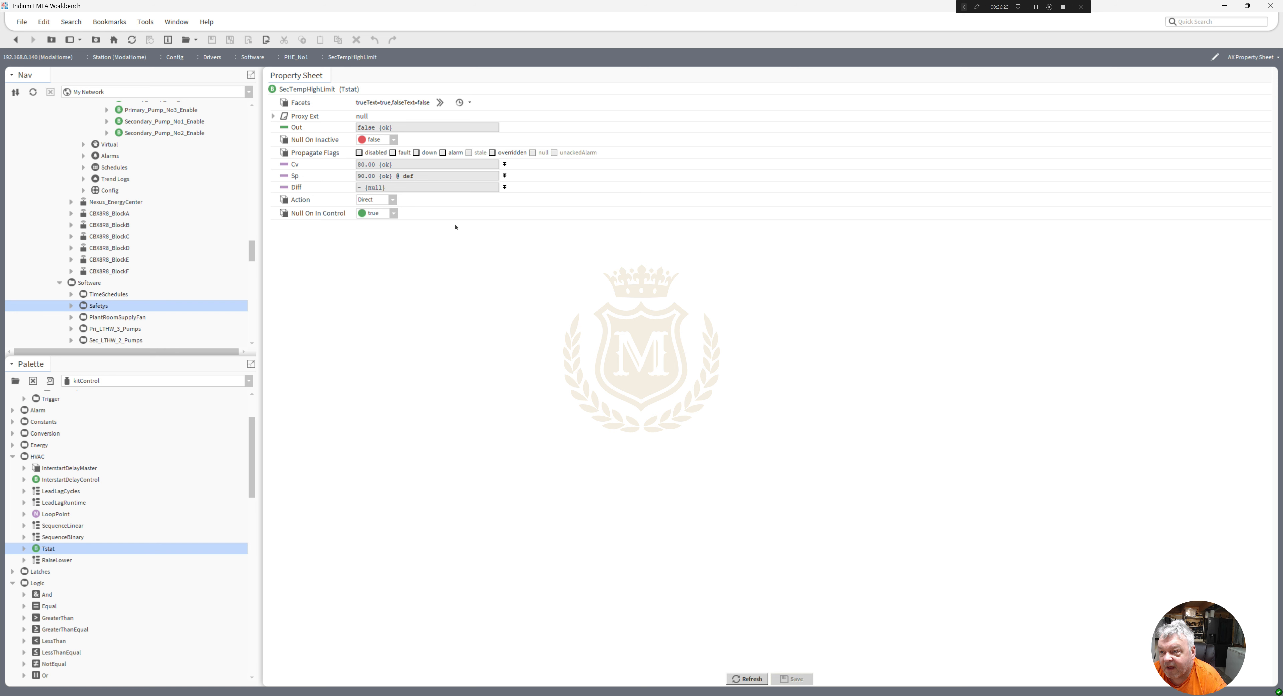
pyautogui.click(504, 188)
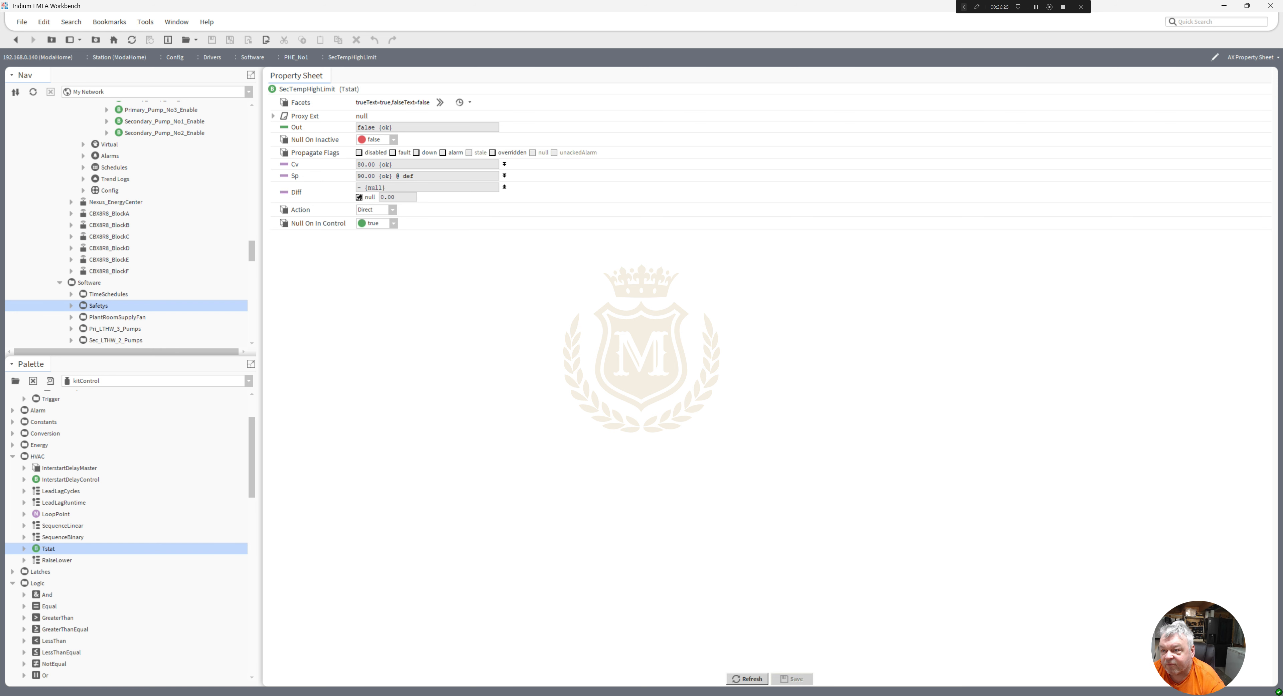
pyautogui.doubleClick(405, 197)
pyautogui.write('2')
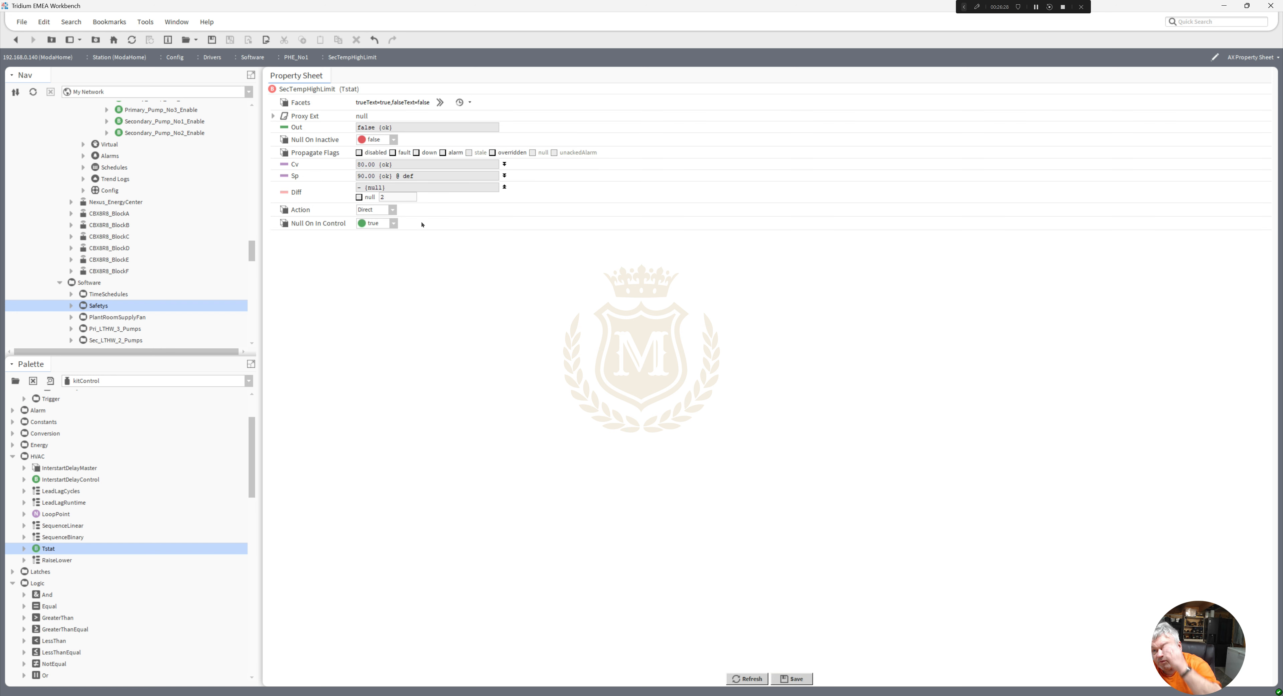
pyautogui.click(392, 210)
pyautogui.click(387, 231)
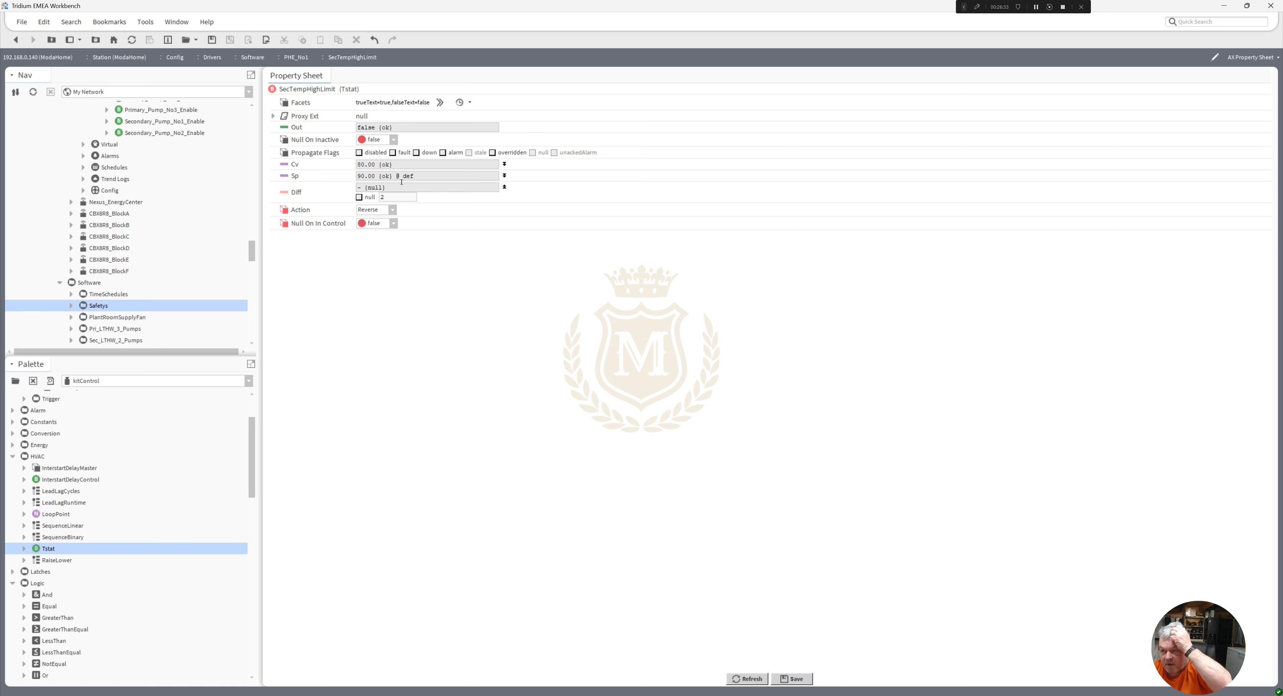
pyautogui.click(392, 211)
pyautogui.click(371, 218)
pyautogui.click(792, 679)
pyautogui.click(16, 40)
# Apply an emergency override of 95 °C to Sec_Flow_Temp to test SecTempHighLimit
pyautogui.rightClick(326, 140)
pyautogui.click(408, 155)
pyautogui.write('95')
pyautogui.press('Return')
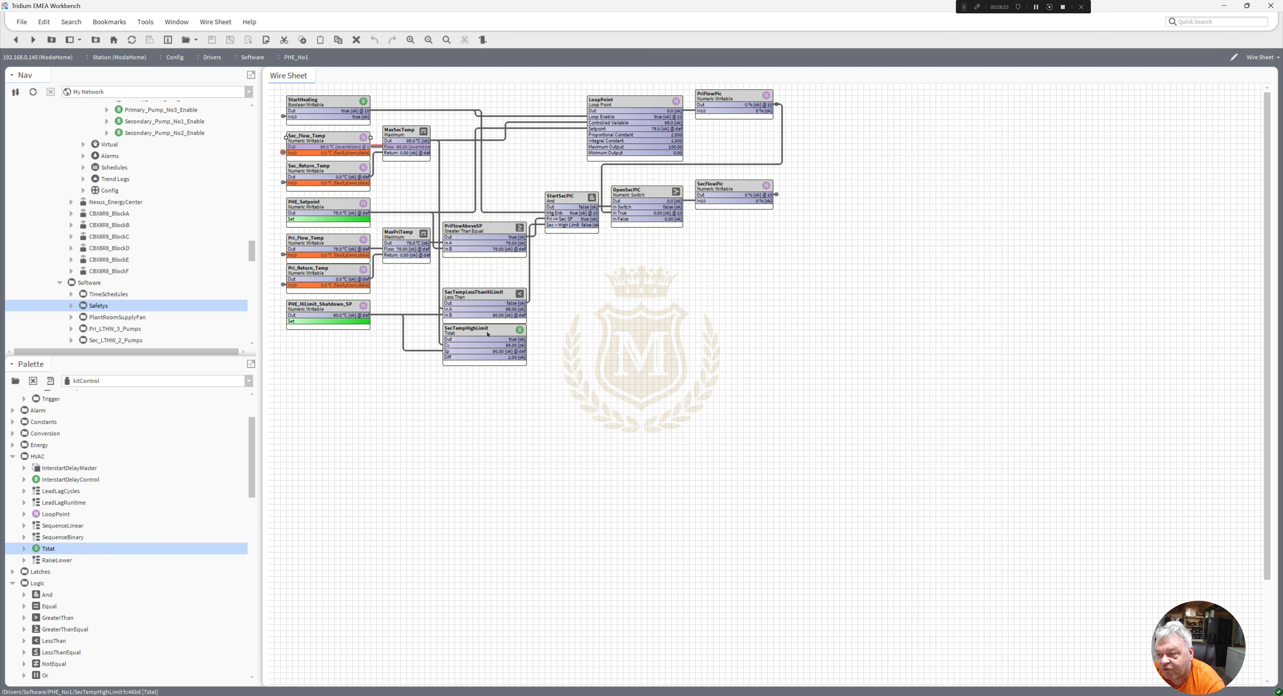
# Set SecTempHighLimit's Action to Reverse, save the change and return to the wire sheet
pyautogui.doubleClick(487, 334)
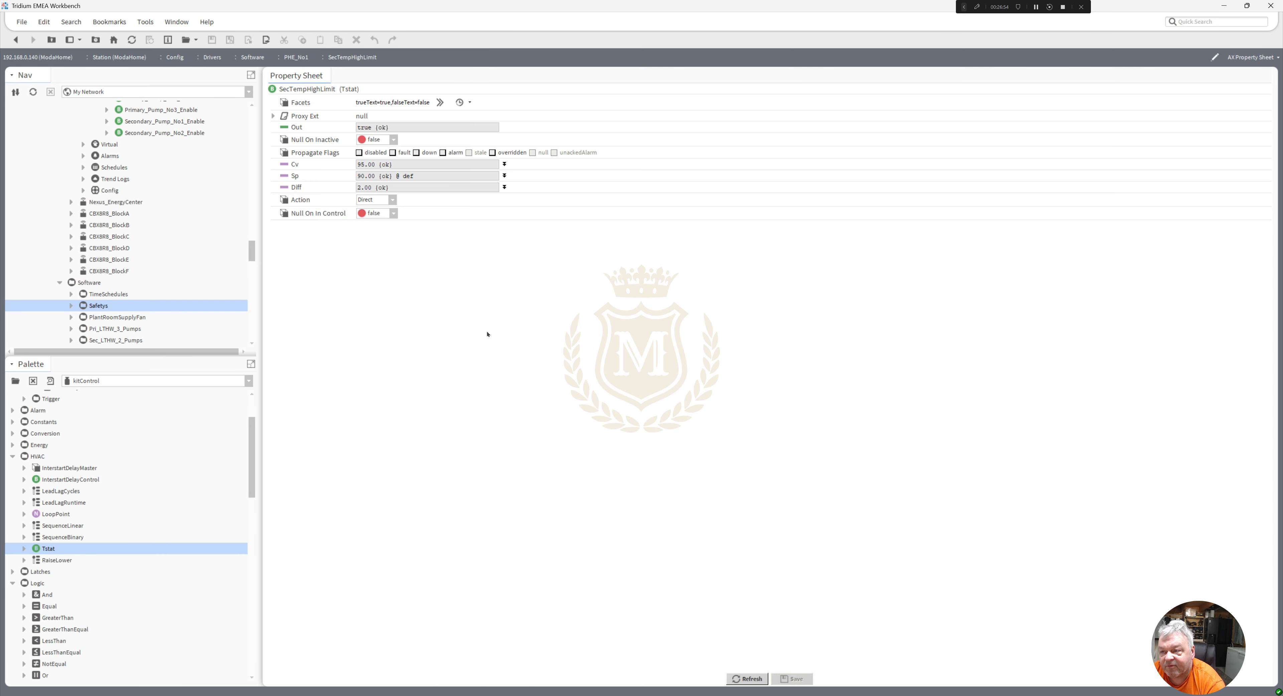
pyautogui.click(393, 199)
pyautogui.click(369, 222)
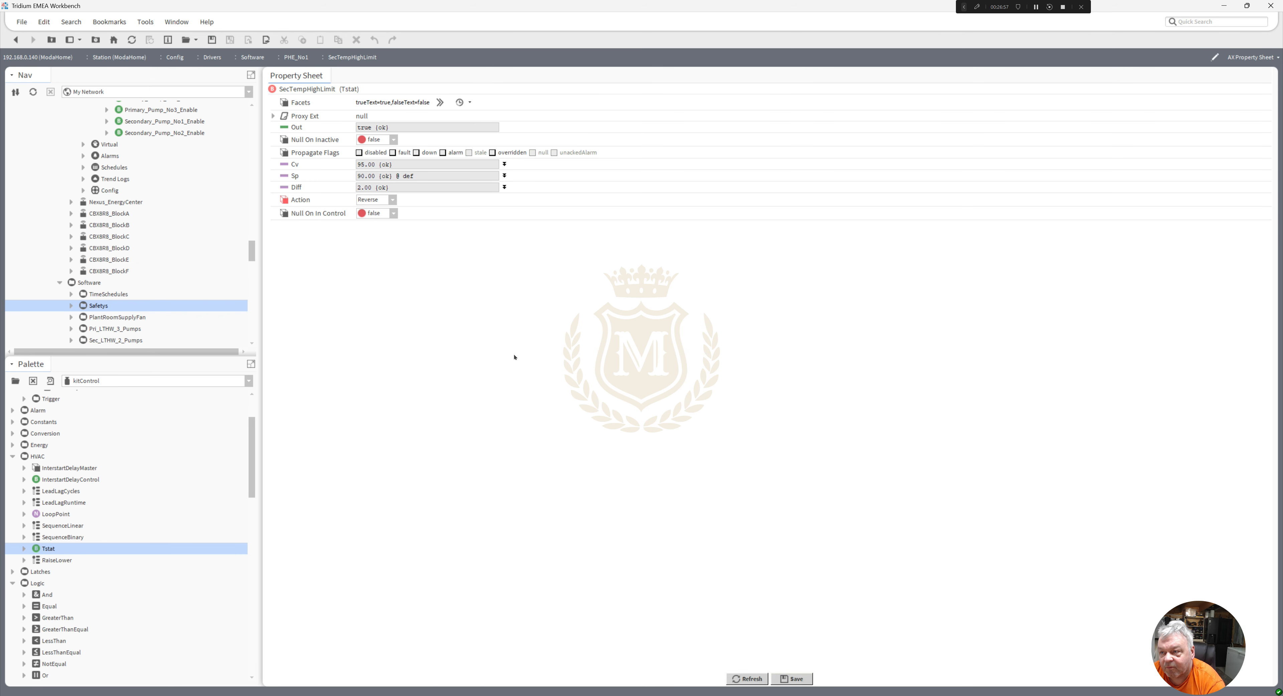
pyautogui.click(781, 678)
pyautogui.click(16, 41)
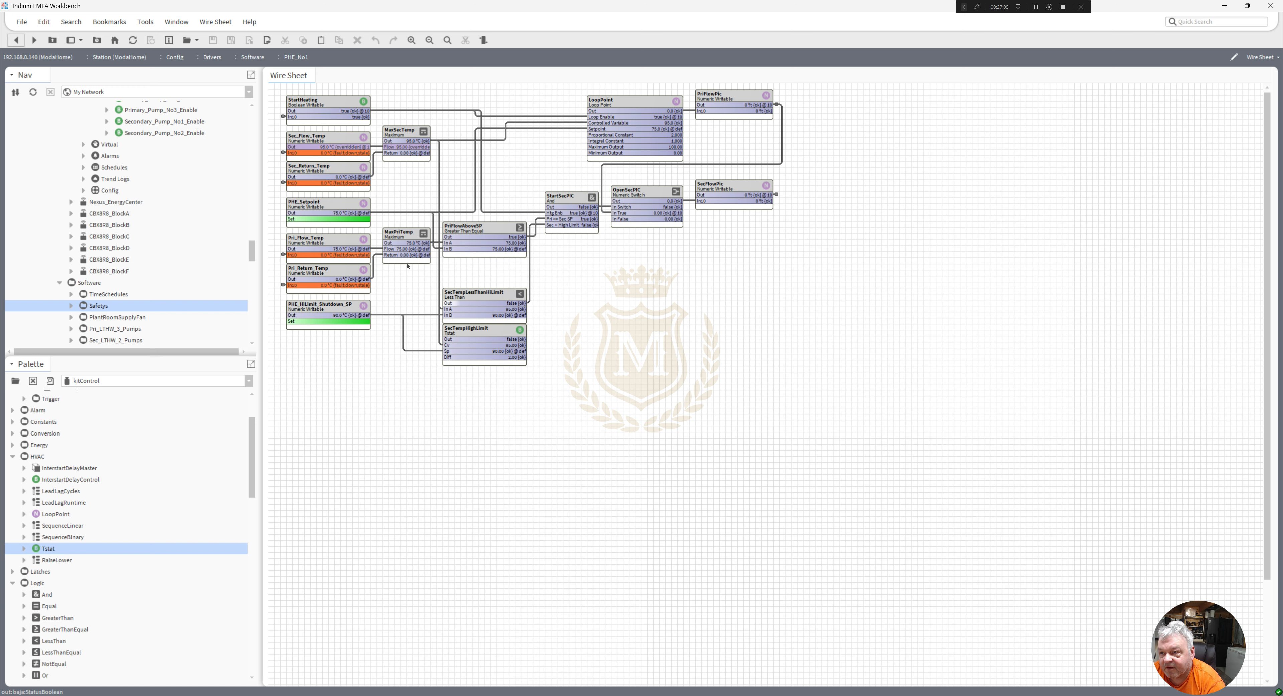
# Return Sec_Flow_Temp to Emergency Auto to release the 95 °C override
pyautogui.rightClick(321, 142)
pyautogui.moveTo(399, 174)
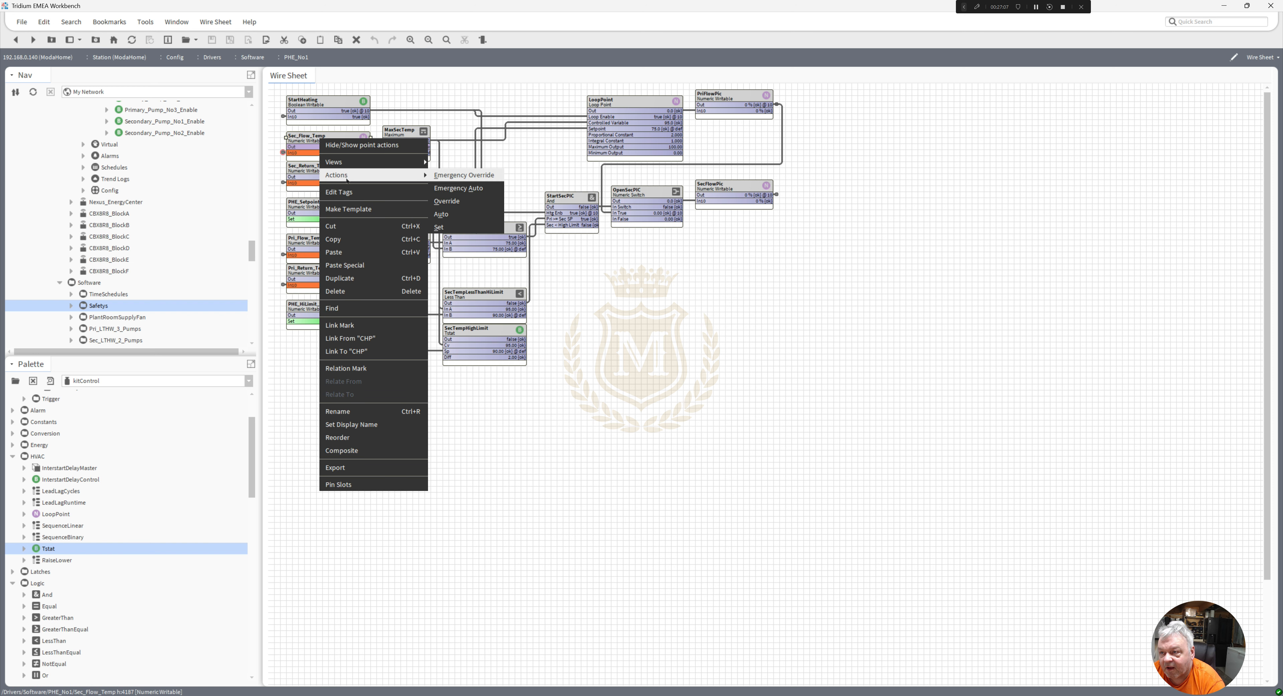
pyautogui.click(451, 189)
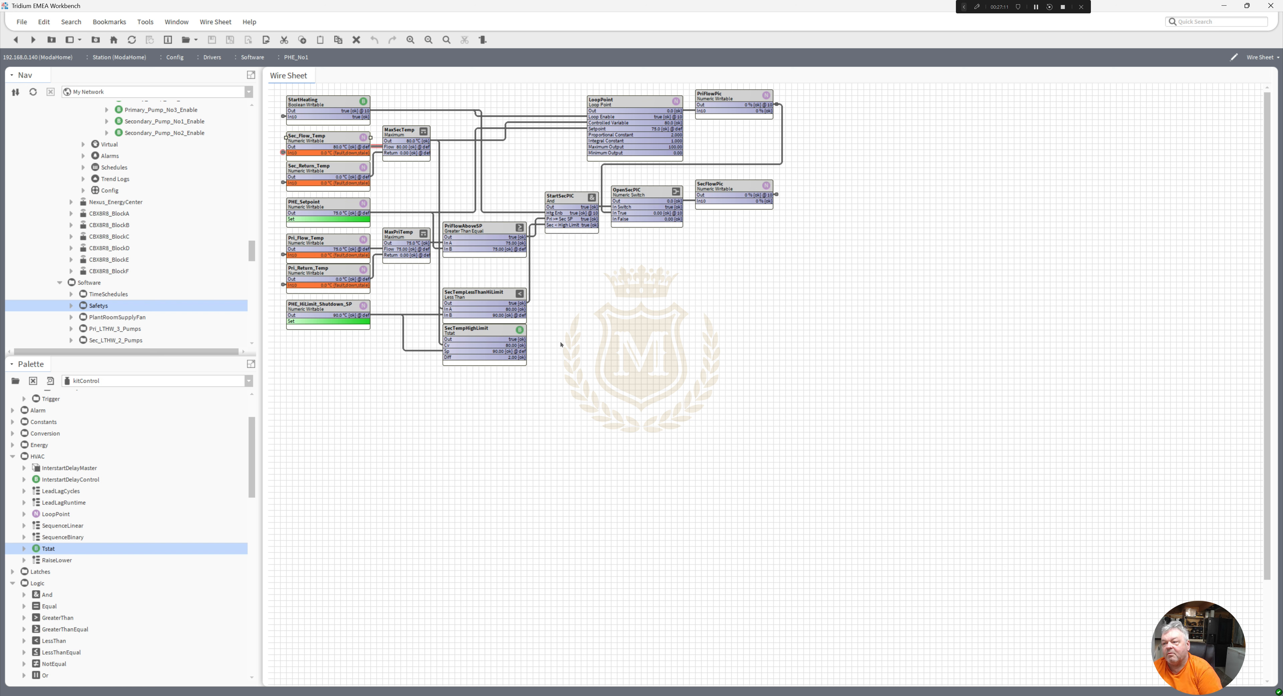
# Compare the two secondary high-limit blocks and delete the link from SecTempLessThanHiLimit to StartSecPIC
pyautogui.click(481, 295)
pyautogui.click(484, 335)
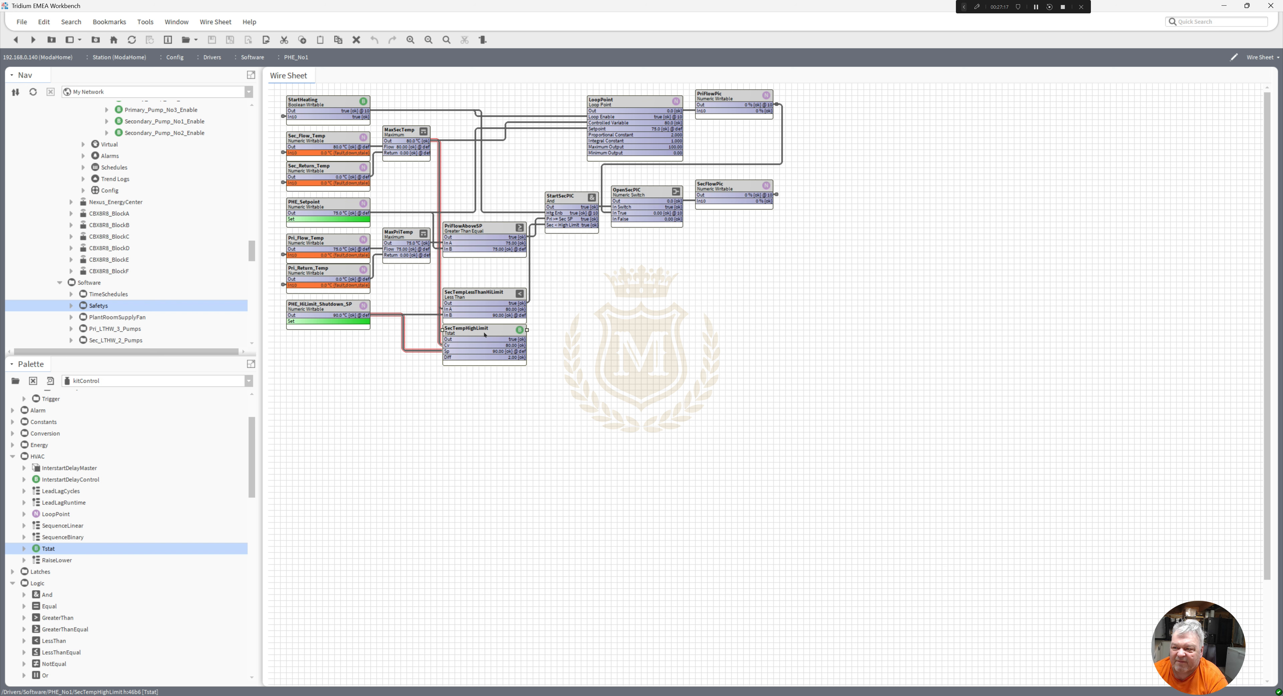
pyautogui.click(530, 280)
pyautogui.click(530, 280)
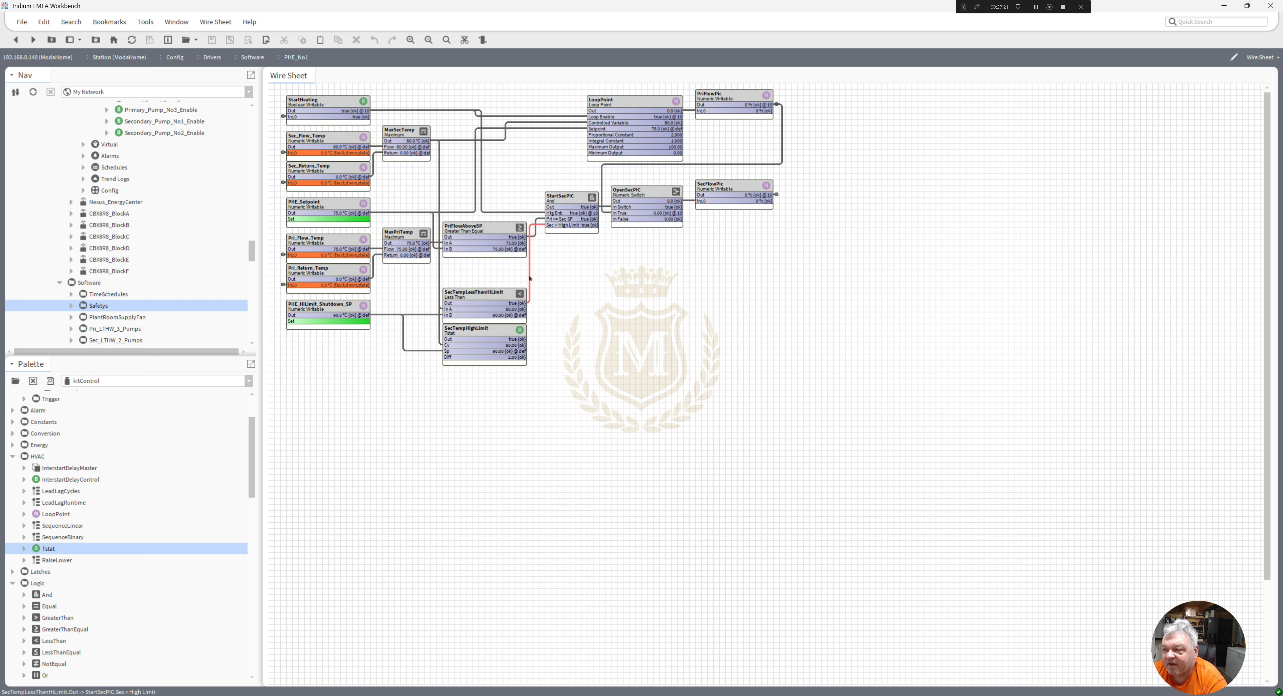
pyautogui.click(463, 41)
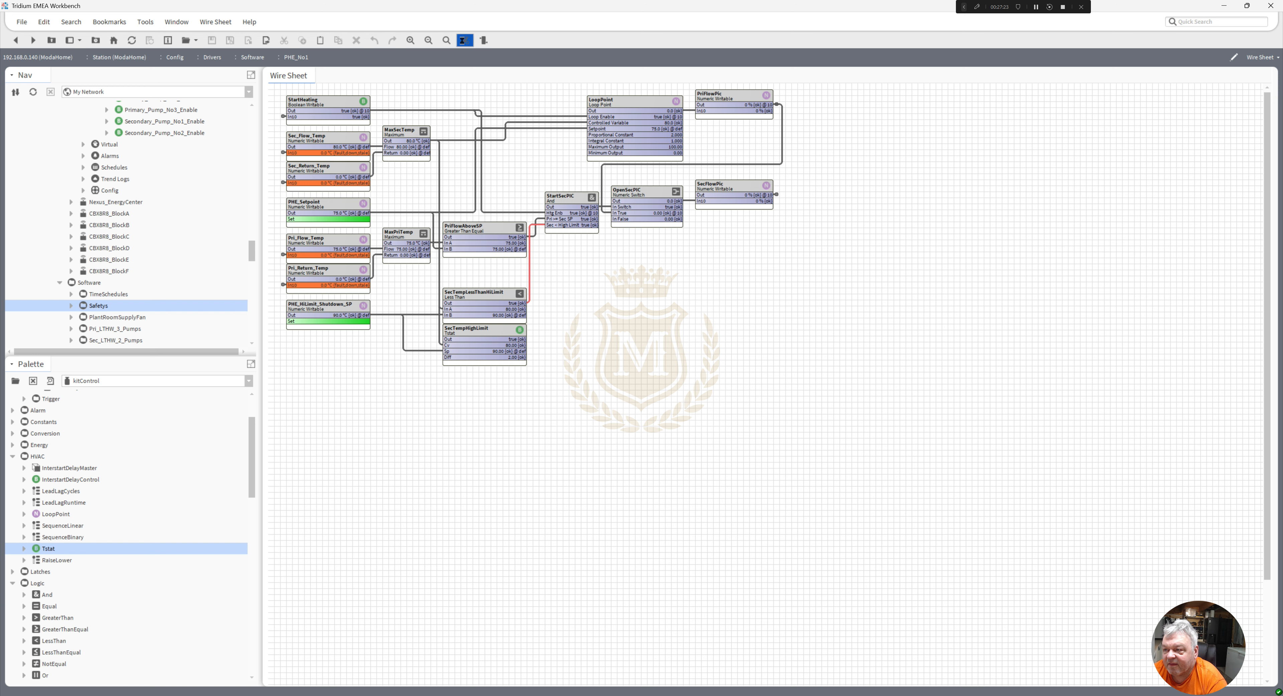
# Pin StartSecPIC's Sec < High Limit slot again and link SecTempHighLimit's output to it
pyautogui.rightClick(561, 203)
pyautogui.press('Escape')
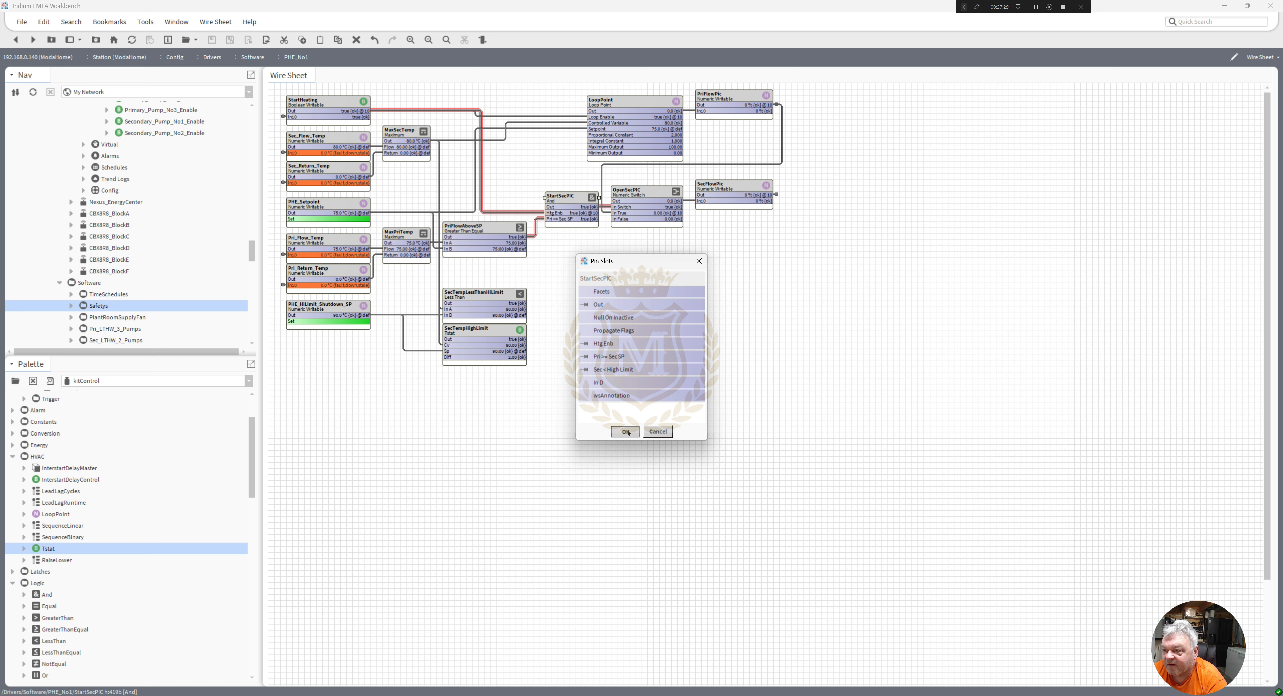
pyautogui.click(625, 432)
pyautogui.moveTo(545, 225); pyautogui.dragTo(519, 339)
# Swap the two high-limit blocks so SecTempHighLimit sits above SecTempLessThanHiLimit, leaving a small gap between them
pyautogui.moveTo(484, 295); pyautogui.dragTo(508, 487)
pyautogui.moveTo(482, 334); pyautogui.dragTo(483, 300)
pyautogui.moveTo(499, 447); pyautogui.dragTo(481, 338)
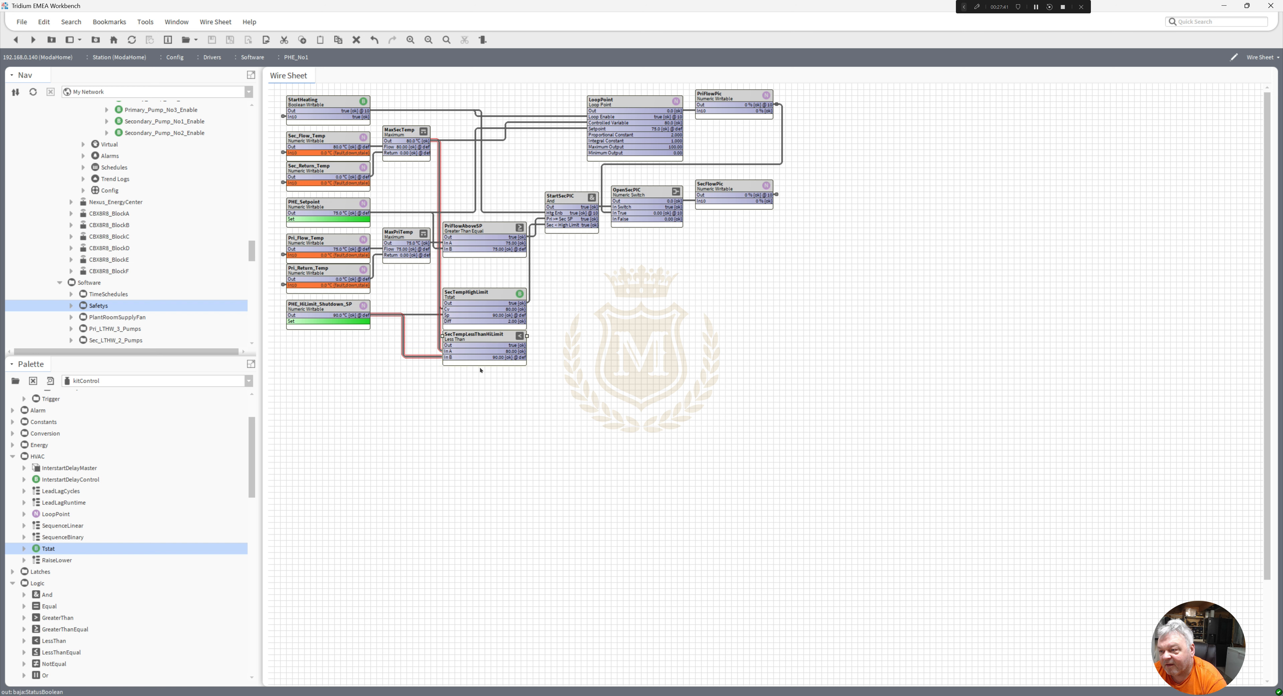
pyautogui.click(486, 406)
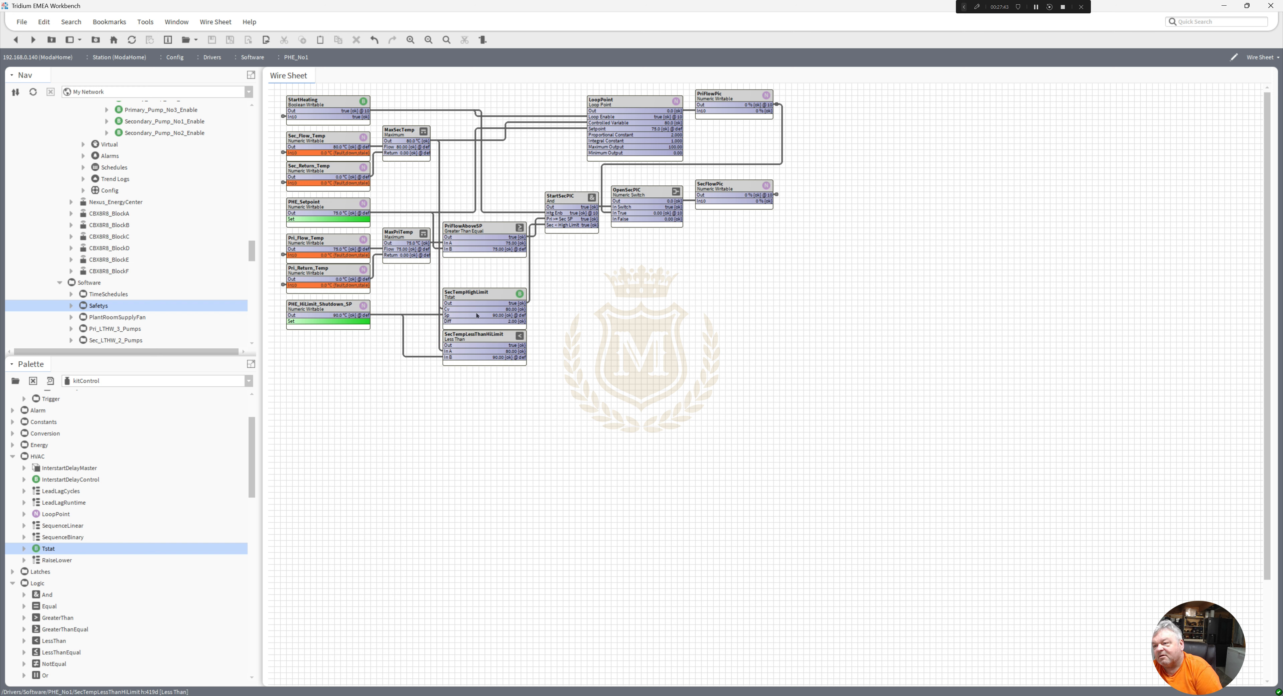
pyautogui.moveTo(479, 335); pyautogui.dragTo(480, 347)
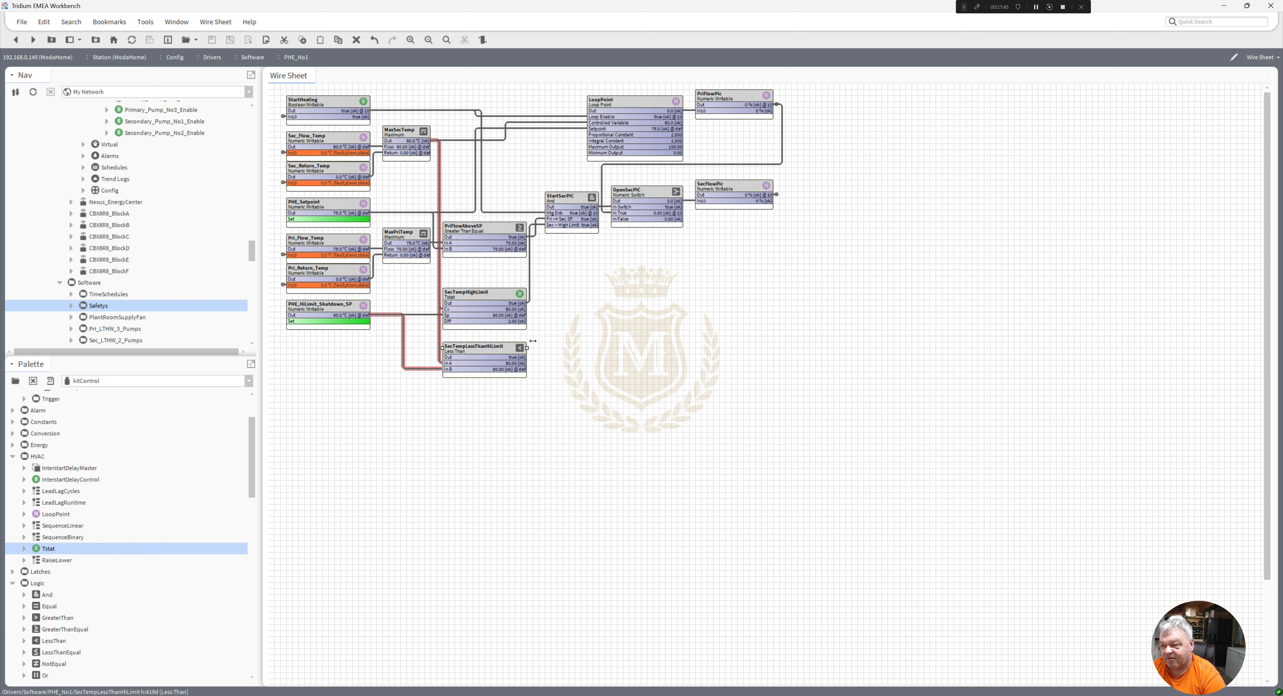
# Add a text block named Note and fit it into the gap between SecTempHighLimit and SecTempLessThanHiLimit
pyautogui.rightClick(548, 333)
pyautogui.moveTo(587, 339)
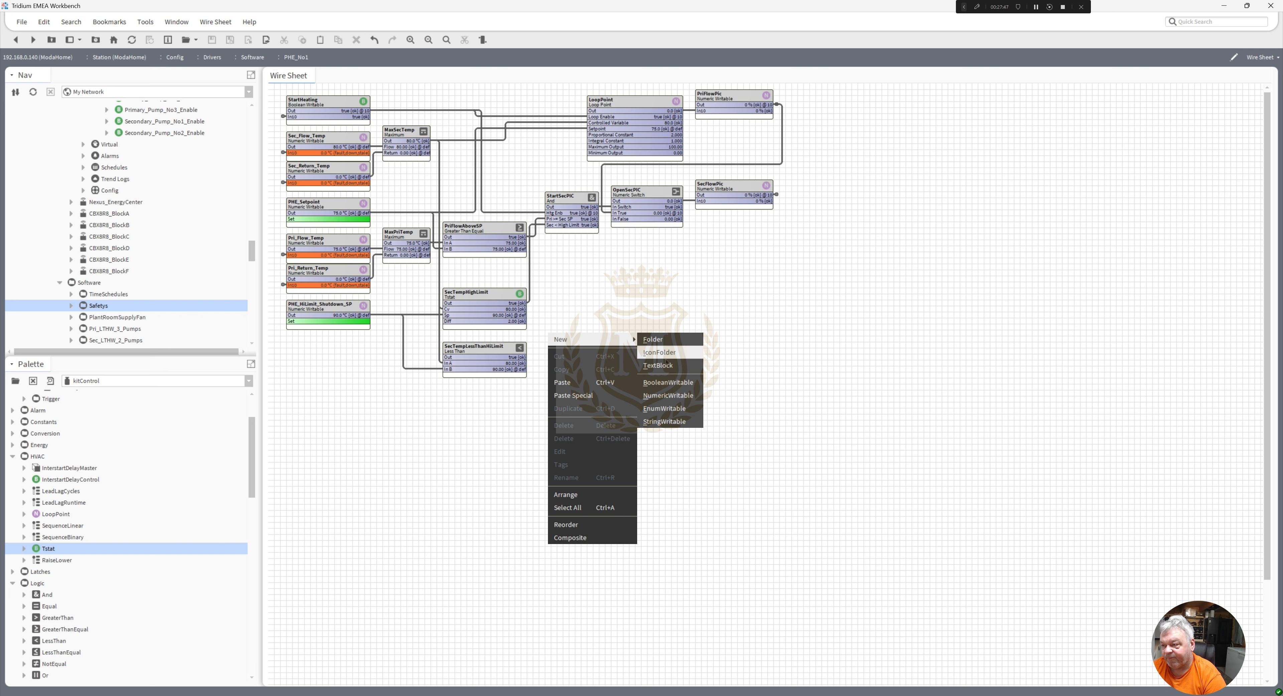
pyautogui.click(662, 366)
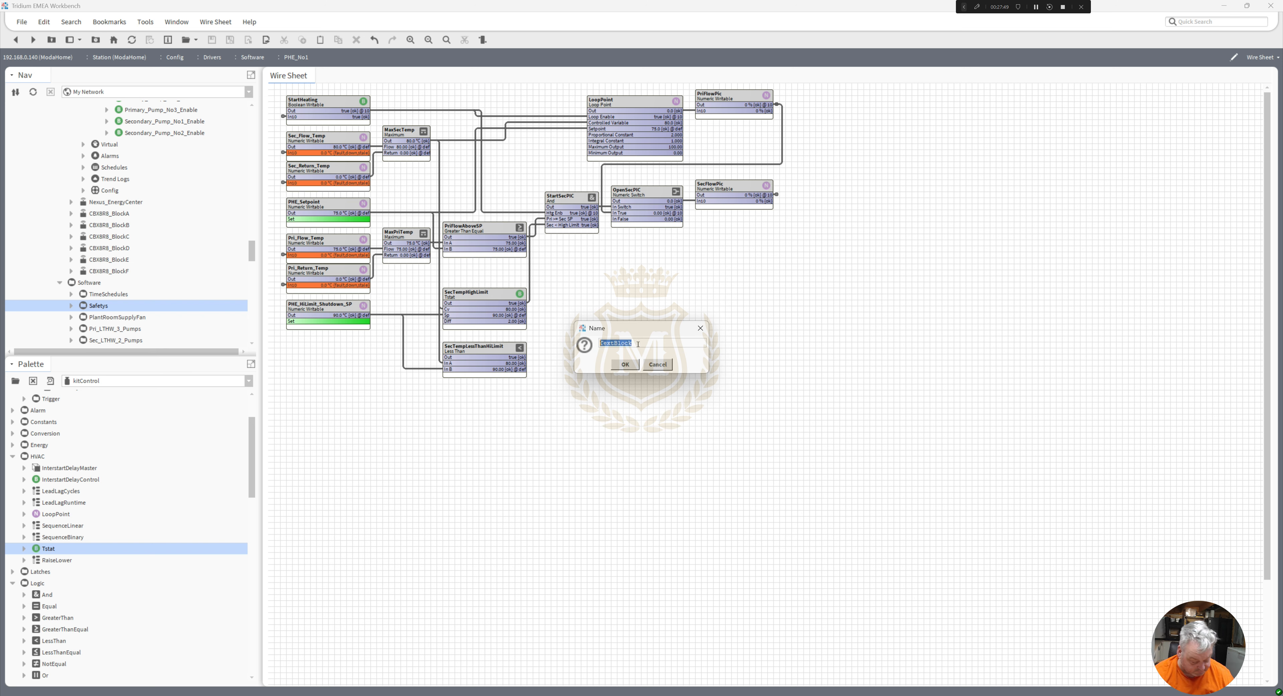
pyautogui.write('Note')
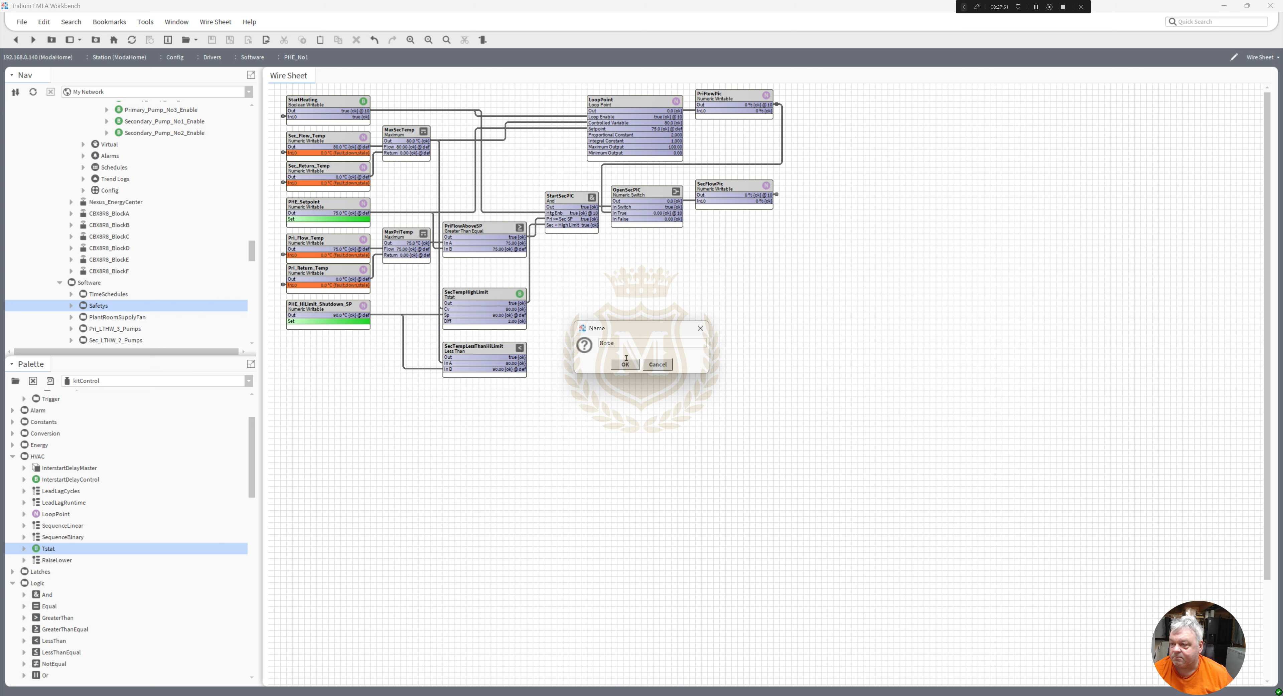
pyautogui.click(625, 364)
pyautogui.moveTo(568, 336); pyautogui.dragTo(466, 335)
pyautogui.moveTo(562, 342); pyautogui.dragTo(527, 342)
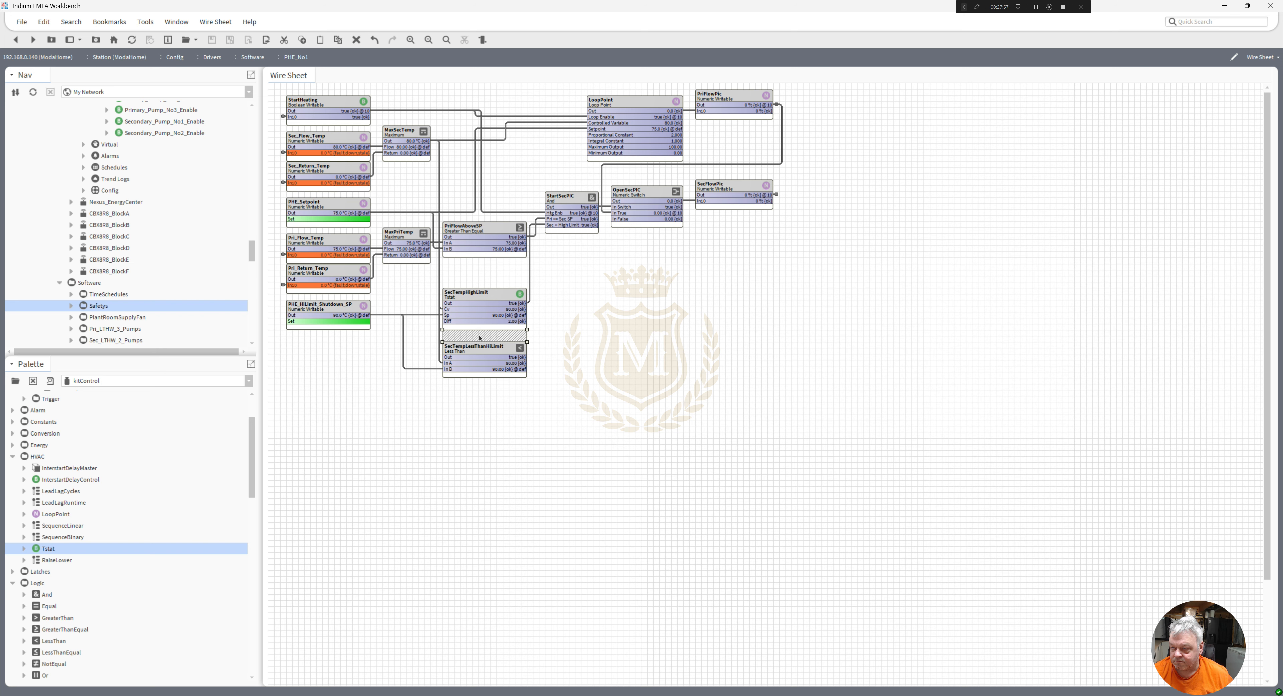
# Set the Note block's text to 2nd Option, with a pale yellow #ffffc0 background and a border, save it and return to PHE_No1's wire sheet
pyautogui.doubleClick(480, 338)
pyautogui.click(357, 111)
pyautogui.write('2nd Option')
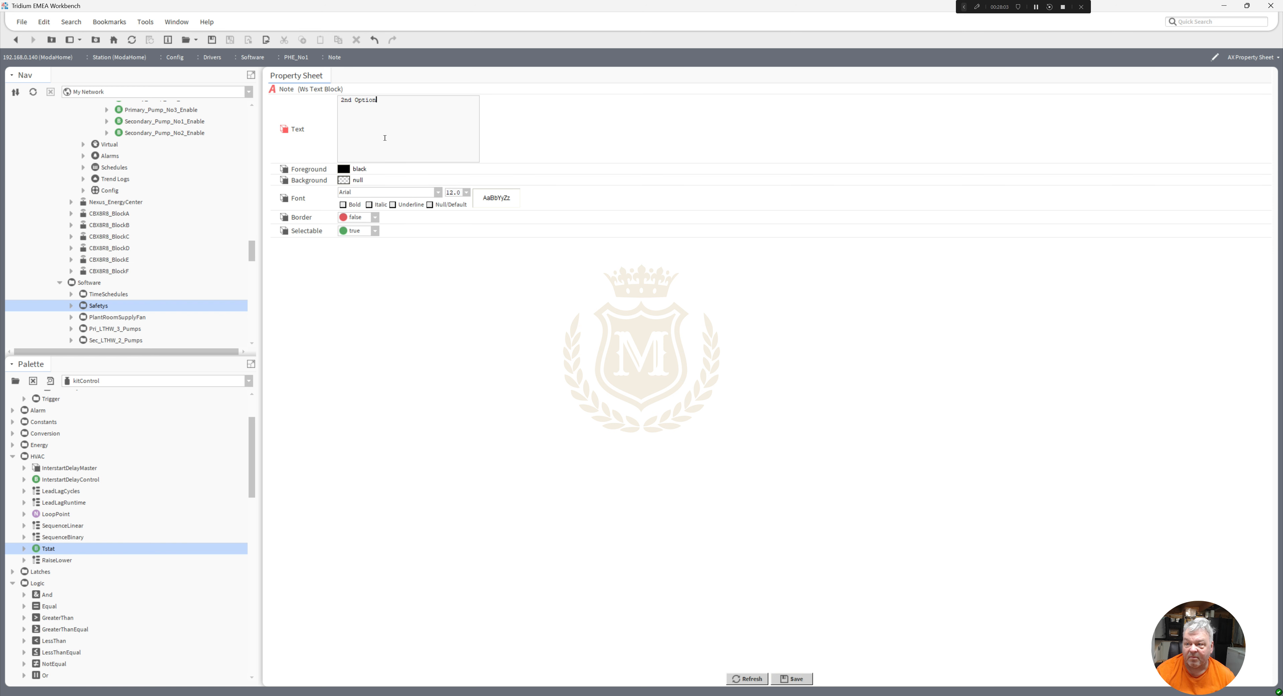
pyautogui.click(357, 180)
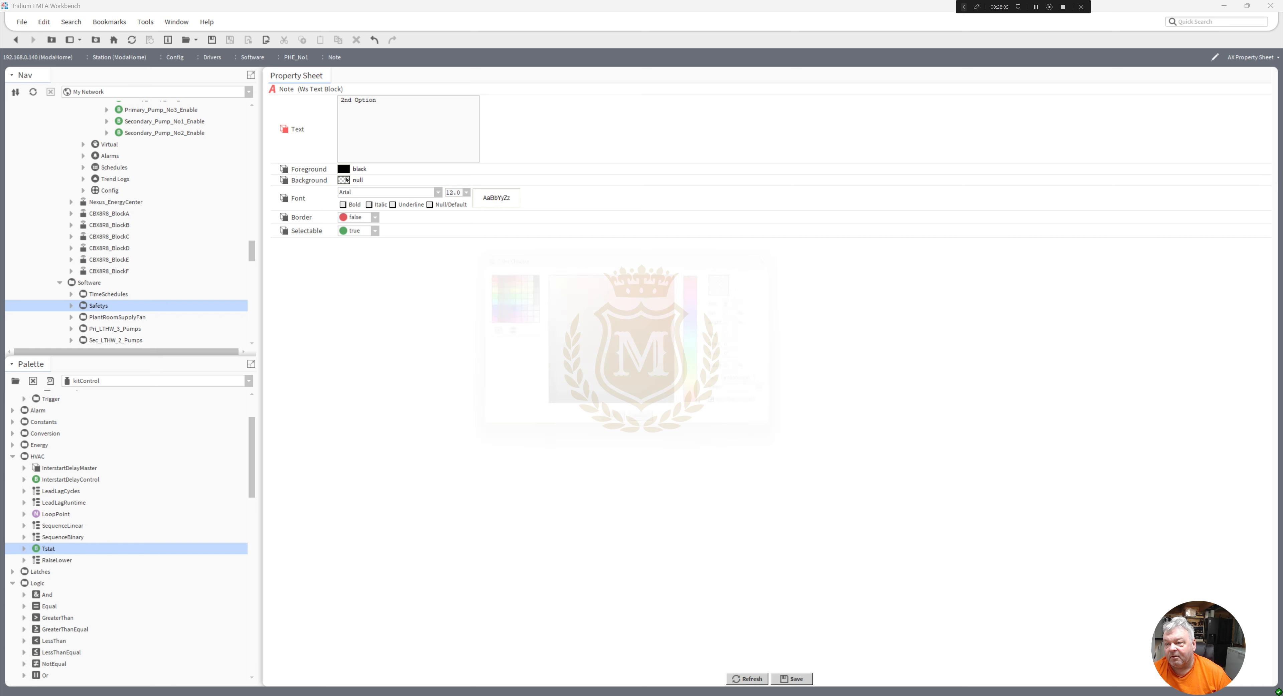
pyautogui.click(528, 291)
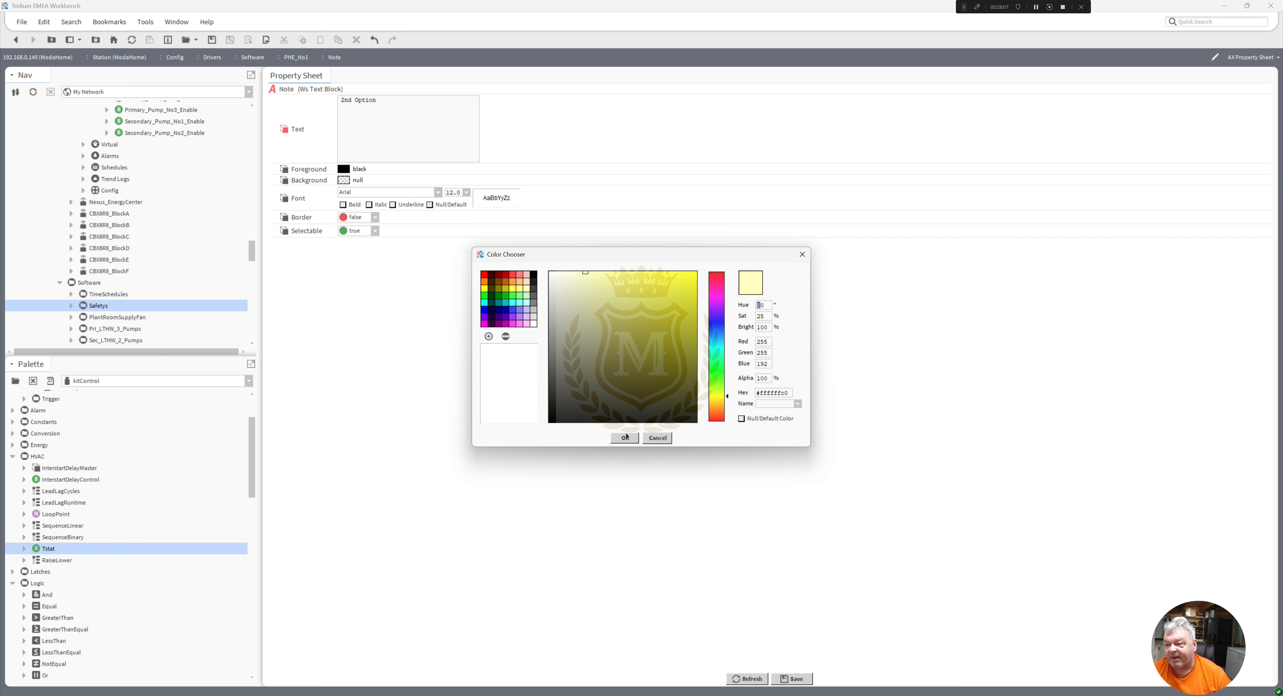
pyautogui.click(626, 438)
pyautogui.click(374, 216)
pyautogui.click(356, 238)
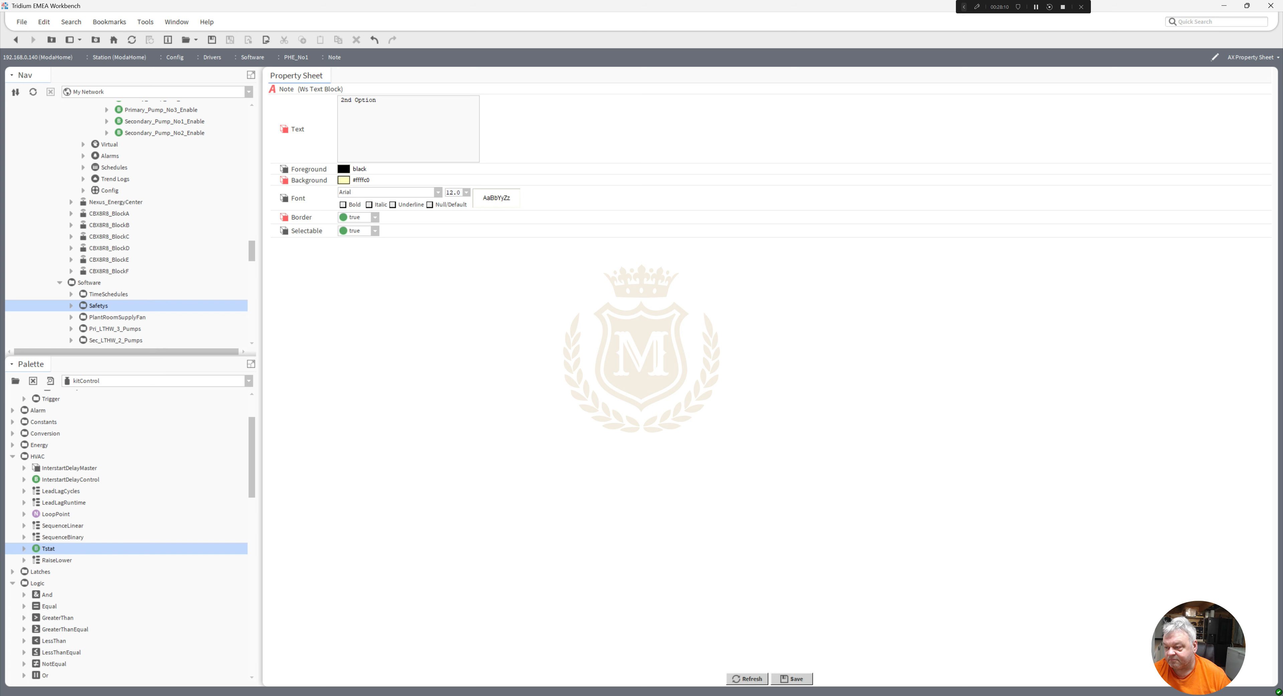
pyautogui.hotkey('ctrl', 's')
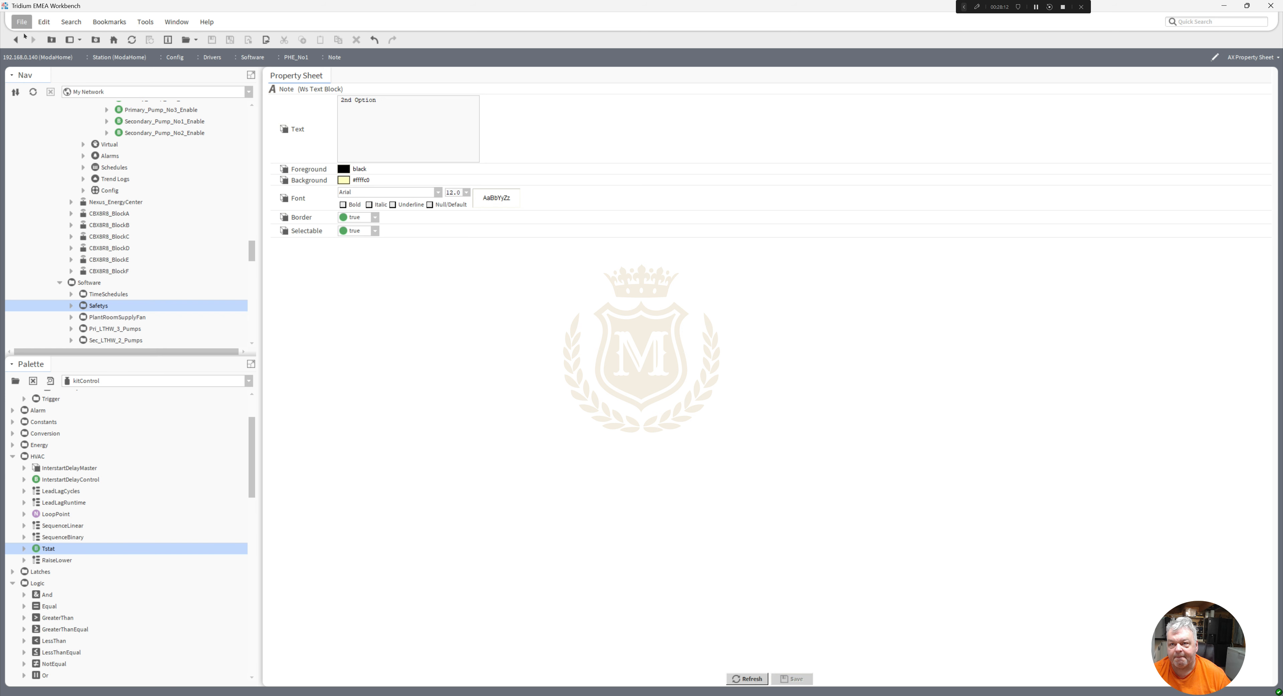
pyautogui.click(15, 40)
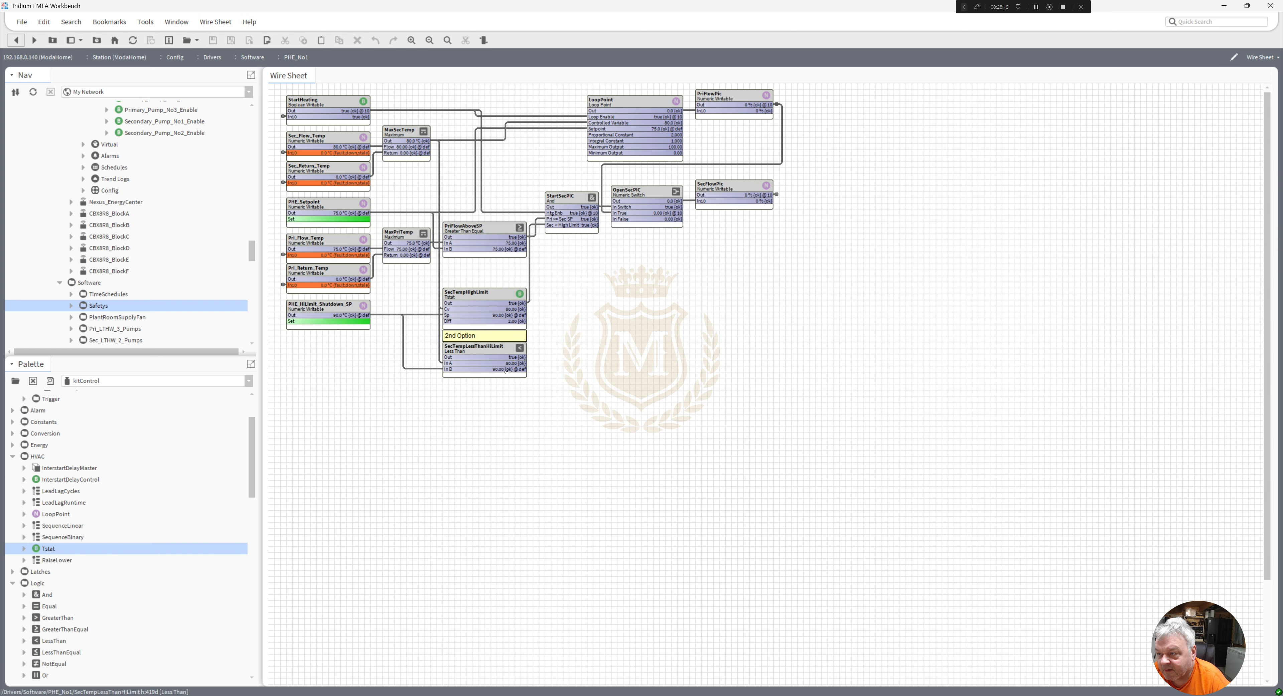
# Move the 2nd Option note and SecTempLessThanHiLimit together slightly down, widening the gap below SecTempHighLimit
pyautogui.moveTo(545, 401); pyautogui.dragTo(459, 341)
pyautogui.click(511, 398)
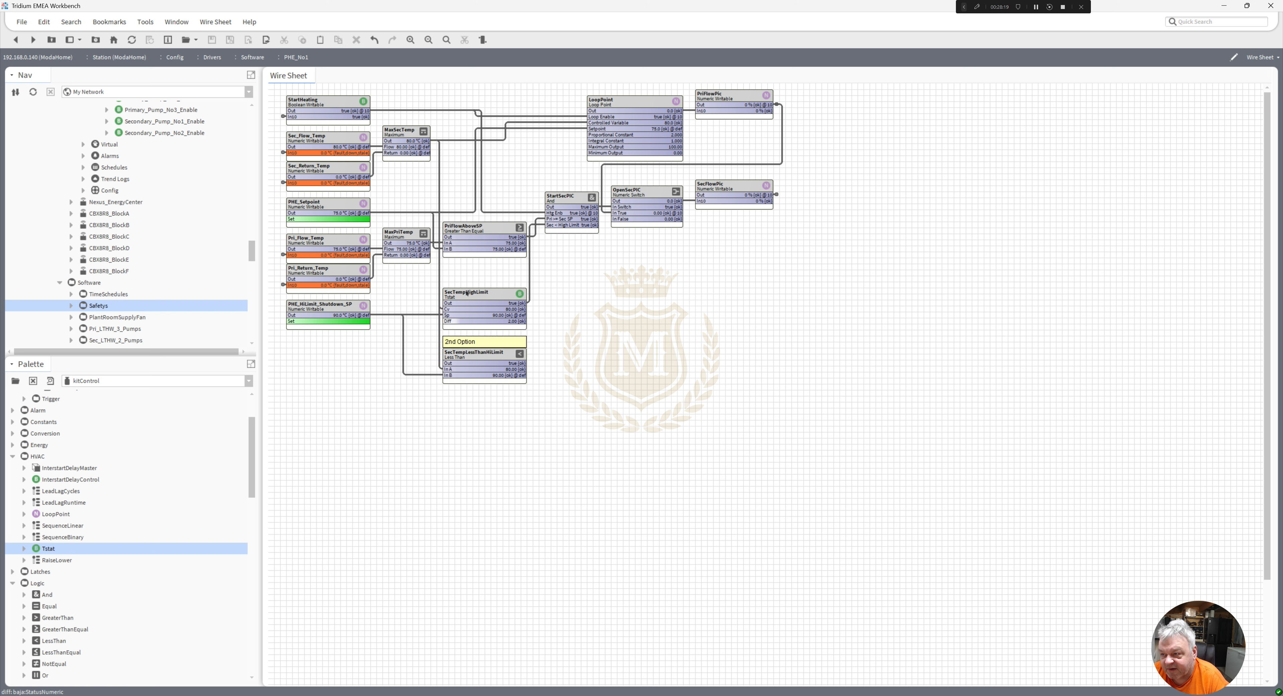
pyautogui.click(472, 300)
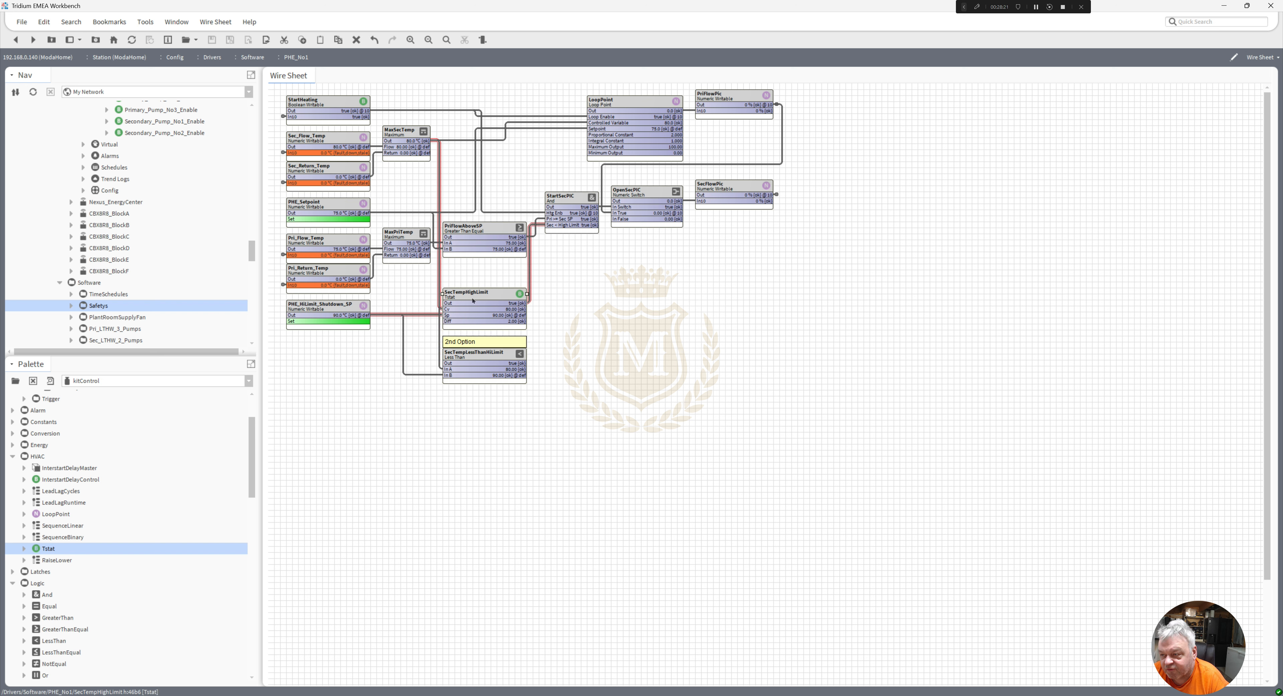
pyautogui.click(483, 374)
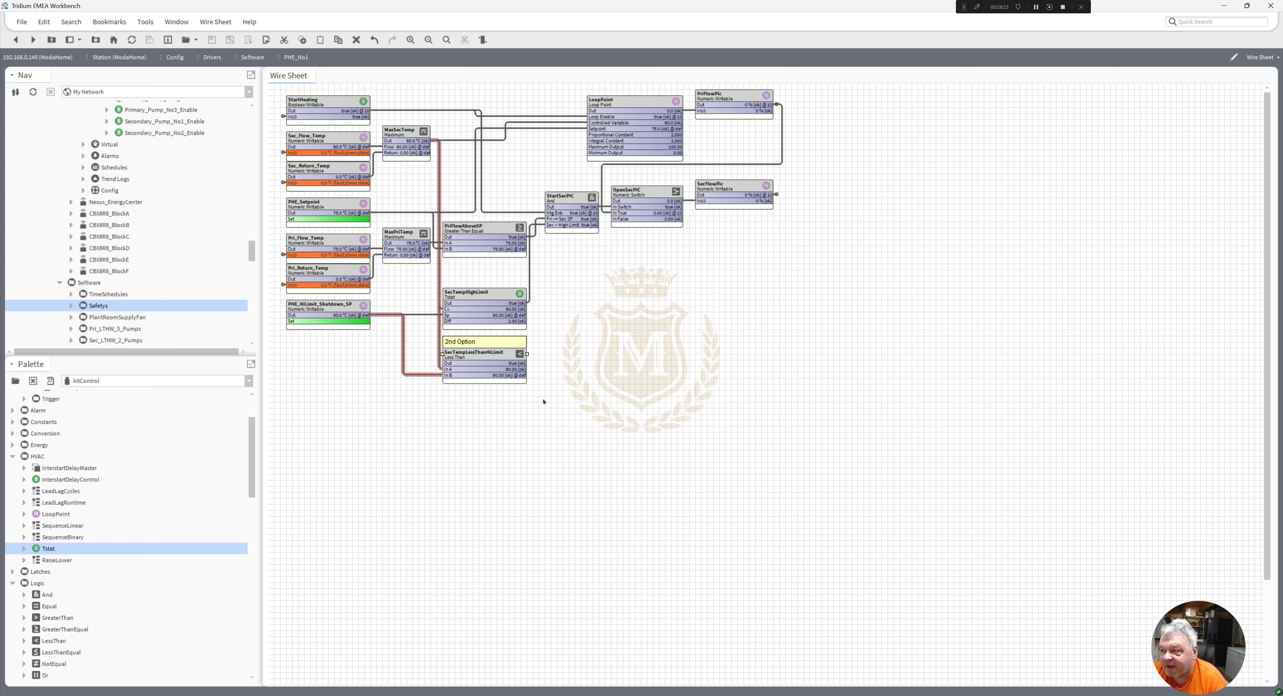
# Copy SecTempHighLimit and the 2nd Option note from PHE_No1 and return to the Software wire sheet
pyautogui.click(777, 195)
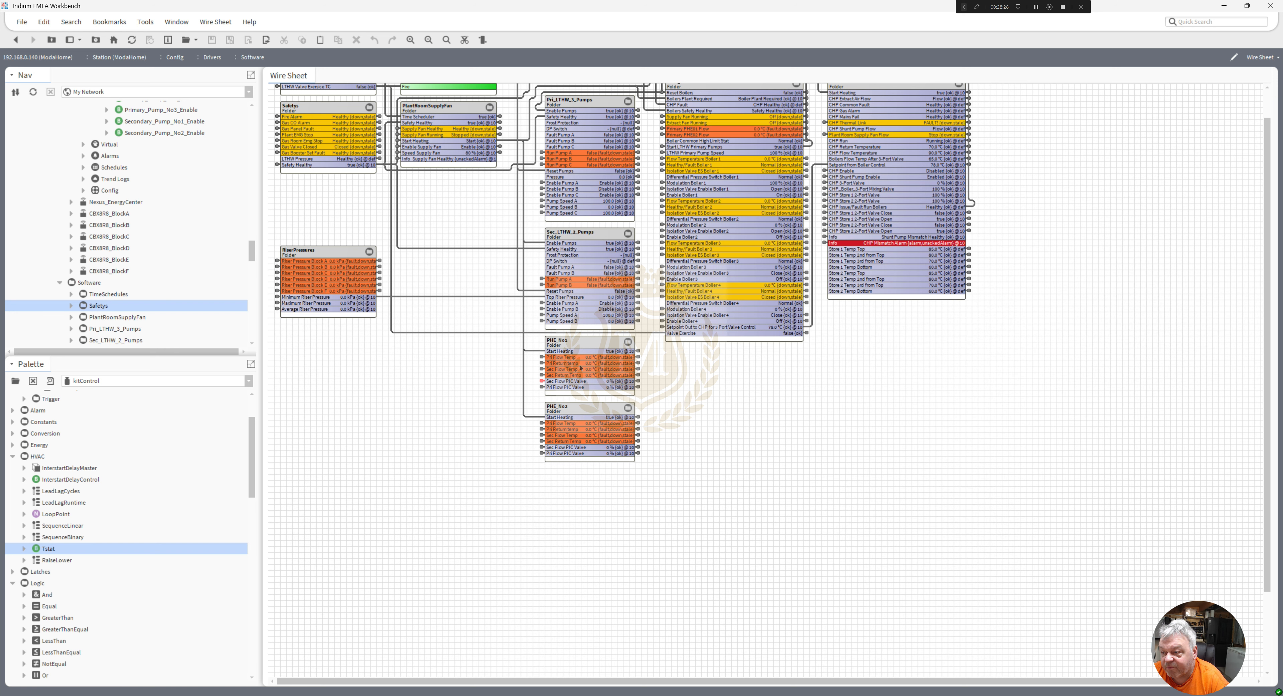
pyautogui.click(578, 421)
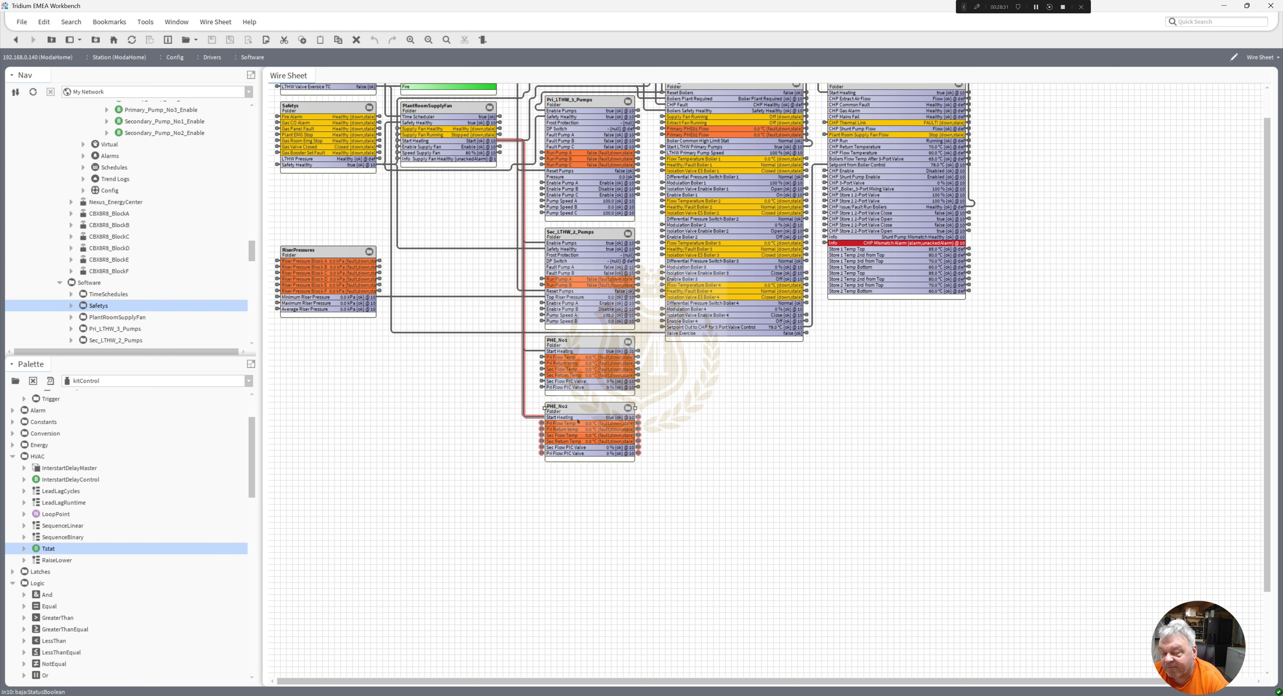
pyautogui.doubleClick(571, 367)
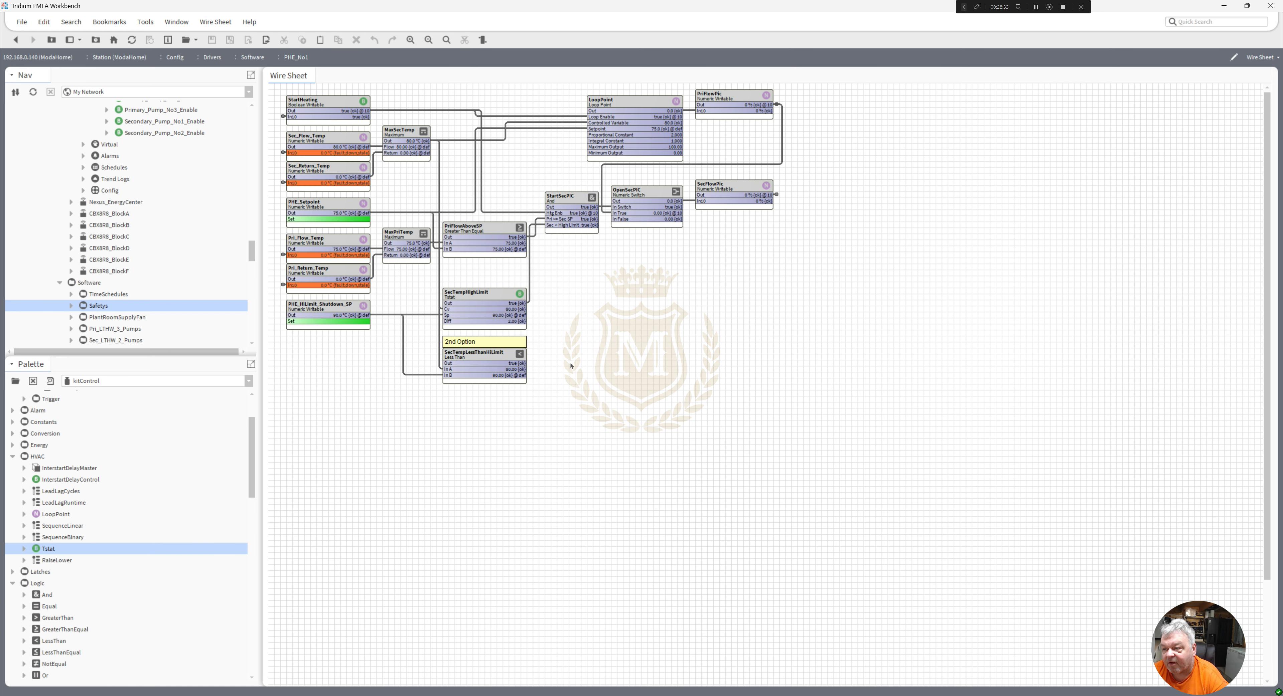
pyautogui.click(471, 343)
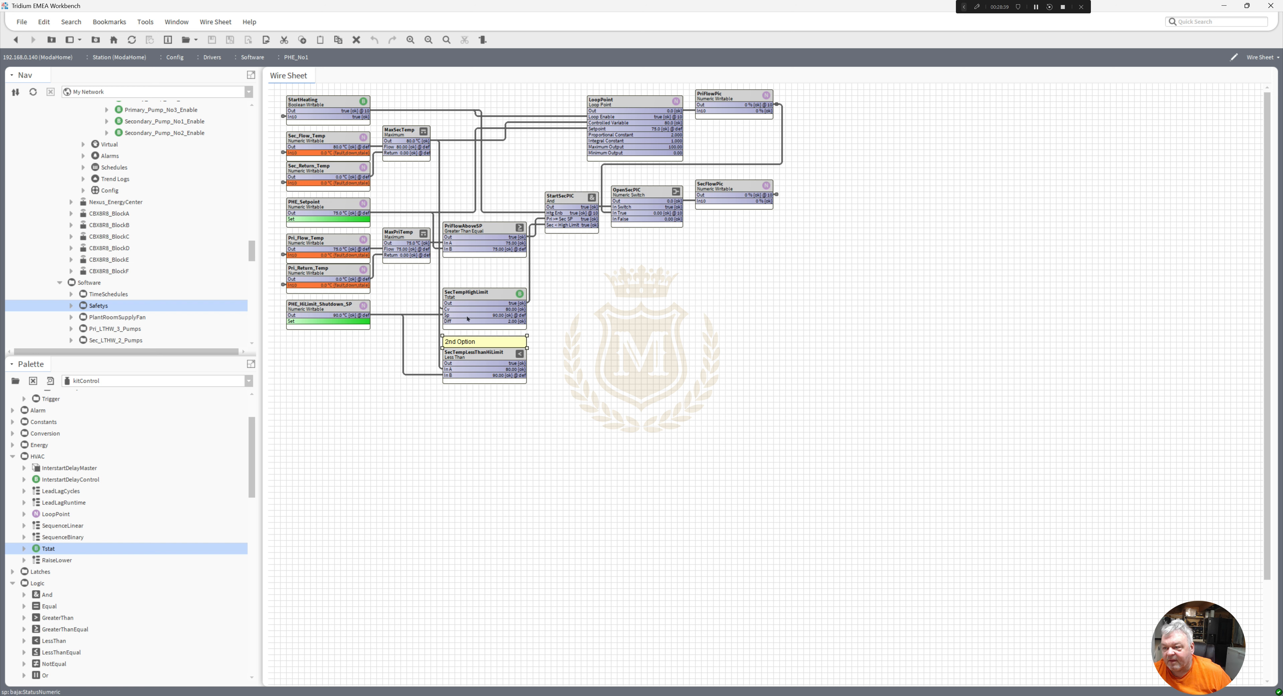
pyautogui.rightClick(467, 319)
pyautogui.press('Escape')
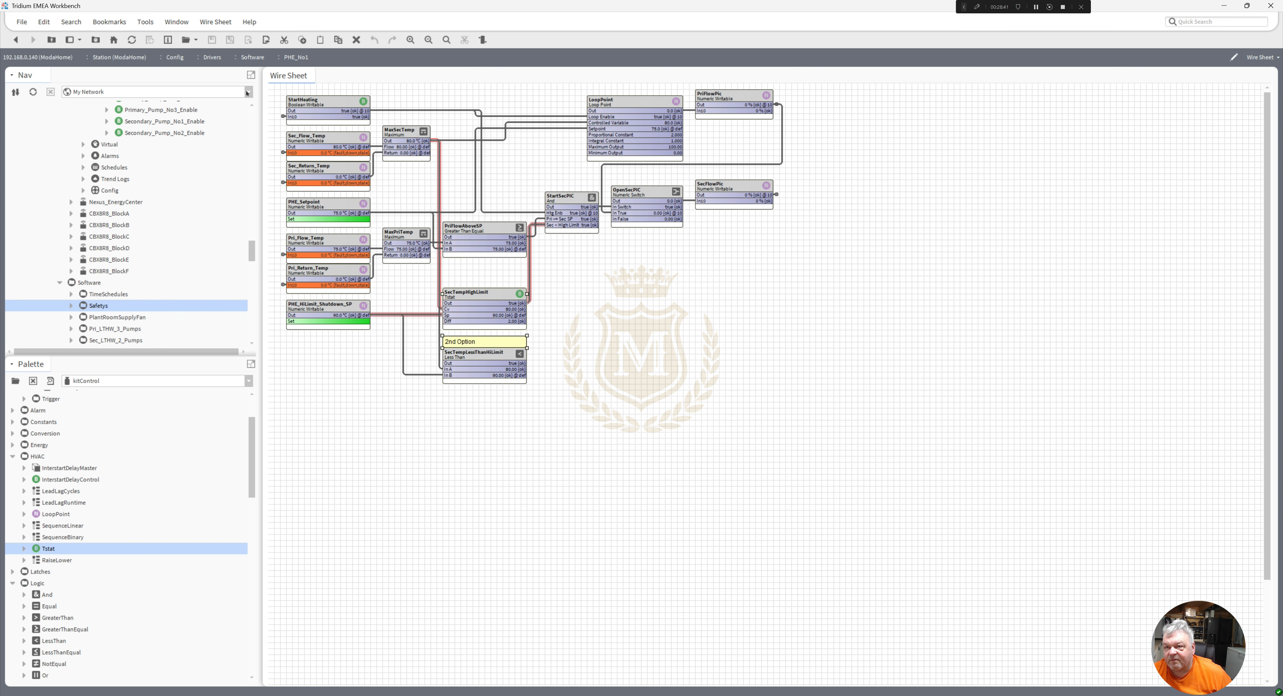
pyautogui.click(16, 39)
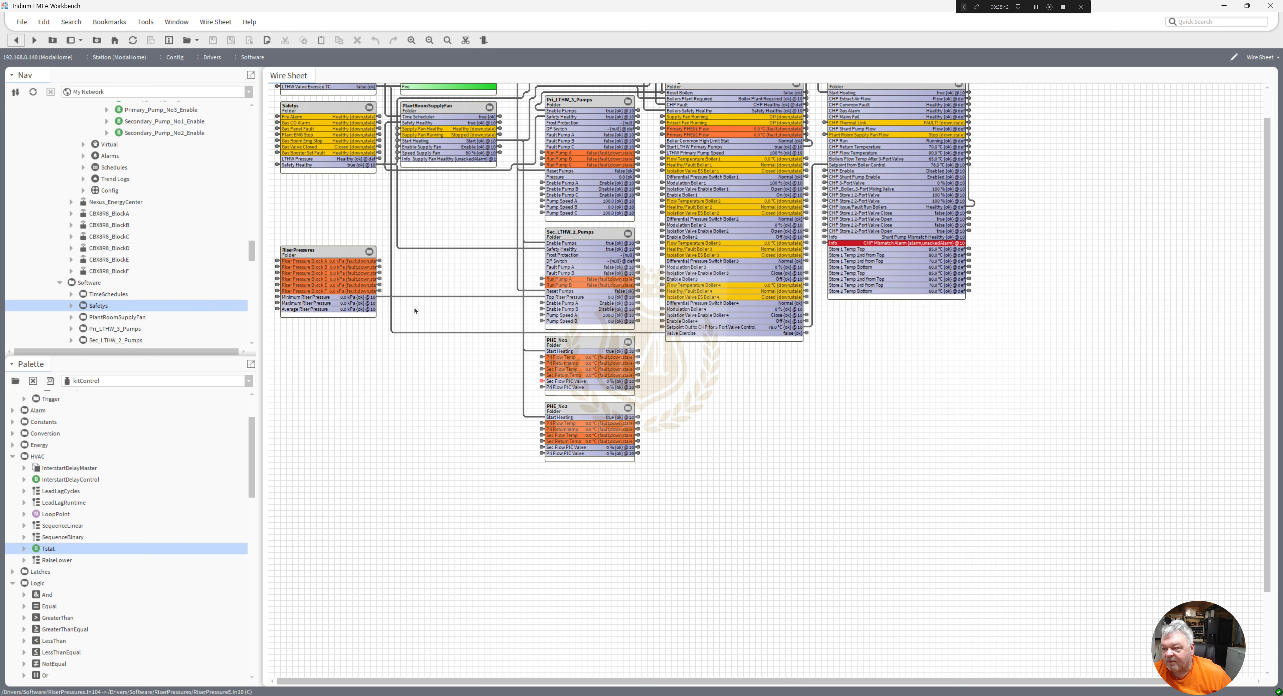
pyautogui.rightClick(568, 414)
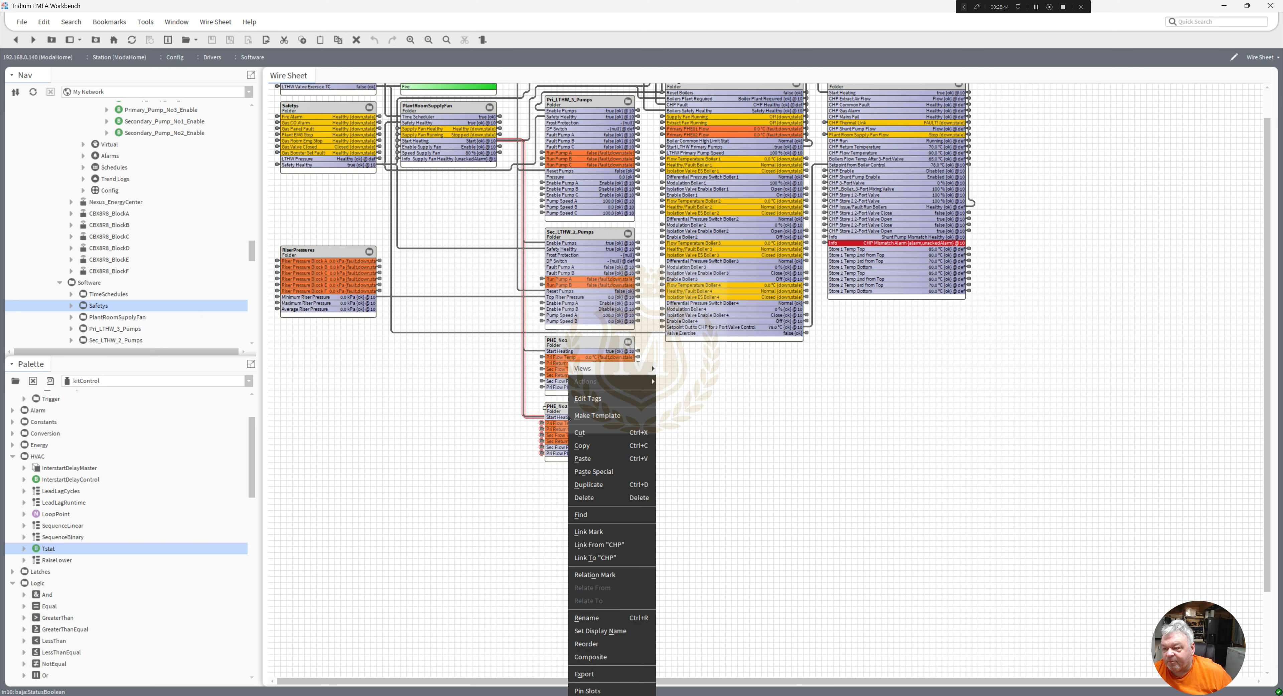
pyautogui.click(600, 459)
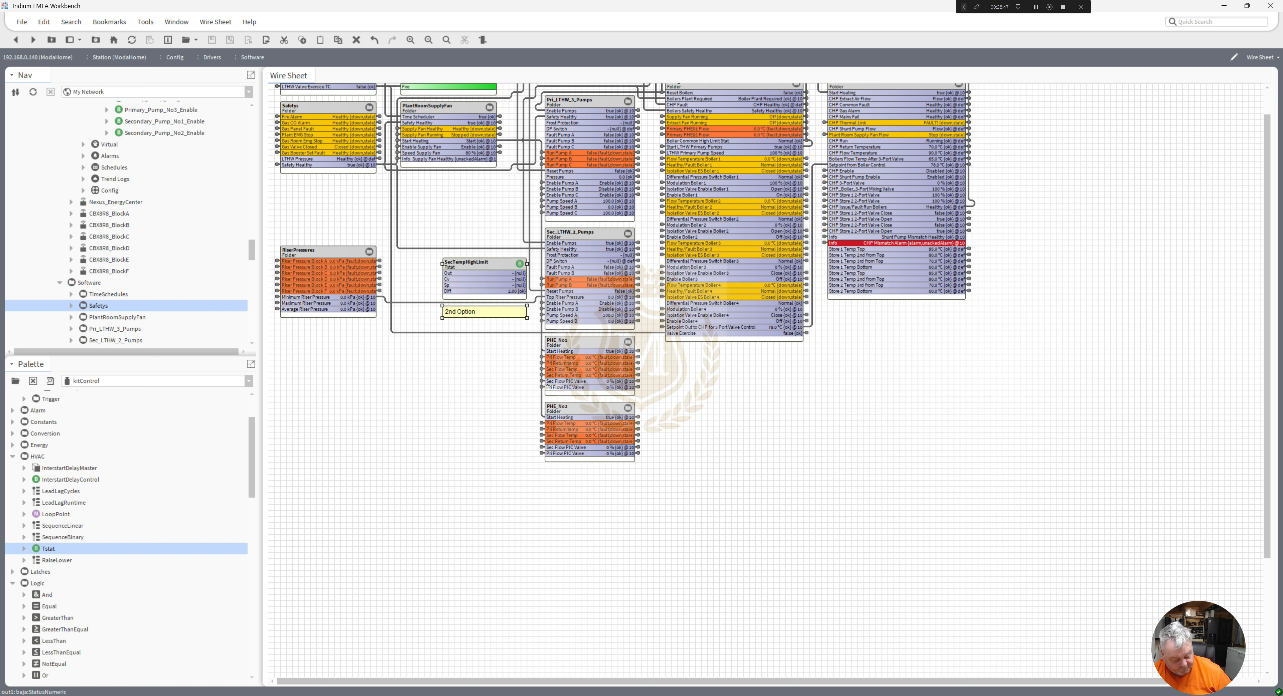
pyautogui.hotkey('ctrl', 'z')
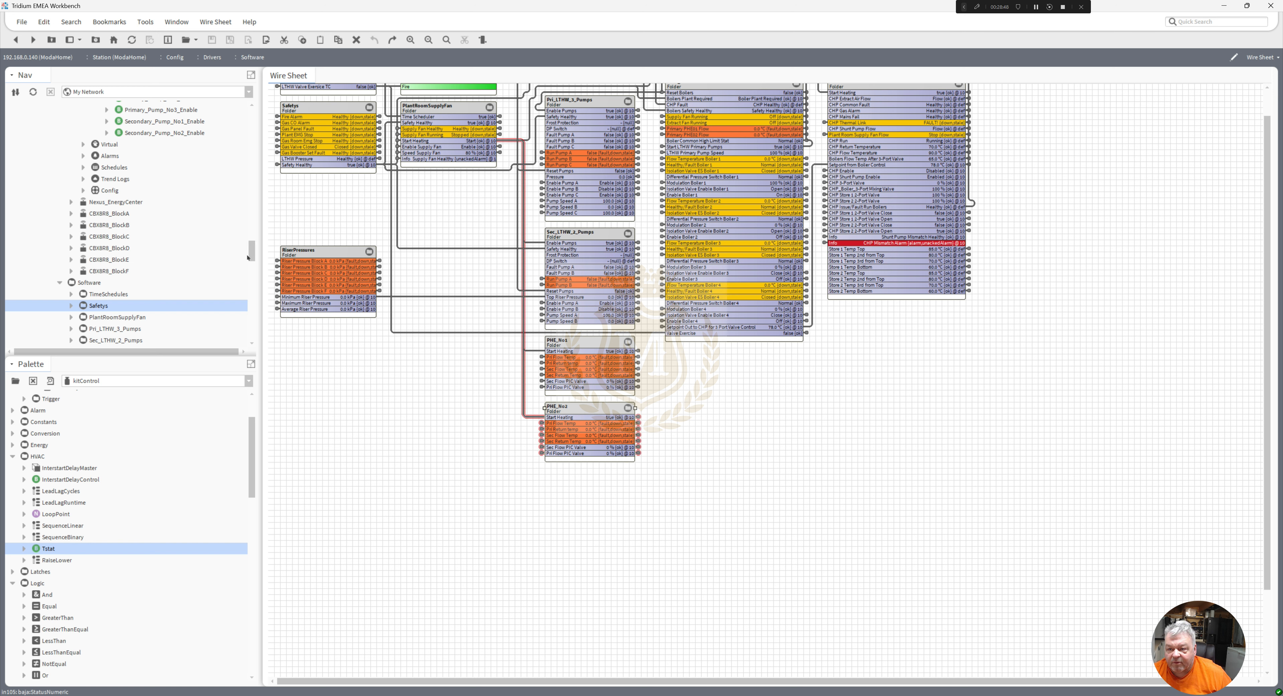
# Paste the copied thermostat block and 2nd Option note into the PHE_No2 folder and open its wire sheet
pyautogui.scroll(-4, 248, 260)
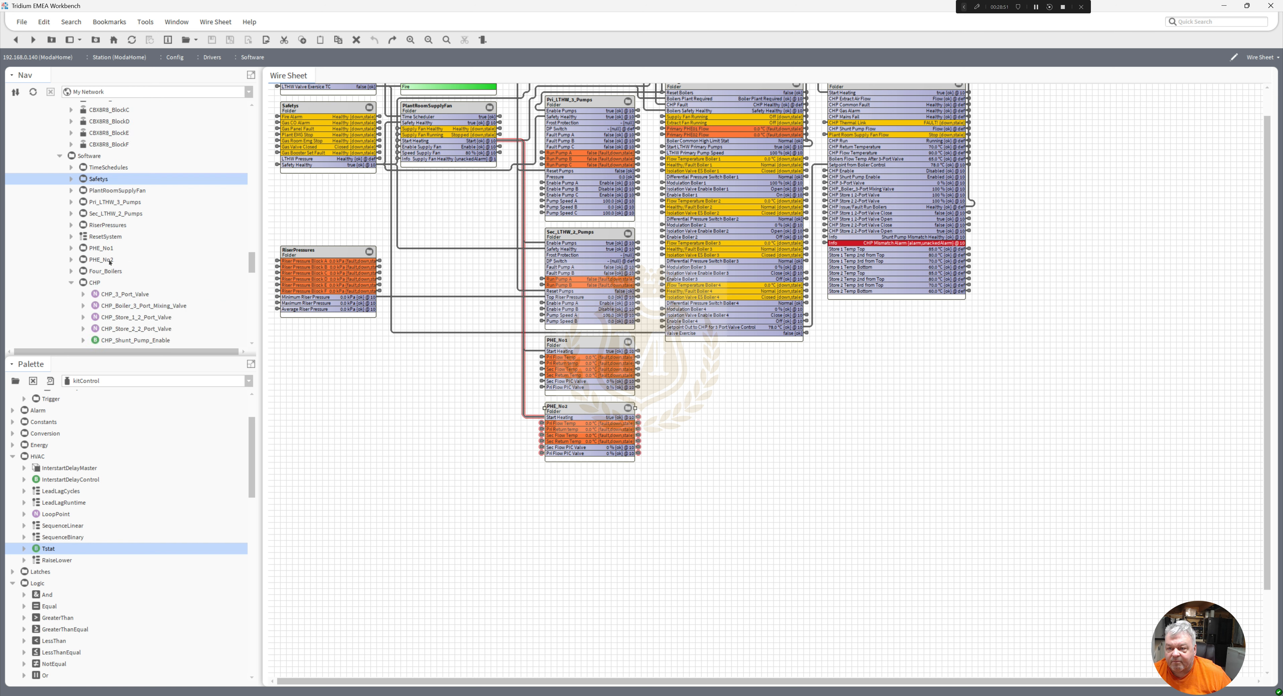
pyautogui.rightClick(110, 261)
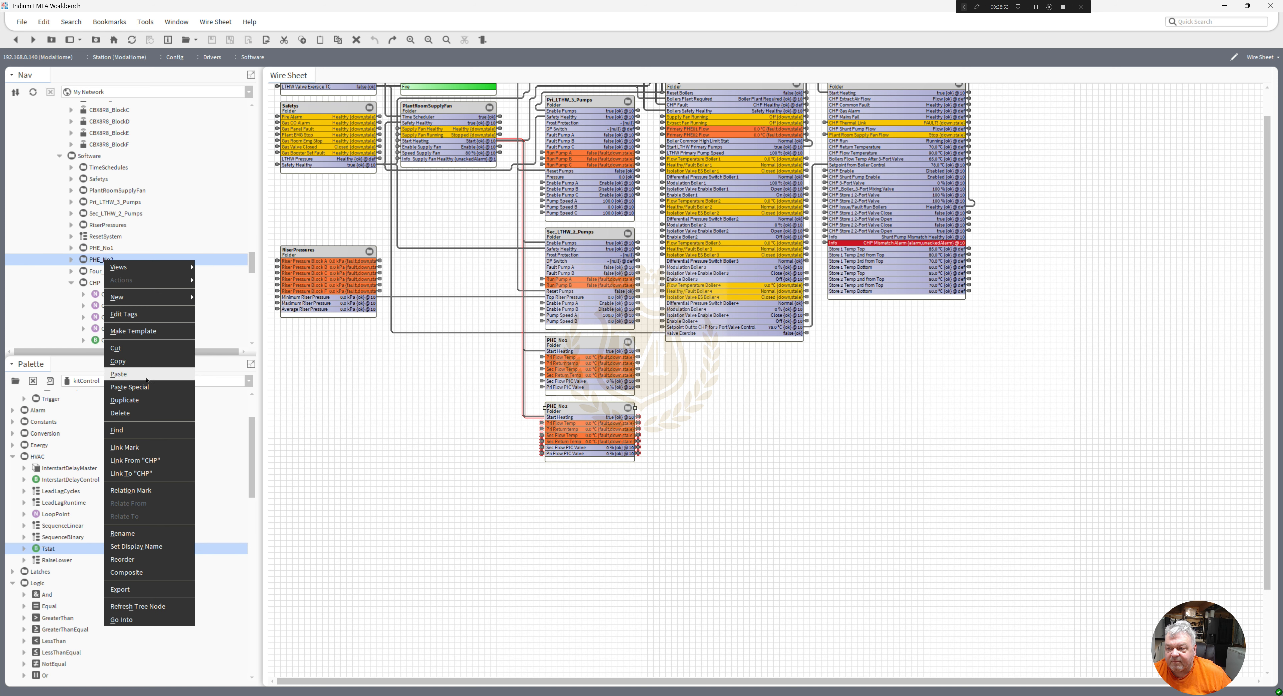
pyautogui.click(146, 374)
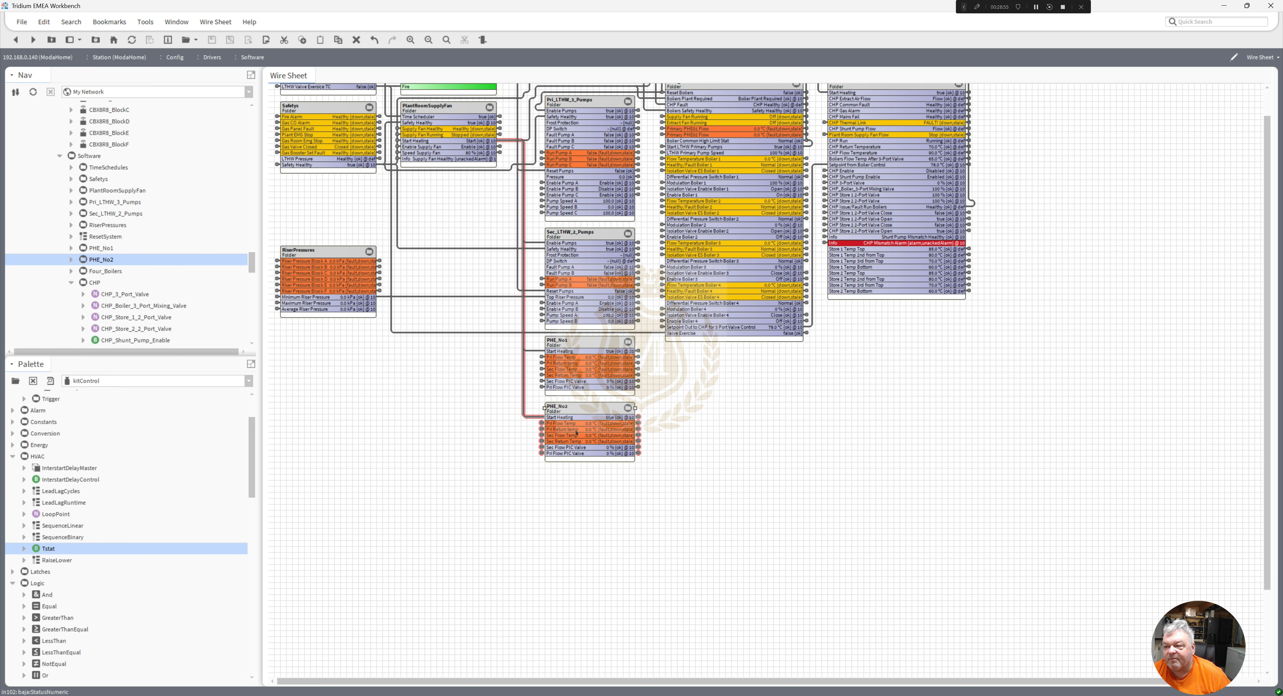
pyautogui.doubleClick(553, 434)
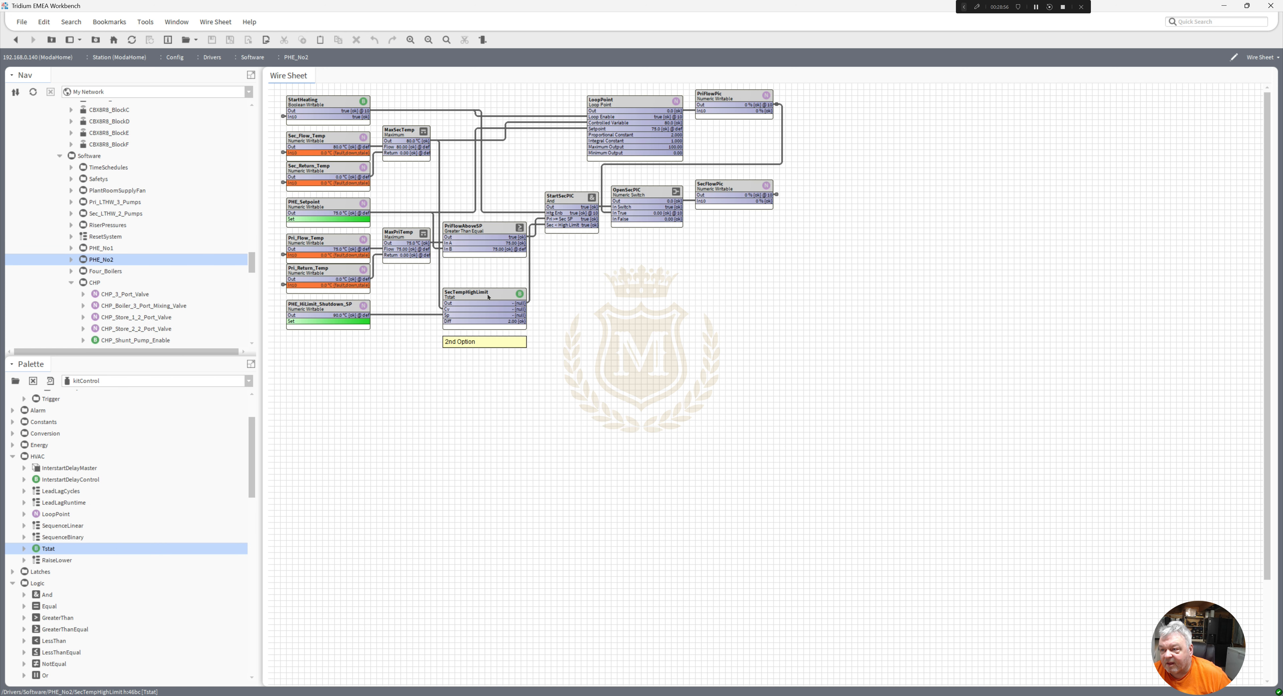
# Place SecTempLessThanHiLimit below the note and link PHE_HiLimit_Shutdown_SP and MaxSecTemp to SecTempHighLimit's Sp and Cv inputs
pyautogui.moveTo(494, 369); pyautogui.dragTo(593, 317)
pyautogui.moveTo(469, 293); pyautogui.dragTo(469, 353)
pyautogui.moveTo(573, 323); pyautogui.dragTo(450, 310)
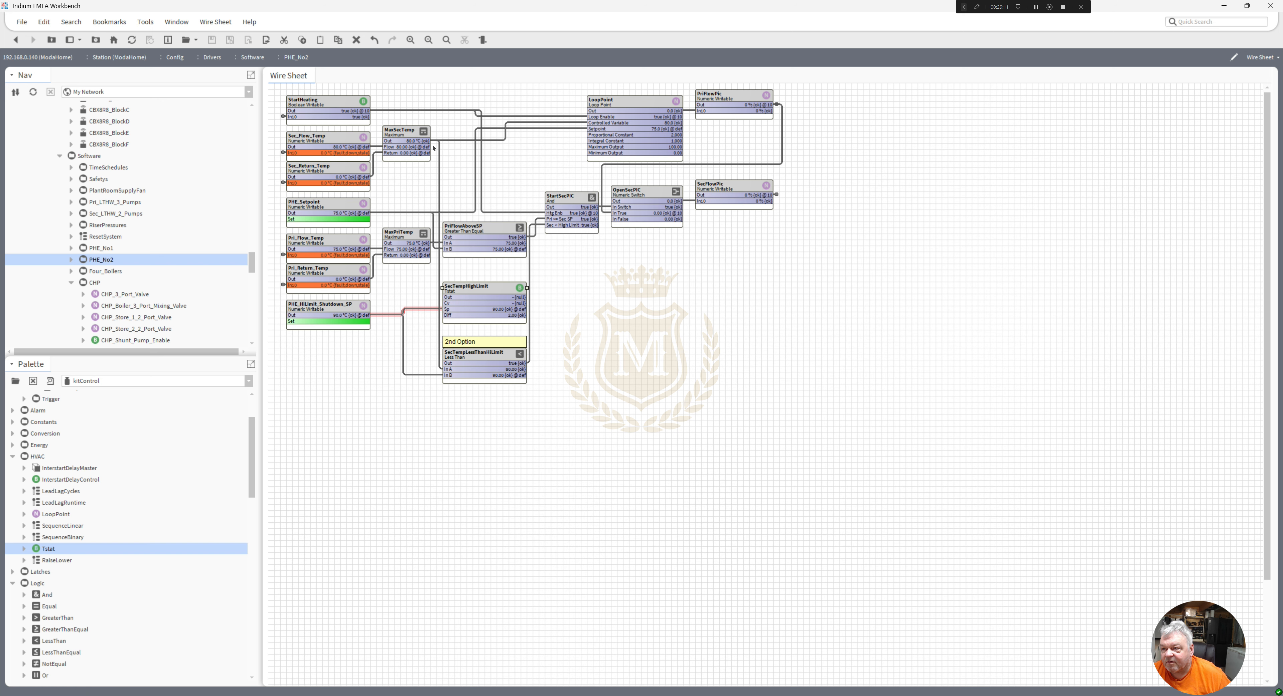
pyautogui.moveTo(460, 226); pyautogui.dragTo(478, 301)
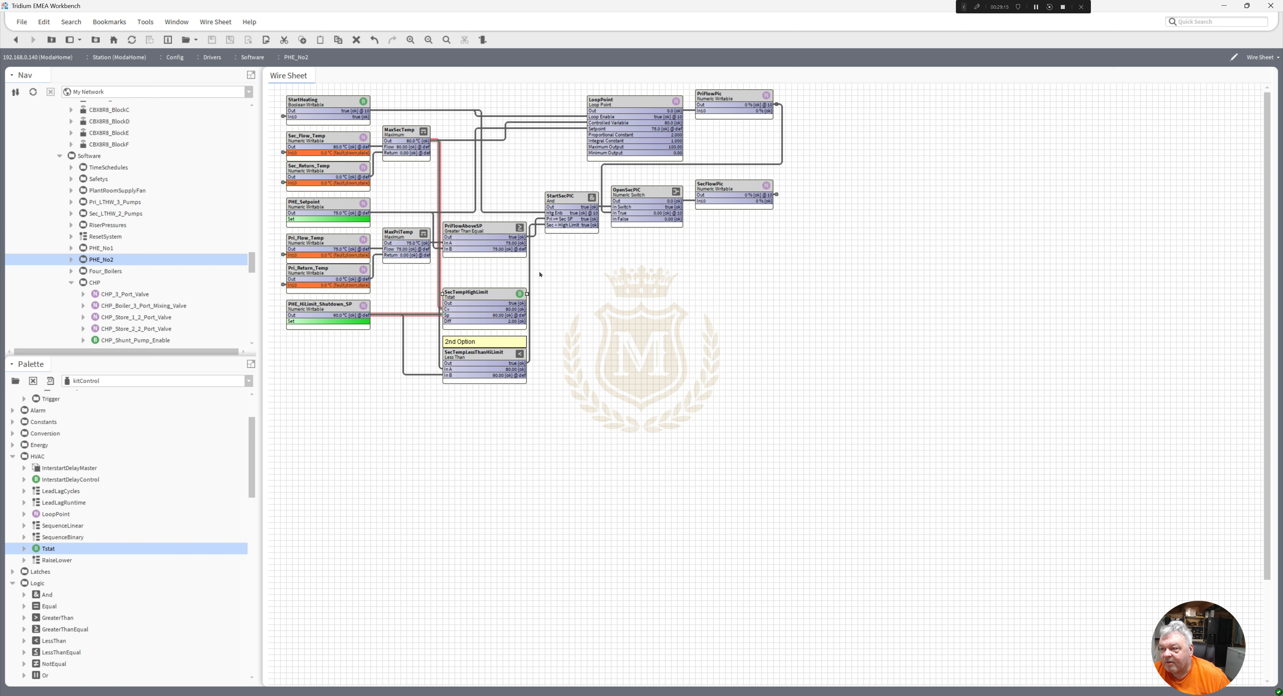
# Replace SecTempLessThanHiLimit's link to StartSecPIC with one from SecTempHighLimit's output, pinning the Sec < High Limit slot again
pyautogui.click(531, 351)
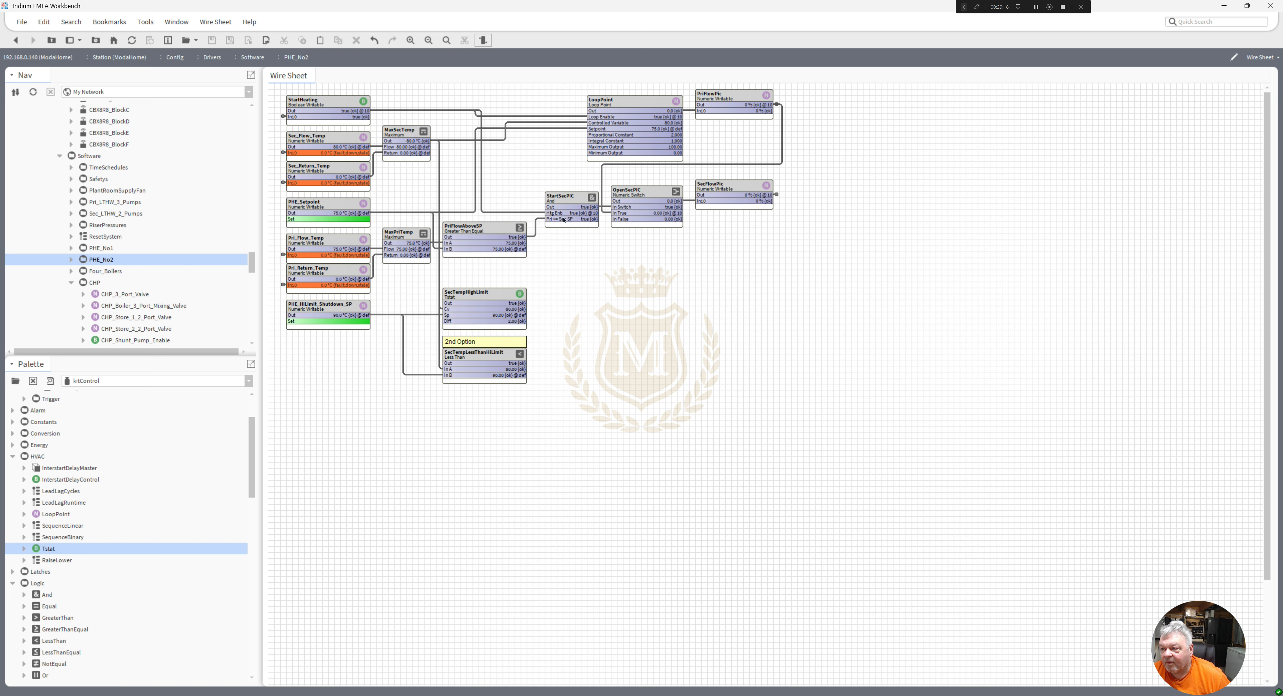
pyautogui.rightClick(571, 202)
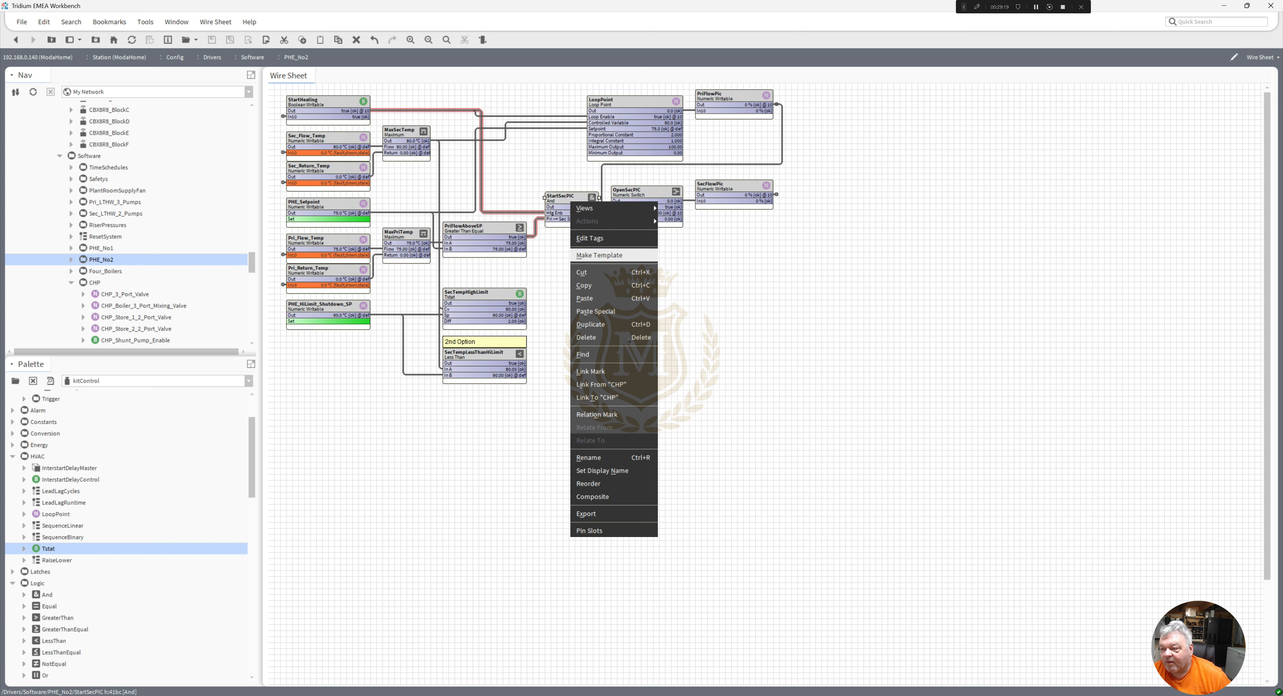
pyautogui.click(642, 531)
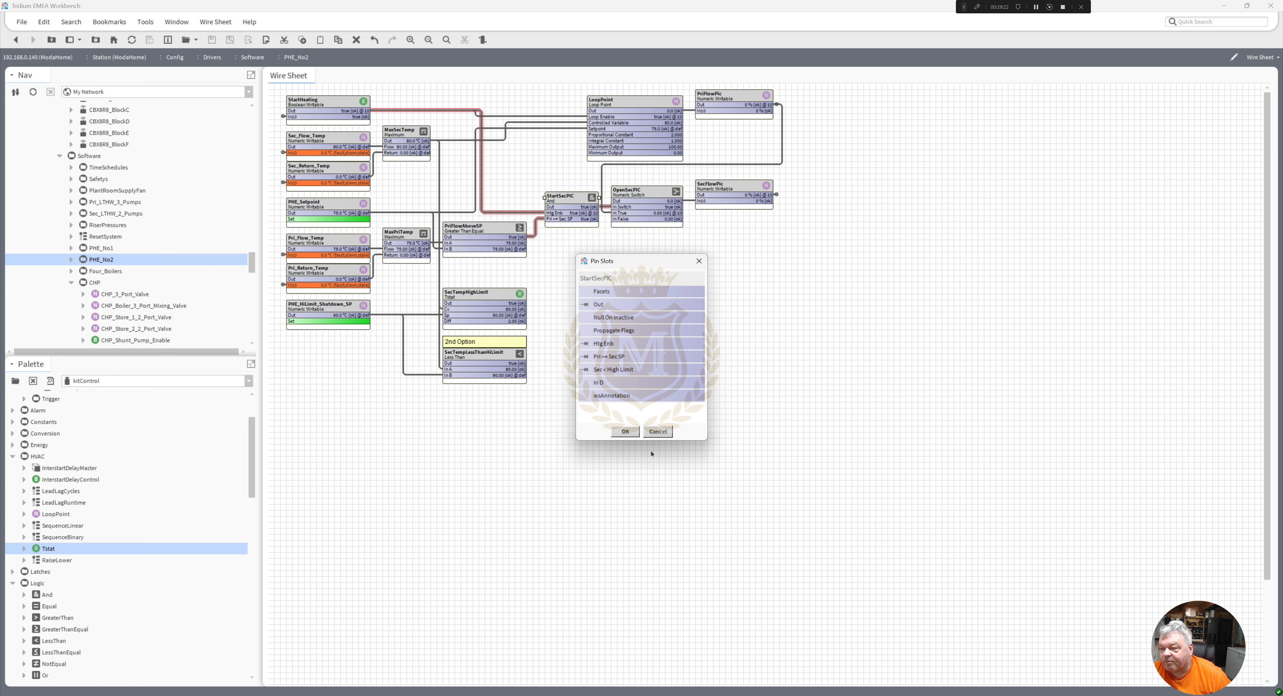
pyautogui.click(626, 432)
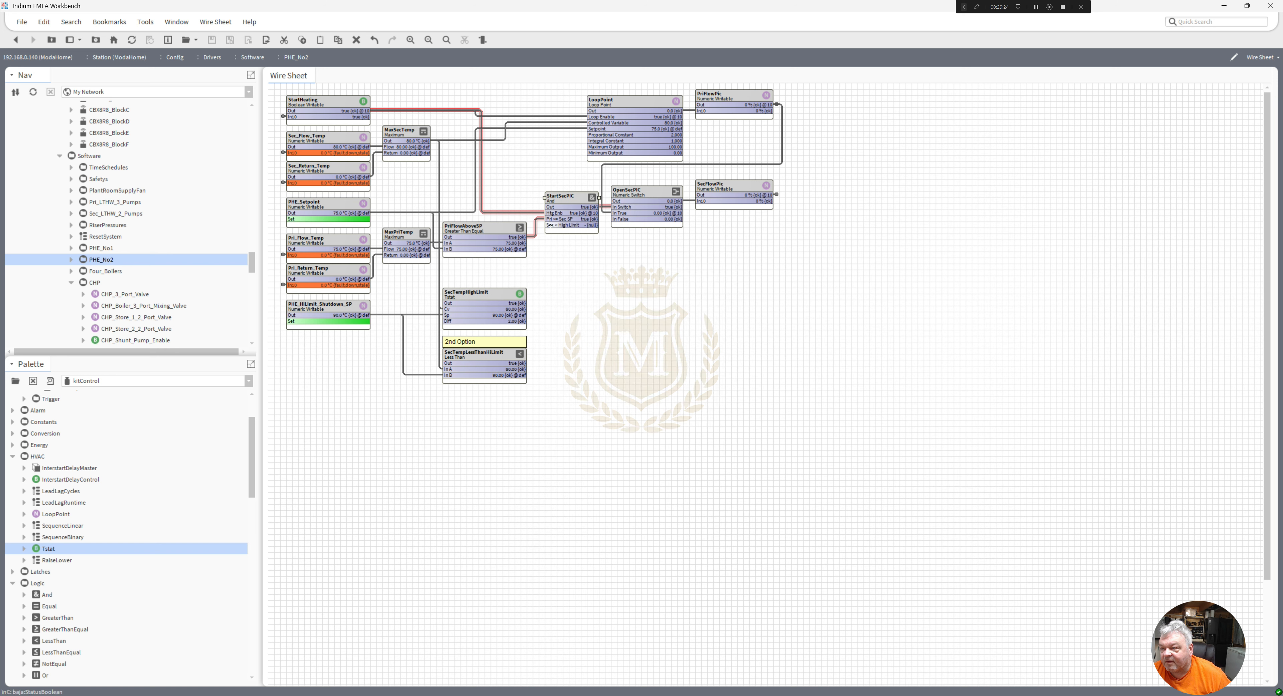
pyautogui.moveTo(544, 267); pyautogui.dragTo(527, 304)
pyautogui.click(586, 324)
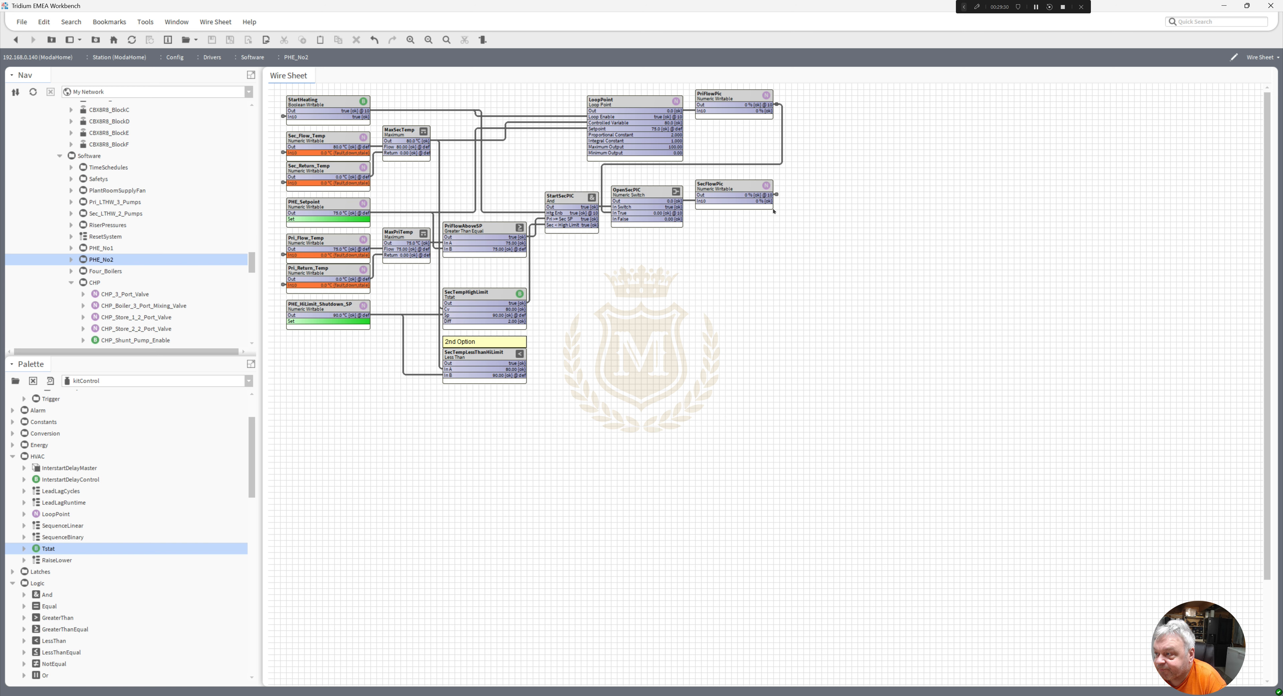
# Return to the Software wire sheet, switch to the browser and examine the secondary pumps and plate heat exchangers on the plant schematic PDF
pyautogui.doubleClick(777, 195)
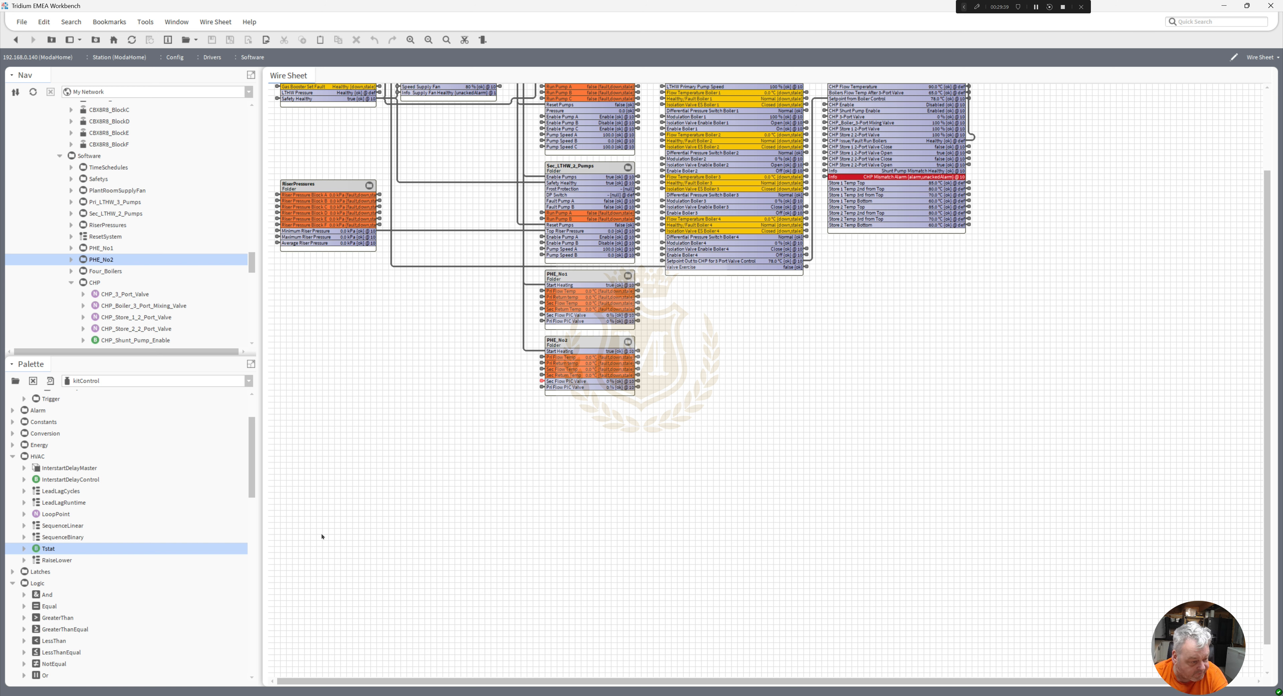
pyautogui.hotkey('alt', 'Tab')
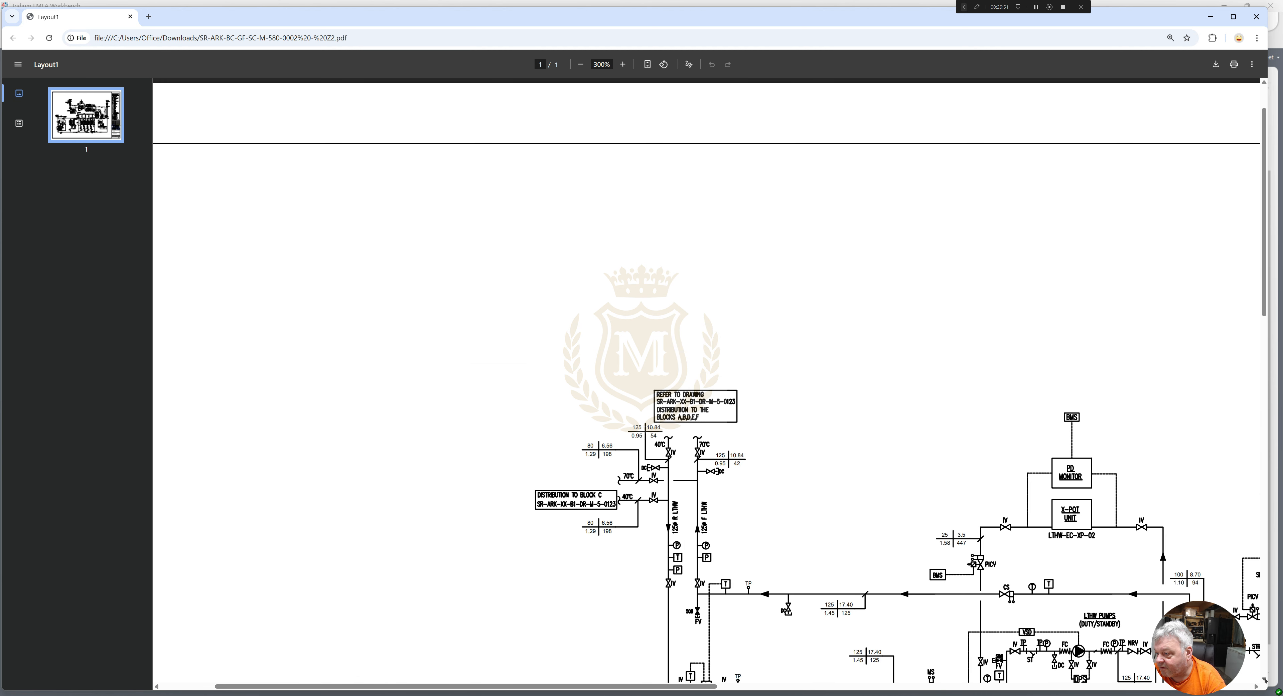
pyautogui.scroll(-2, 1263, 680)
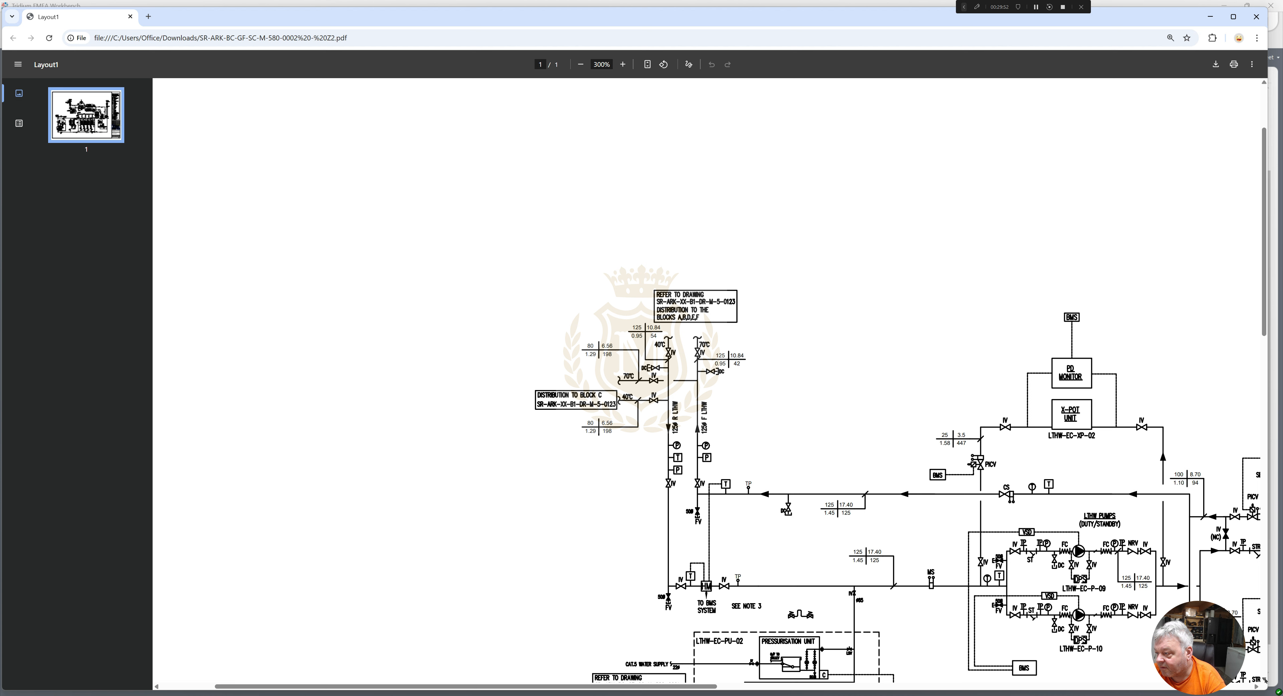
pyautogui.scroll(-2, 1264, 680)
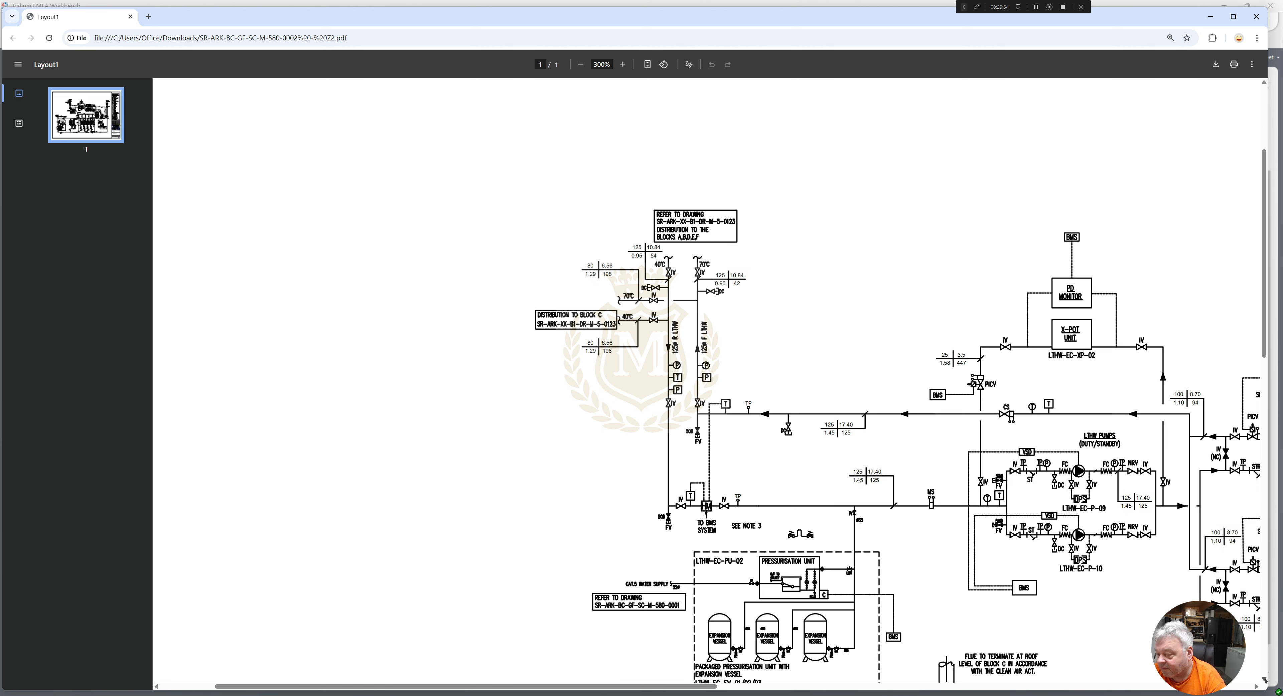
pyautogui.moveTo(709, 687); pyautogui.dragTo(825, 688)
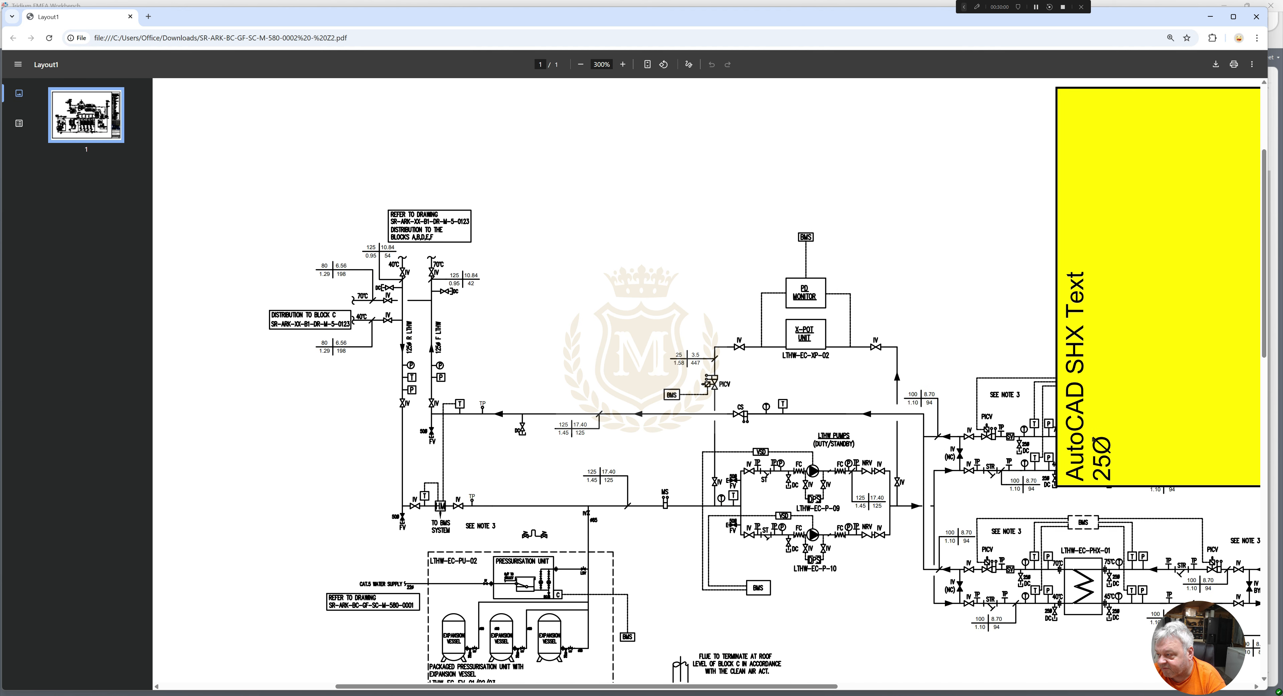
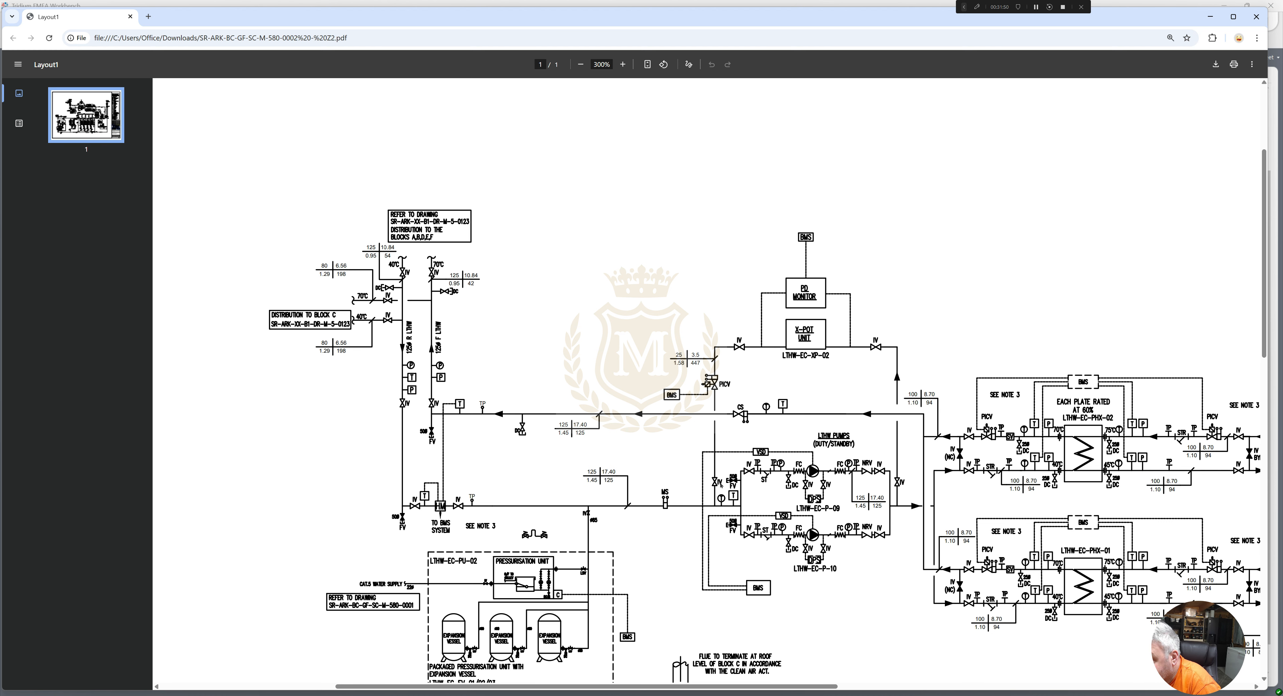
# Return to Workbench and open the Four_Boilers folder's wire sheet from the Software wire sheet
pyautogui.click(1210, 17)
pyautogui.moveTo(1267, 467); pyautogui.dragTo(1262, 320)
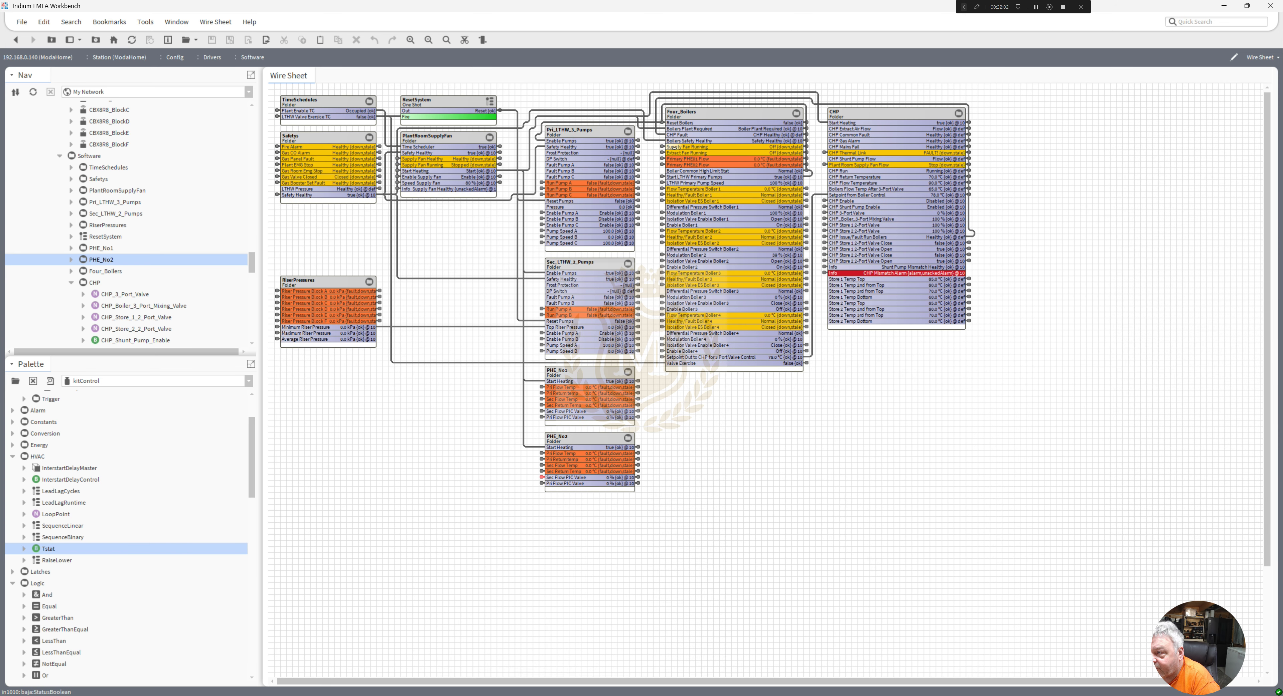
pyautogui.click(659, 134)
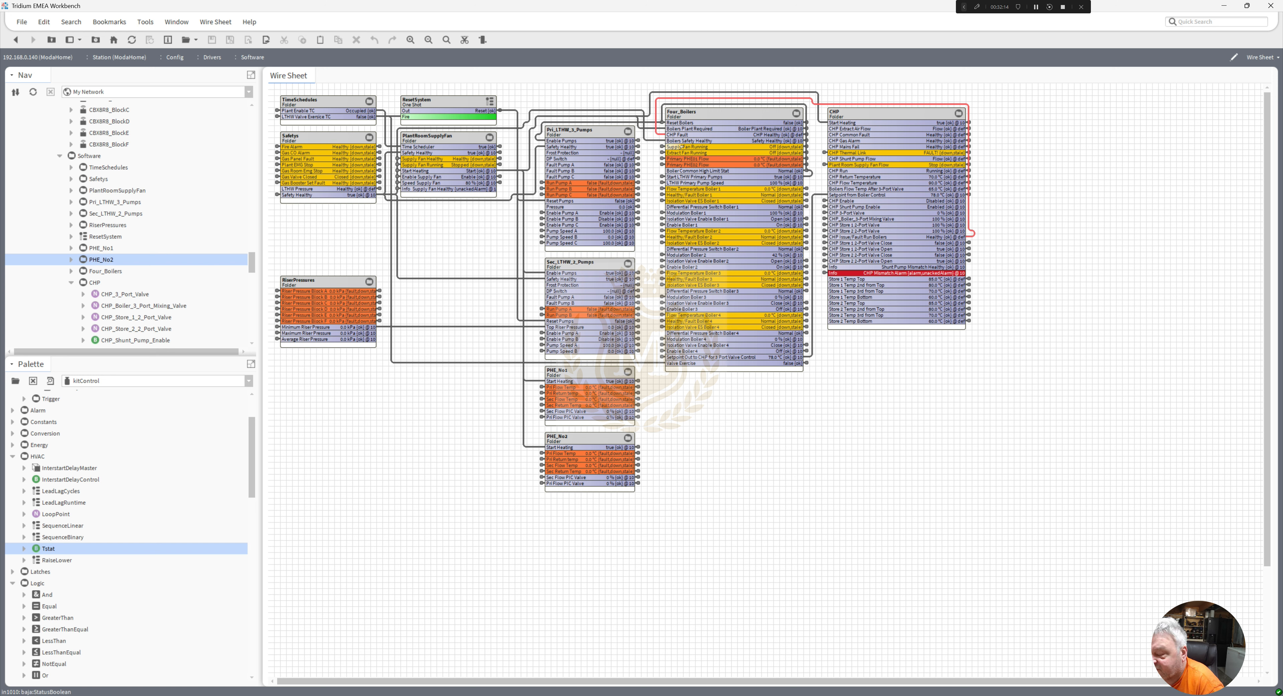
pyautogui.click(698, 142)
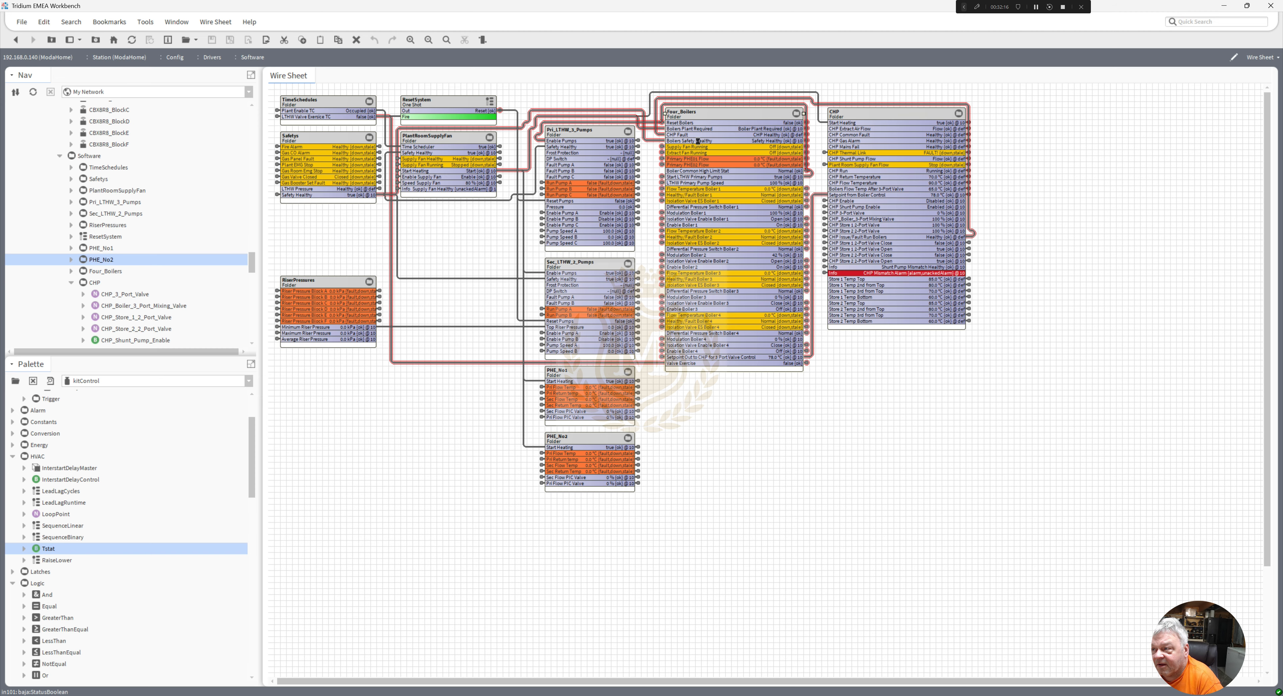
pyautogui.doubleClick(697, 142)
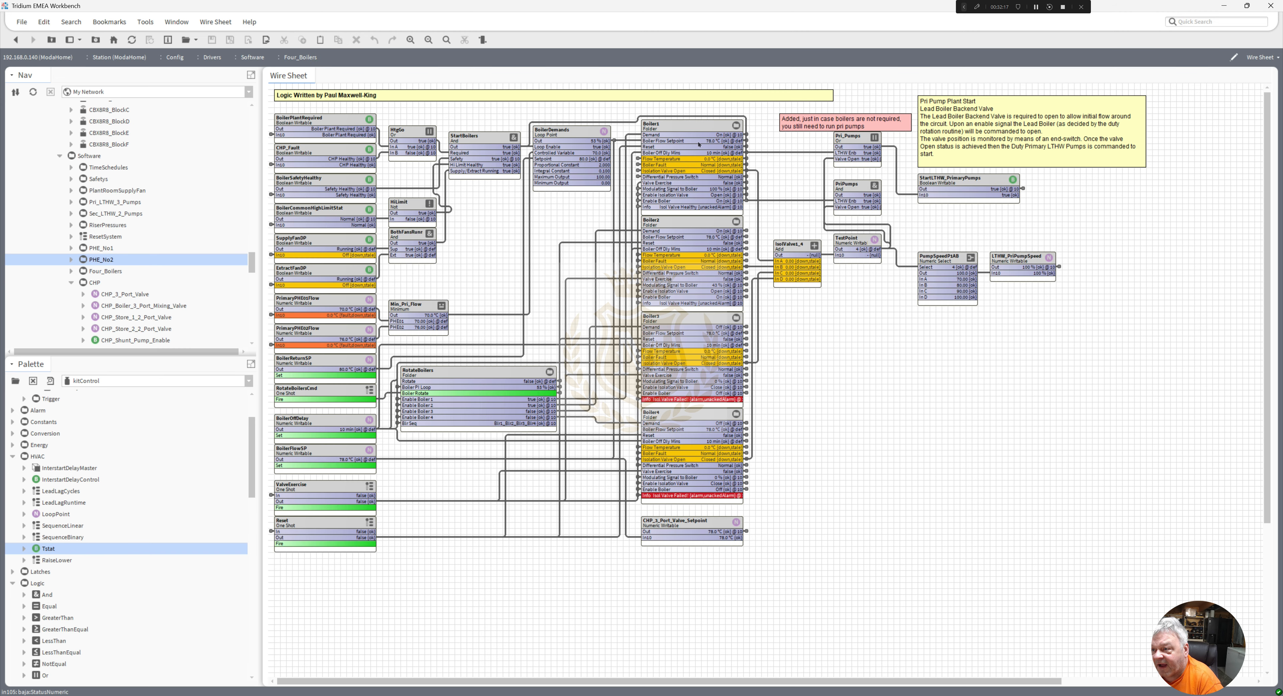
# Examine the BoilerPlantRequired, CHP_Fault and high limit logic, tracing BoilerCommonHighLimitStat's link to its source on the Software wire sheet
pyautogui.click(304, 119)
pyautogui.click(335, 151)
pyautogui.click(450, 210)
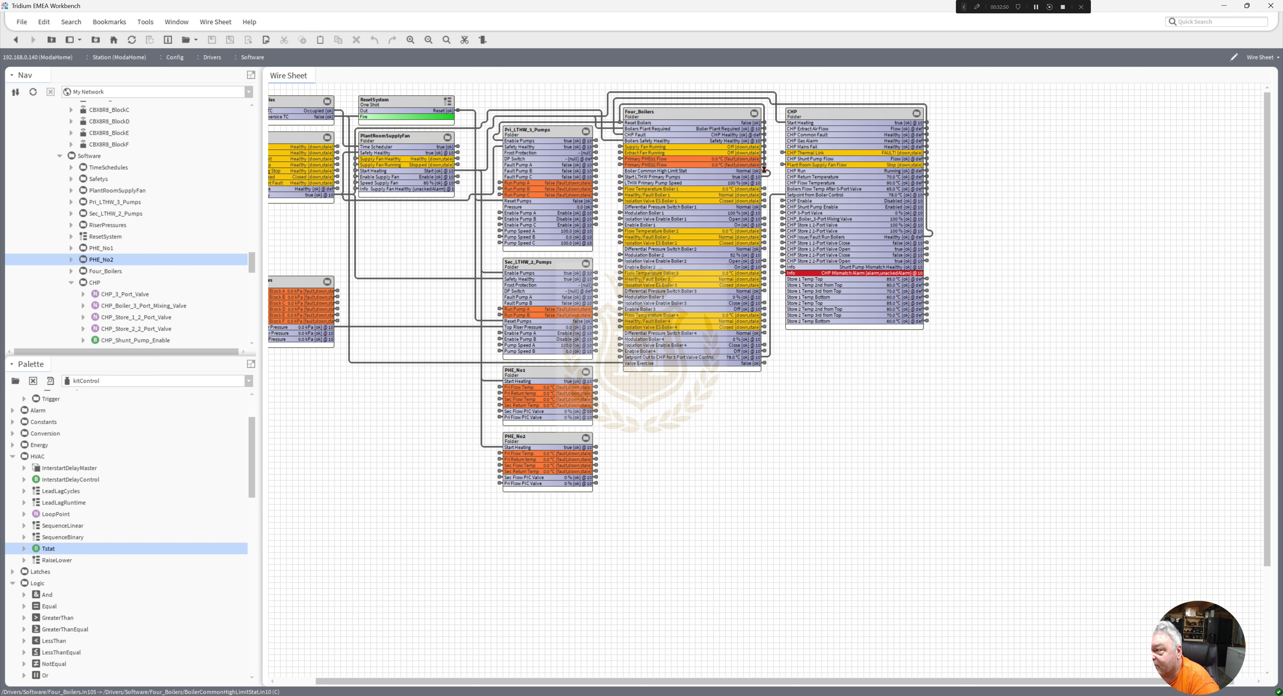
pyautogui.doubleClick(766, 172)
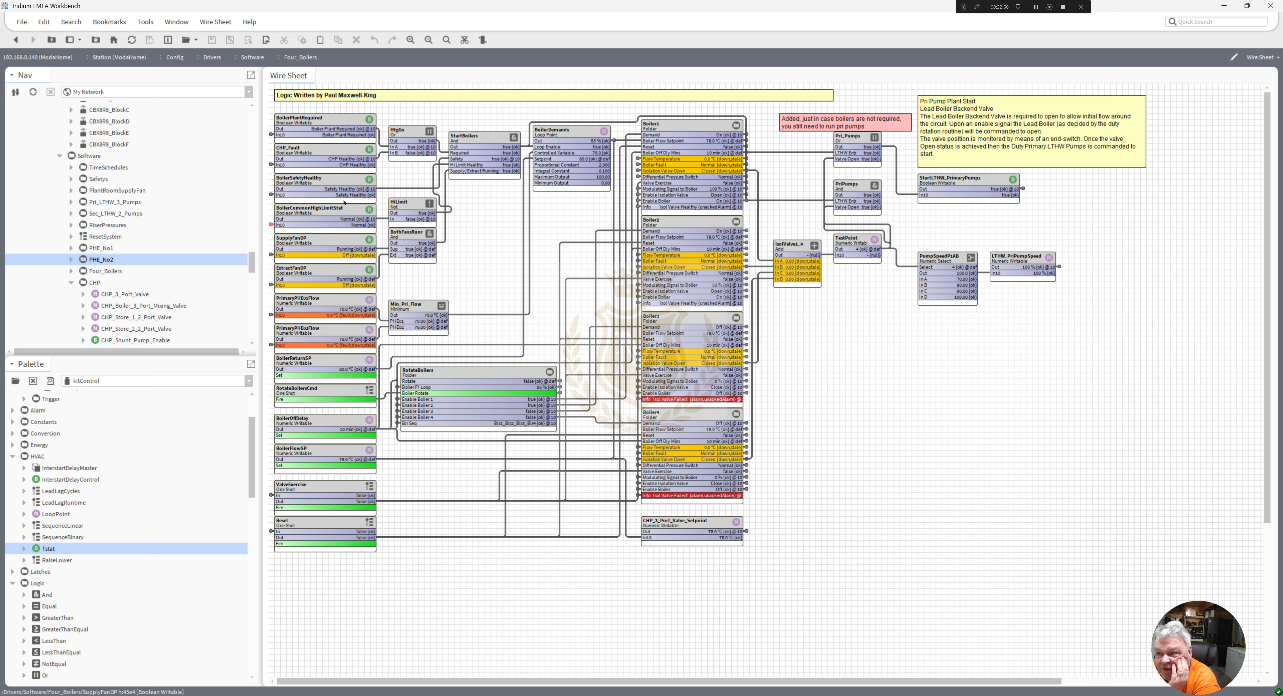
# Trace the sources feeding Boilers Plant Required and Supply Fan Running, returning to the Four_Boilers wire sheet
pyautogui.doubleClick(271, 135)
pyautogui.click(611, 128)
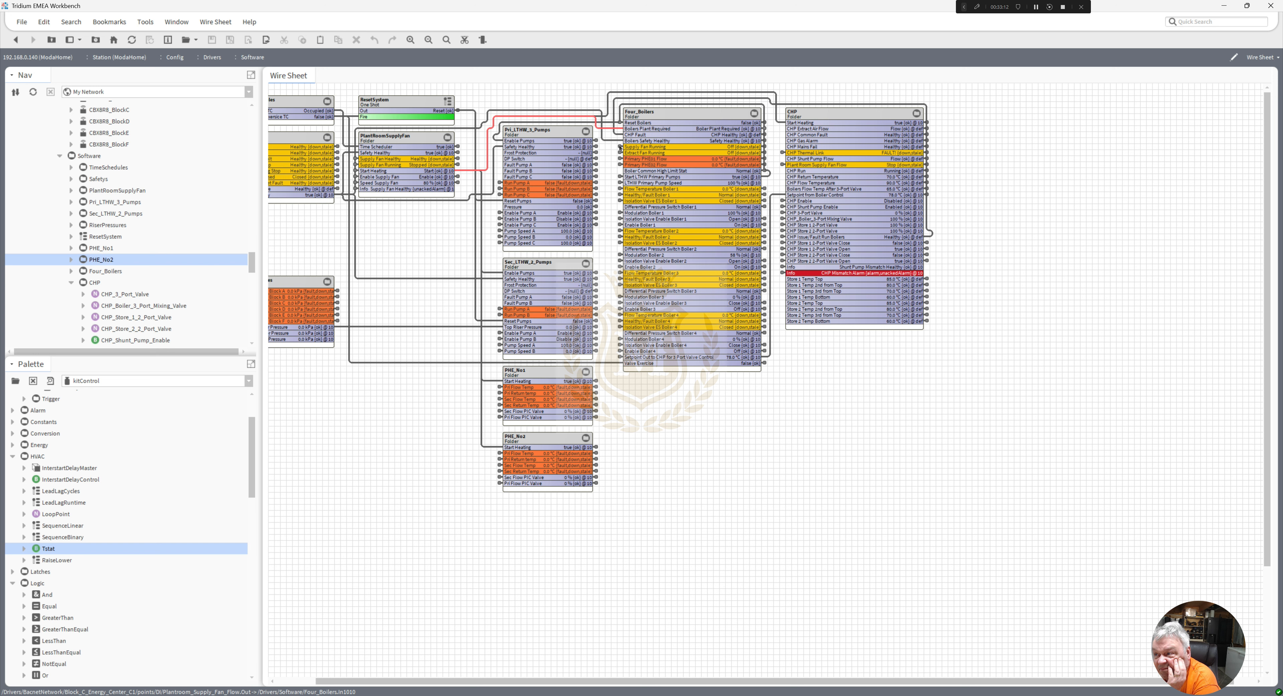
pyautogui.doubleClick(620, 147)
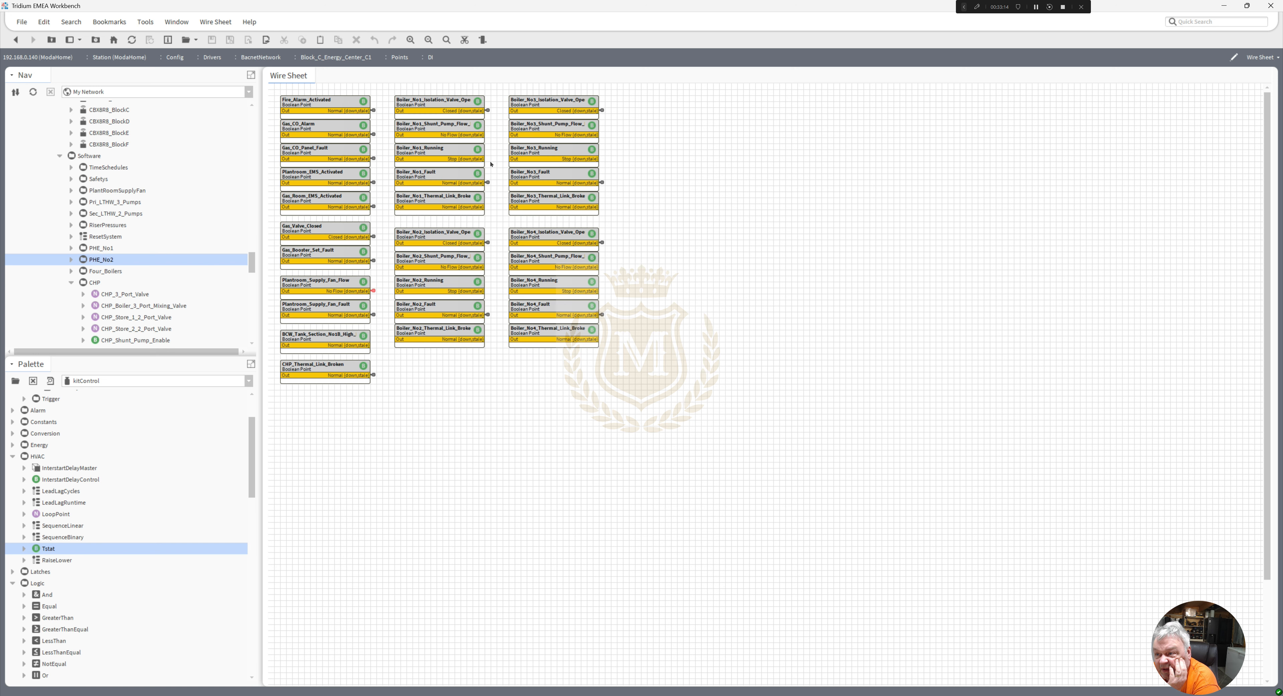
pyautogui.doubleClick(374, 292)
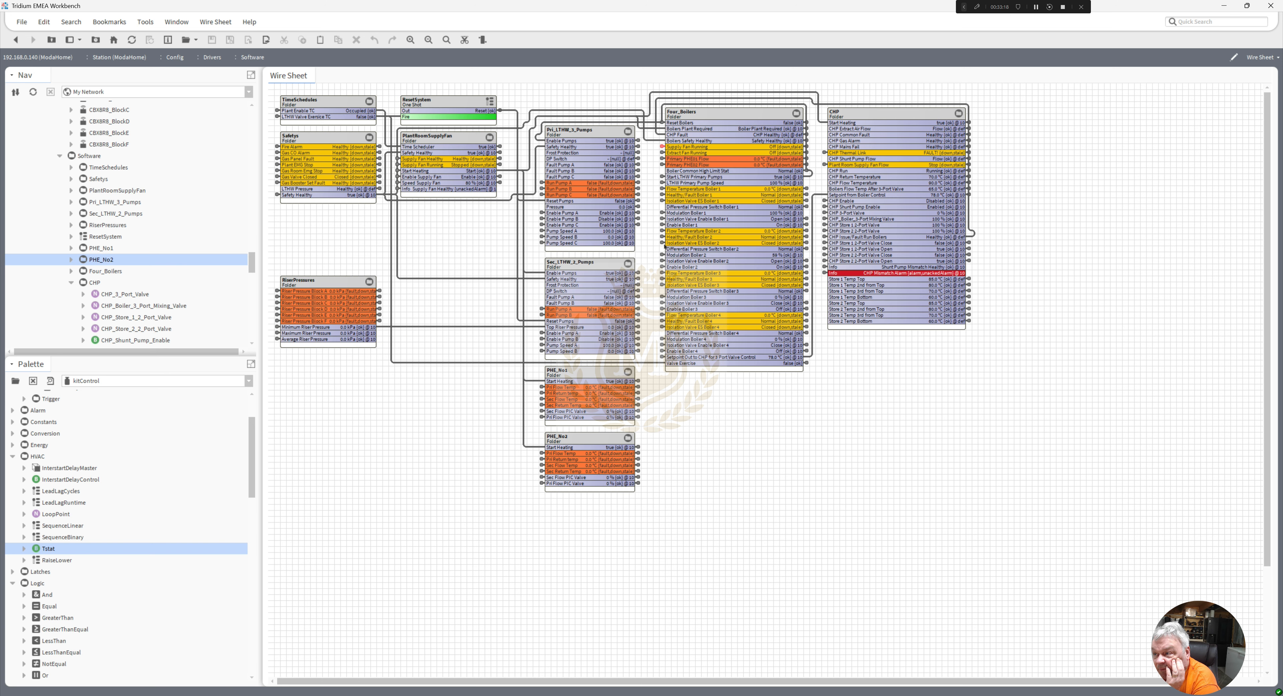
pyautogui.doubleClick(711, 191)
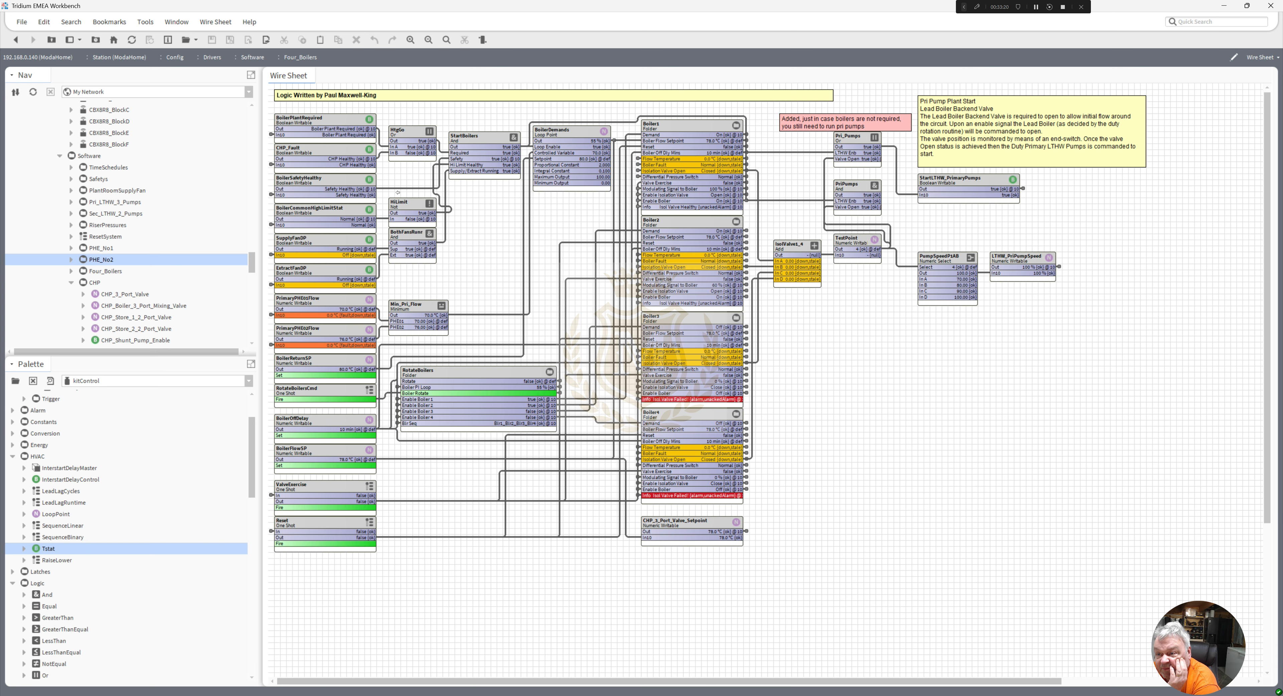
# Follow the ExtractFanDP, both-fans-running, StartBoilers and Min_Pri_Flow links through to the BoilerDemands loop
pyautogui.click(307, 273)
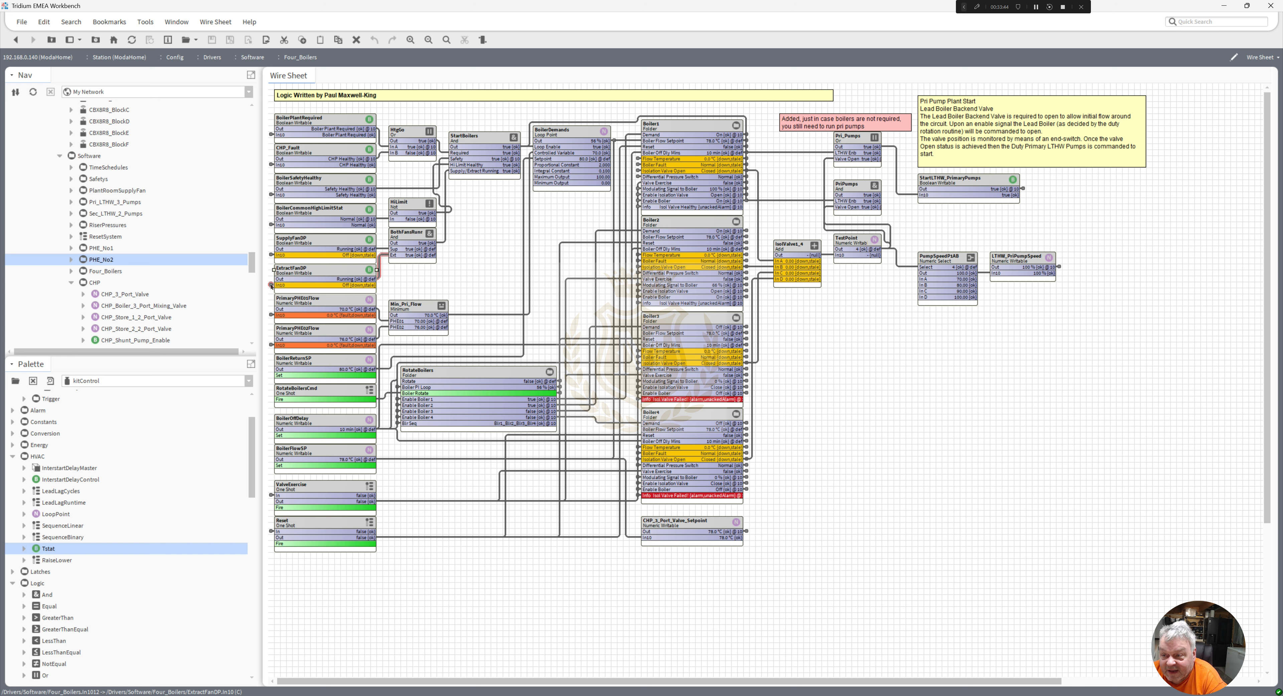
pyautogui.click(408, 233)
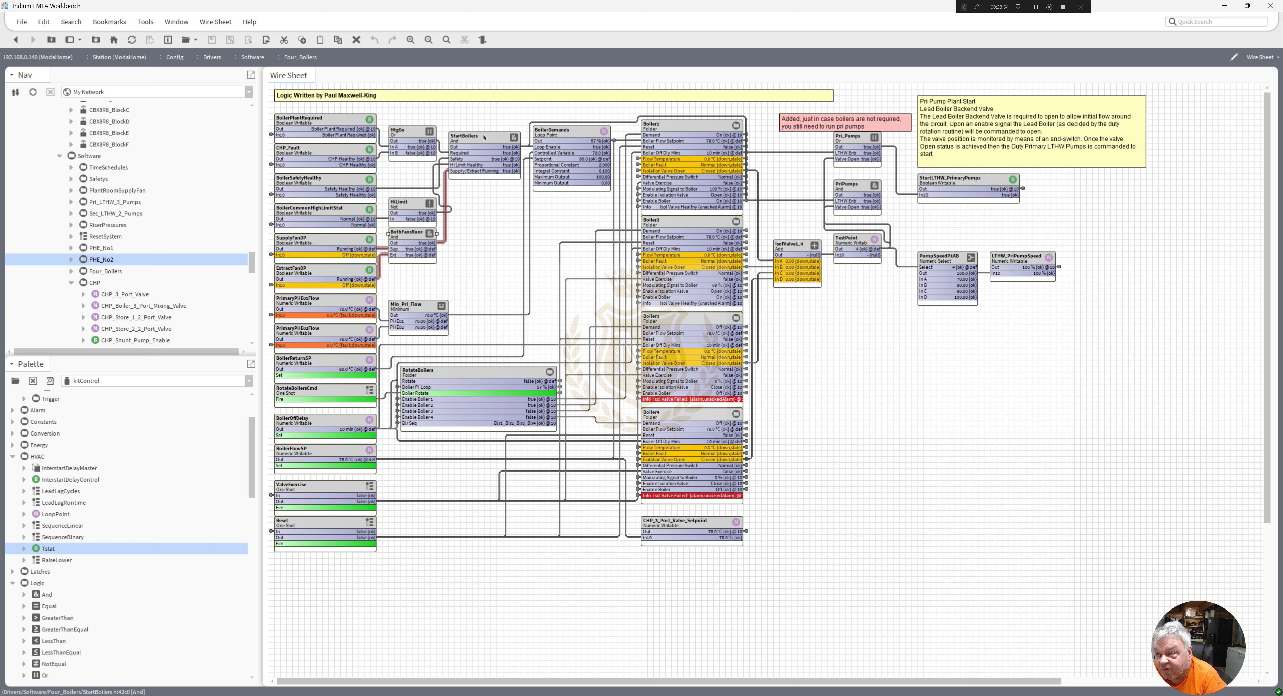
pyautogui.click(480, 172)
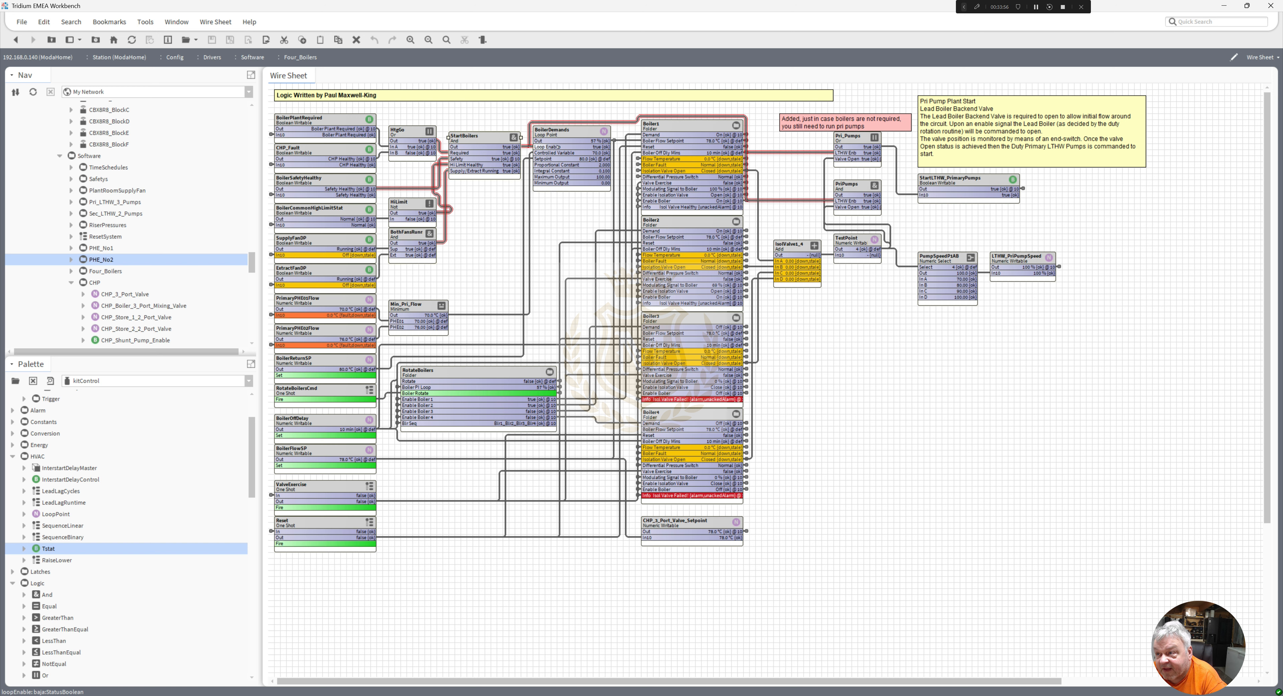
pyautogui.click(530, 166)
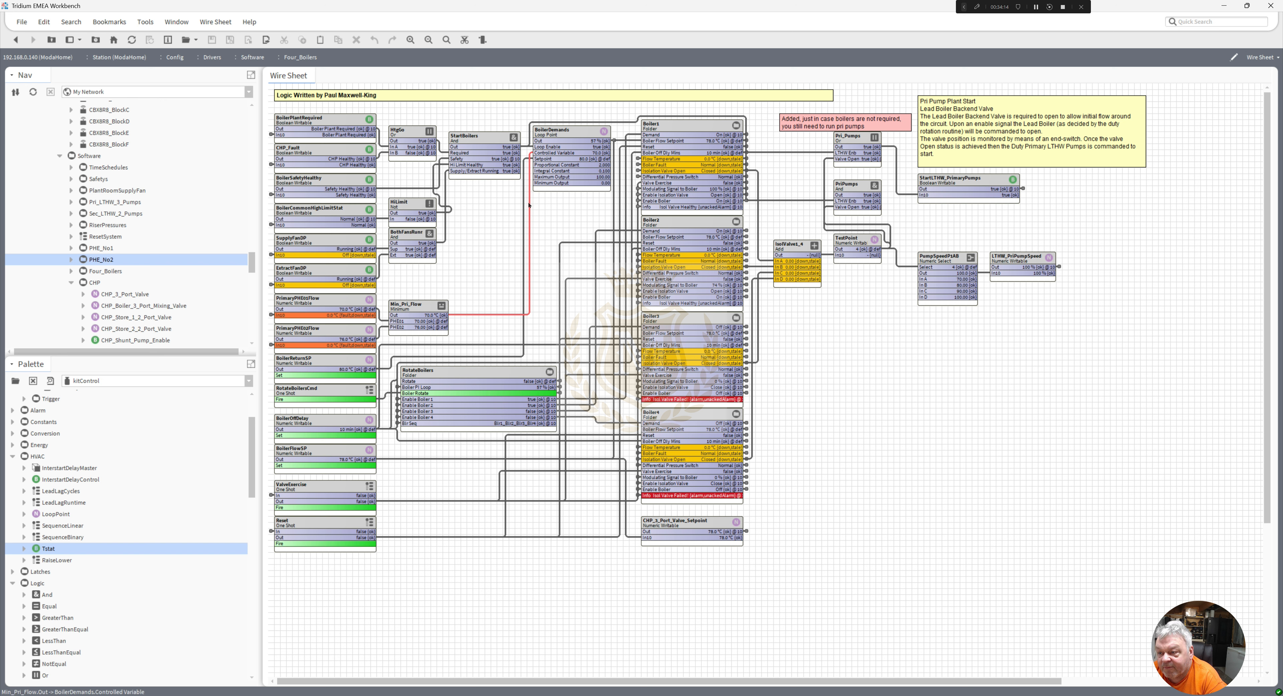
# Set the BoilerReturnSP setpoint to 70 °C
pyautogui.rightClick(339, 363)
pyautogui.moveTo(388, 381)
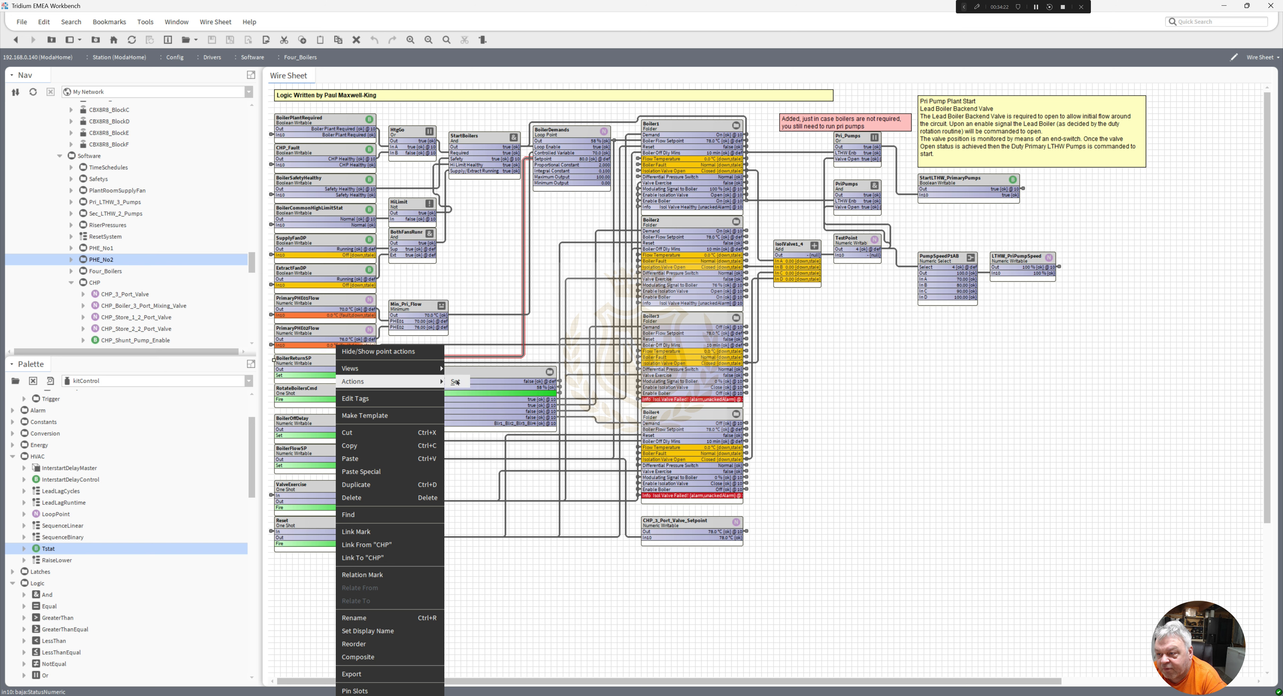
pyautogui.click(456, 382)
pyautogui.write('75')
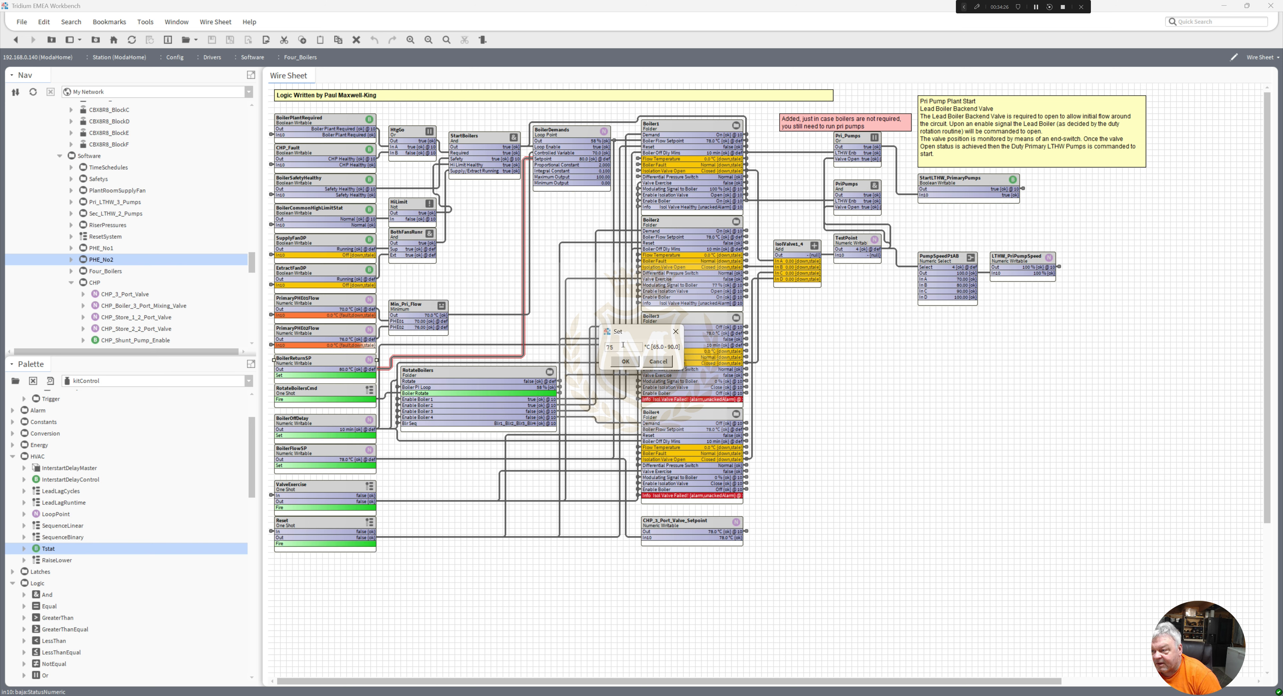
pyautogui.press('BackSpace')
pyautogui.write('0')
pyautogui.click(625, 365)
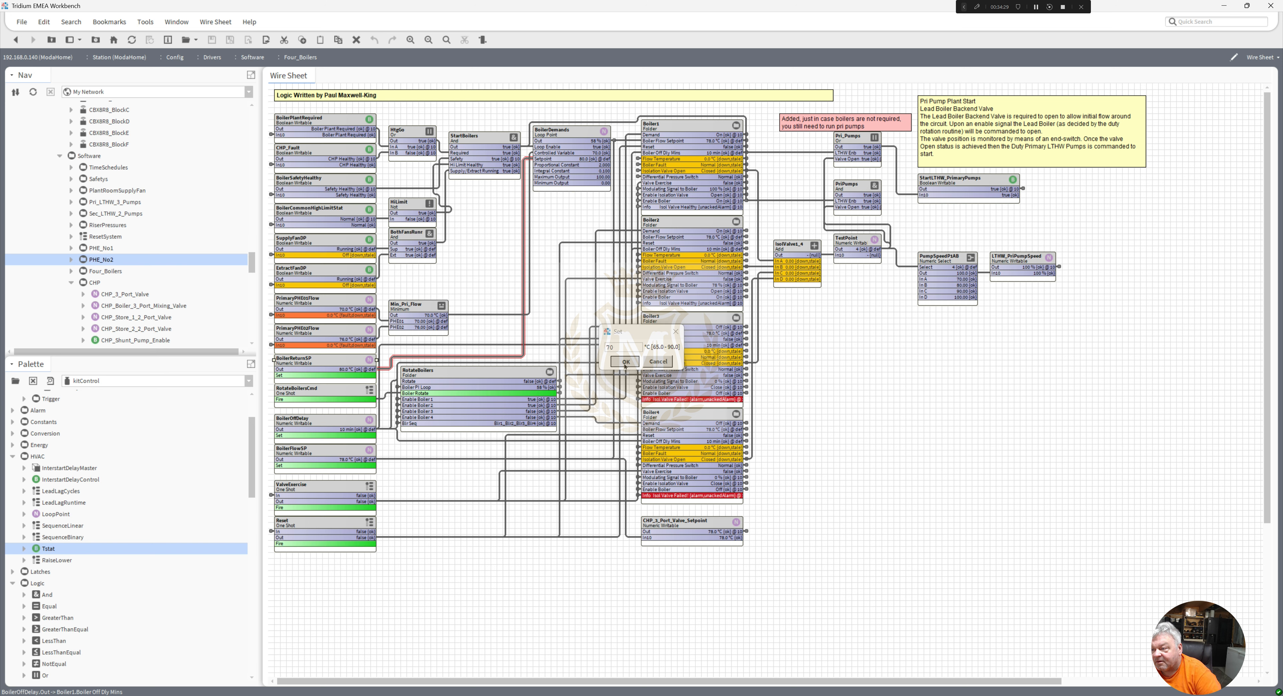
# Check the minimum and maximum facets of BoilerReturnSP, leave them unedited and return to the Four_Boilers wire sheet
pyautogui.doubleClick(352, 367)
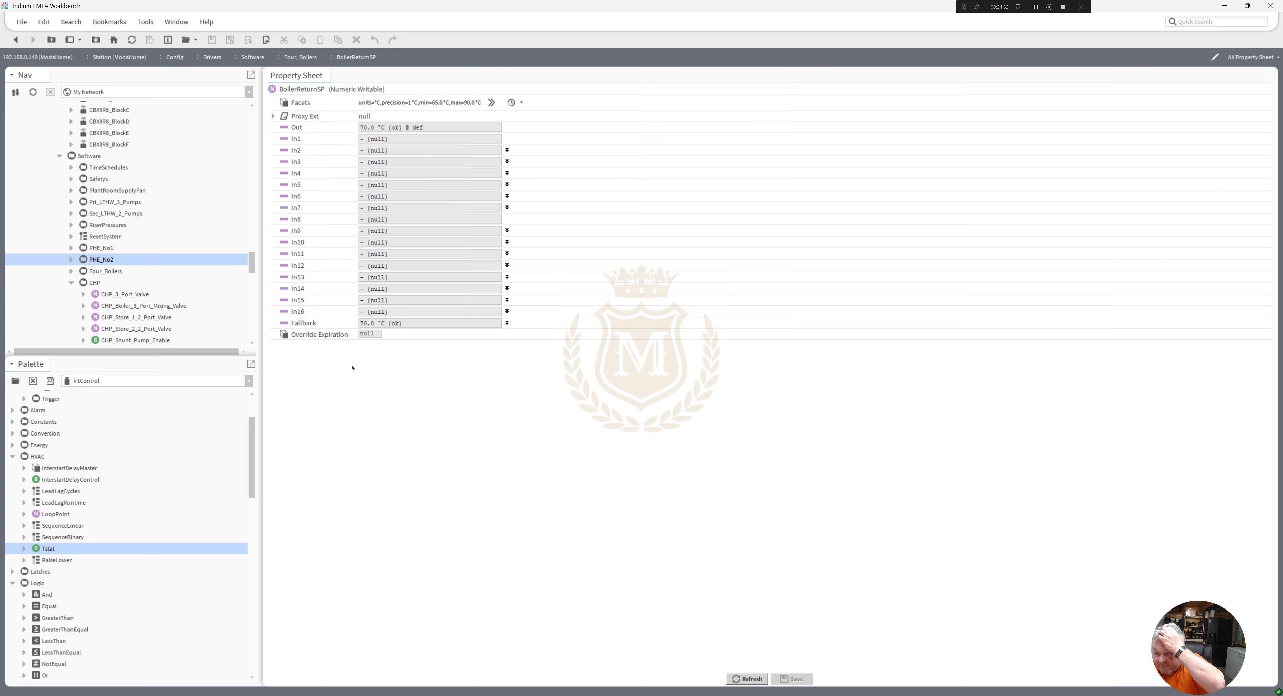
pyautogui.click(491, 102)
pyautogui.click(692, 344)
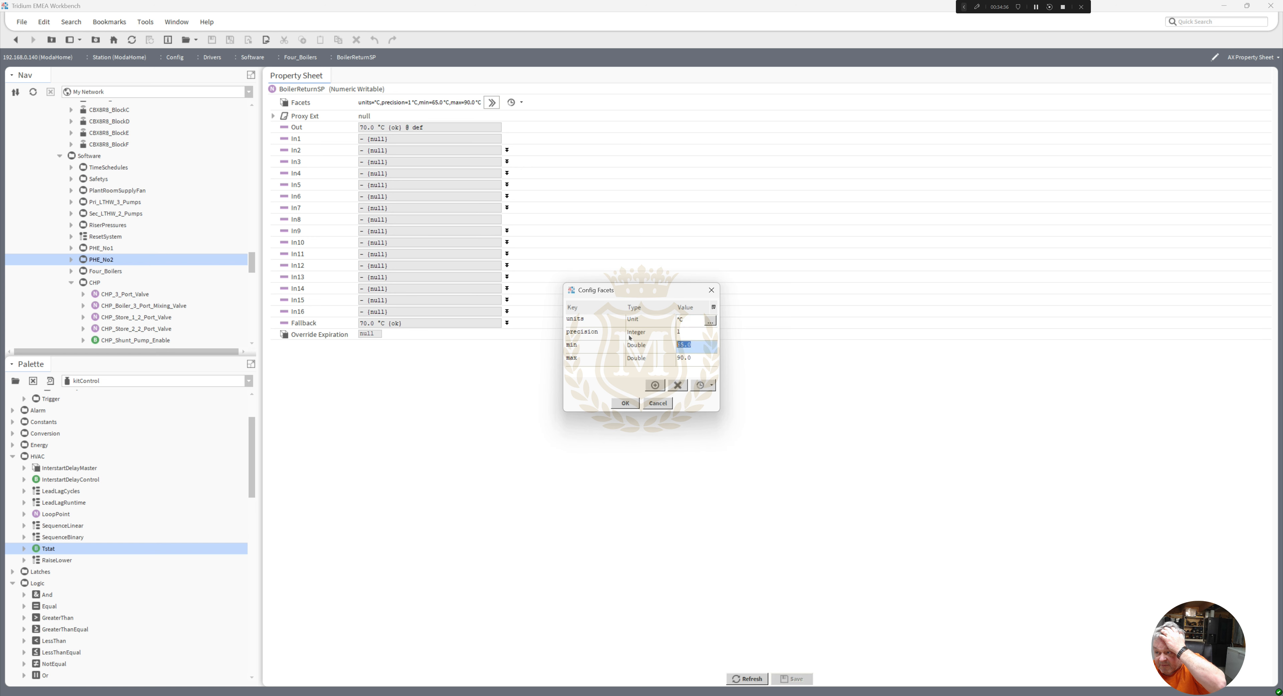
pyautogui.press('Tab')
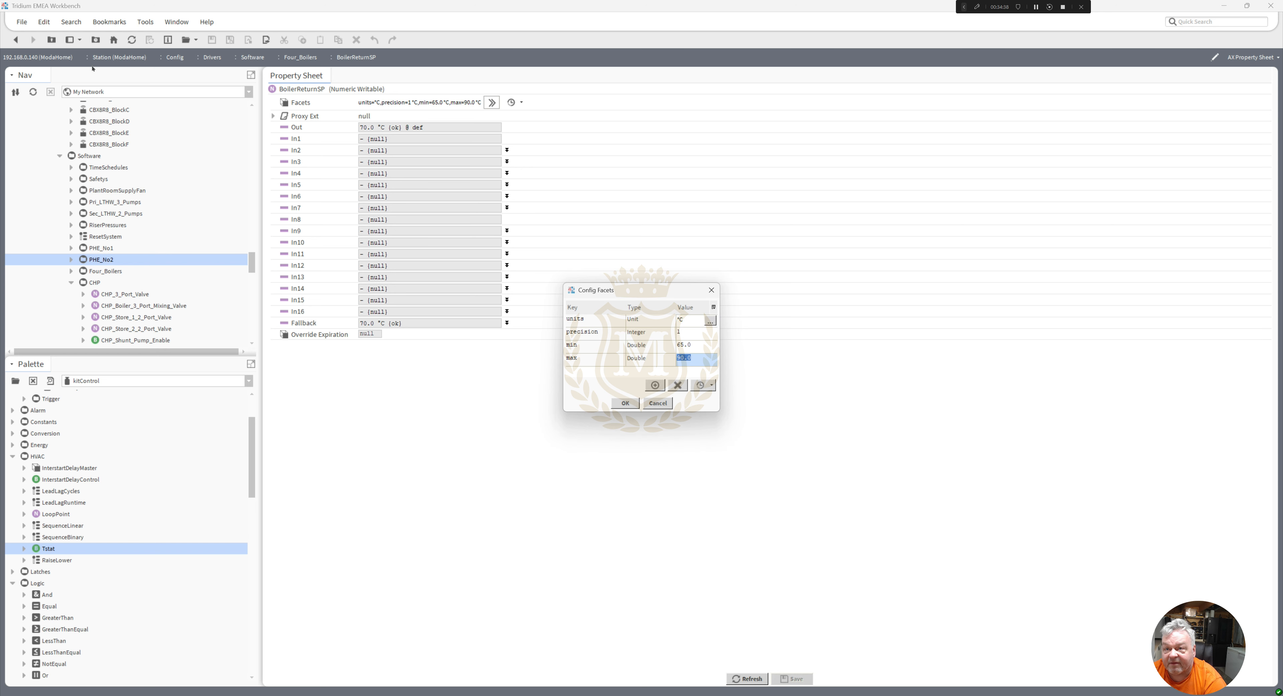
pyautogui.click(656, 403)
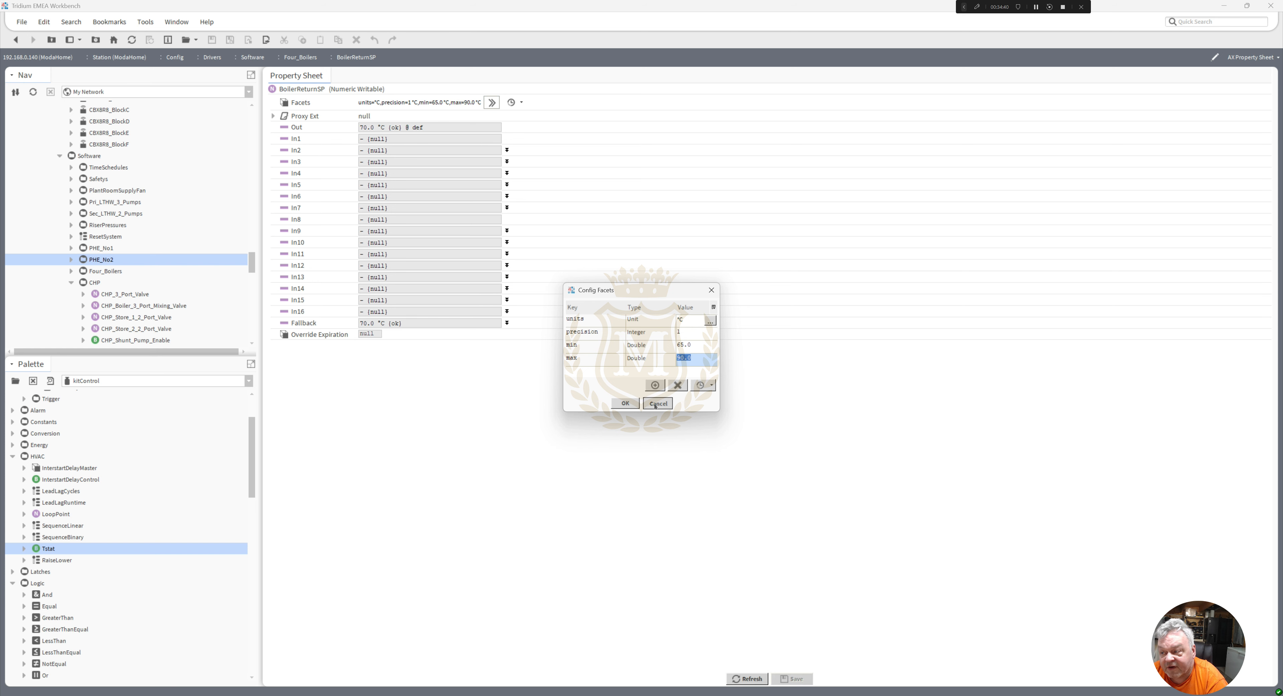
pyautogui.click(16, 40)
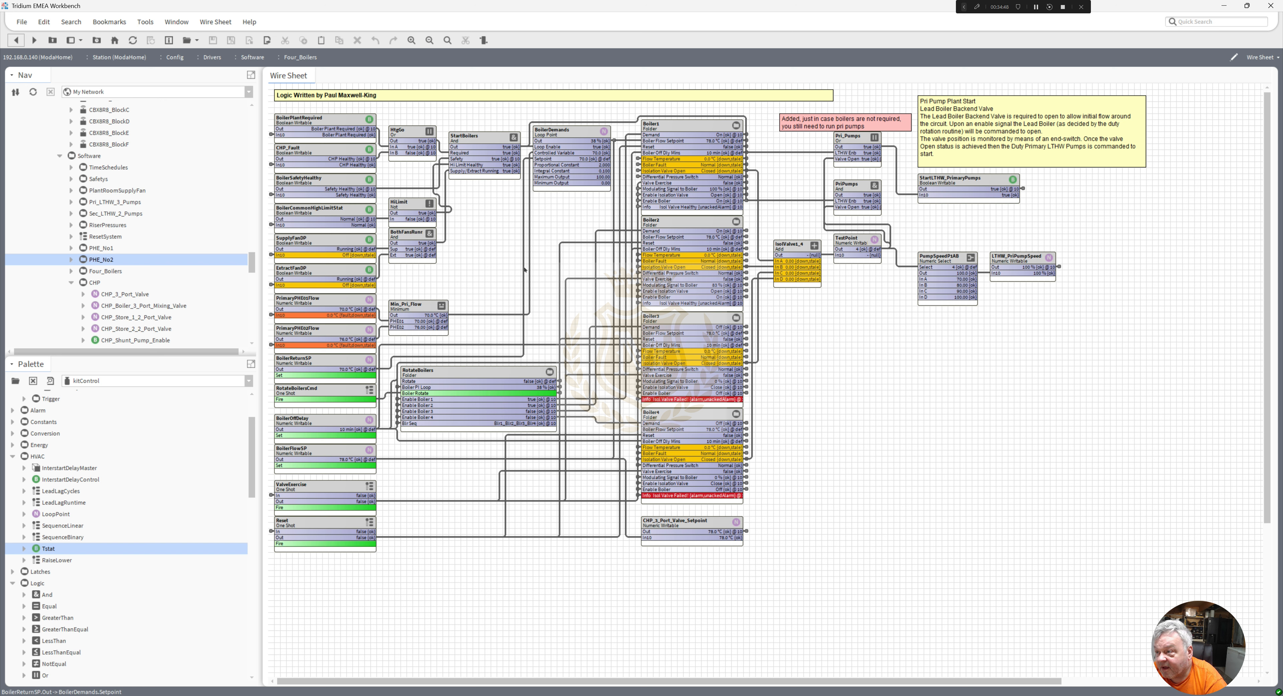
# Inspect the BoilerDemands loop's links and fire RotateBoilersCmd three times to step through the boiler rotation sequence
pyautogui.click(565, 137)
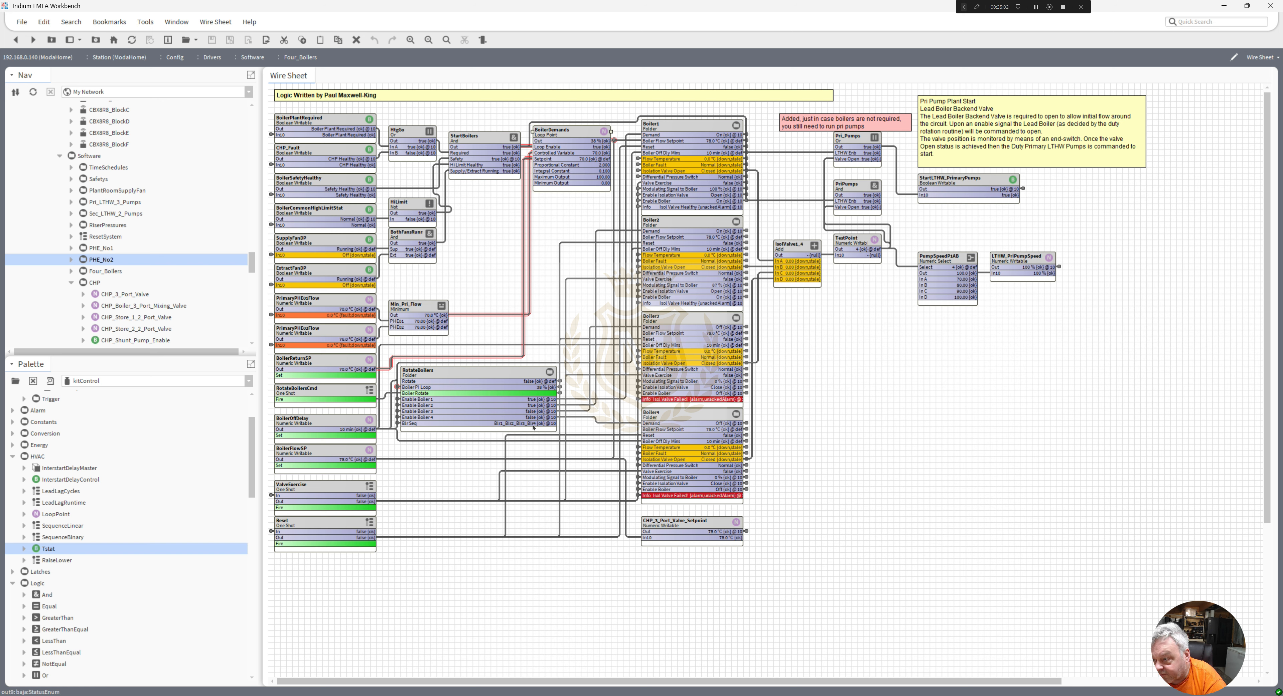
pyautogui.rightClick(340, 396)
pyautogui.moveTo(356, 414)
pyautogui.click(396, 414)
pyautogui.rightClick(341, 396)
pyautogui.click(396, 415)
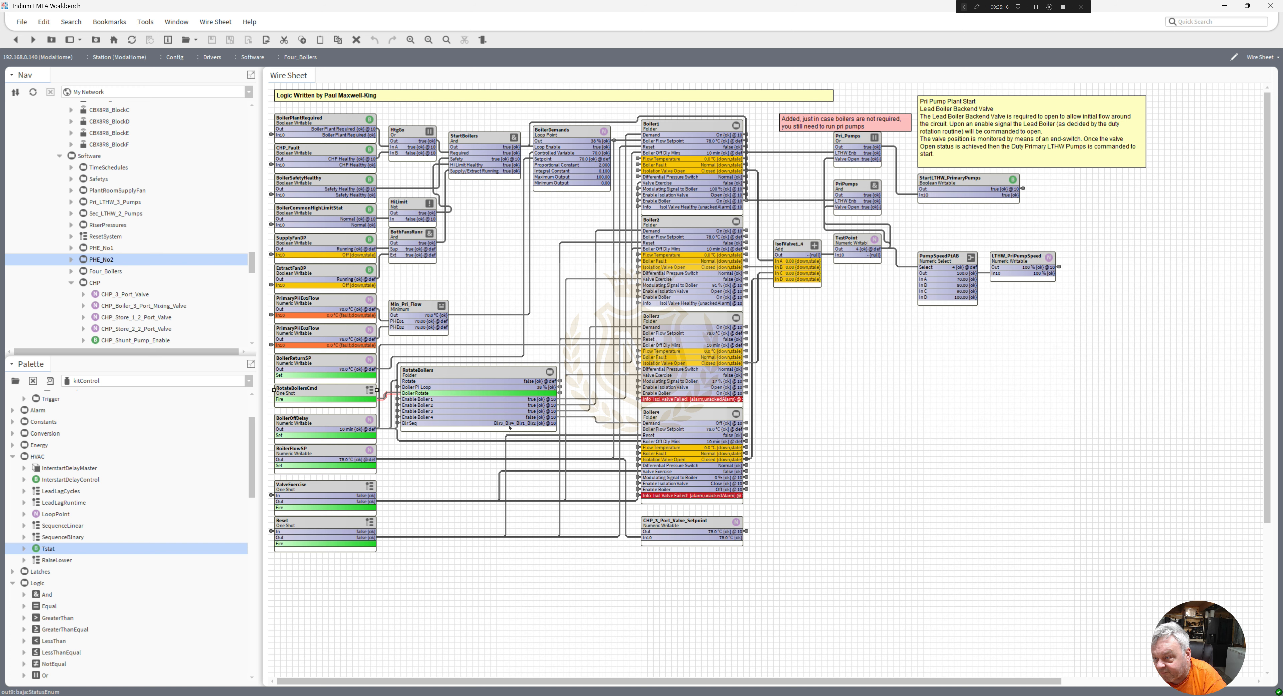
pyautogui.rightClick(324, 396)
pyautogui.moveTo(350, 386)
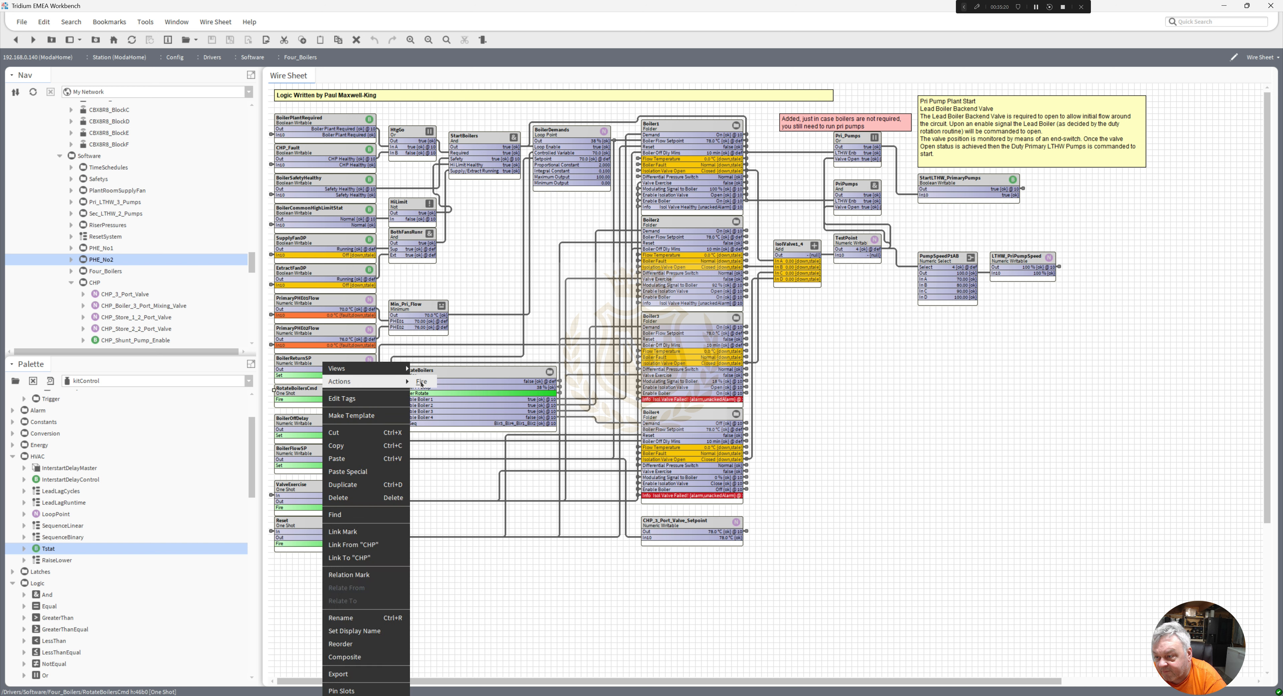
pyautogui.click(422, 382)
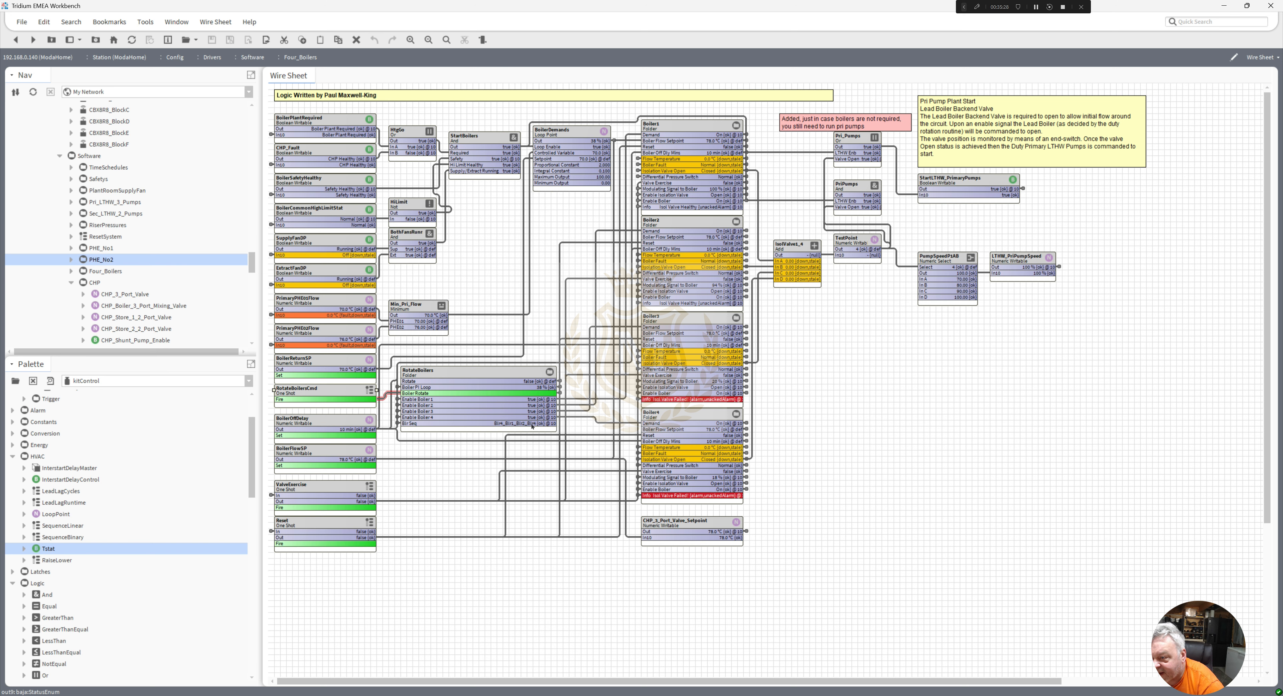
# Open the range enumeration of the BoilerSequence point inside the RotateBoilers folder
pyautogui.doubleClick(471, 379)
pyautogui.doubleClick(578, 116)
pyautogui.click(505, 102)
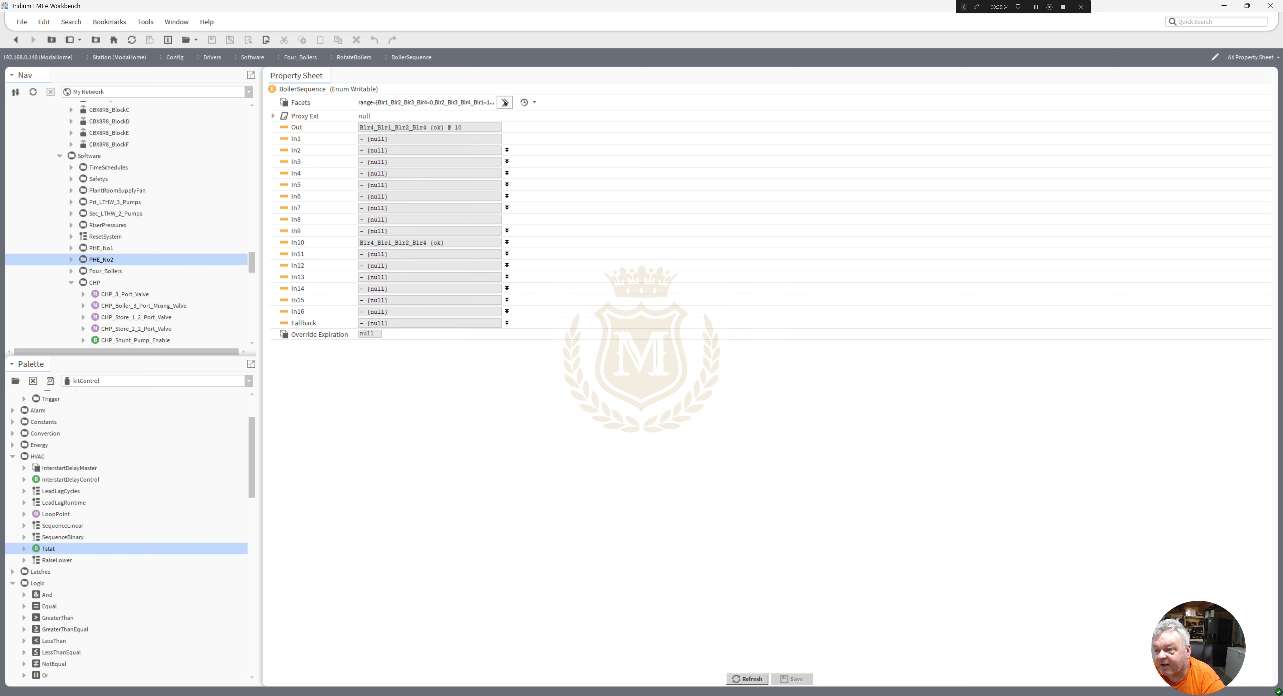
pyautogui.click(710, 321)
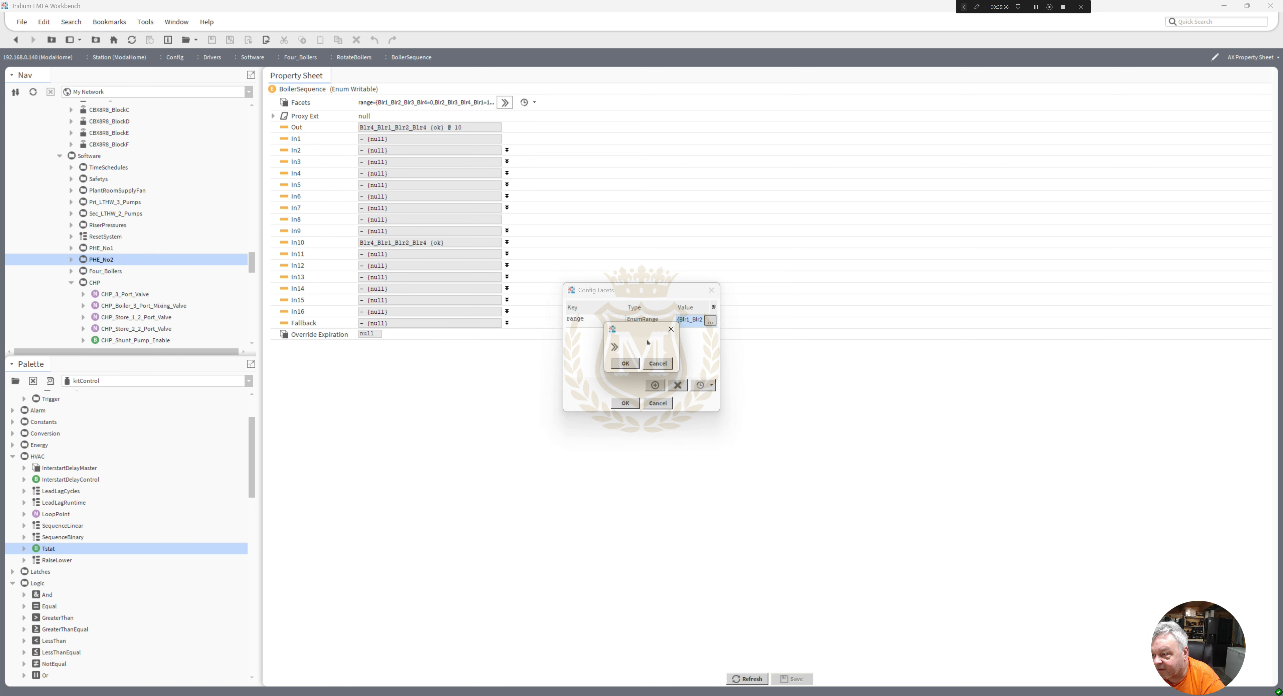
pyautogui.click(615, 348)
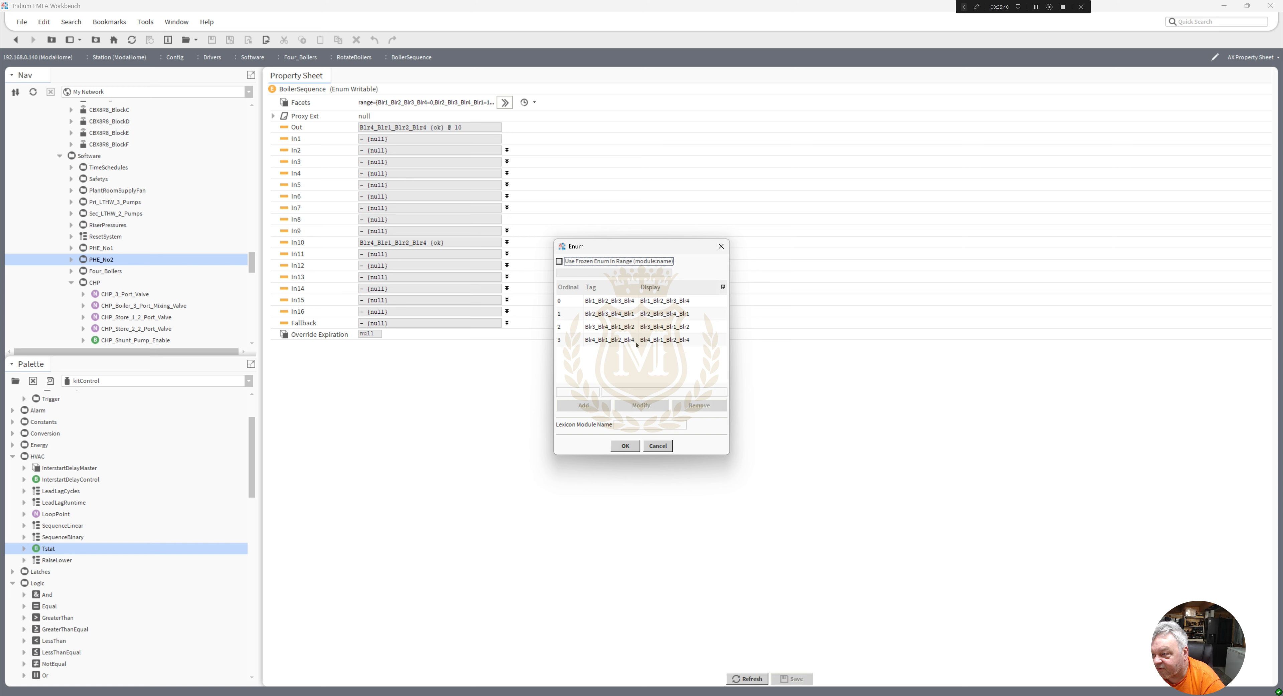
# Change BoilerSequence's ordinal 3 range tag to Blr4_Blr1_Blr2_Blr3 and accept the edited facets
pyautogui.click(660, 341)
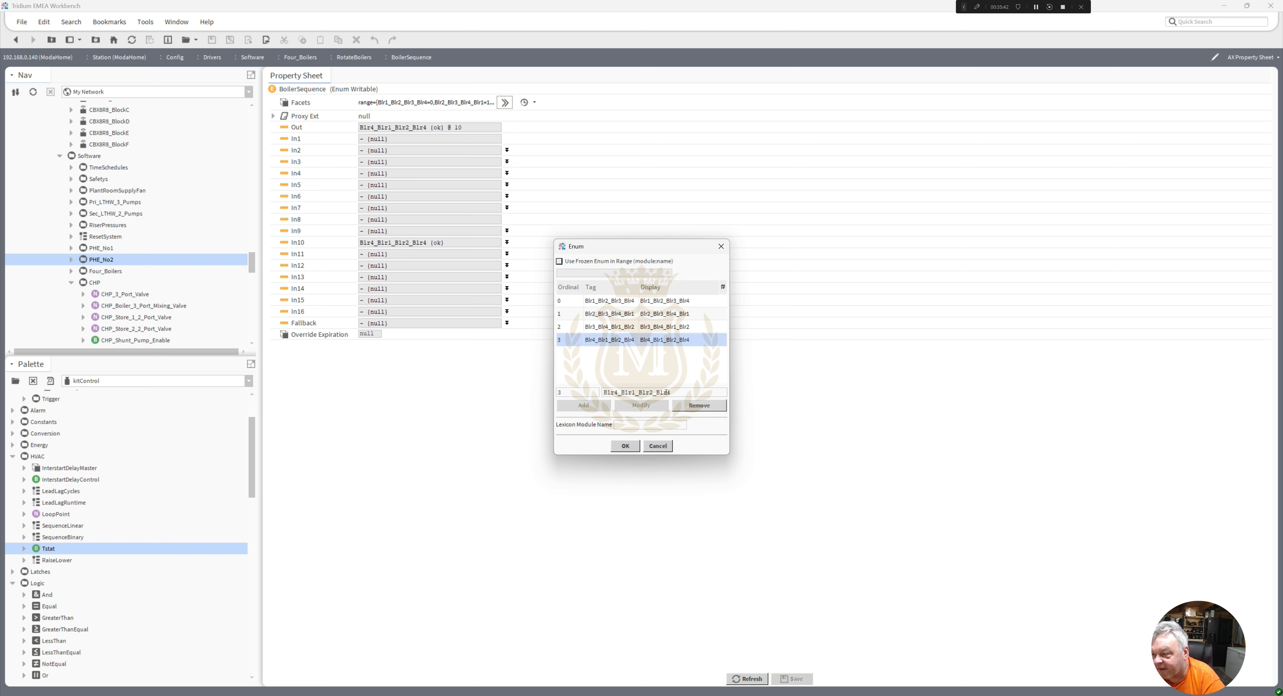
pyautogui.click(666, 393)
pyautogui.press('BackSpace')
pyautogui.write('3')
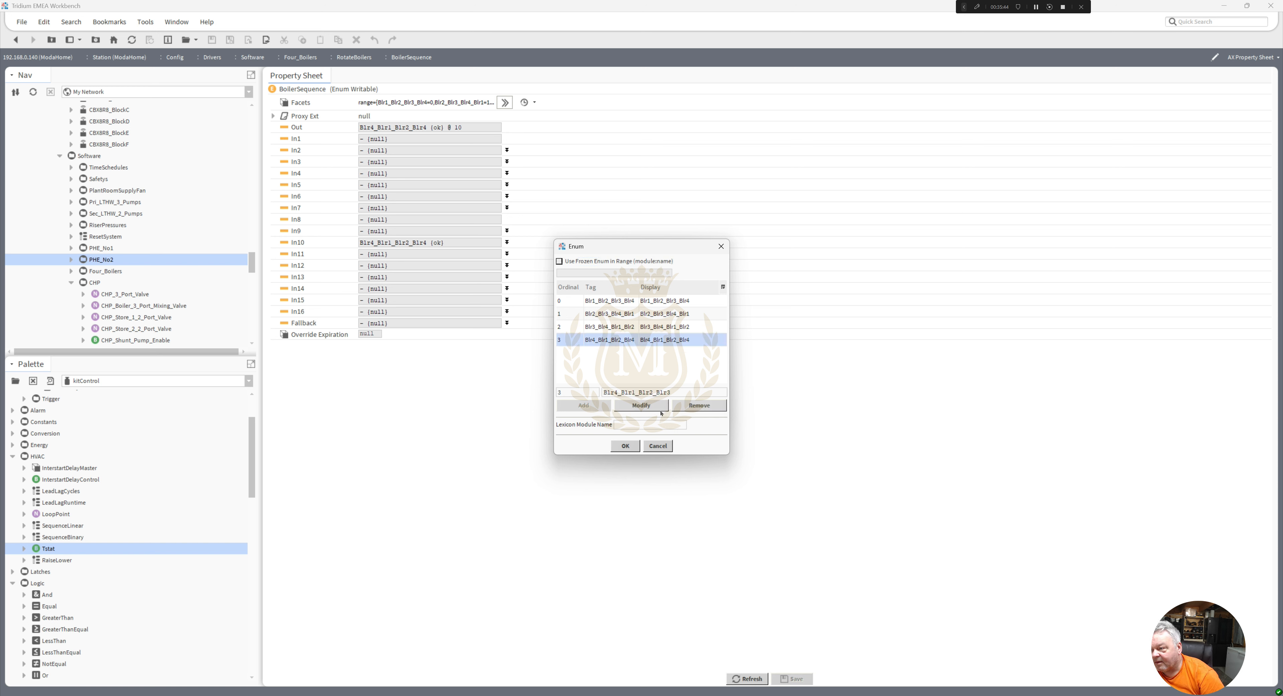
pyautogui.click(648, 405)
pyautogui.click(626, 446)
pyautogui.click(625, 363)
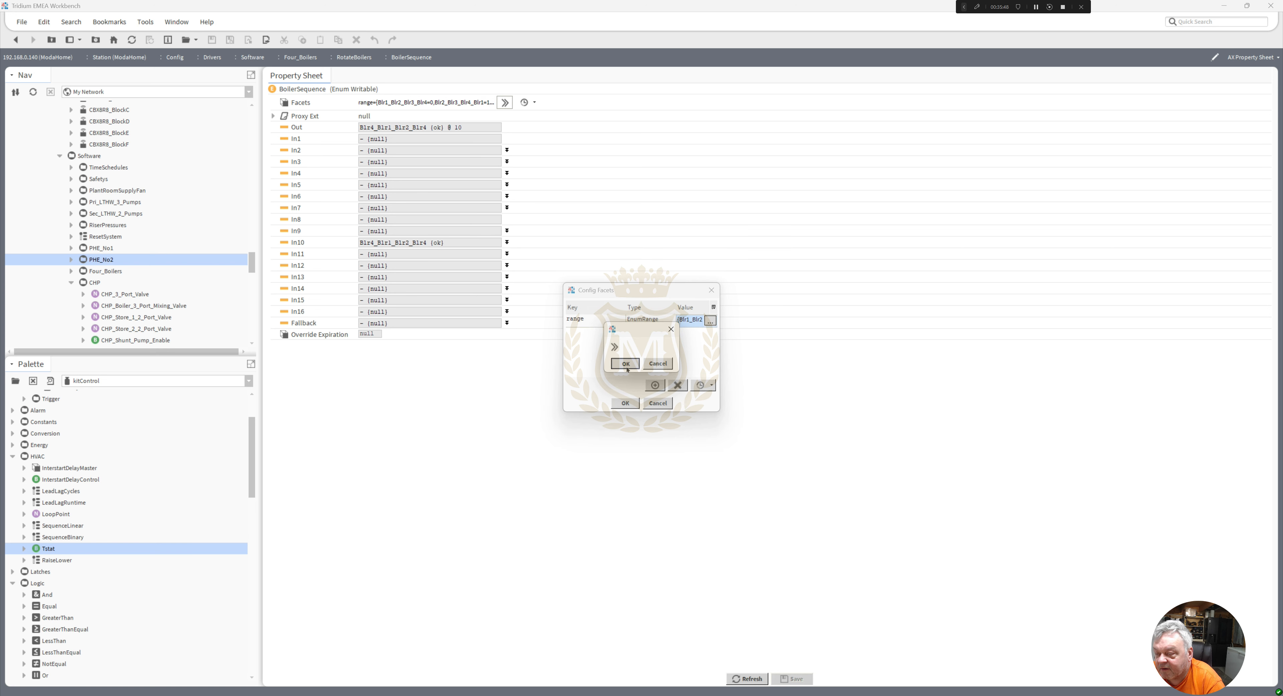
pyautogui.click(625, 402)
# Save the BoilerSequence changes and return through RotateBoilers to the Four_Boilers wire sheet
pyautogui.click(15, 40)
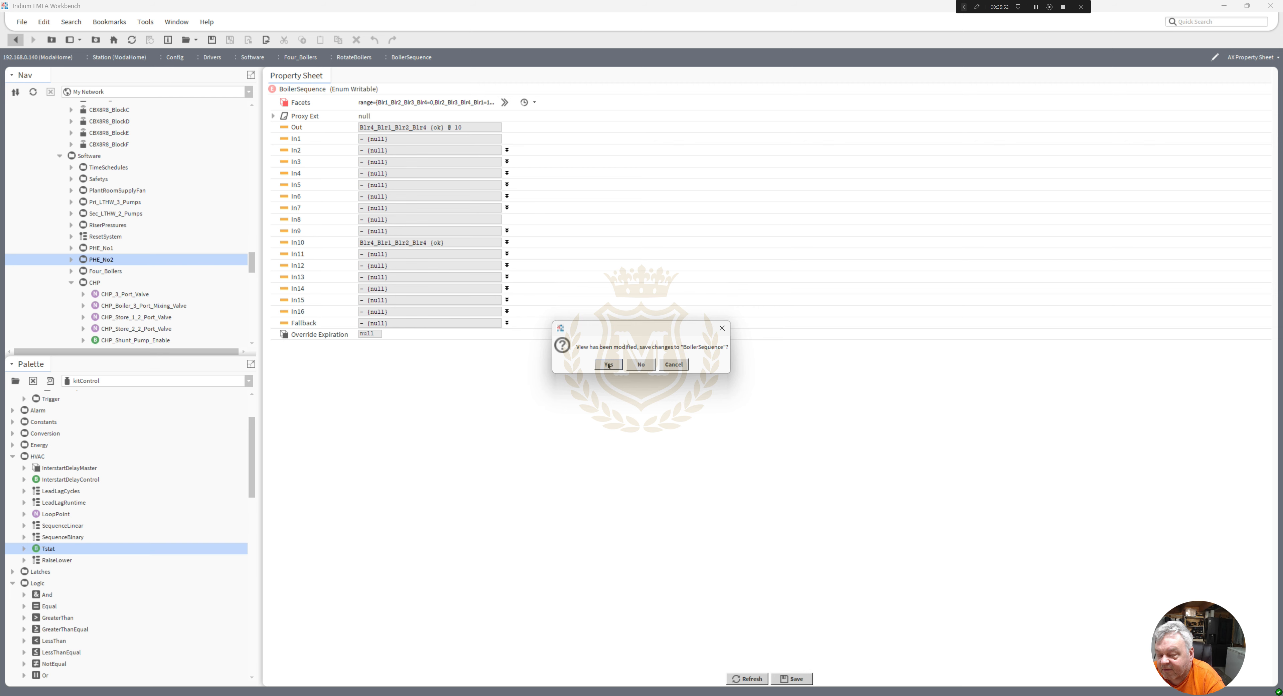
pyautogui.click(608, 365)
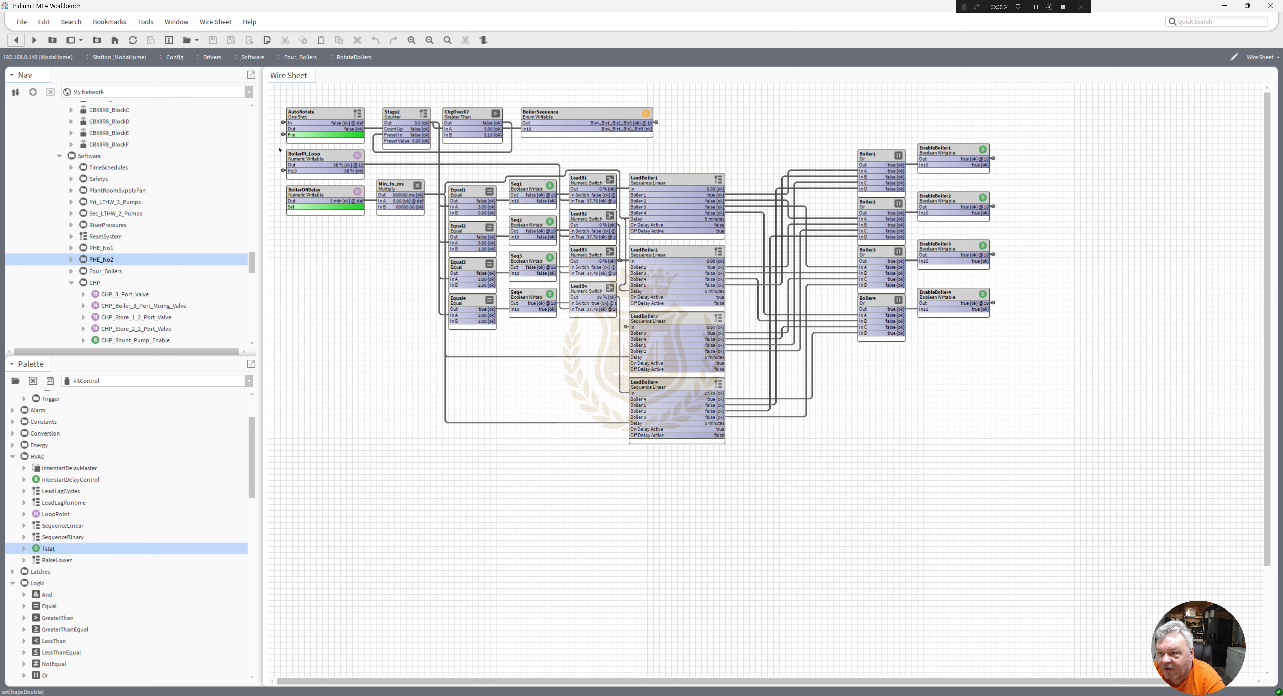
pyautogui.doubleClick(283, 122)
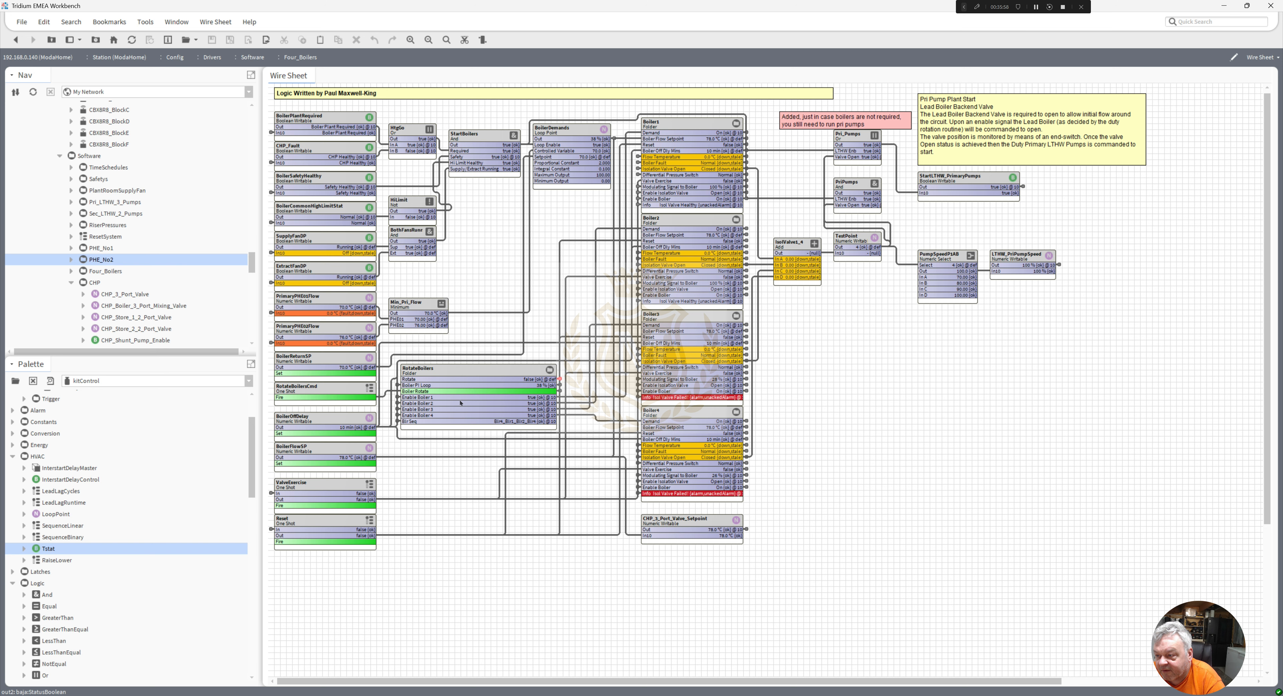
# Open the slot sheet of the RotateBoilers folder in Four_Boilers
pyautogui.click(460, 403)
pyautogui.rightClick(460, 403)
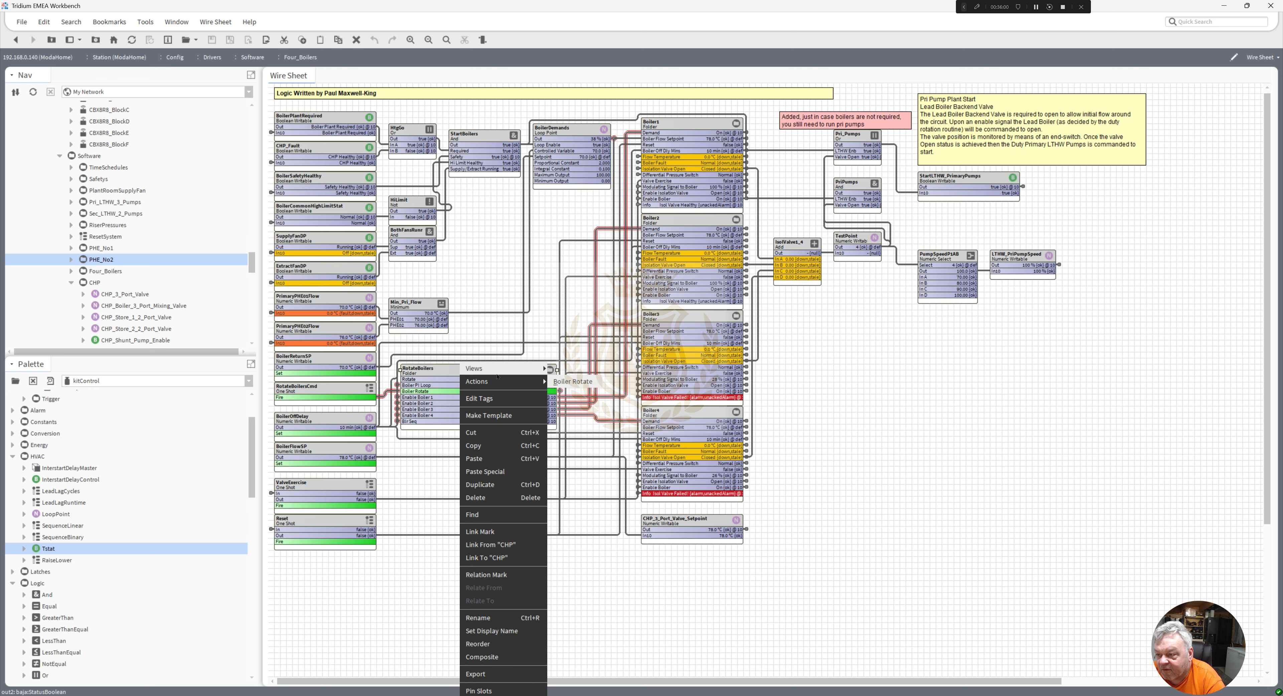
pyautogui.moveTo(538, 369)
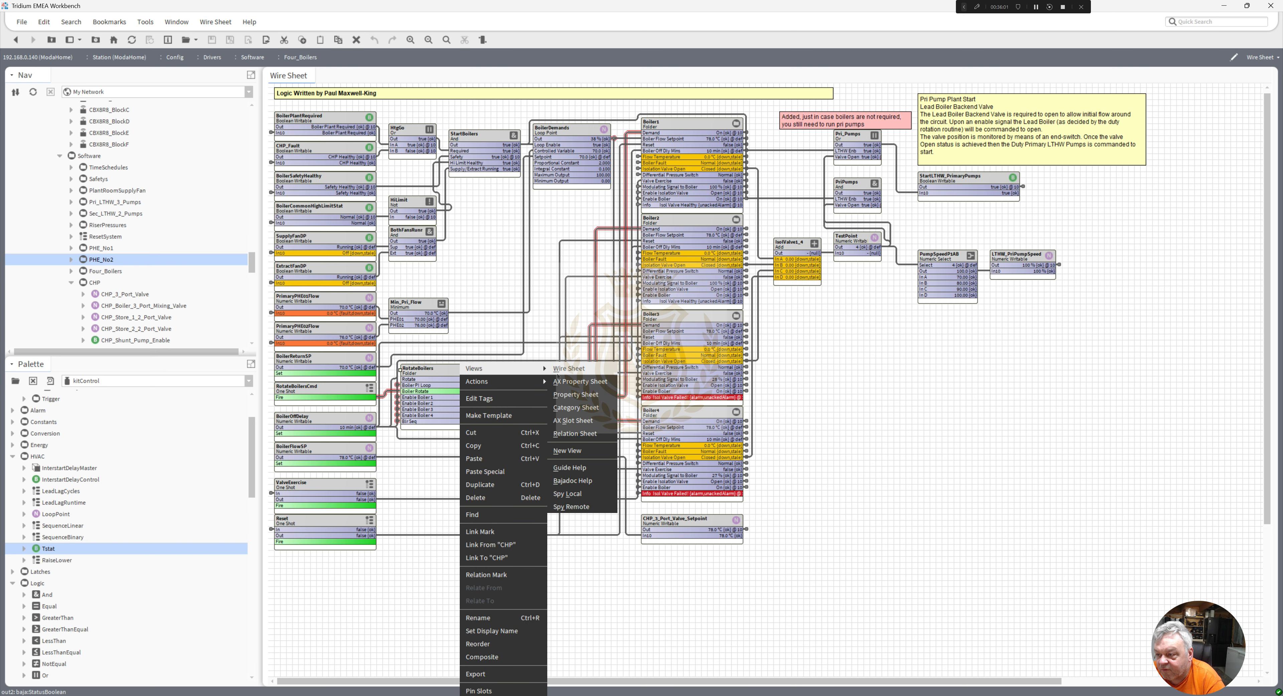
pyautogui.click(586, 421)
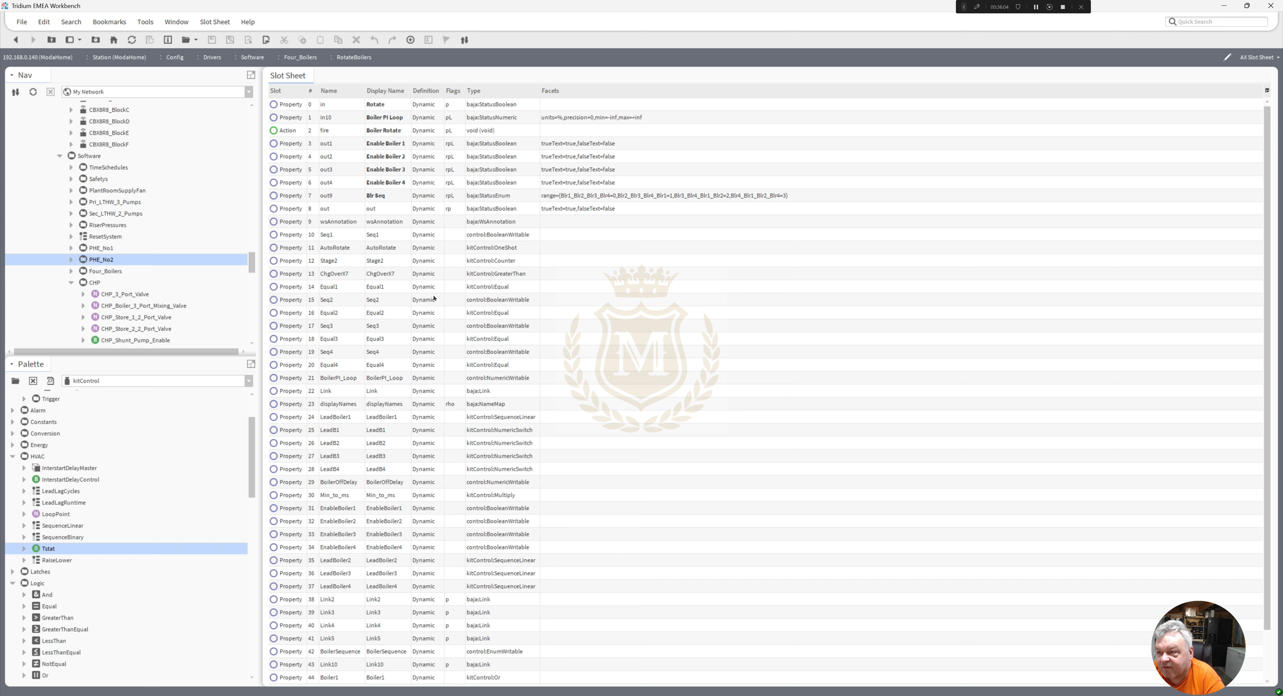
# Update the Blr Seq slot's range facets so ordinal 3 reads Blr4_Blr1_Blr2_Blr3, and return to the Four_Boilers wire sheet
pyautogui.rightClick(377, 196)
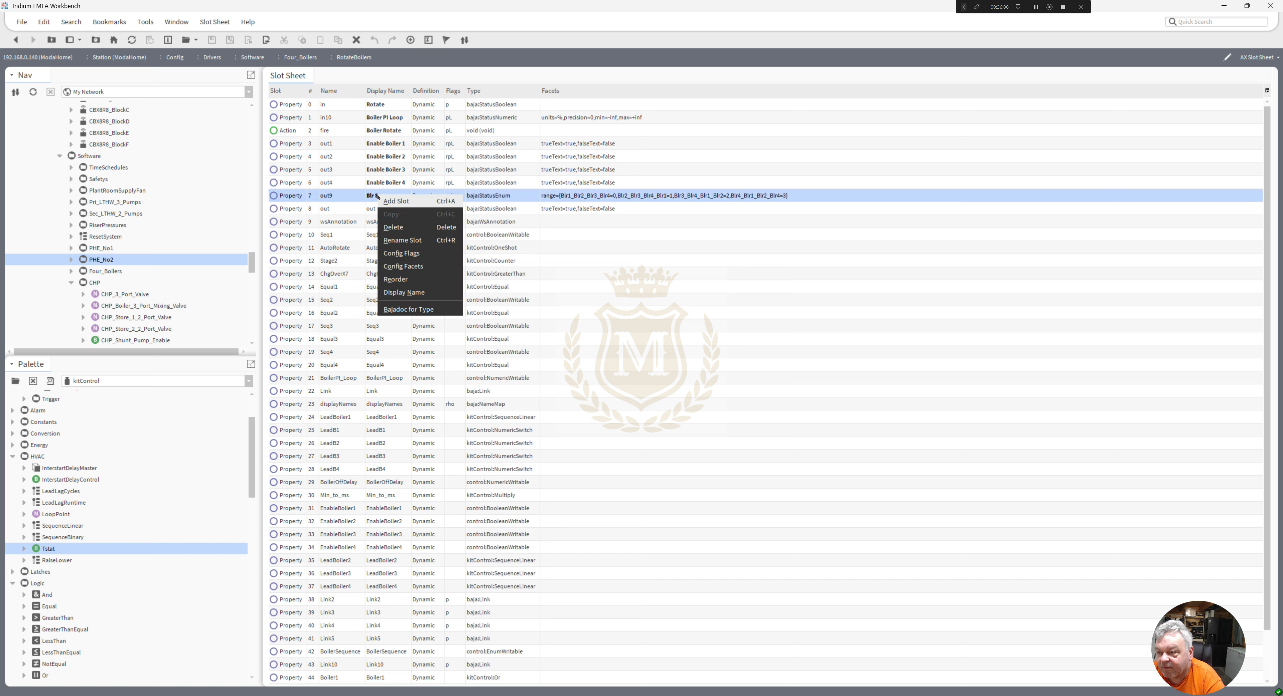
pyautogui.click(402, 266)
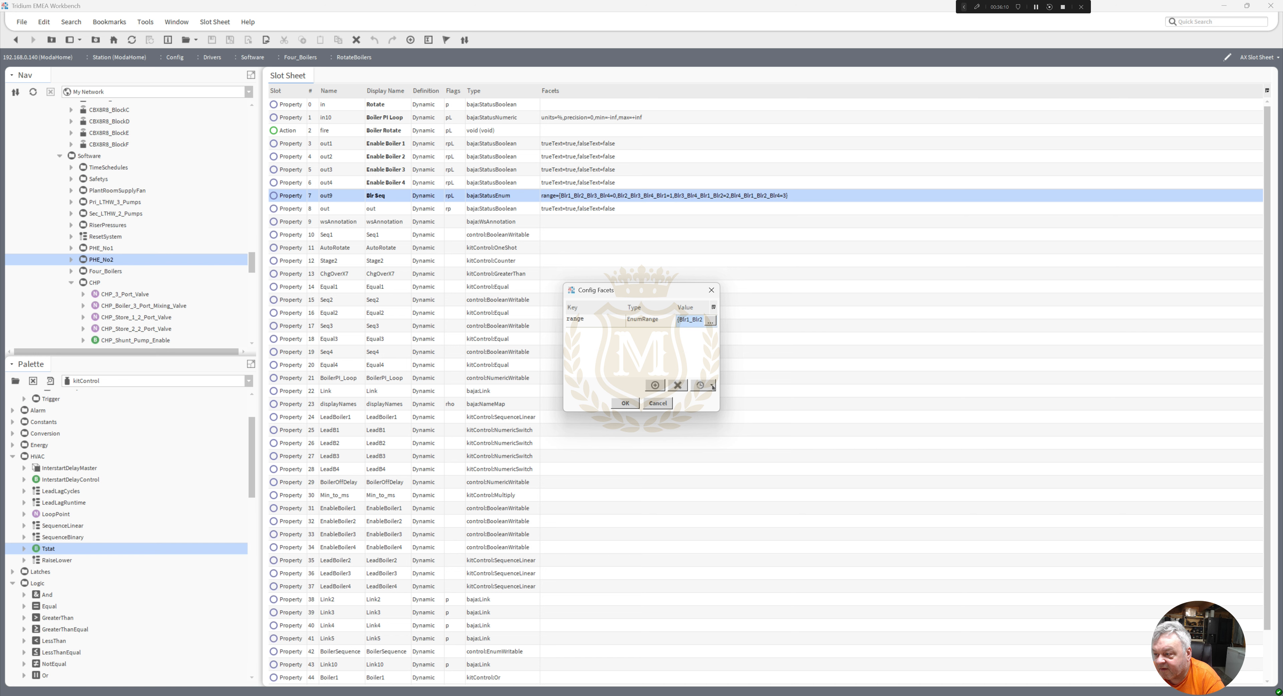
pyautogui.click(713, 386)
pyautogui.click(728, 399)
pyautogui.click(625, 403)
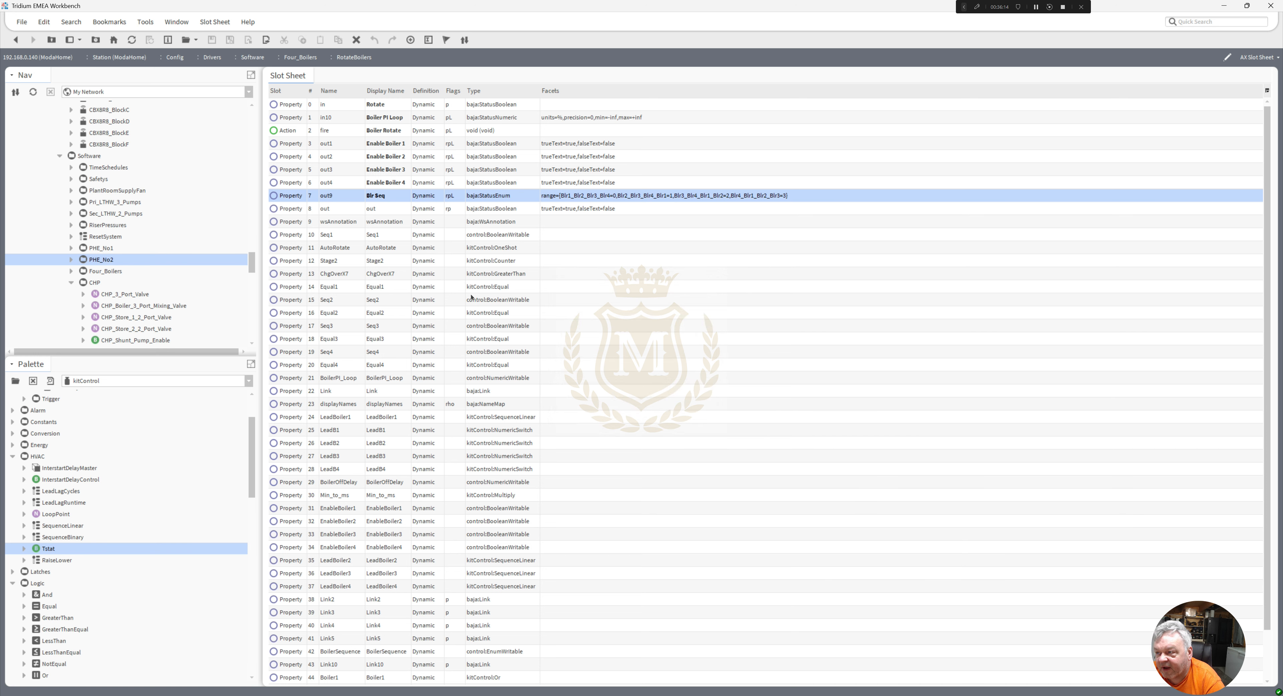
pyautogui.click(16, 41)
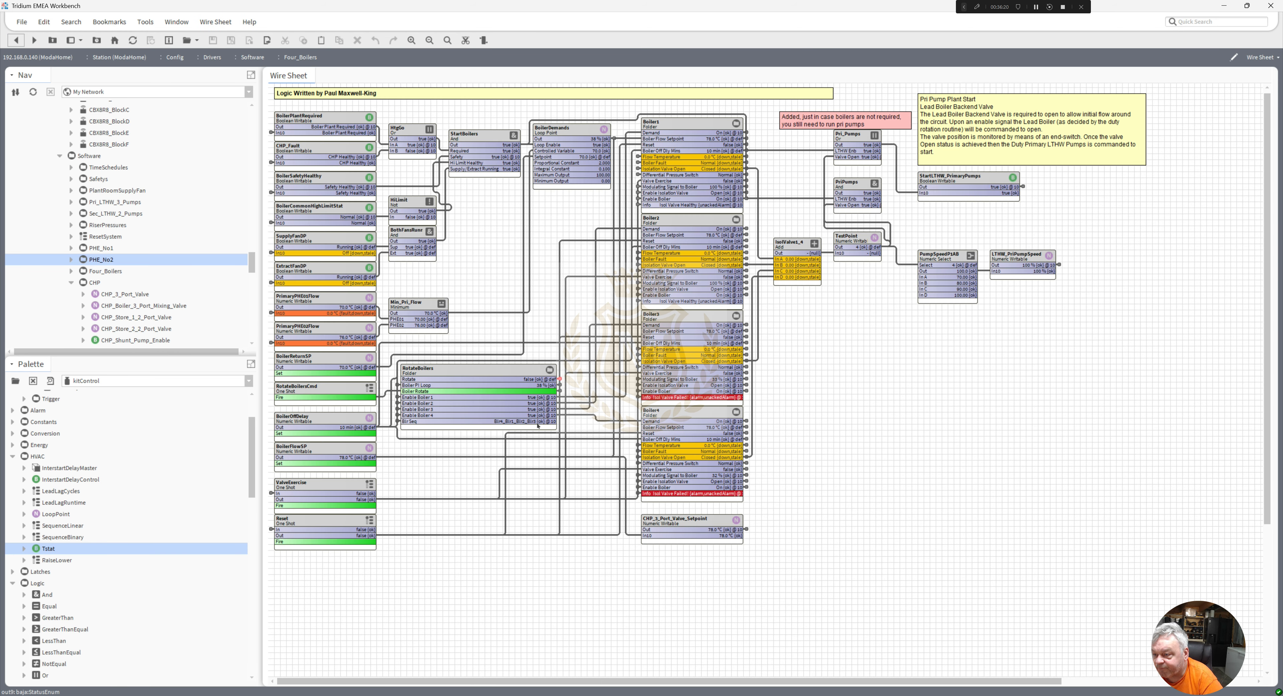
# Check the BoilerPI_Loop and BoilerOffDelay points in RotateBoilers and move the four Or blocks with their EnableBoiler points closer to the LeadBoiler blocks
pyautogui.doubleClick(467, 373)
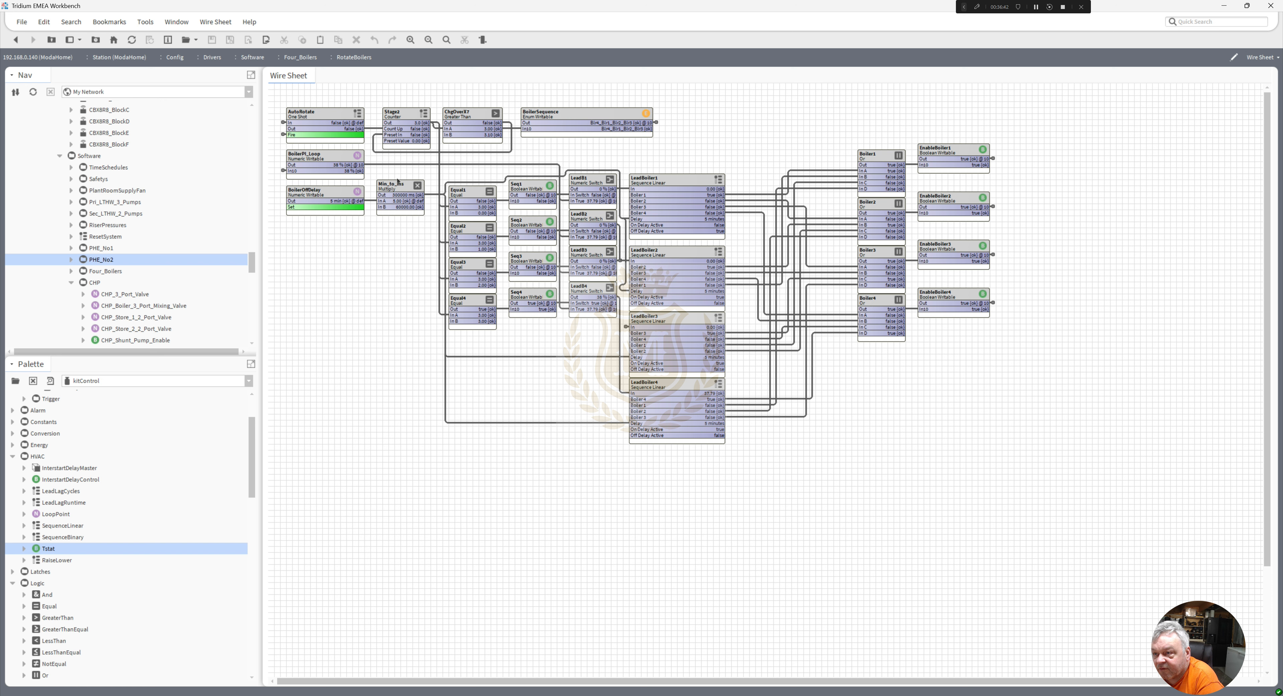
pyautogui.click(339, 162)
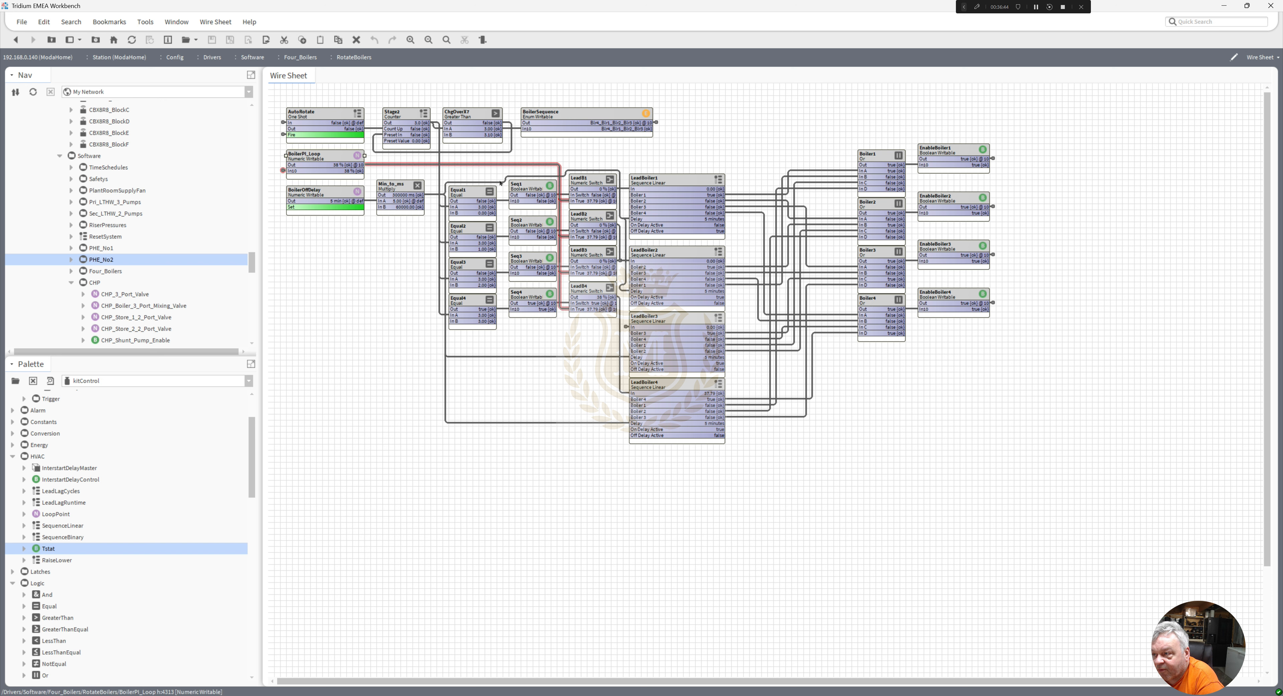
pyautogui.click(337, 215)
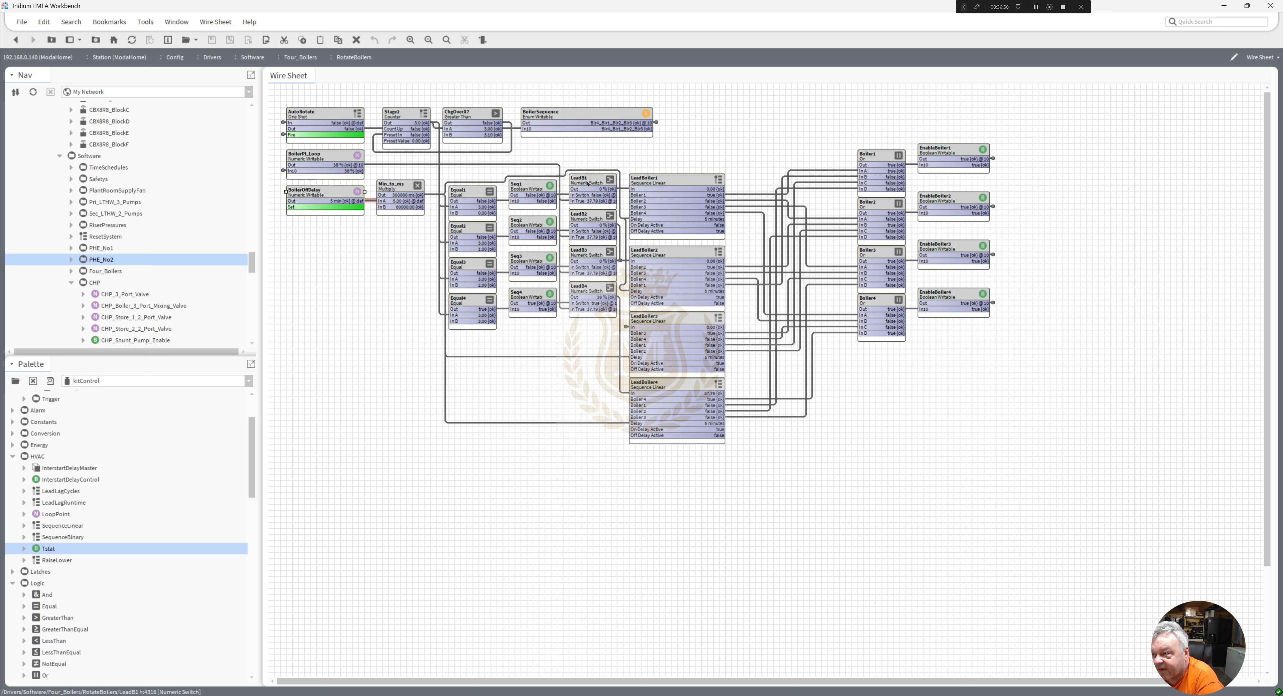
pyautogui.moveTo(839, 134); pyautogui.dragTo(1021, 355)
pyautogui.moveTo(879, 156); pyautogui.dragTo(830, 198)
# Trace the links feeding the Boiler1, Boiler2 and Boiler3 Or blocks and the EnableBoiler output points
pyautogui.click(830, 198)
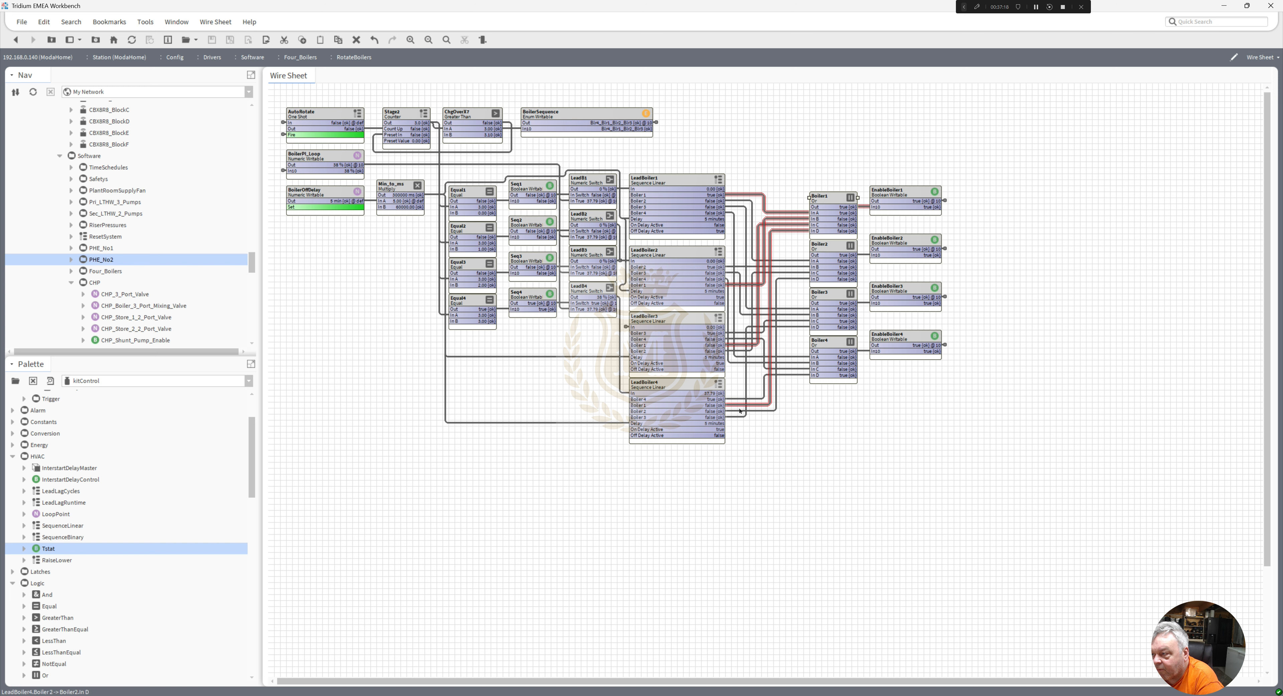
pyautogui.click(830, 251)
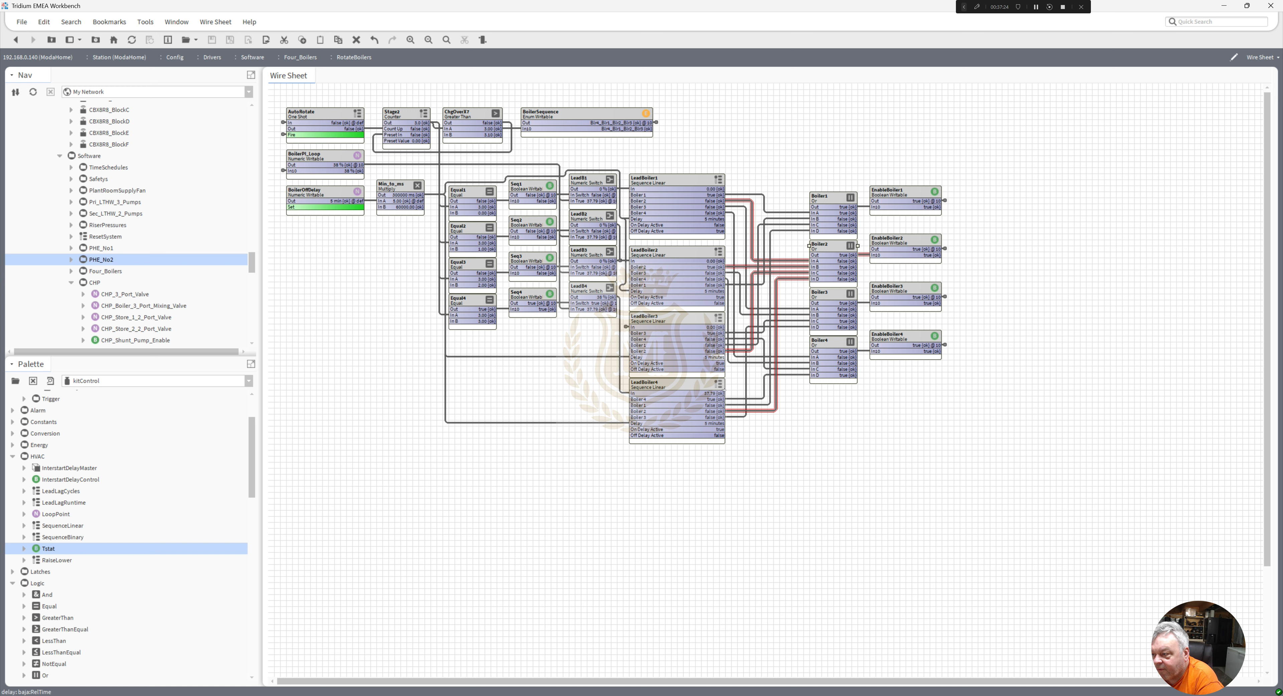
pyautogui.click(837, 304)
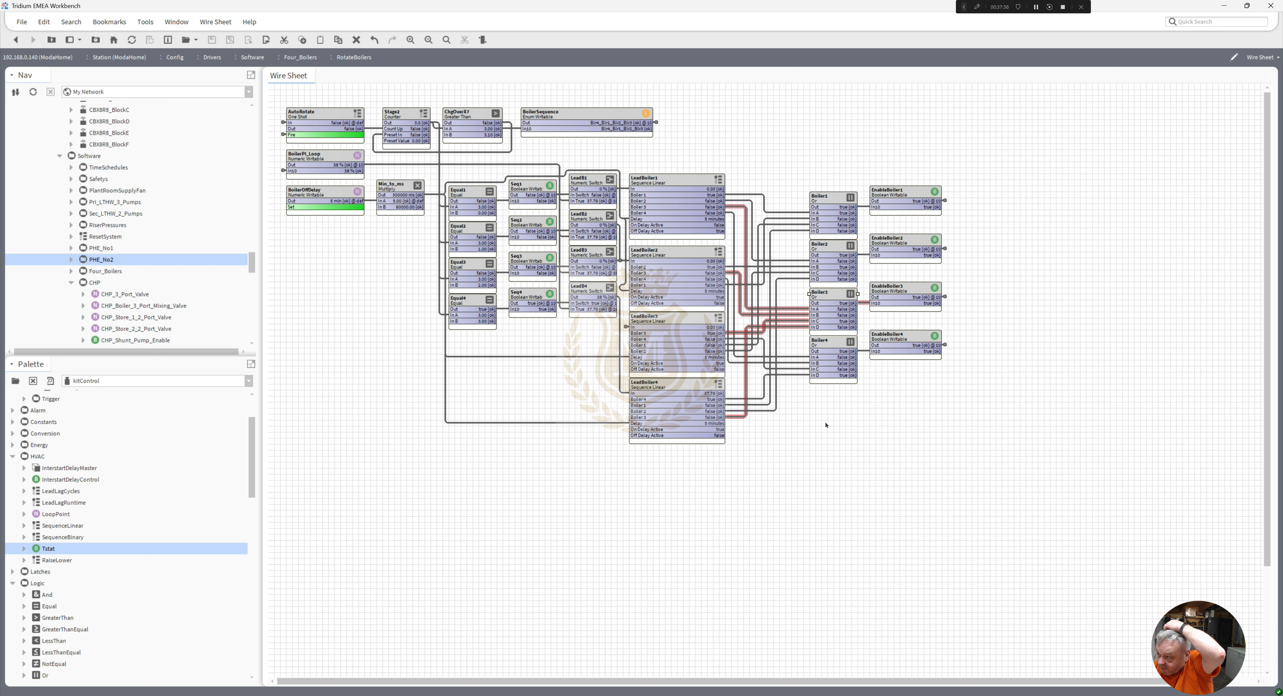
pyautogui.click(893, 260)
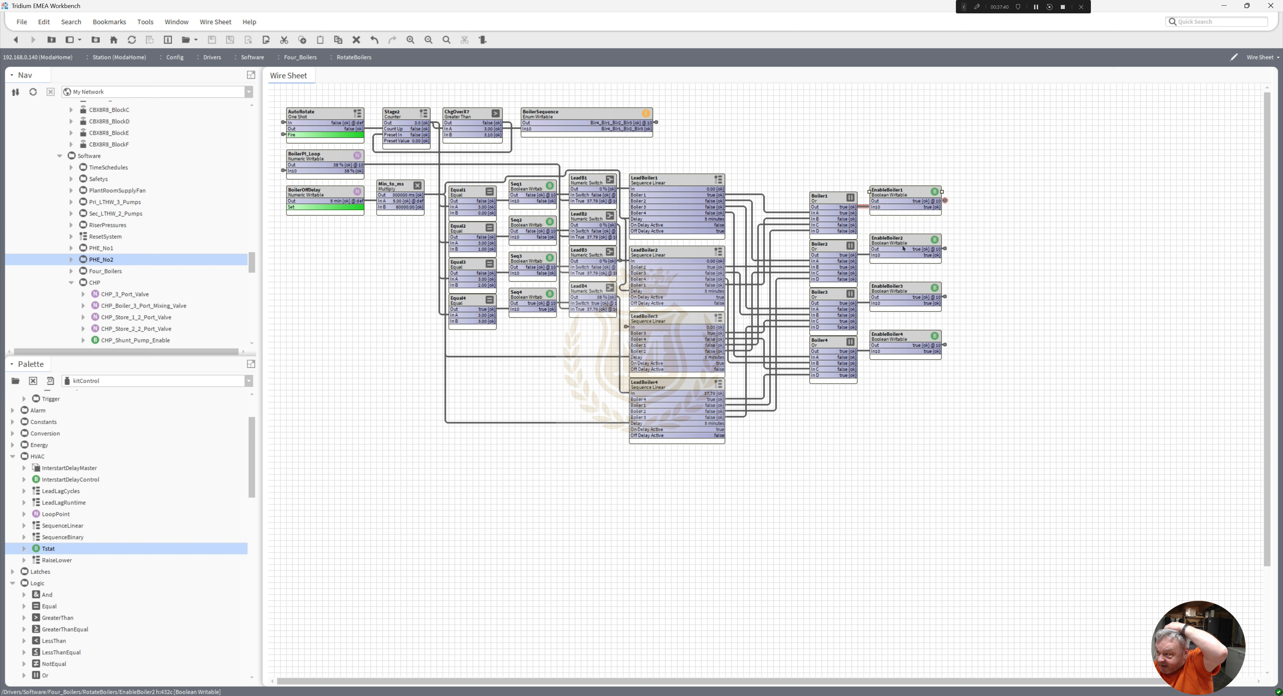
pyautogui.click(904, 293)
pyautogui.click(905, 341)
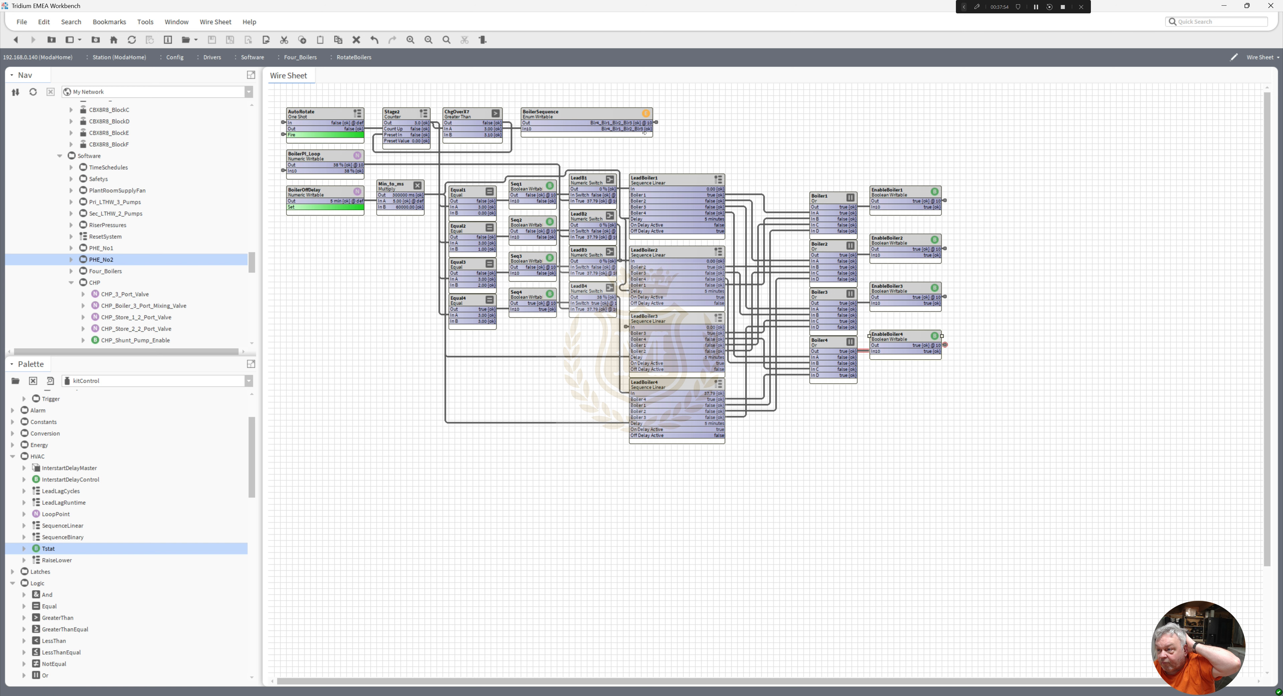
# Shift the LeadBoiler2, LeadBoiler3 and LeadBoiler4 sequence blocks slightly upwards to tighten the layout under LeadBoiler1
pyautogui.click(678, 391)
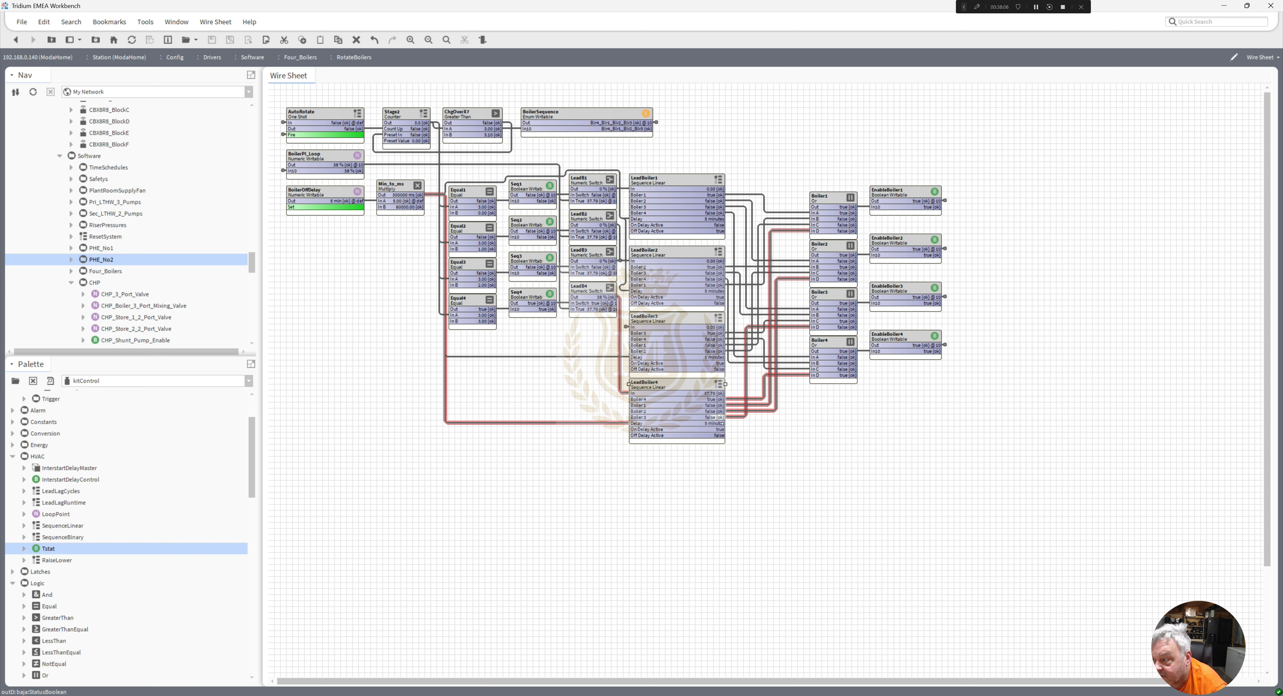
pyautogui.moveTo(758, 491); pyautogui.dragTo(667, 247)
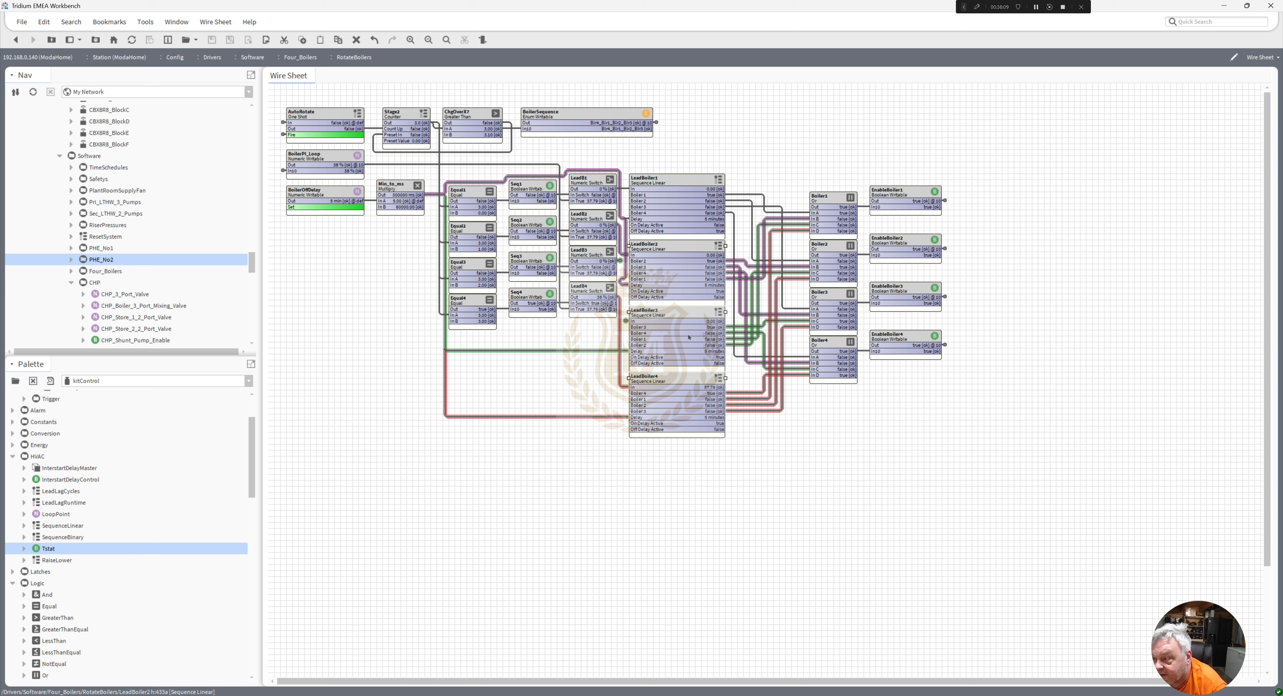
pyautogui.click(755, 456)
pyautogui.click(672, 379)
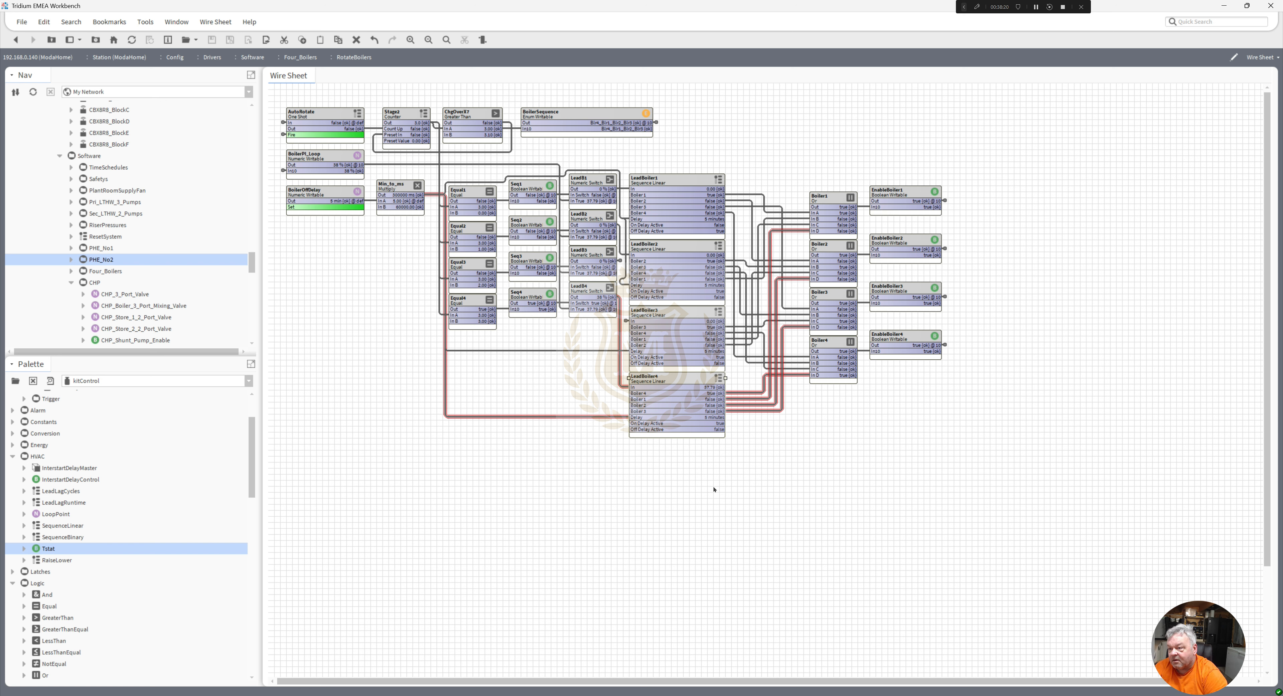
# Follow EnableBoiler1's output to Four_Boilers, and open the Boiler1 folder to check its Demand and CommonFaultBoiler points
pyautogui.click(945, 200)
pyautogui.doubleClick(945, 199)
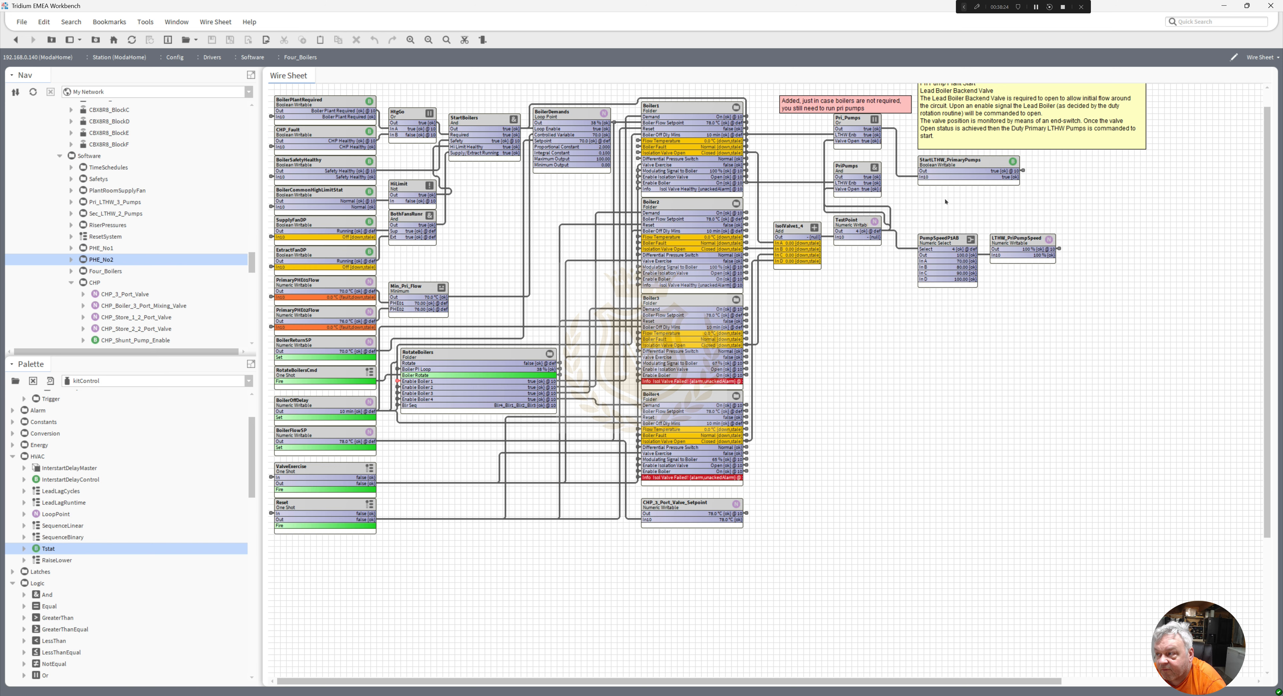
pyautogui.click(490, 362)
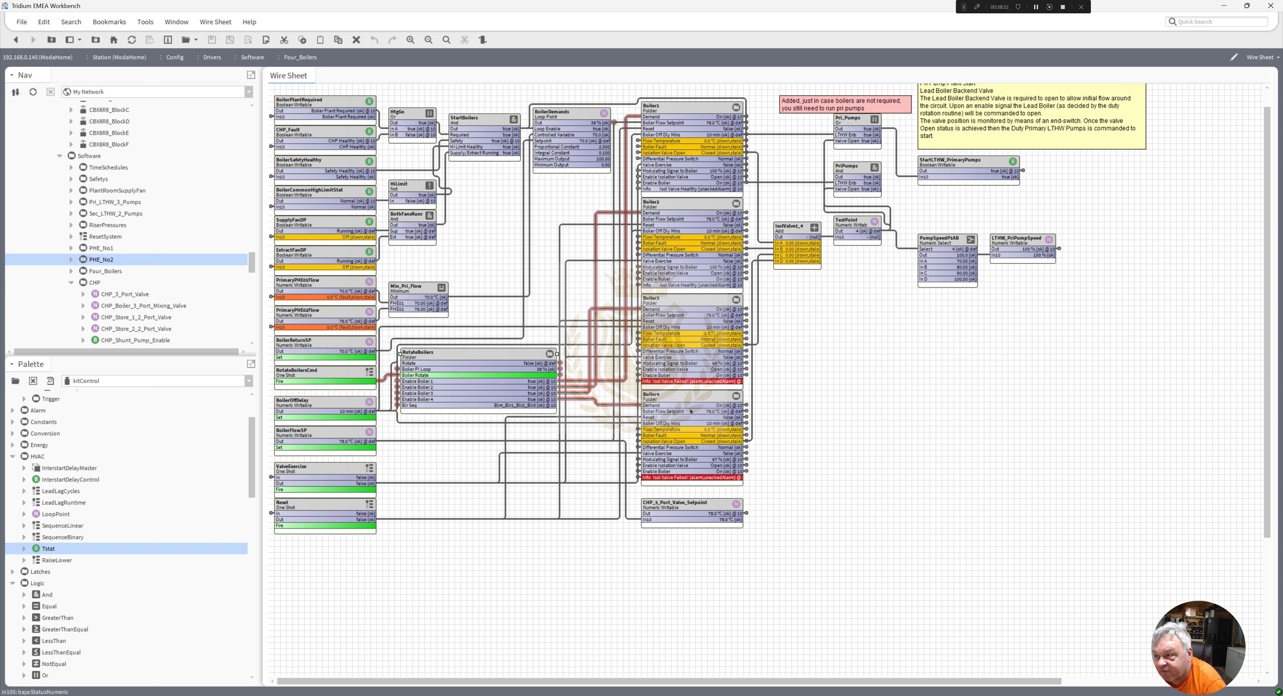
pyautogui.doubleClick(671, 148)
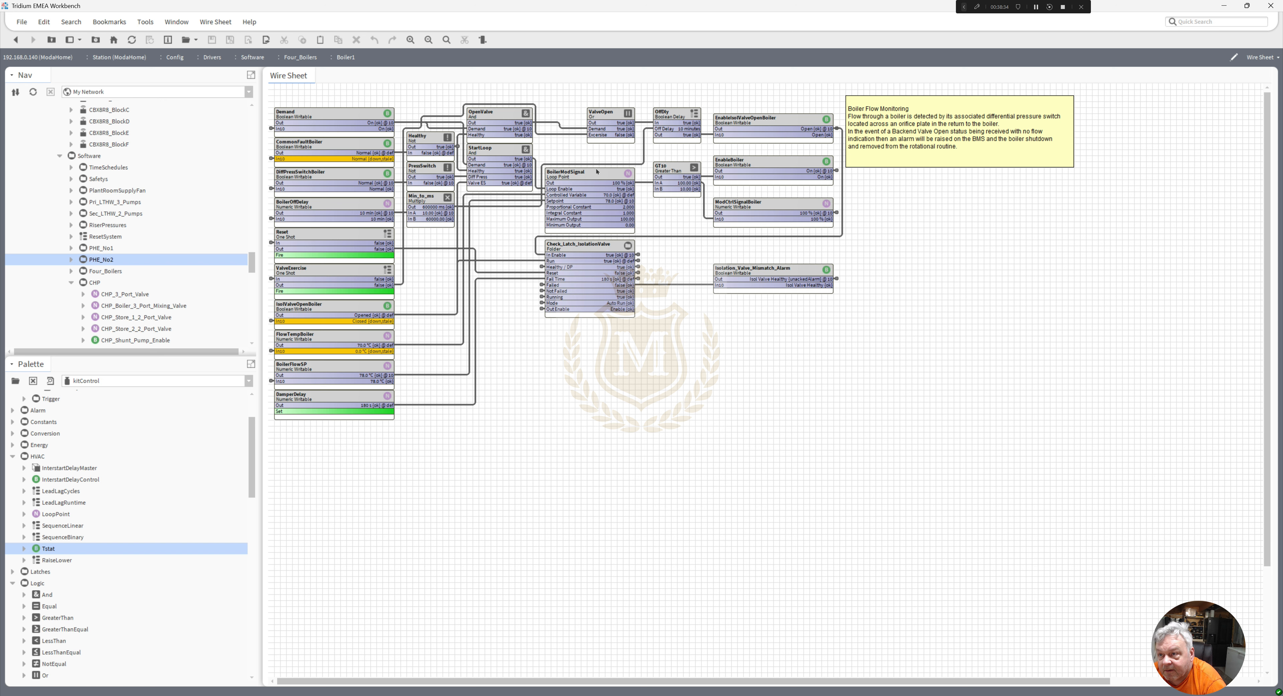
pyautogui.click(302, 118)
pyautogui.click(305, 147)
# Trace Boiler1's ValveExercise input back to TimeSchedules and view the weekly schedule of LTHW_Valve_Excersise
pyautogui.click(329, 276)
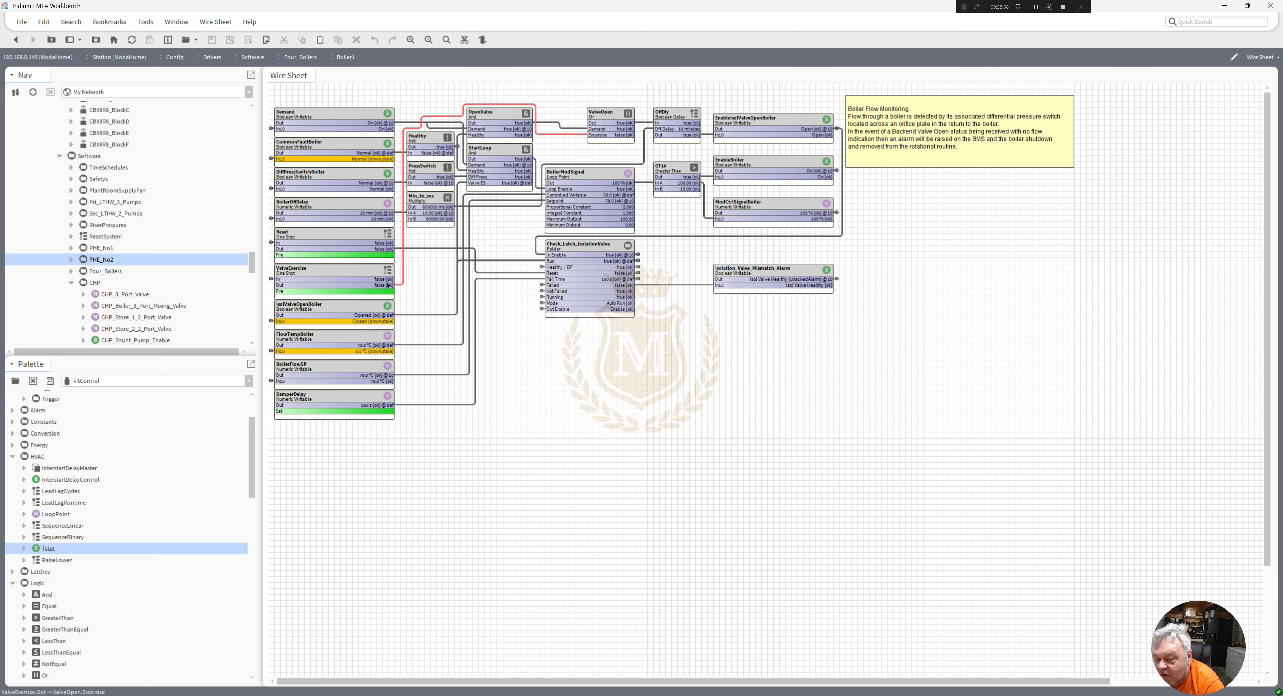
pyautogui.doubleClick(271, 280)
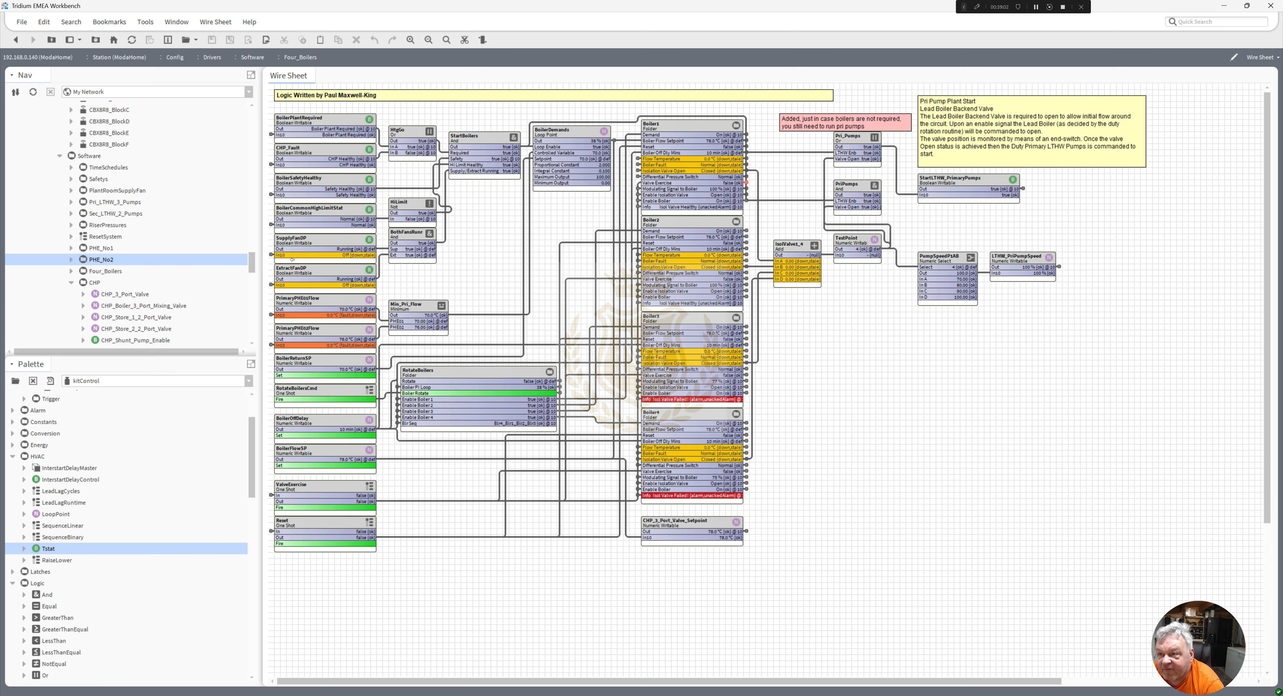
pyautogui.doubleClick(270, 134)
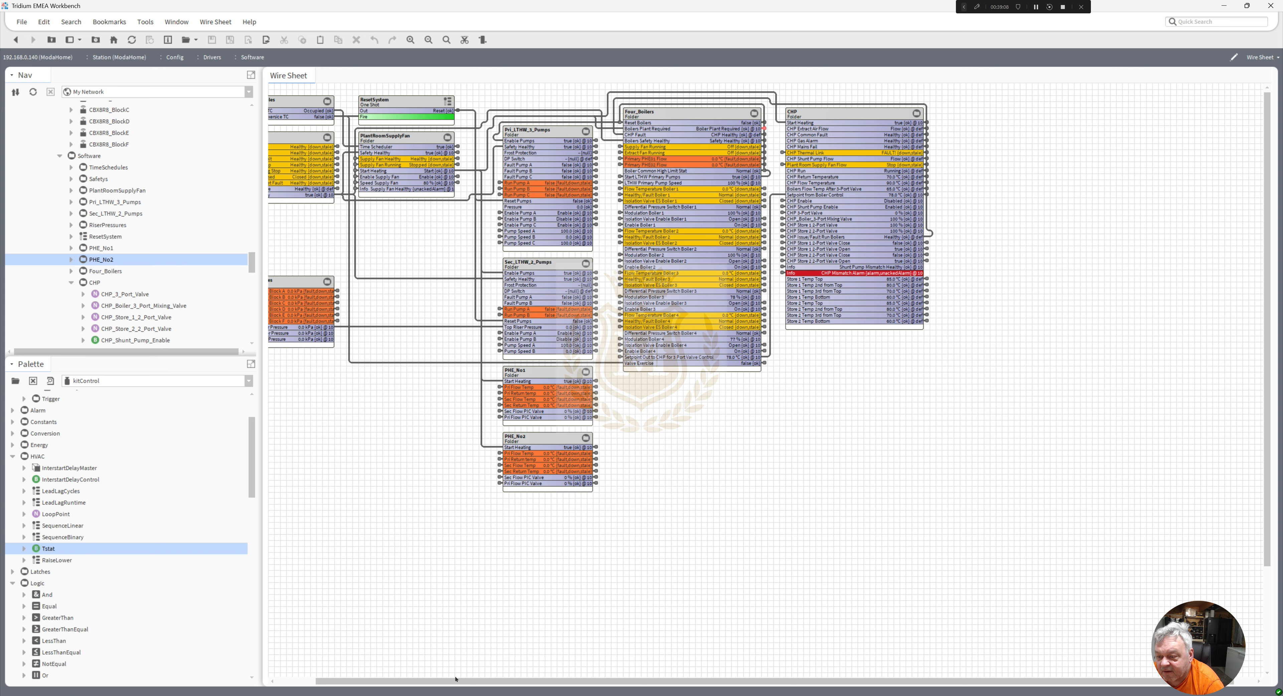
pyautogui.moveTo(455, 679); pyautogui.dragTo(353, 681)
pyautogui.doubleClick(314, 101)
pyautogui.doubleClick(322, 189)
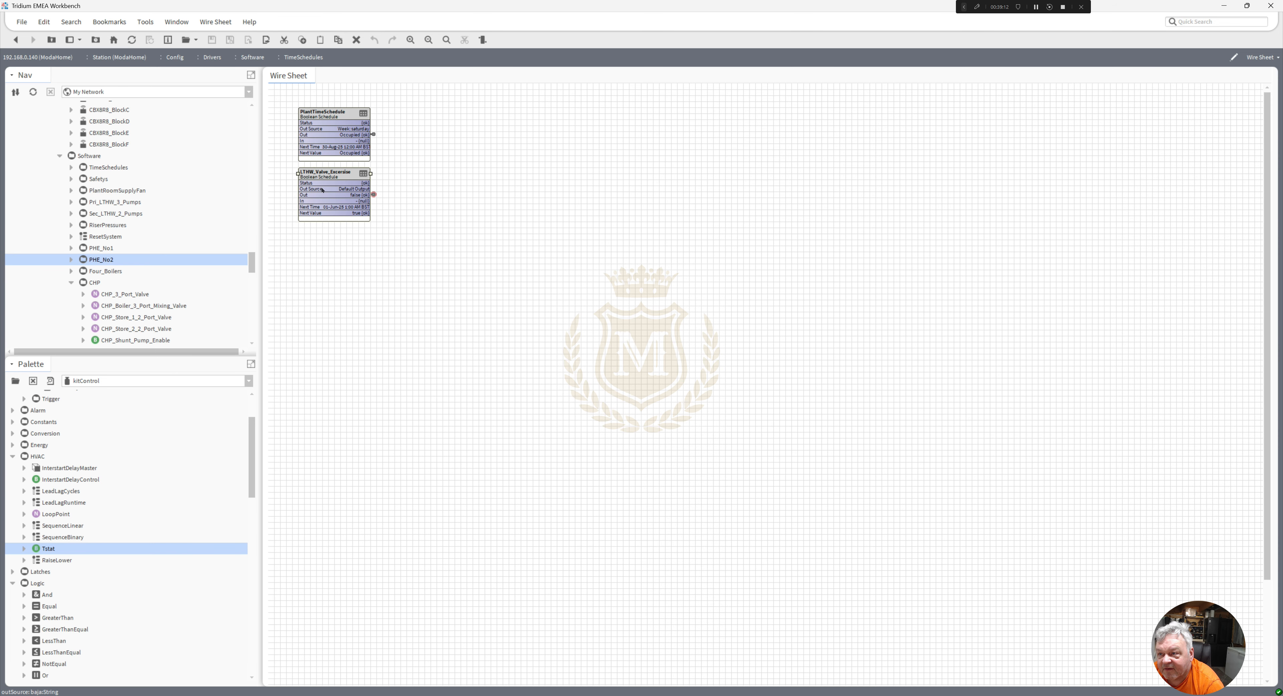
pyautogui.click(347, 117)
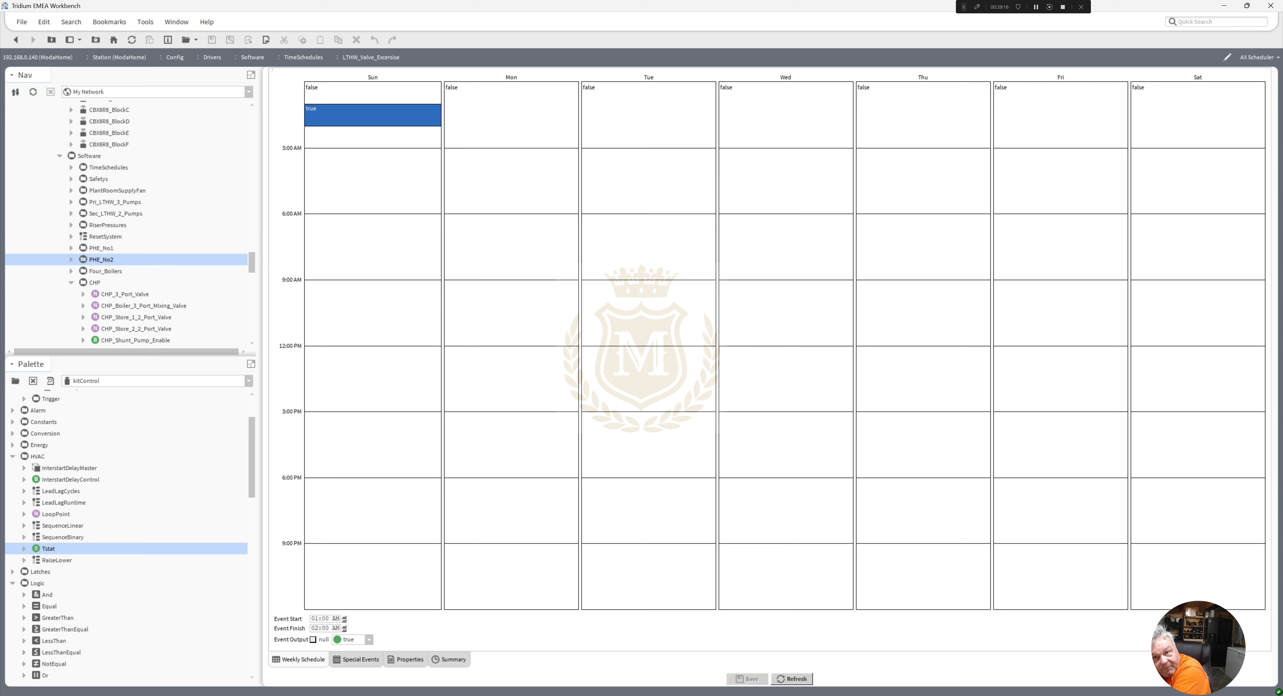
# Return from the valve exercise schedule through Software and Four_Boilers to Boiler1's wire sheet
pyautogui.click(15, 40)
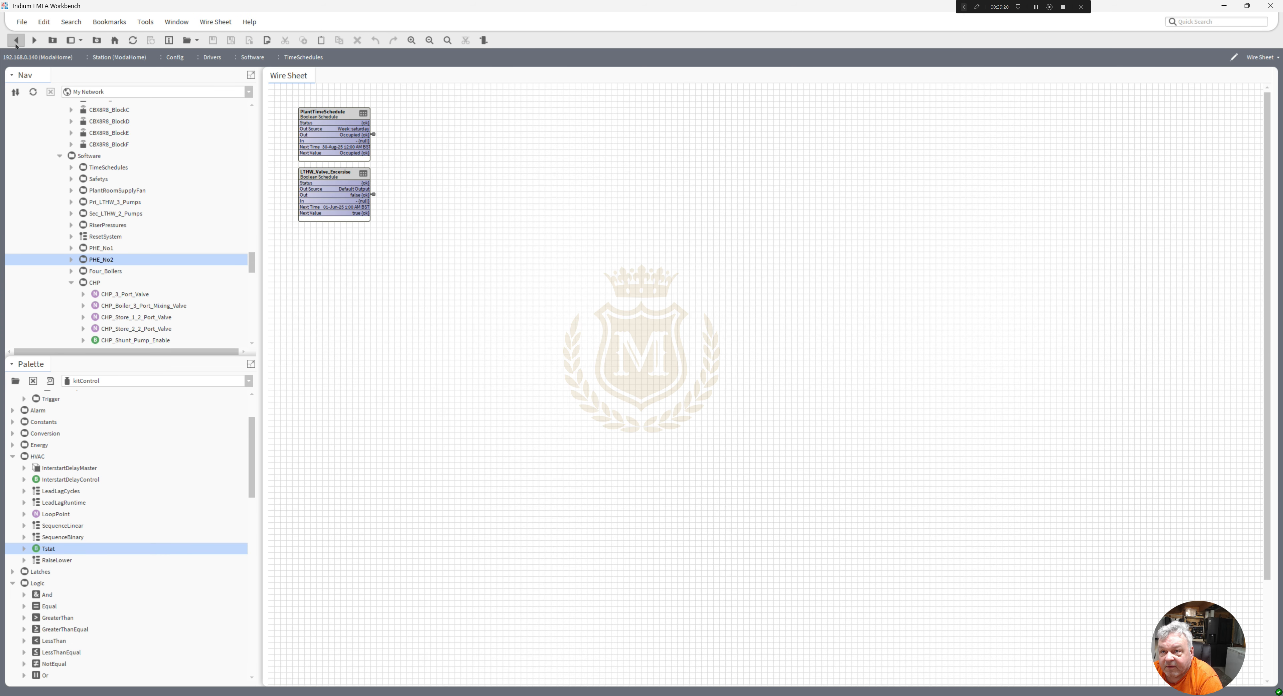
pyautogui.click(15, 40)
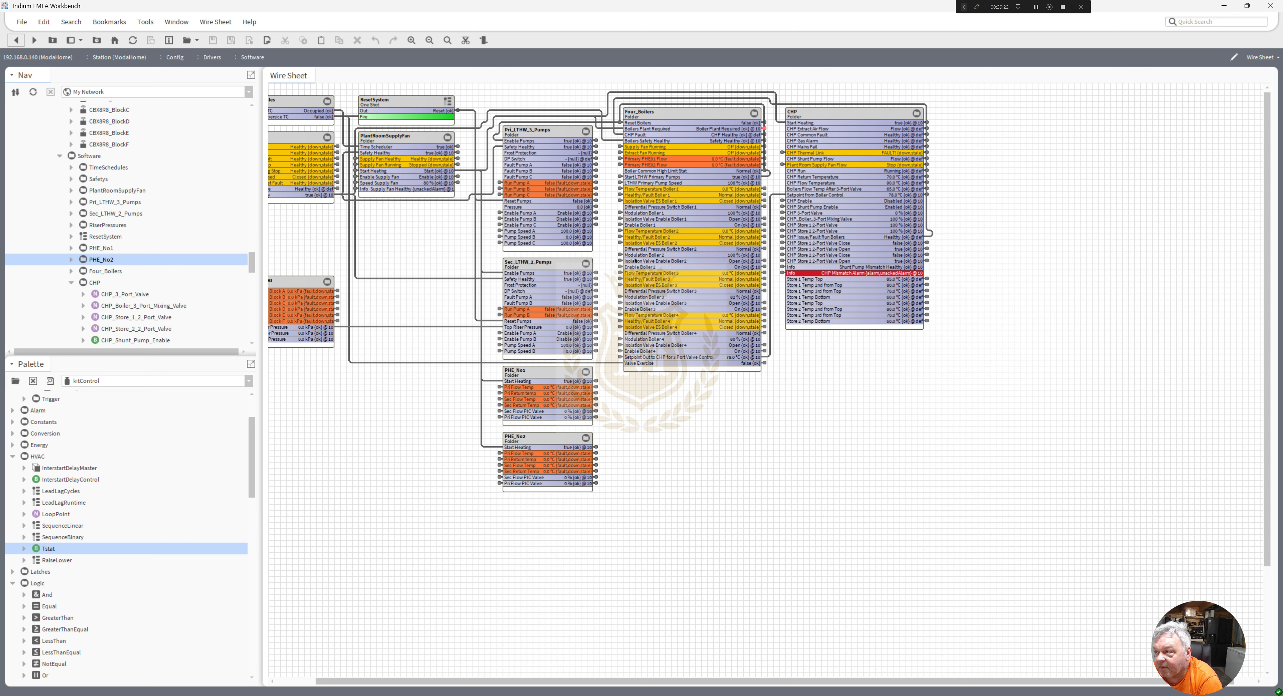
pyautogui.doubleClick(671, 215)
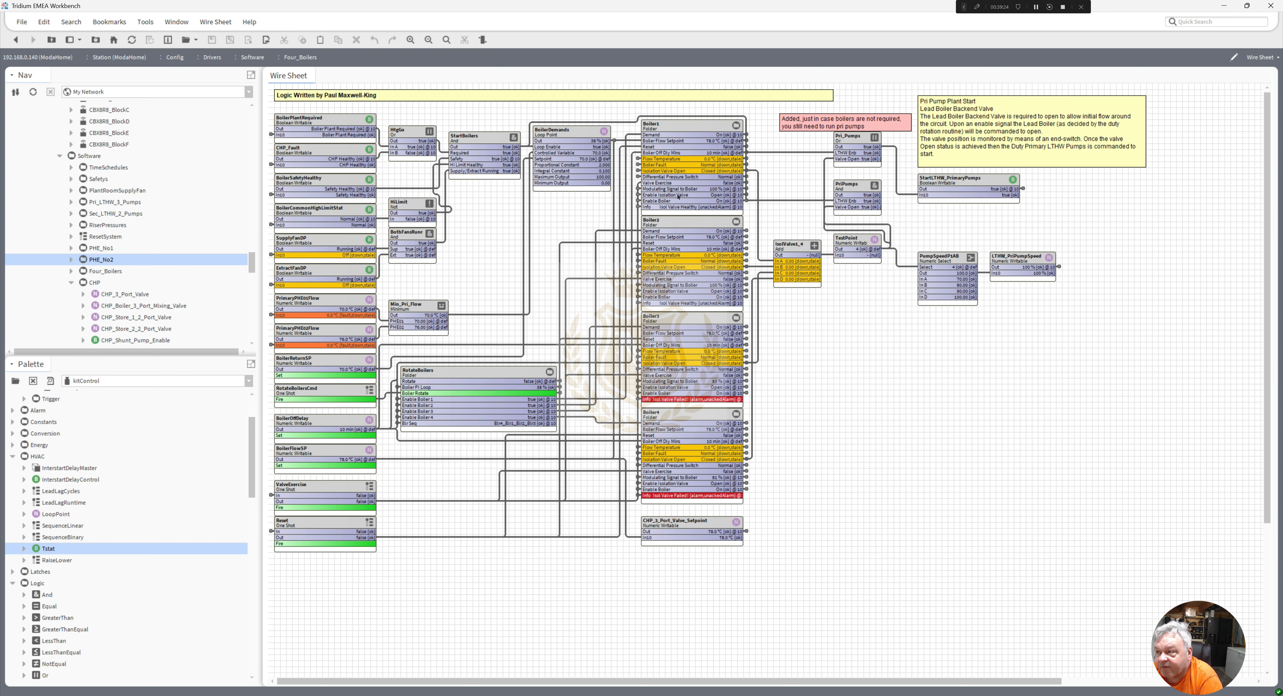
pyautogui.doubleClick(678, 196)
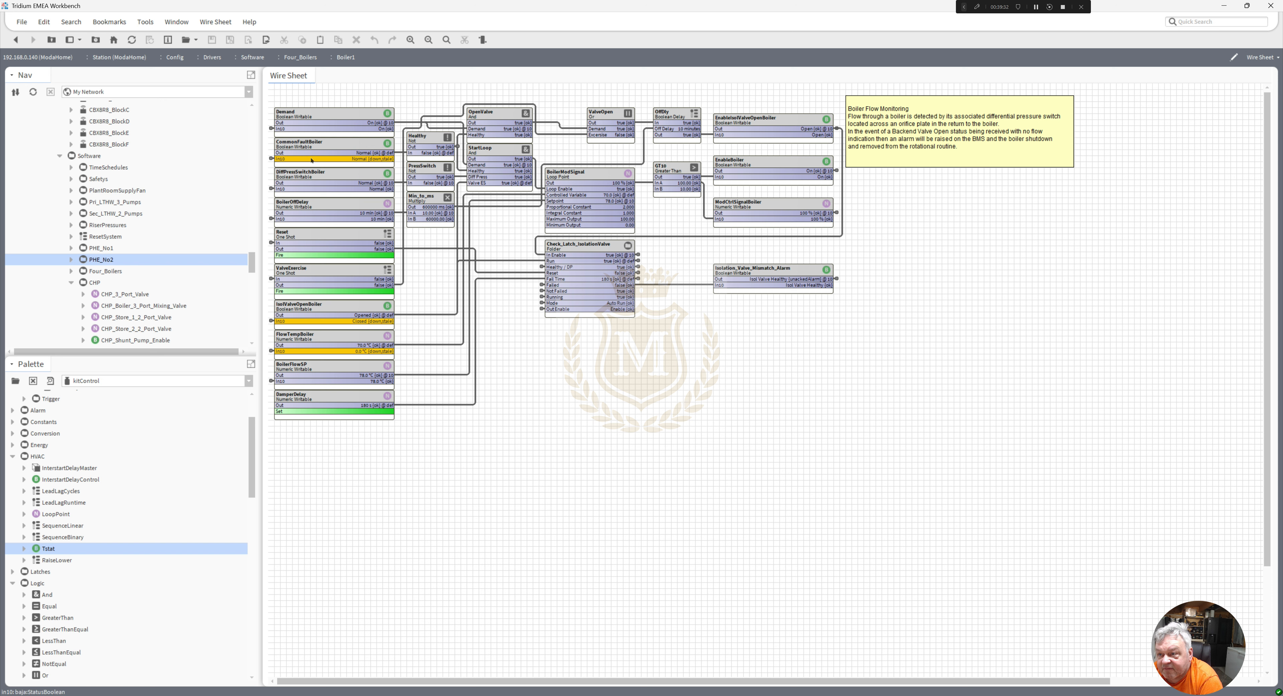
# Check the flow setpoint link from BoilerFlowSP to Boiler1 in Four_Boilers, and reopen the Boiler1 folder
pyautogui.click(301, 57)
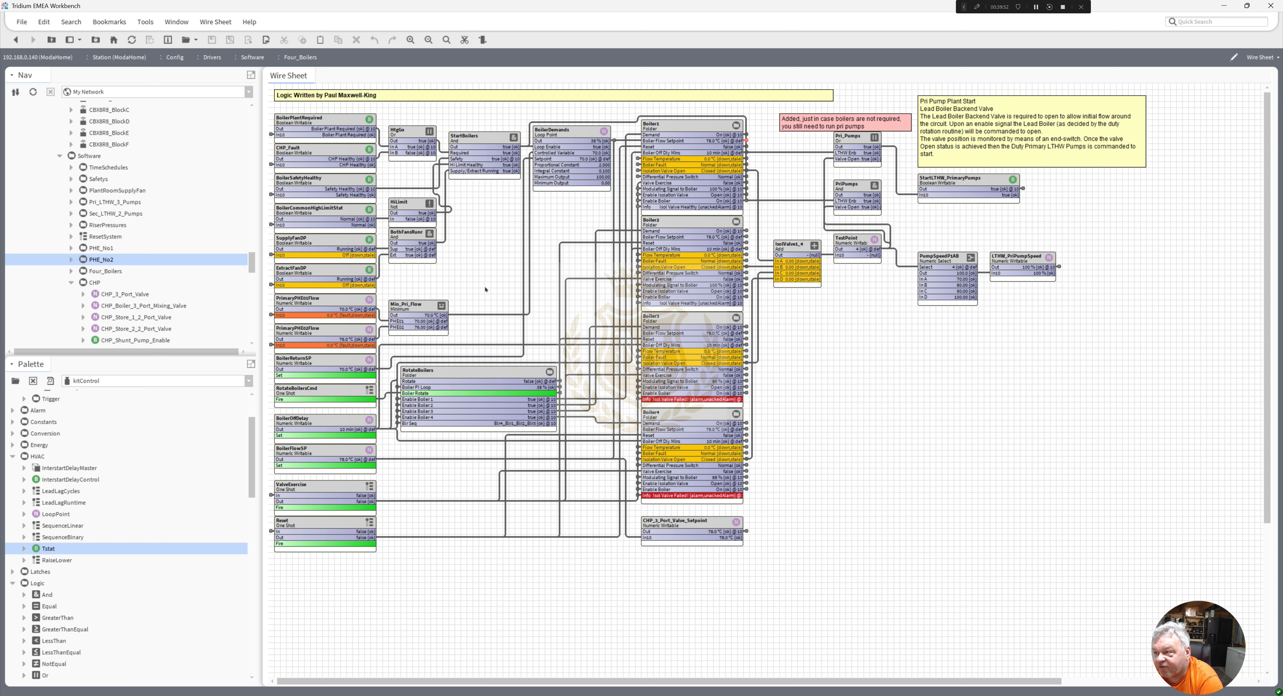
pyautogui.click(635, 143)
pyautogui.click(327, 456)
pyautogui.doubleClick(673, 184)
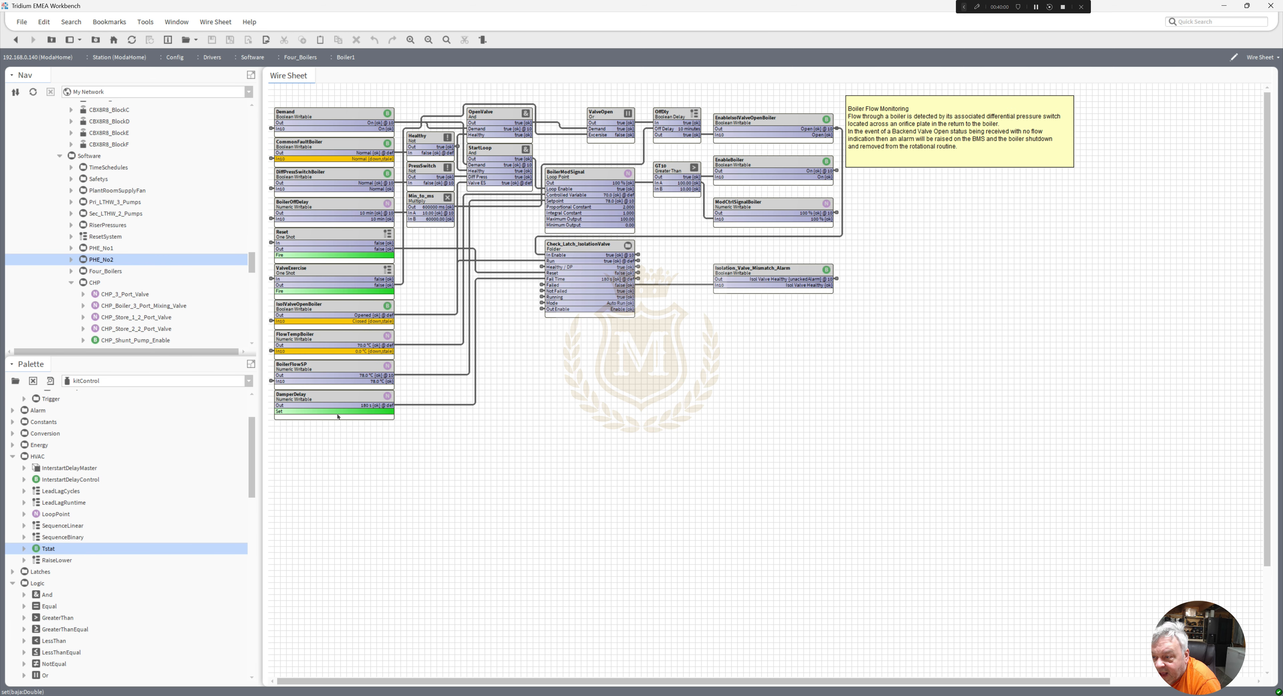
# Trace the DamperDelay link and the input links feeding the StartLoop block, including Healthy and the isolation valve end switch
pyautogui.click(328, 402)
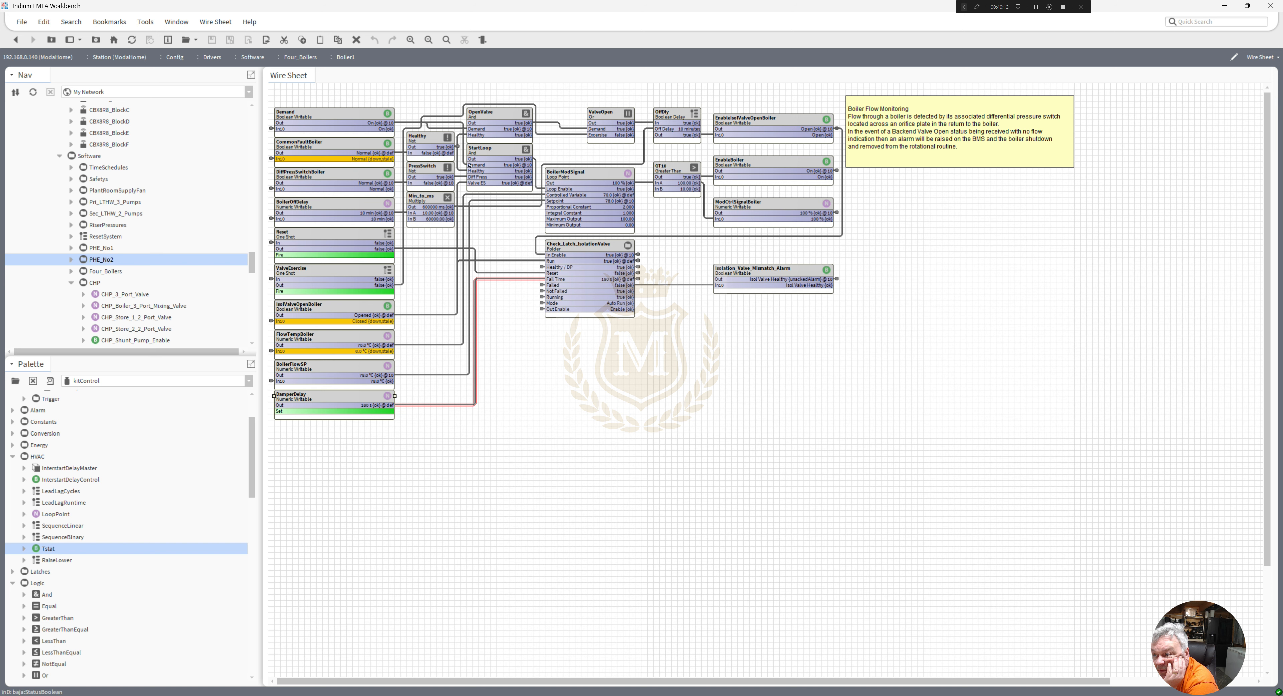
pyautogui.click(464, 173)
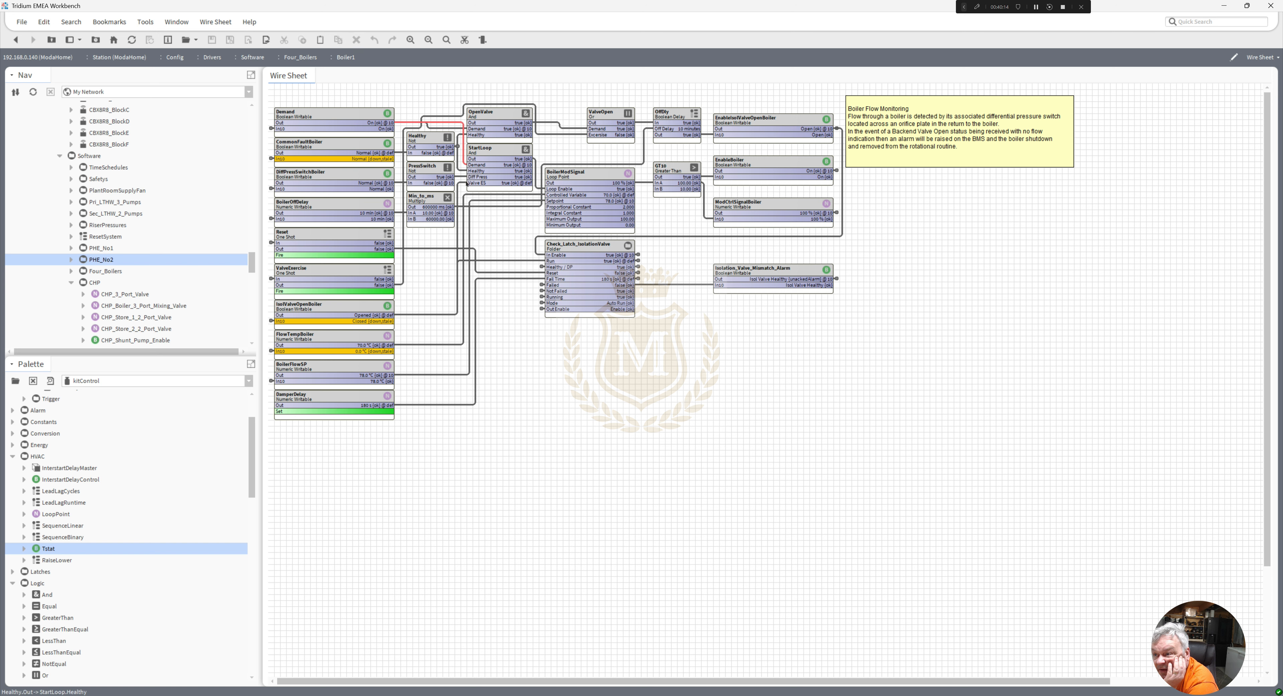
pyautogui.click(463, 178)
pyautogui.click(463, 185)
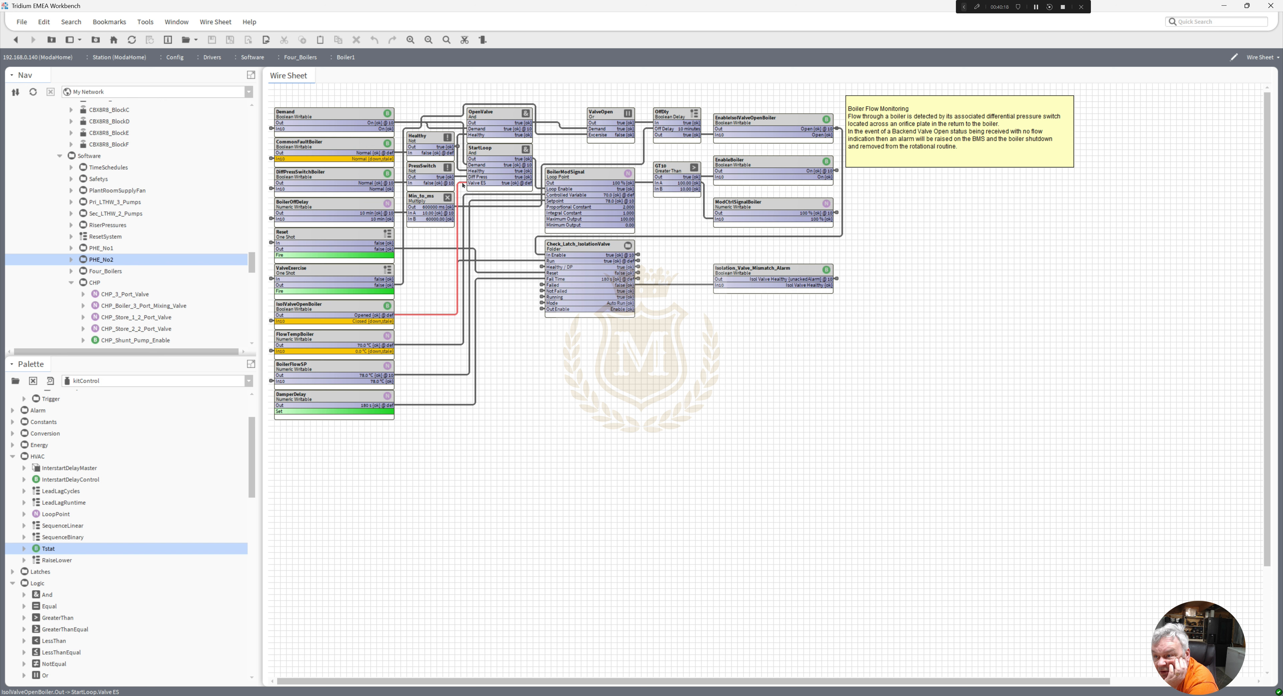
# Trace Boiler1's isolation valve end switch input through Four_Boilers to Software, and return to the Boiler1 wire sheet
pyautogui.click(460, 177)
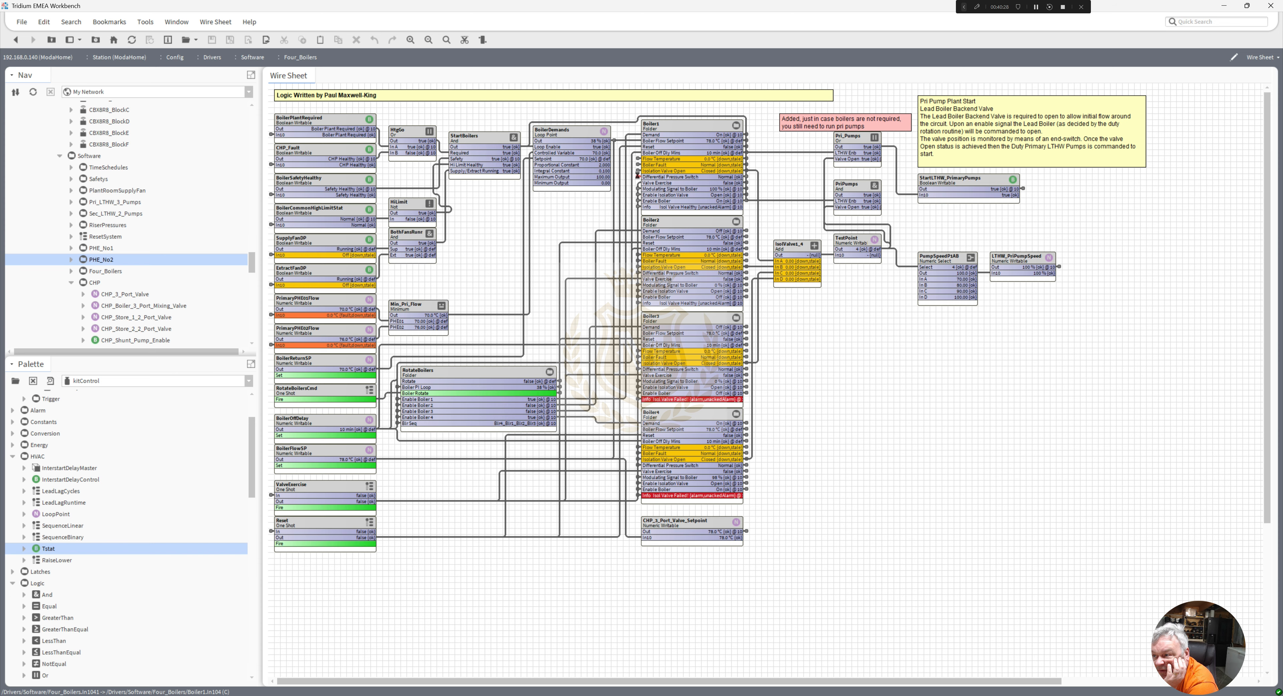
pyautogui.doubleClick(638, 175)
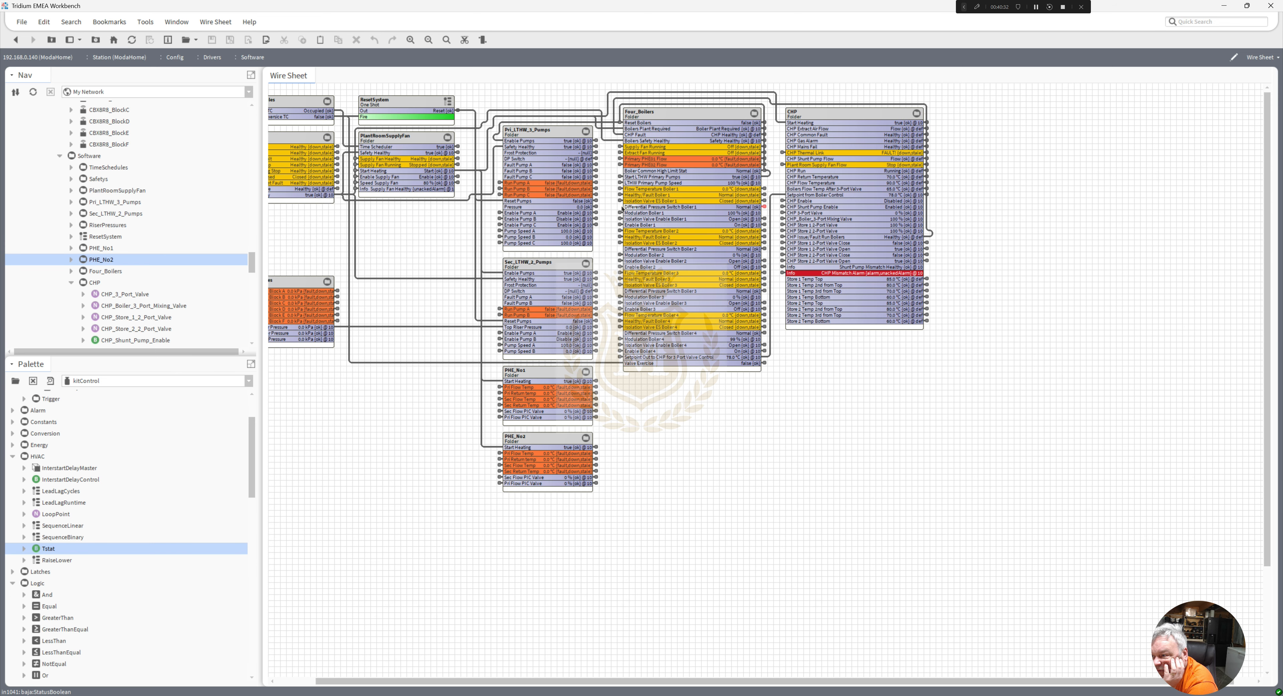
pyautogui.doubleClick(765, 208)
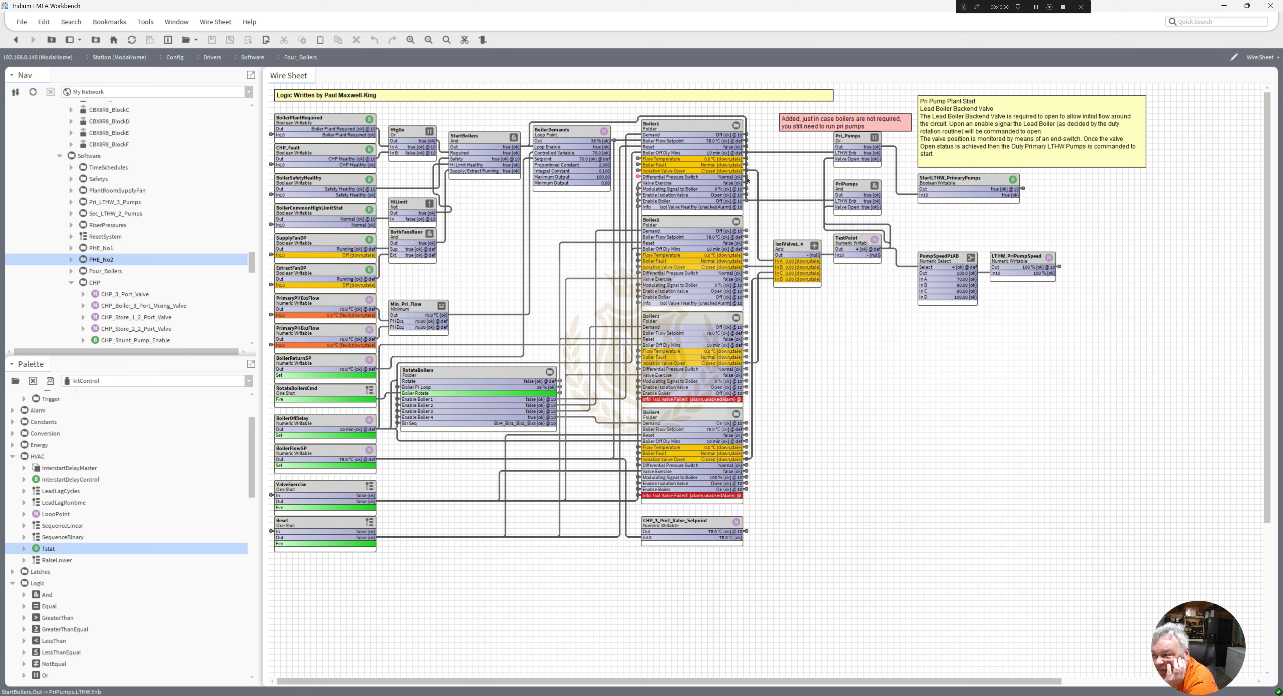
pyautogui.doubleClick(716, 170)
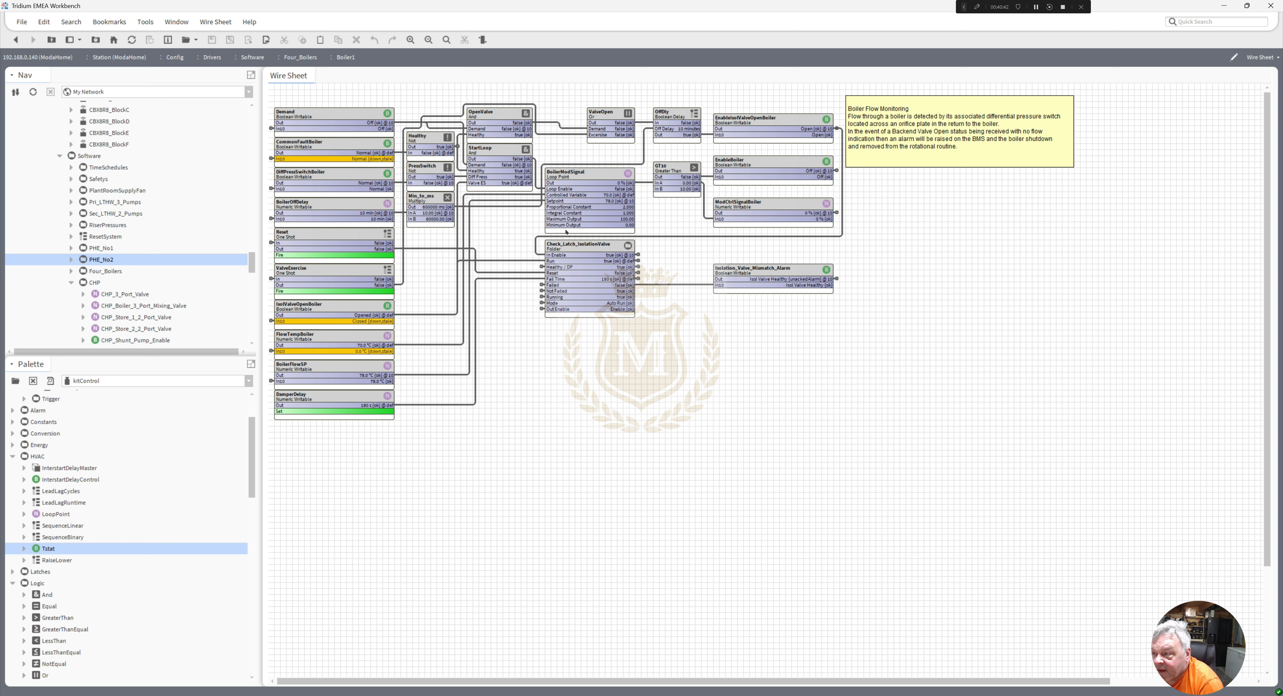
# Examine the BoilerModSignal and EnableBoiler links, and follow the ModCtrlSignalBoiler output up to Four_Boilers
pyautogui.click(587, 179)
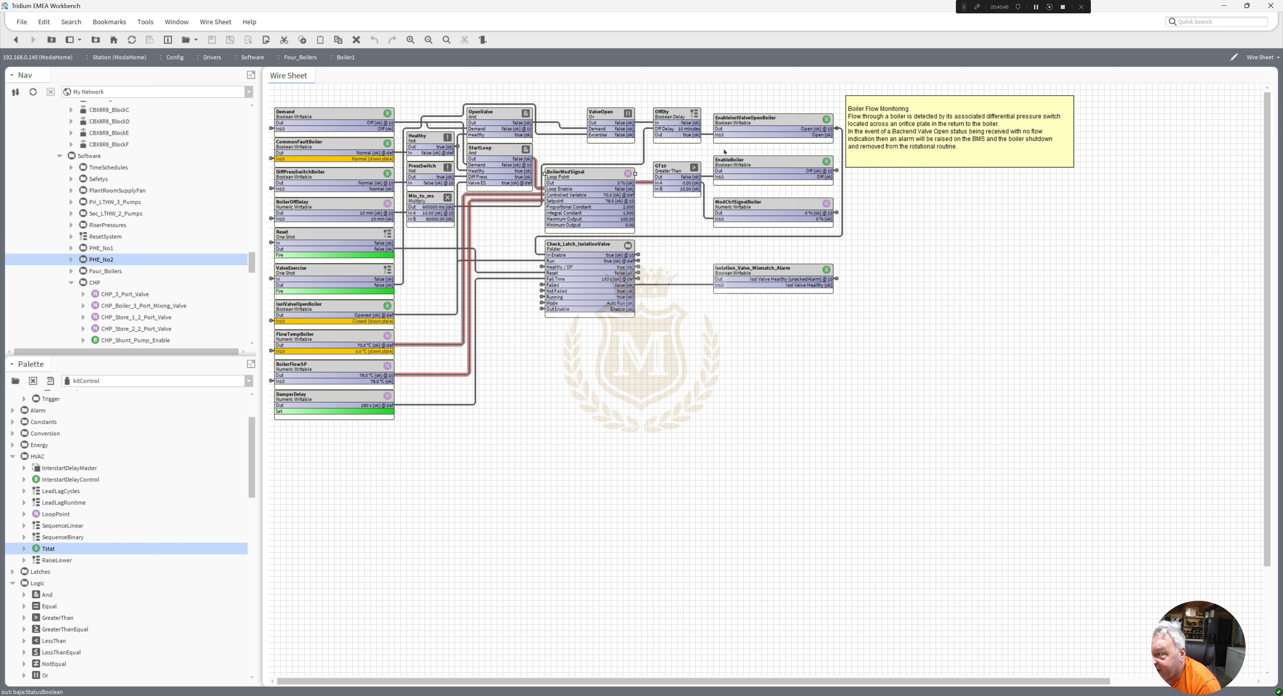
pyautogui.click(757, 169)
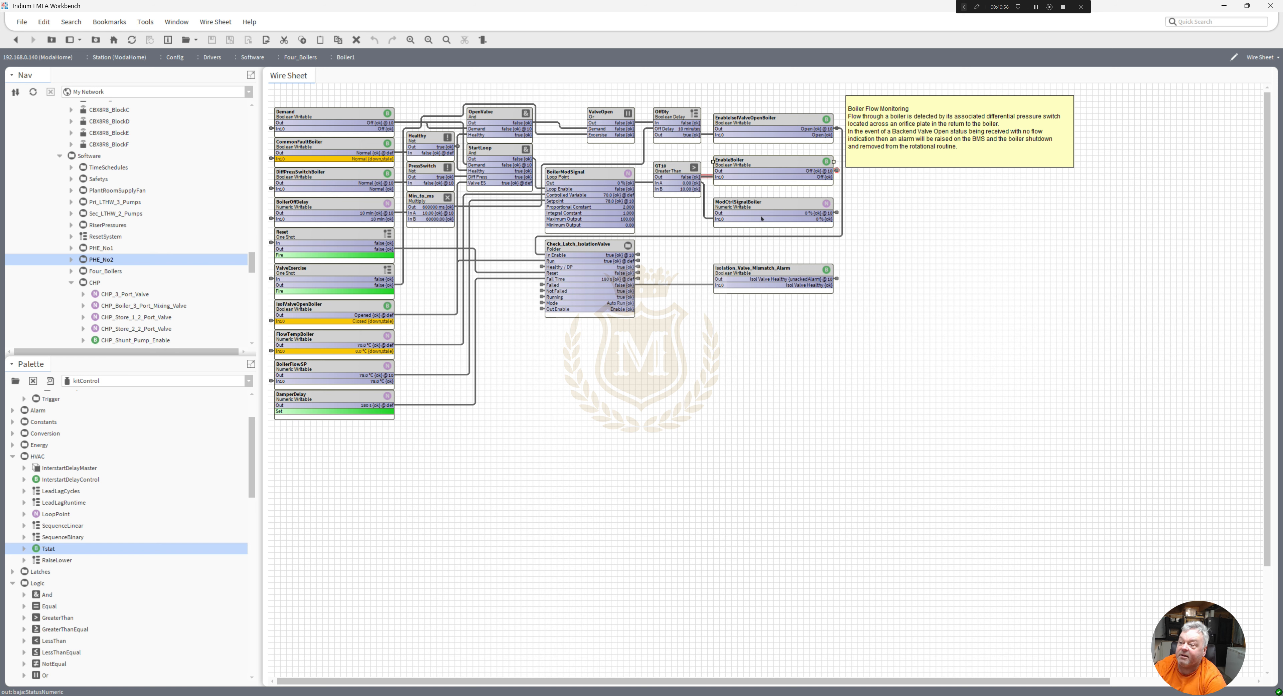
pyautogui.doubleClick(837, 213)
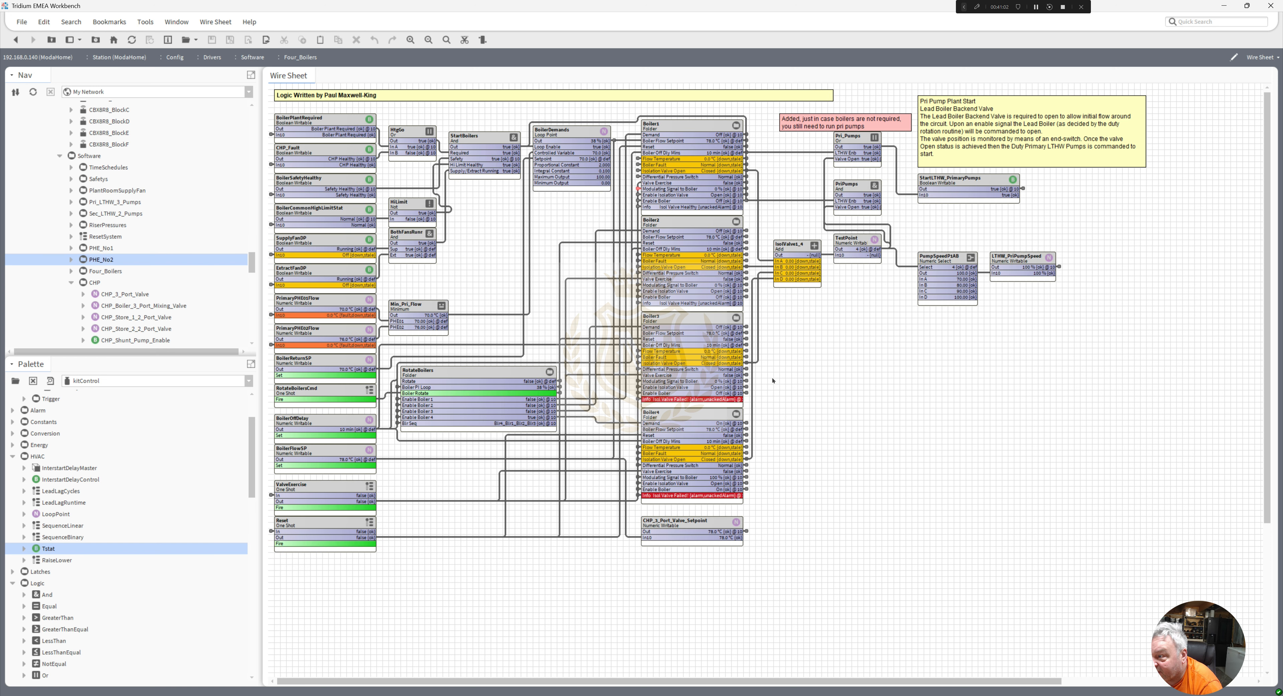
# Move the Boiler1 folder to the empty area beside Boiler3 and Boiler4, and follow its modulating signal output up to Software
pyautogui.click(723, 188)
pyautogui.moveTo(689, 129); pyautogui.dragTo(894, 370)
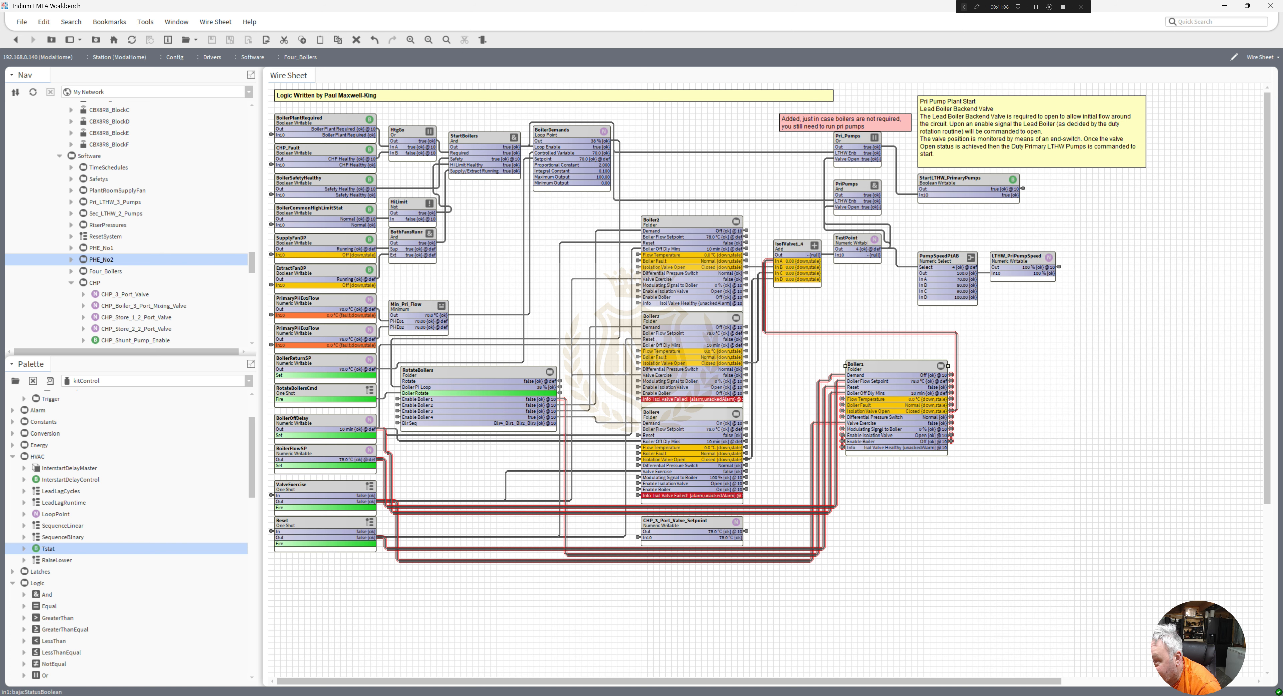
pyautogui.click(951, 427)
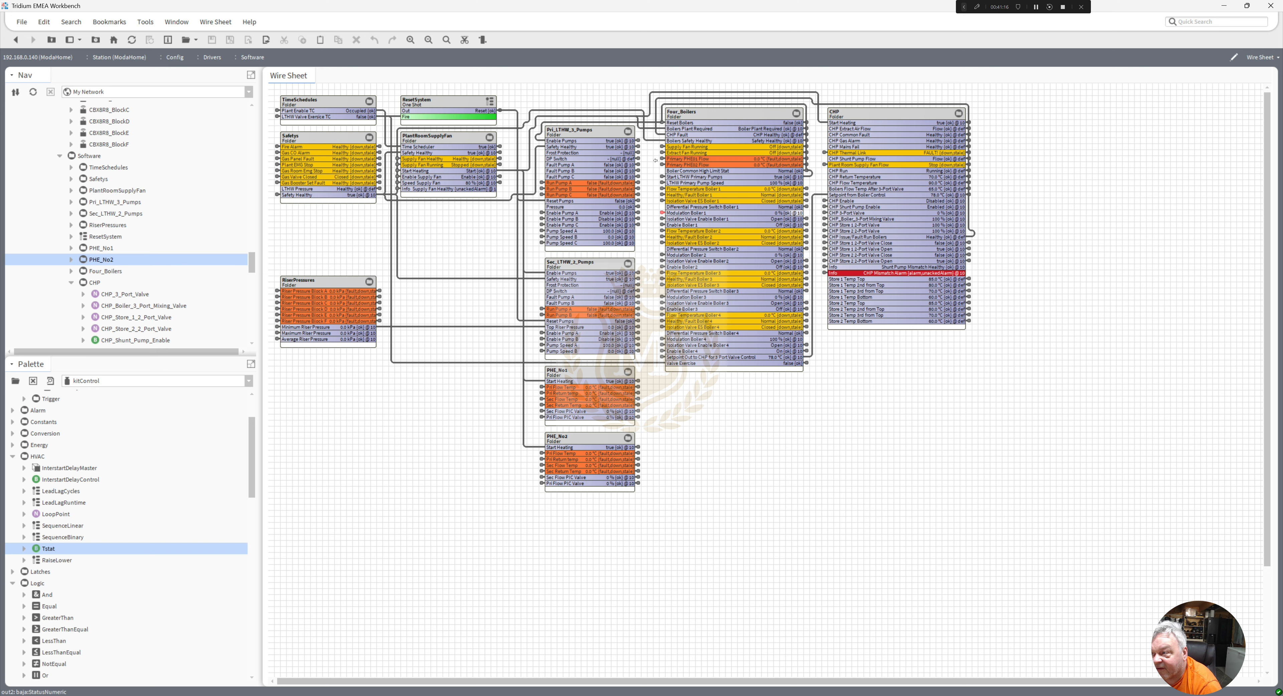
# Return to Four_Boilers and put the Boiler1 folder back in its place above Boiler2
pyautogui.click(15, 39)
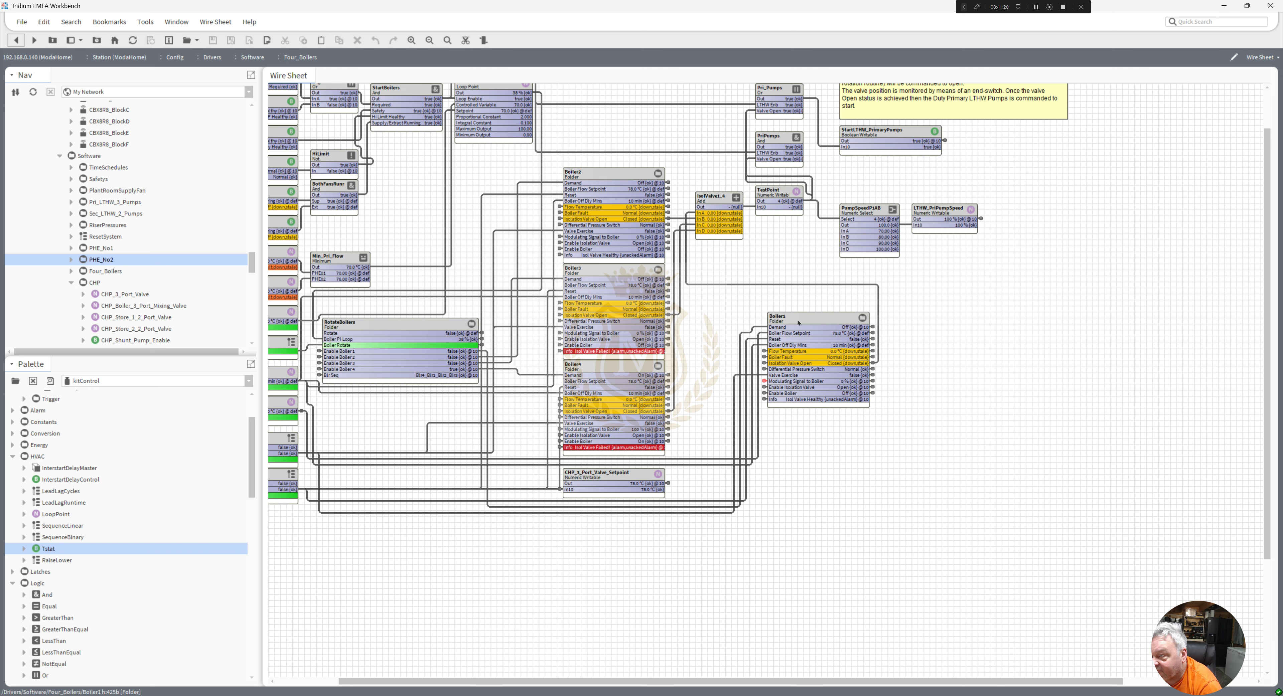
pyautogui.click(773, 338)
pyautogui.moveTo(645, 142); pyautogui.dragTo(591, 106)
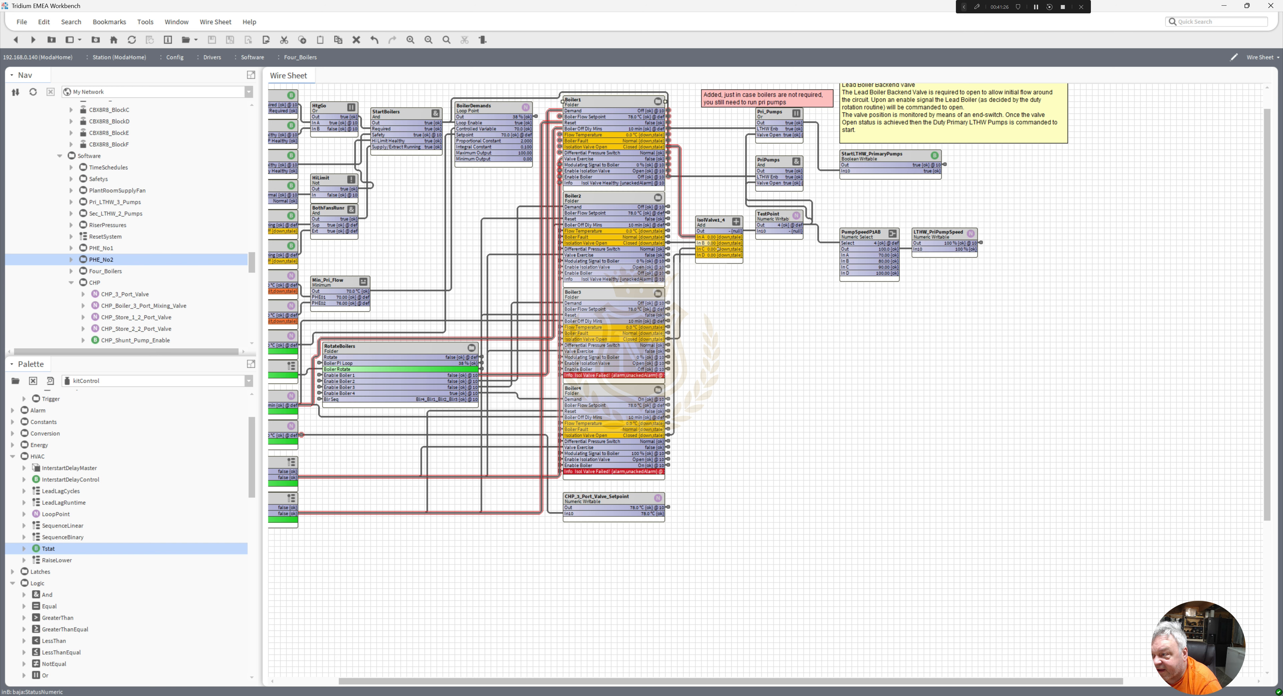
# Check the boiler isolation valve links into the IsolValves add block and the links leaving TestPoint
pyautogui.click(704, 239)
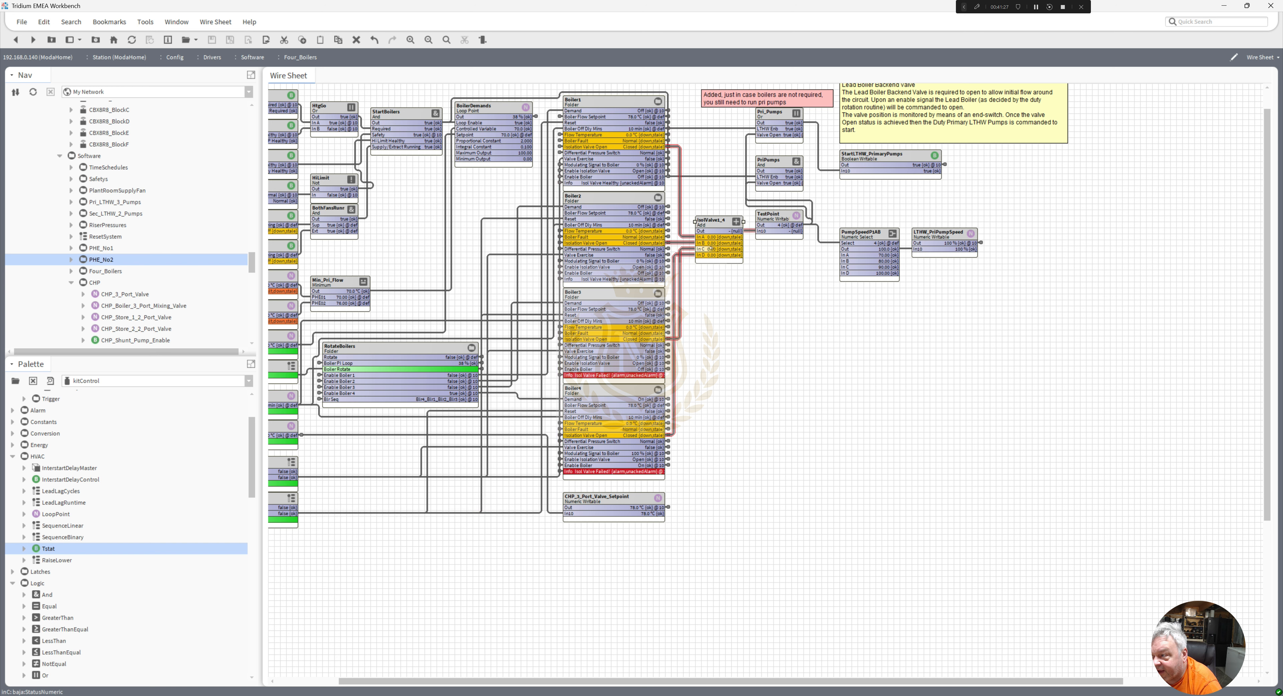
pyautogui.click(778, 222)
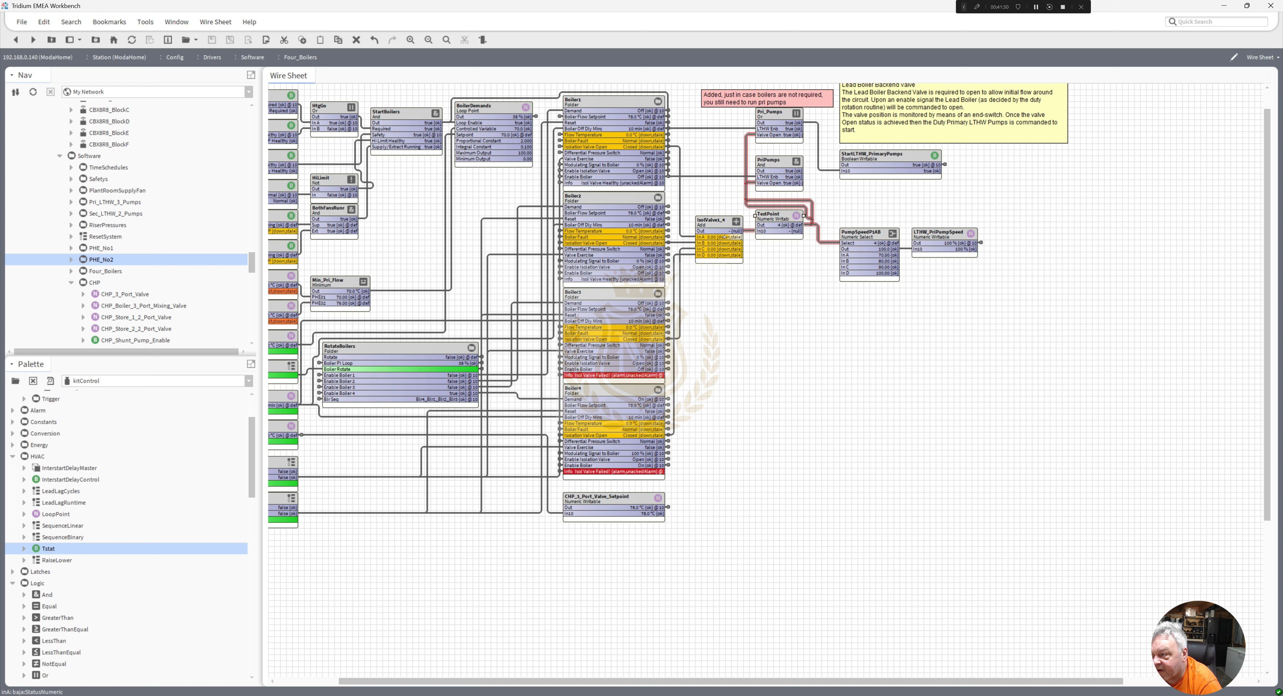
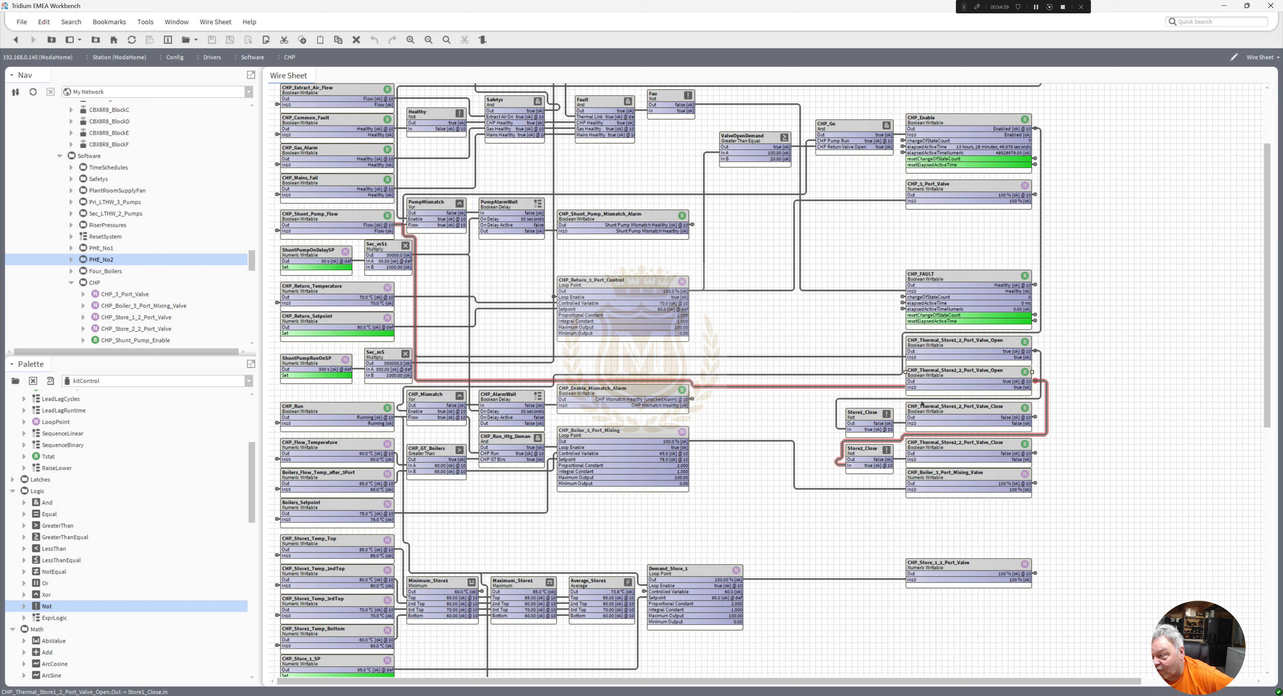
# Check how the CHP thermal store valve open signals feed the Store1_Close and Store2_Close inverters in the CHP folder
pyautogui.click(864, 413)
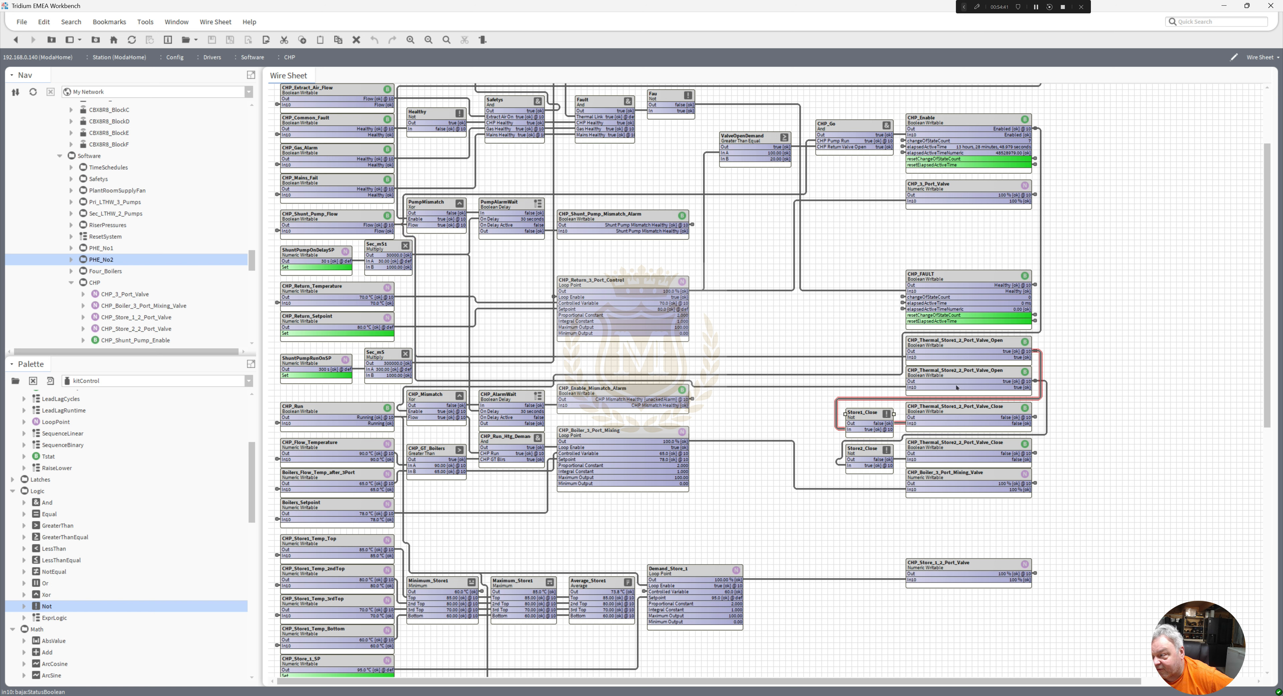
pyautogui.click(924, 382)
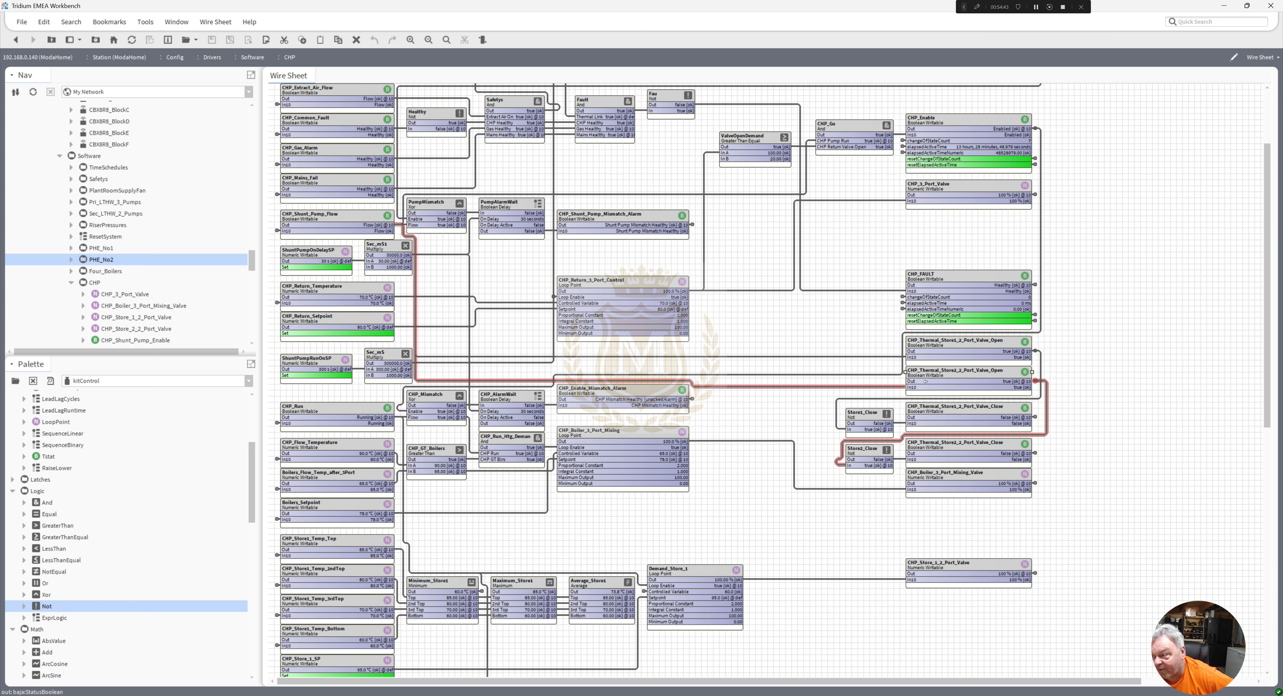
pyautogui.click(899, 423)
# Examine the links of the CHP_Boiler_3_Port_Mixing loop, the CHP_GT_Boilers comparison and the boiler flow temperature after the 3-port valve
pyautogui.click(592, 431)
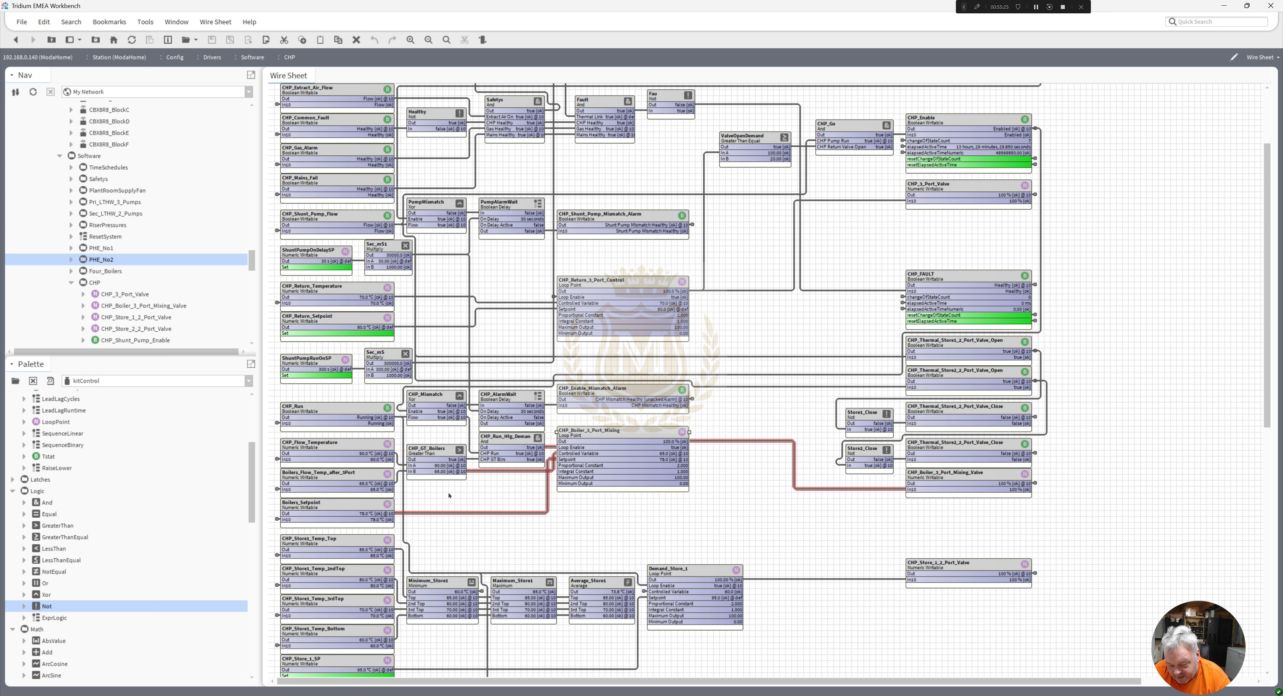
pyautogui.click(453, 458)
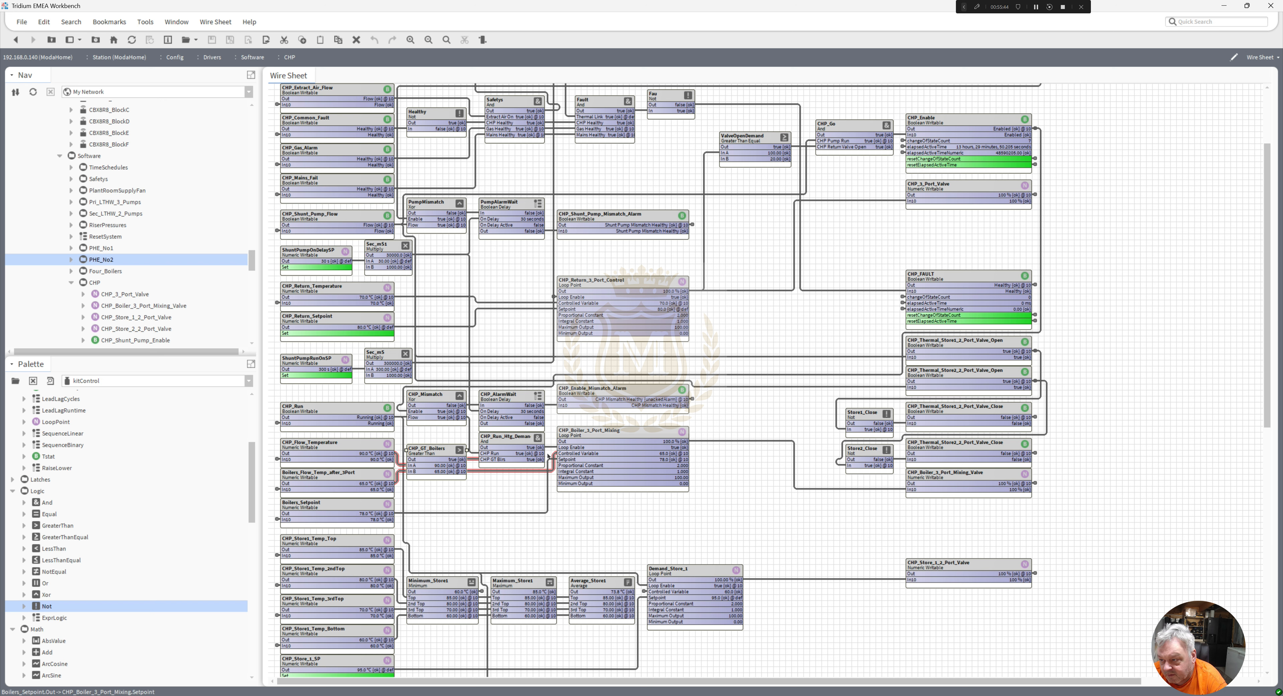
pyautogui.click(337, 479)
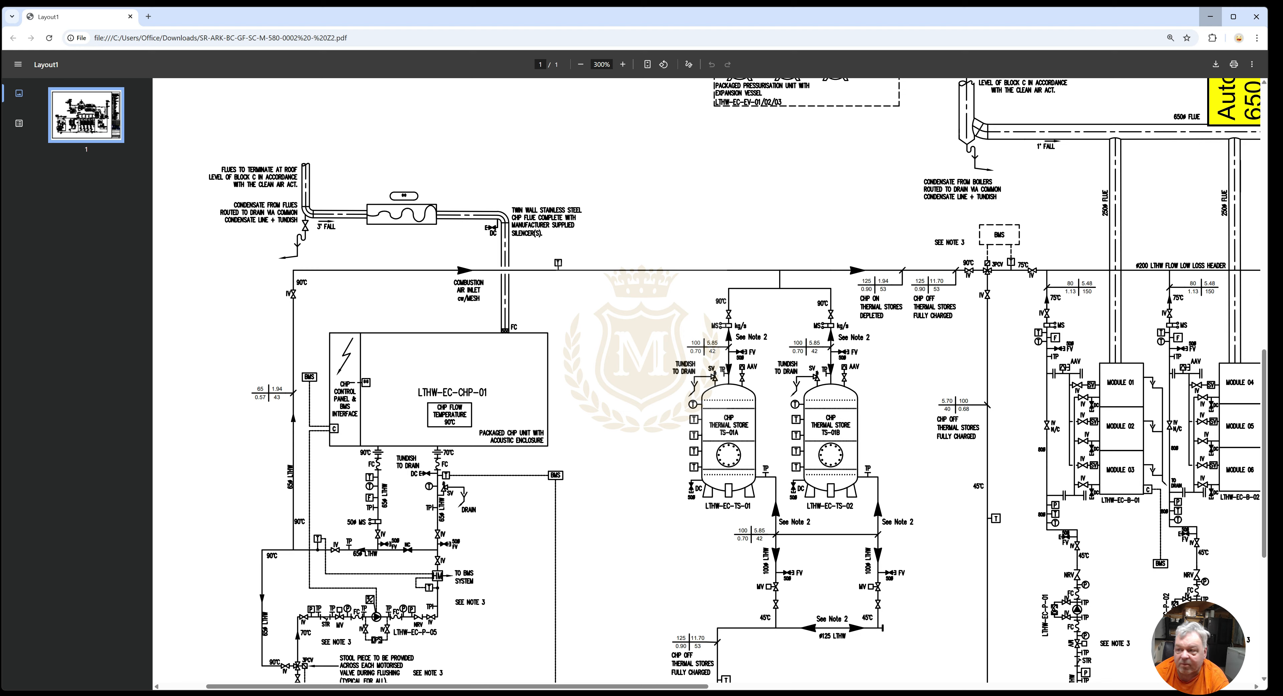
# Examine the CHP, thermal stores and 3-port valve on the Layout1 schematic PDF in the browser, and return to Workbench
pyautogui.moveTo(976, 382)
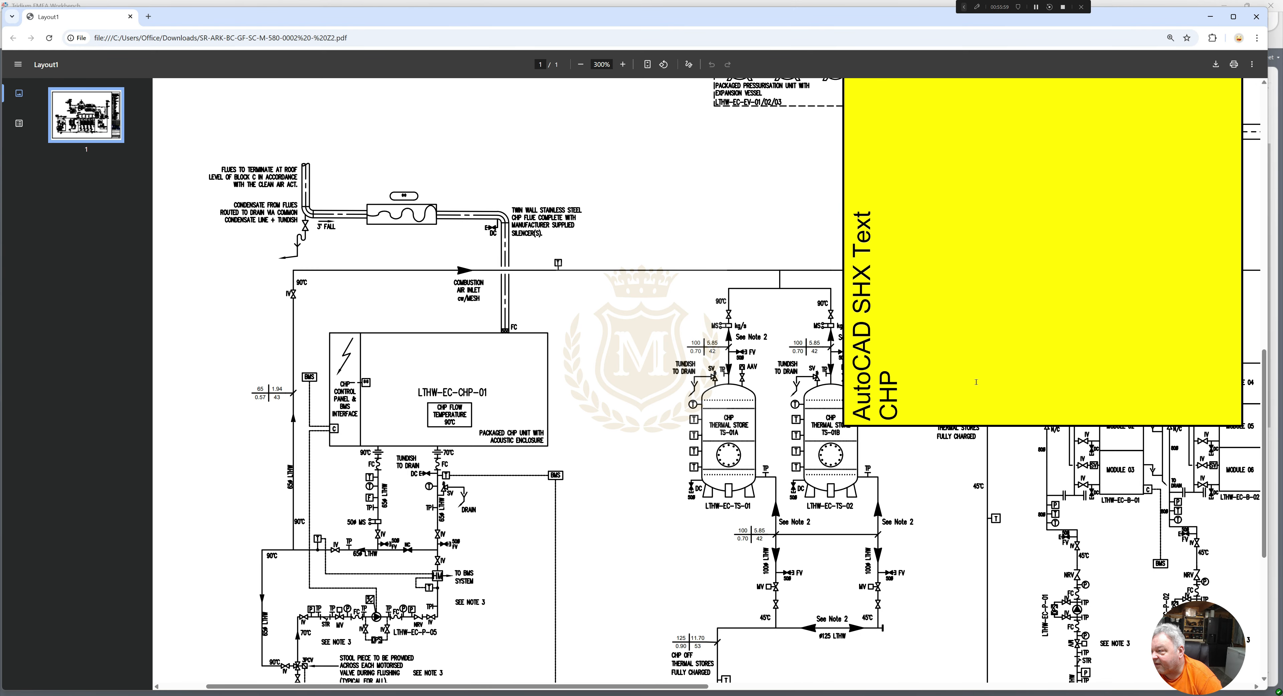
pyautogui.moveTo(1032, 263)
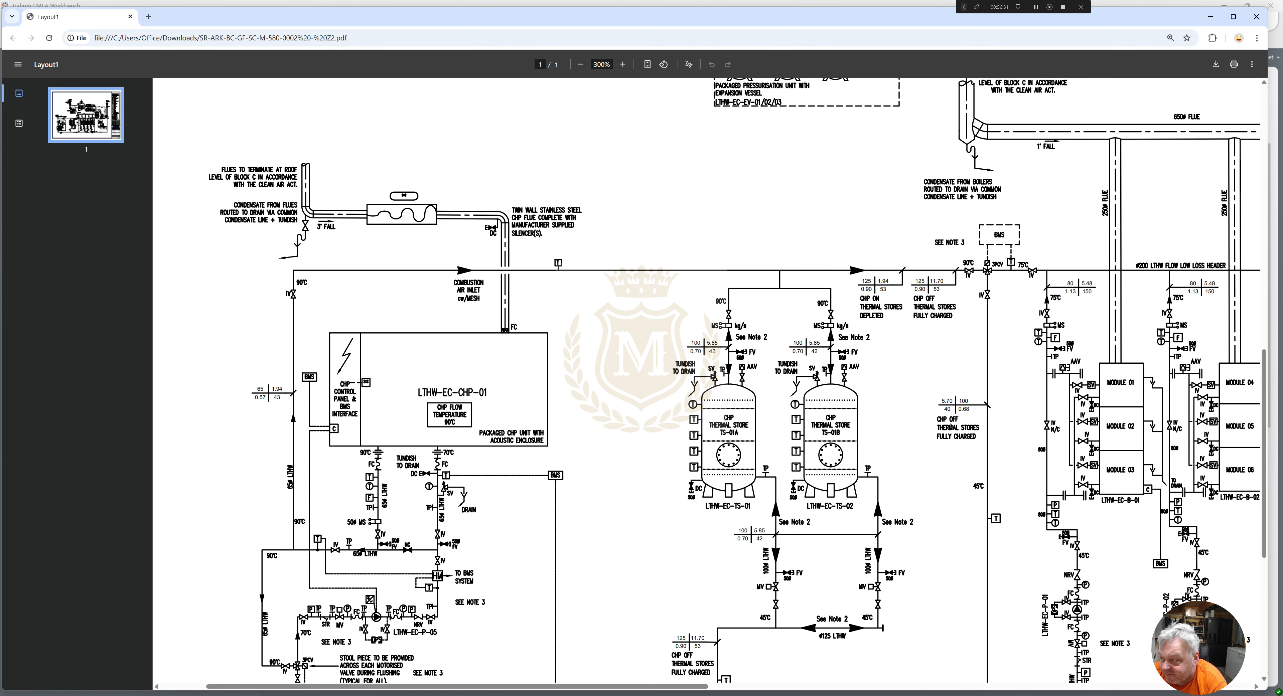
pyautogui.click(1210, 17)
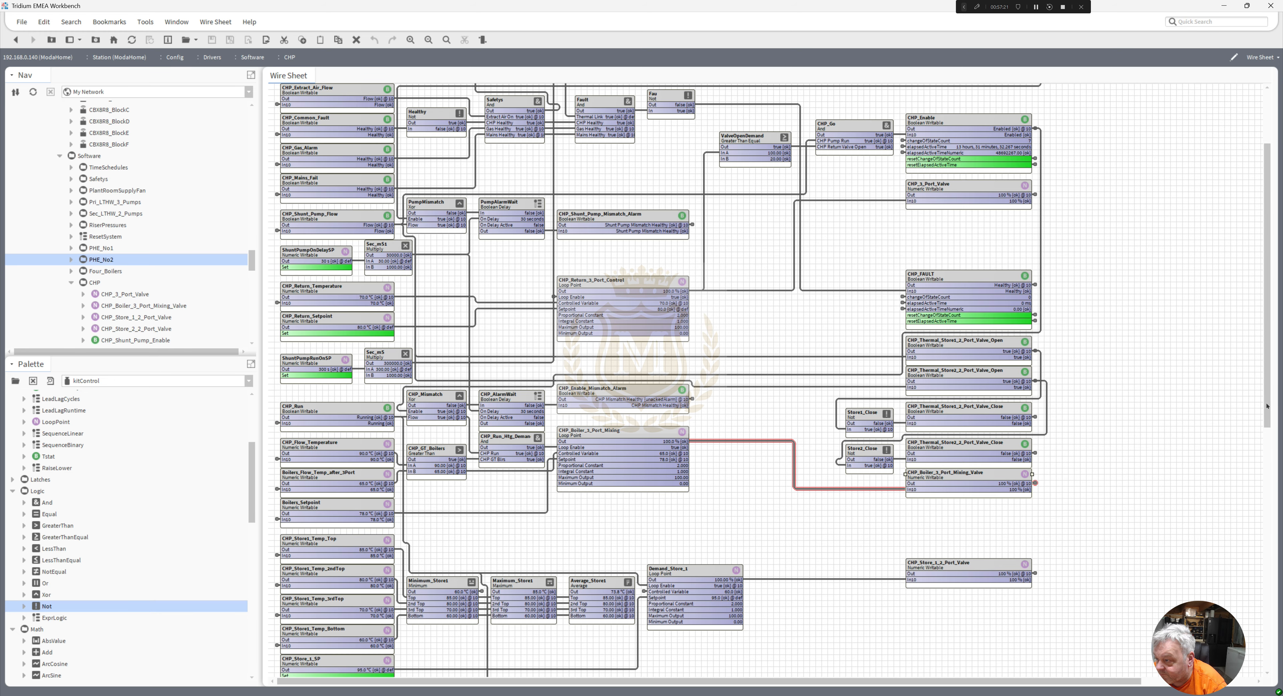
# Check the Store 1 minimum temperature output and the links to the Demand_Store_1 loop's enable and controlled variable
pyautogui.scroll(-3, 1275, 466)
pyautogui.scroll(-5, 1279, 466)
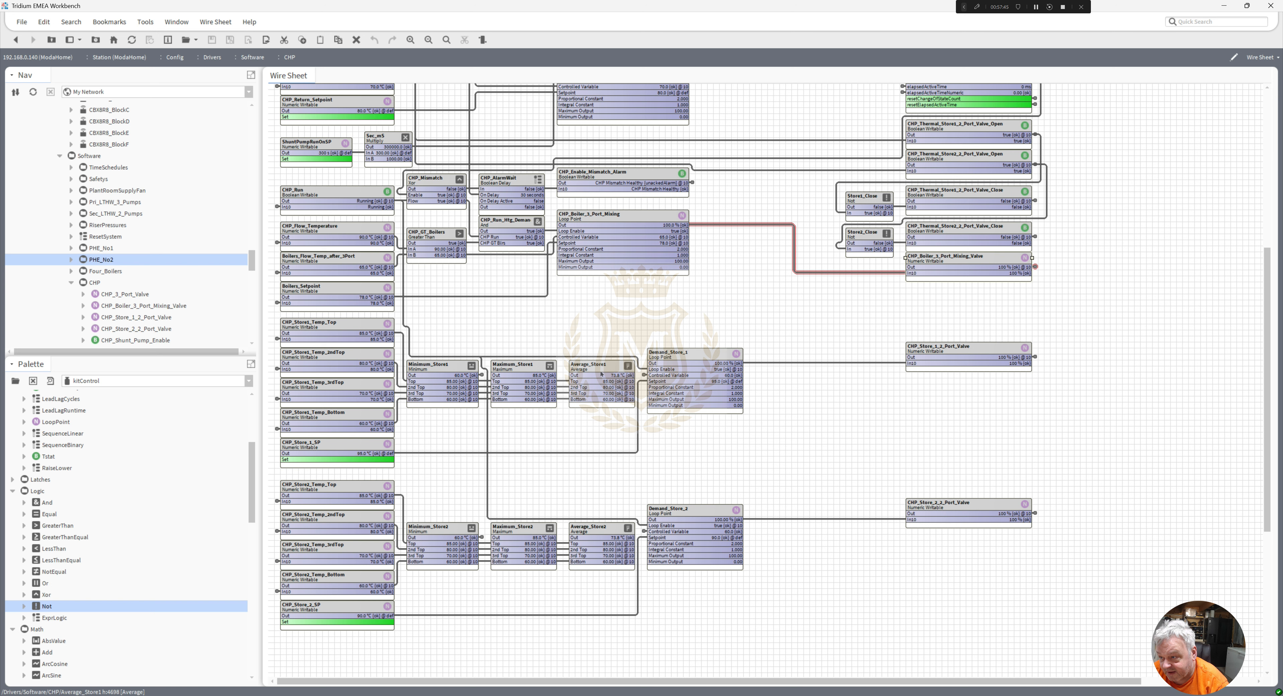
pyautogui.click(481, 375)
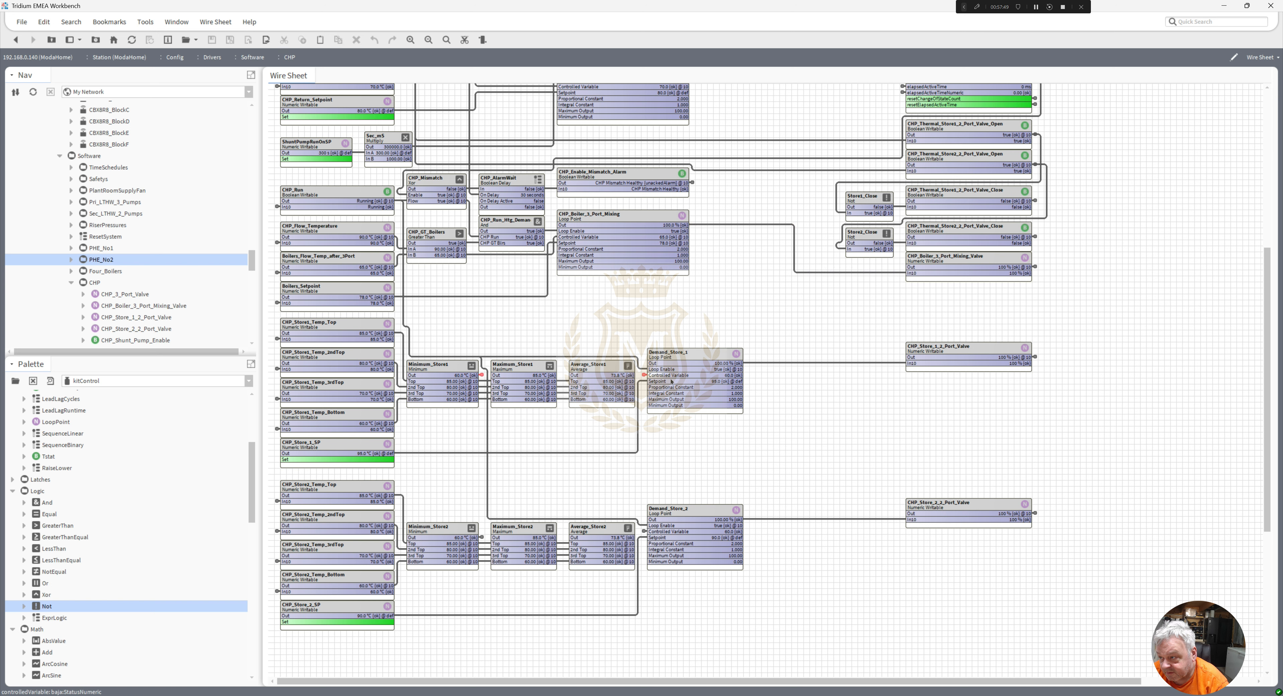
pyautogui.click(642, 369)
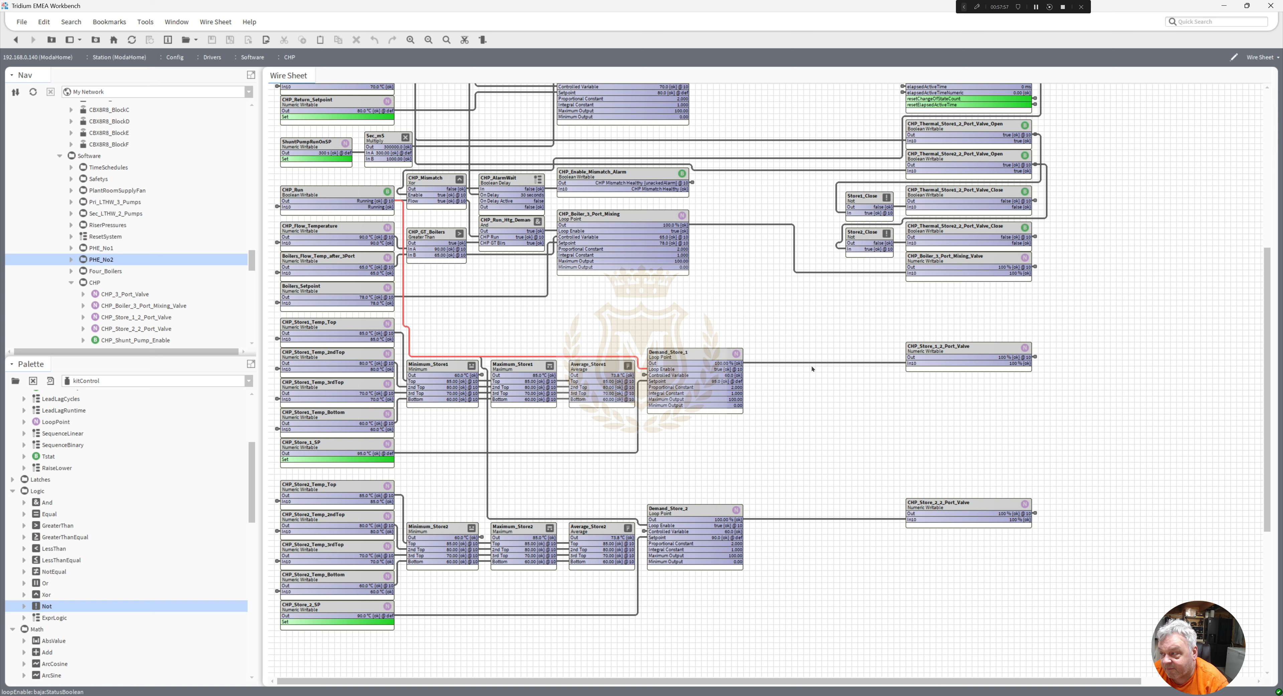
# Compare the links from the two store demand loops to the Store 1 and Store 2 modulating 2-port valve outputs
pyautogui.click(923, 362)
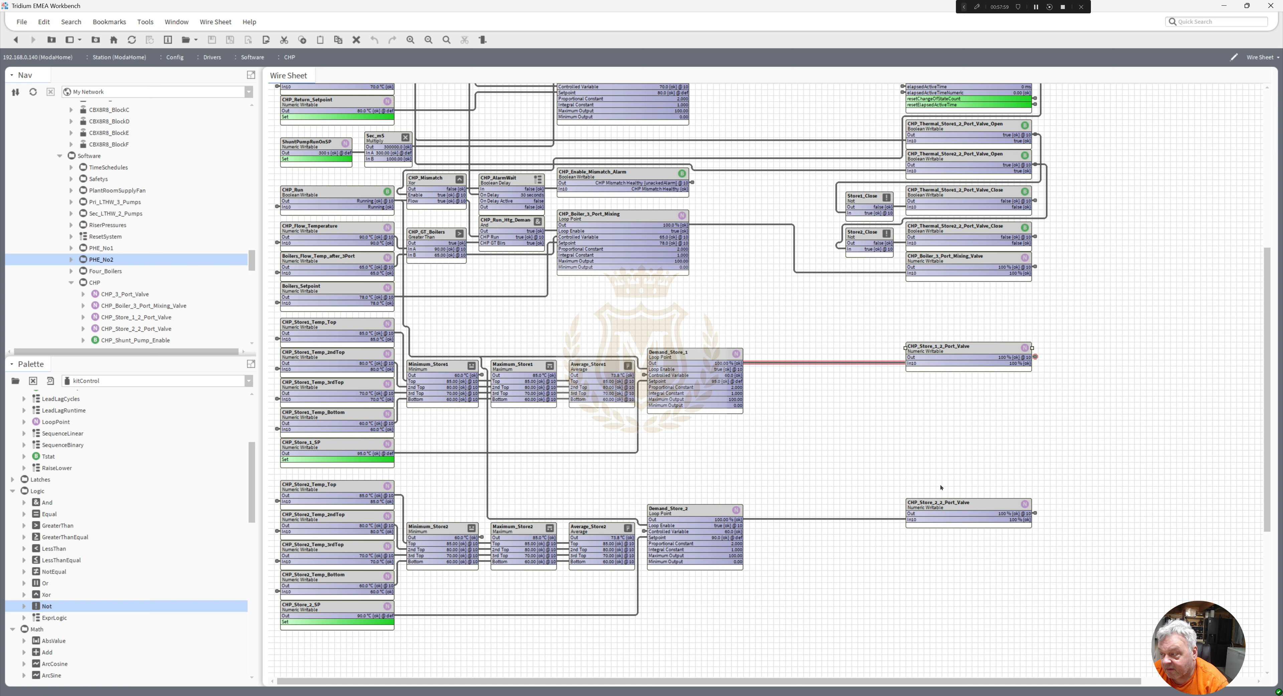
pyautogui.click(940, 505)
pyautogui.click(949, 360)
pyautogui.click(949, 504)
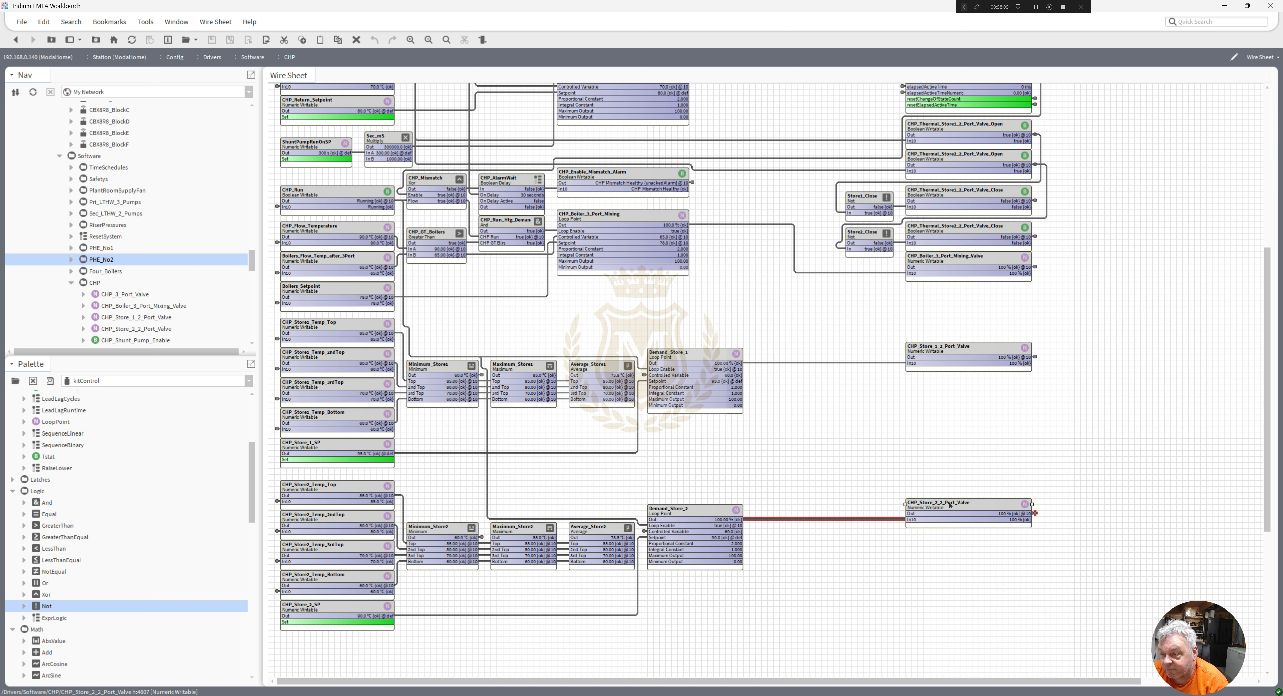
pyautogui.click(939, 351)
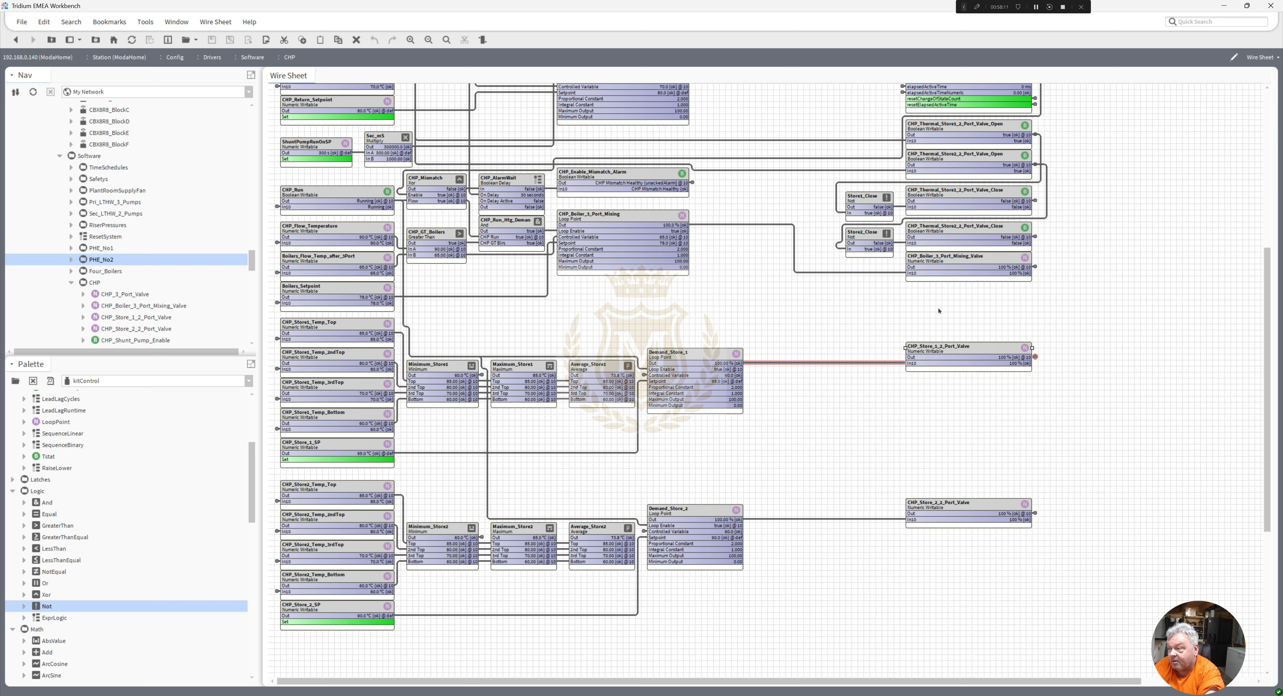
# Inspect the links of the thermal store 2-port valve open and close commands
pyautogui.click(955, 133)
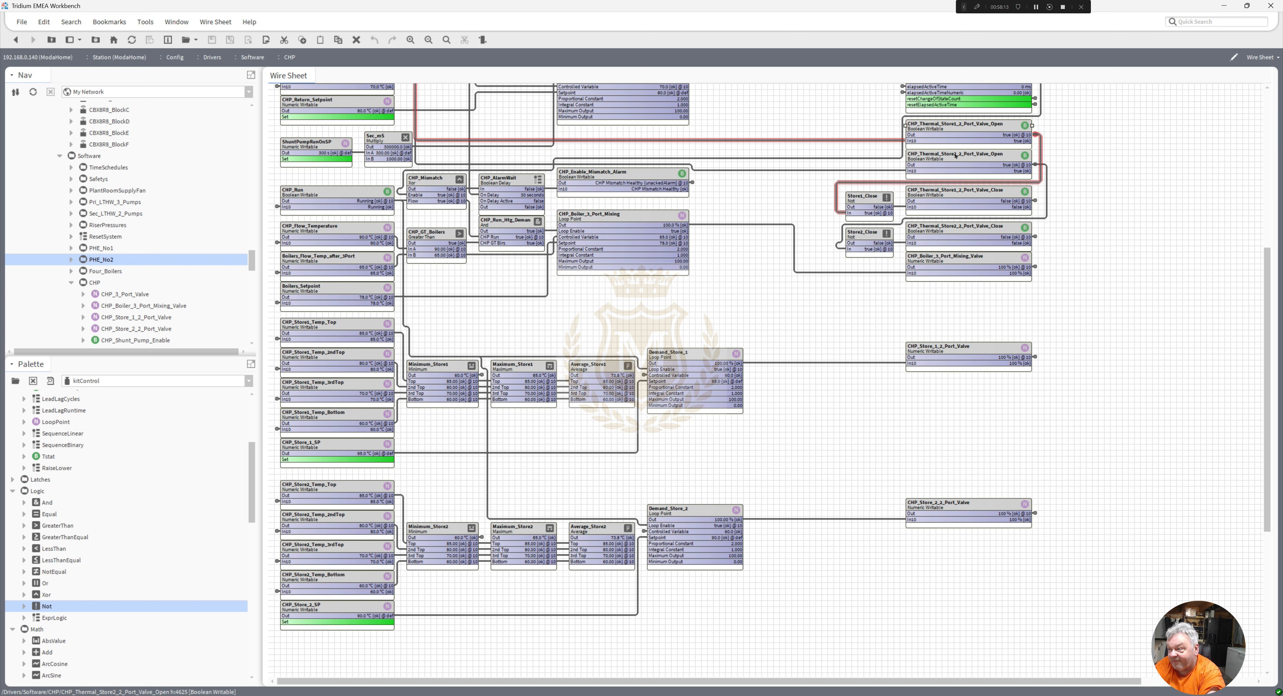
pyautogui.click(957, 198)
pyautogui.click(960, 232)
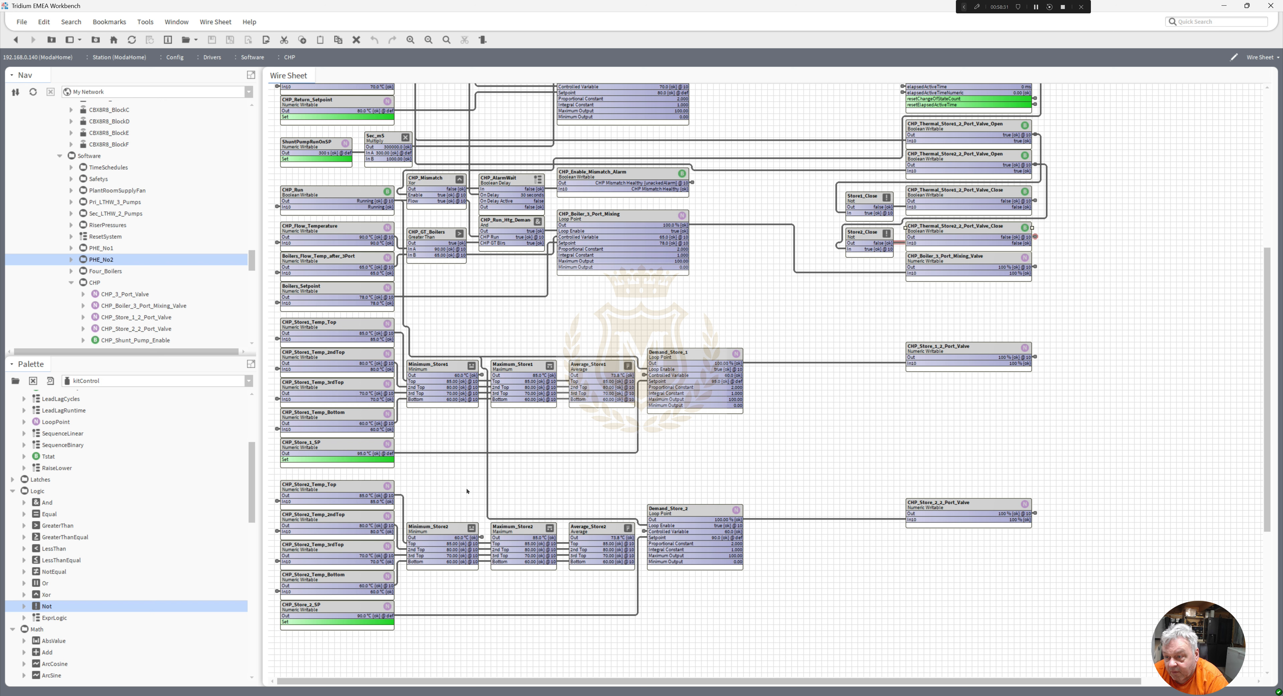
# Select the Software folder in the station navigation tree
pyautogui.scroll(3, 92, 247)
pyautogui.click(92, 247)
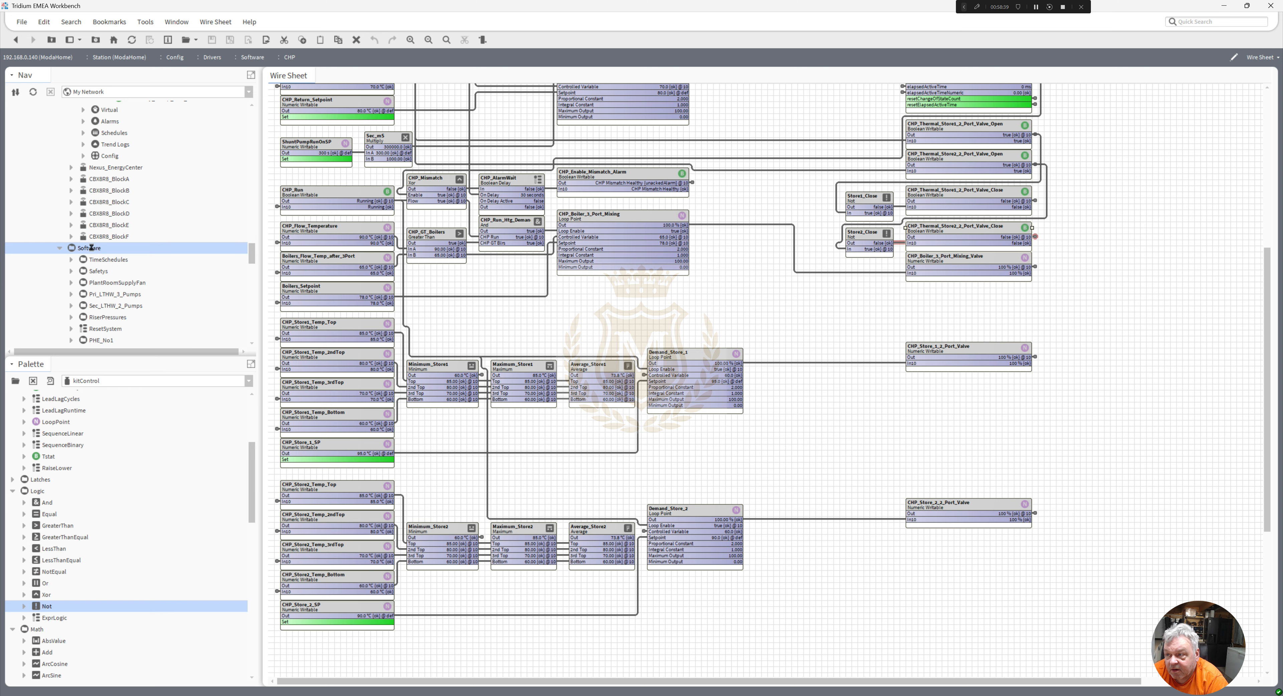